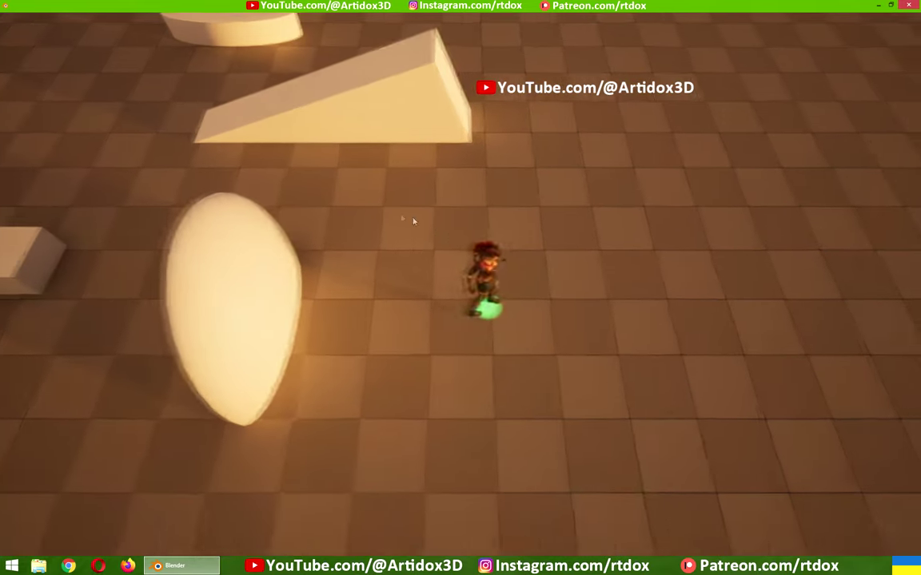
Step: Walk the character around the floor, cast two spells, then end the play session
left_click(404, 224)
left_click(370, 367)
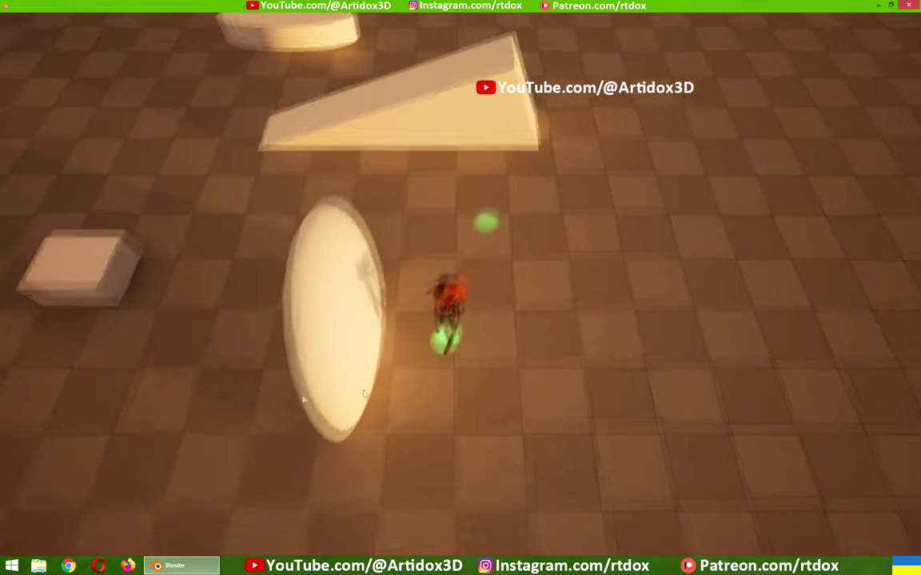
left_click(257, 288)
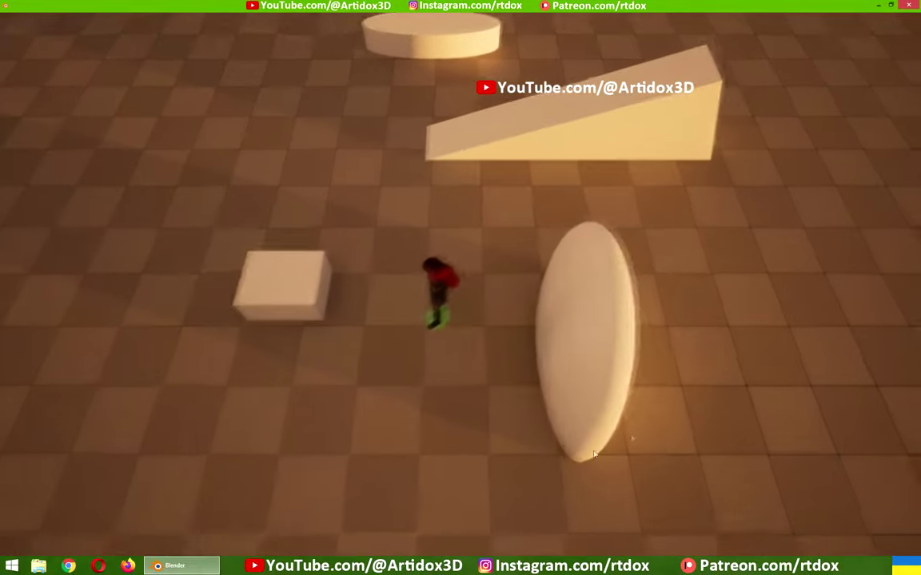
left_click(669, 343)
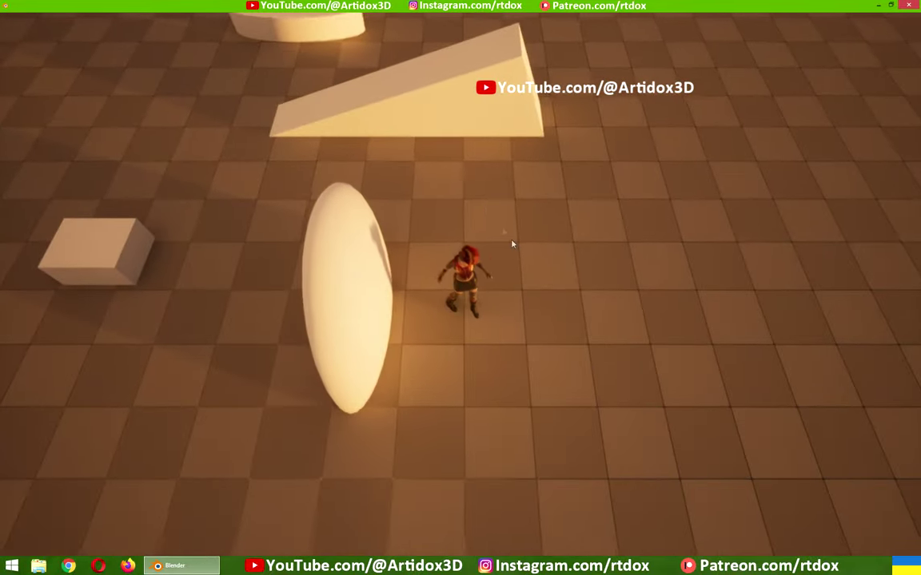
right_click(467, 168)
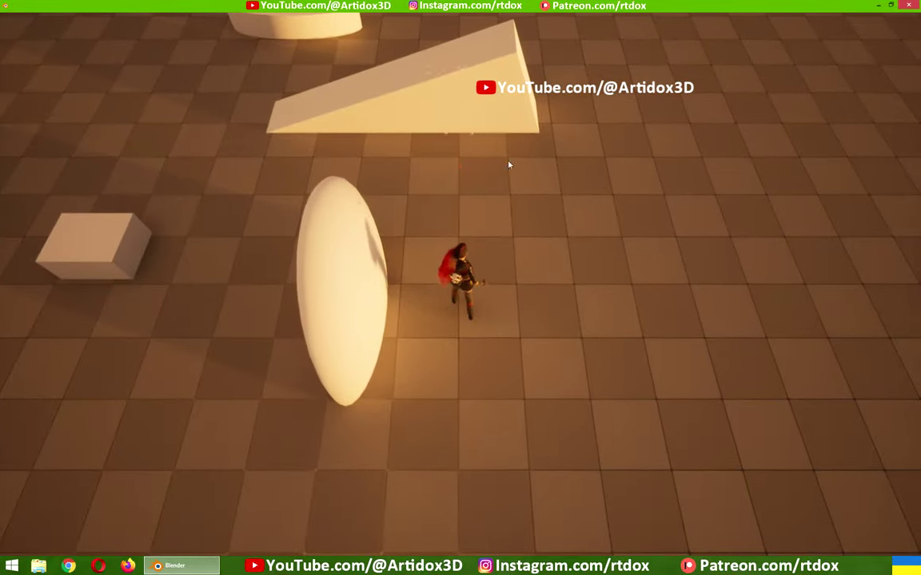
right_click(255, 218)
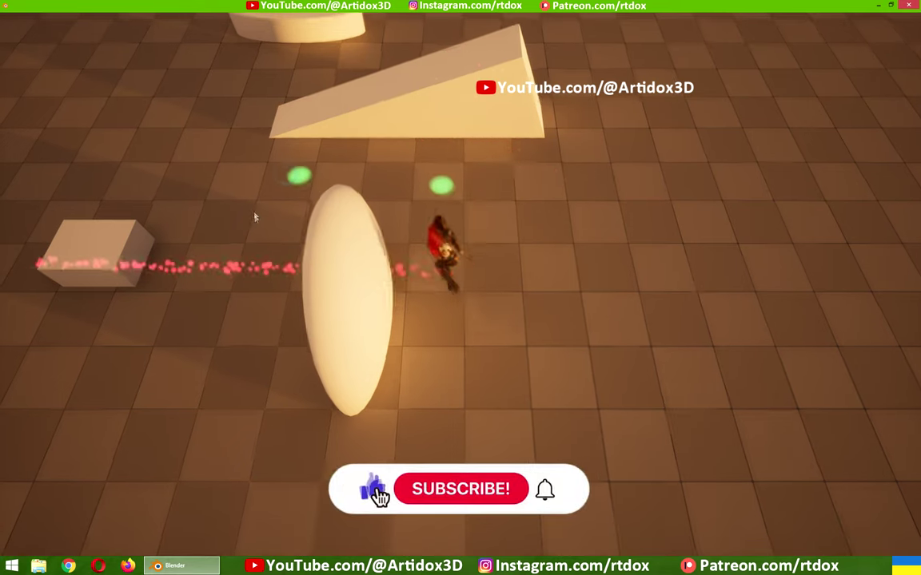
left_click(283, 280)
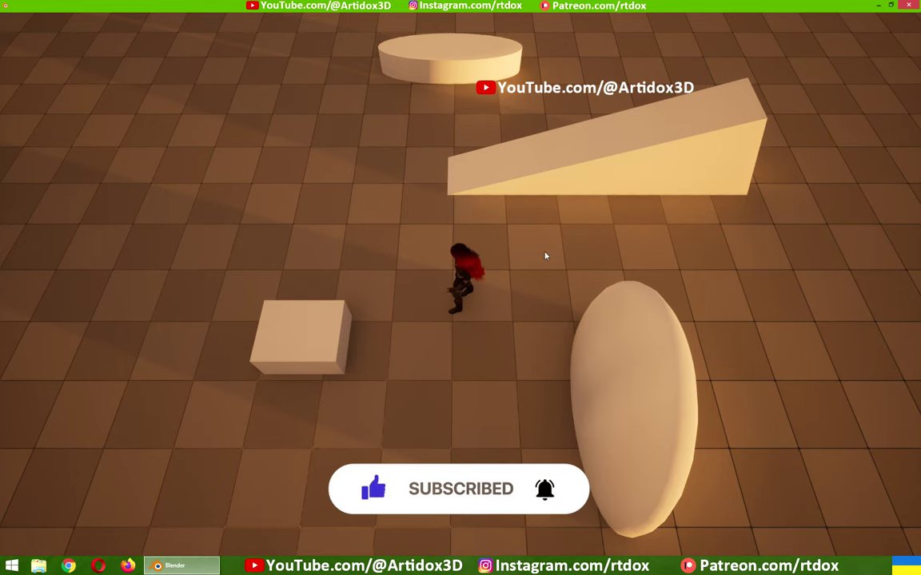
key("Escape")
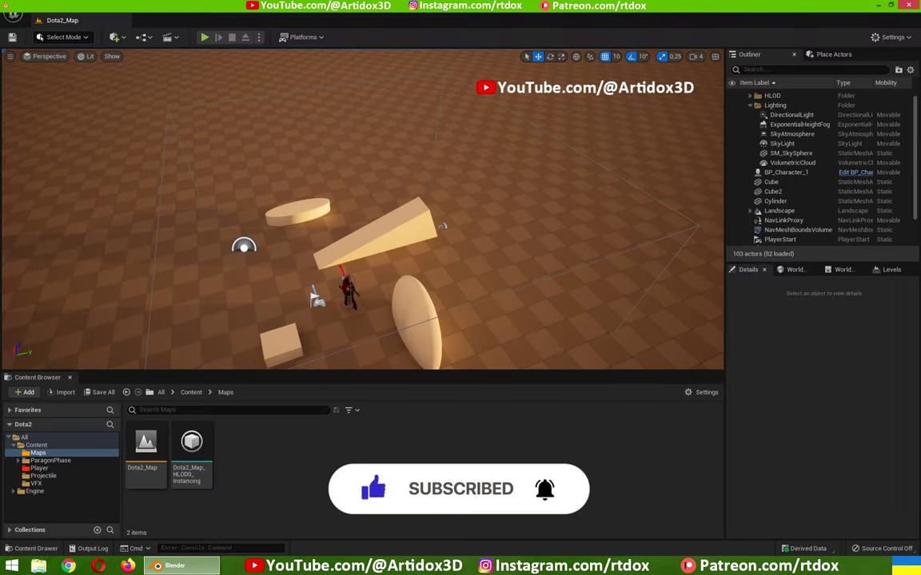
Step: Cancel the File > New Level dialog and save the current Dota2_Map level instead
mouse_move(317, 297)
right_mouse_down()
mouse_move(317, 200)
mouse_move(351, 365)
right_mouse_up()
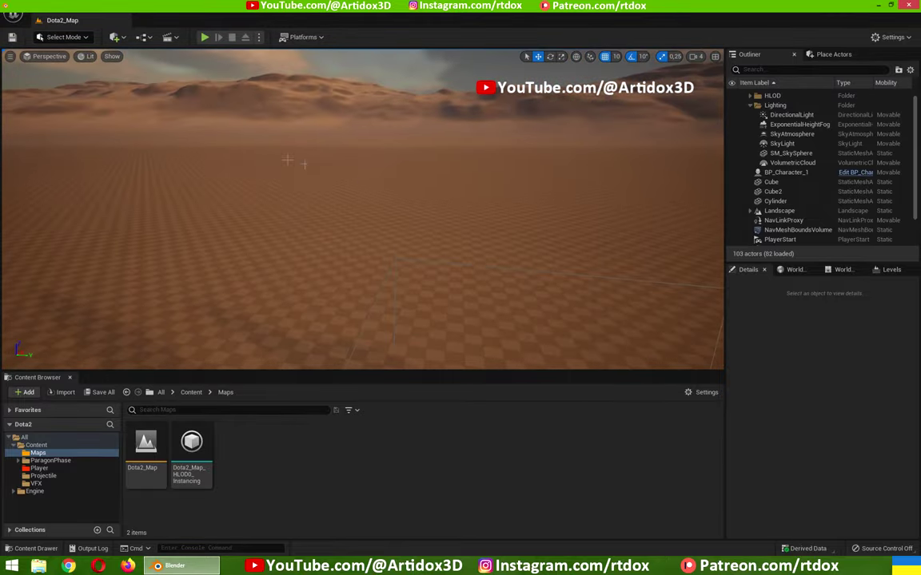
left_click(36, 14)
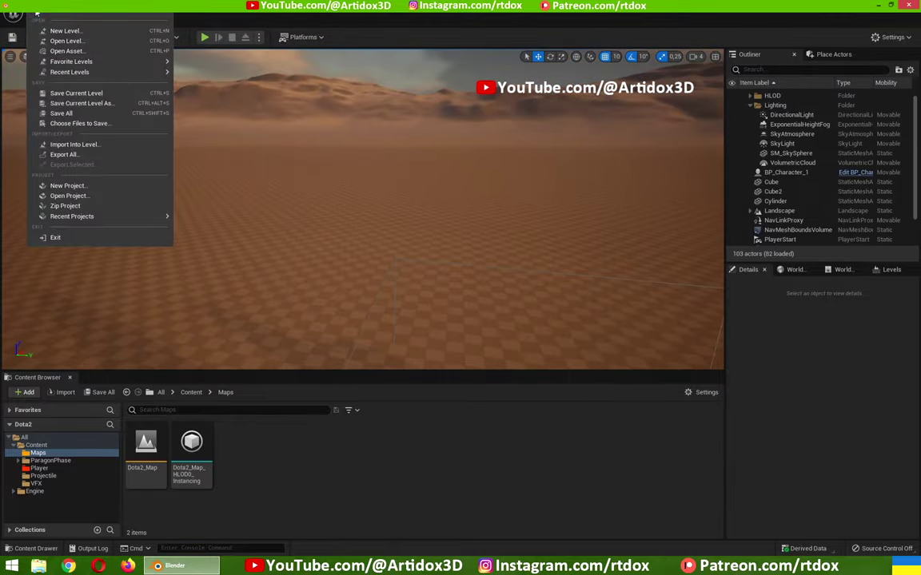
left_click(58, 30)
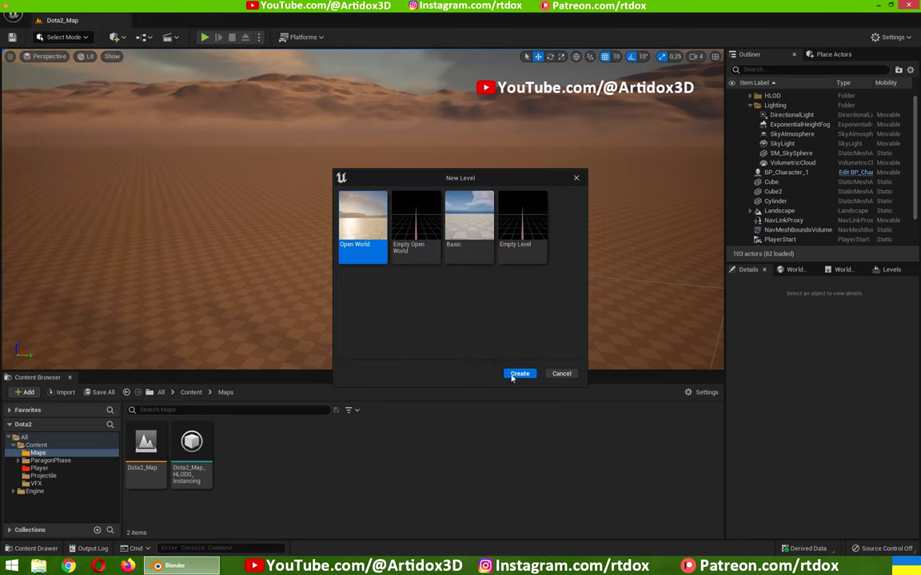
left_click(555, 375)
left_click(19, 13)
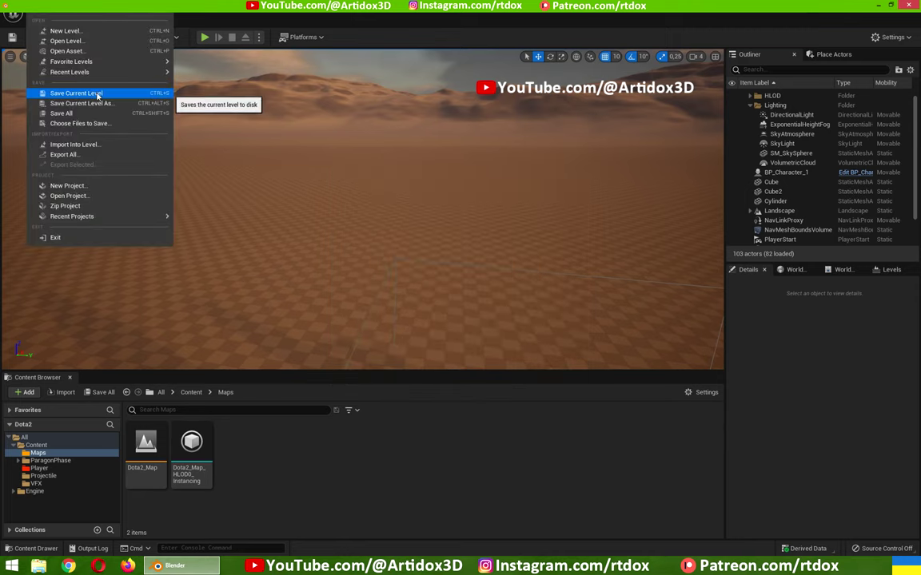
left_click(60, 465)
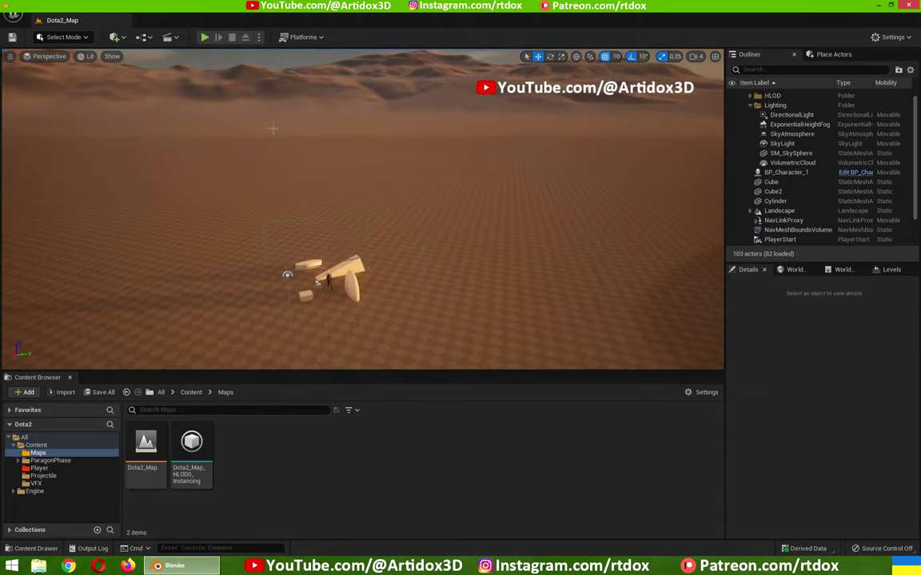
Step: Raise the viewport camera speed to 6 and fly the view out over the desert dunes
right_click_drag(428, 166, 427, 174)
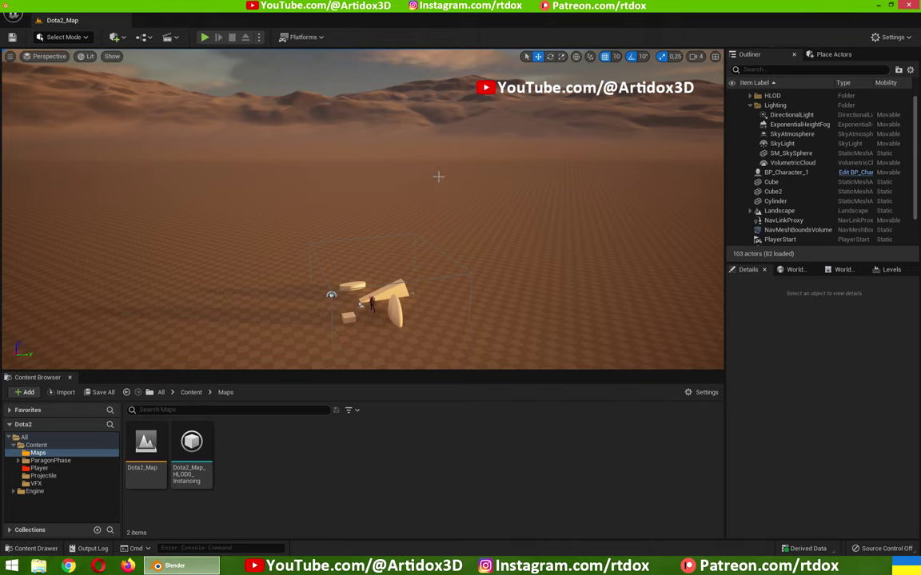
left_click(695, 59)
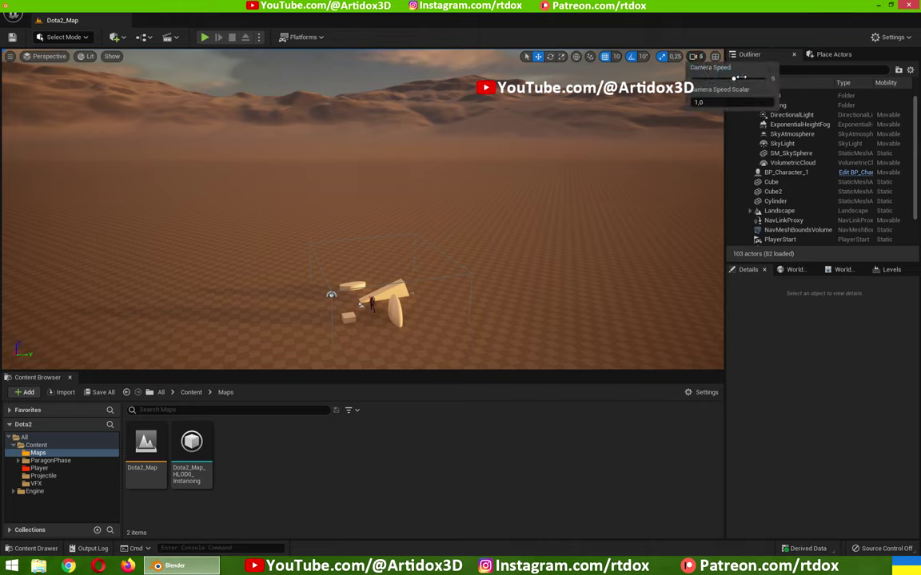
scroll(361, 305, "down", 10)
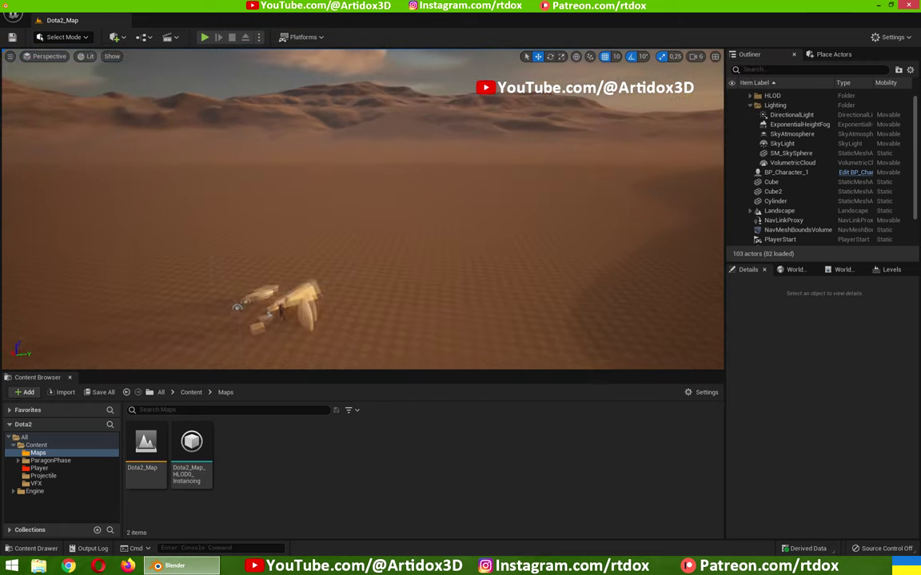
mouse_move(472, 210)
right_mouse_down()
mouse_move(468, 200)
mouse_move(448, 201)
mouse_move(448, 178)
right_mouse_up()
right_click_drag(370, 195, 361, 203)
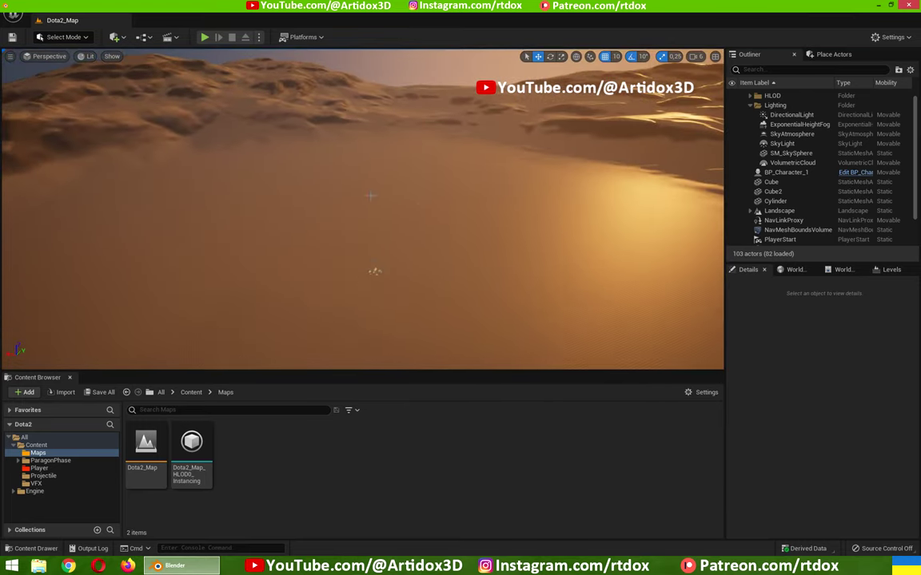
left_click(74, 40)
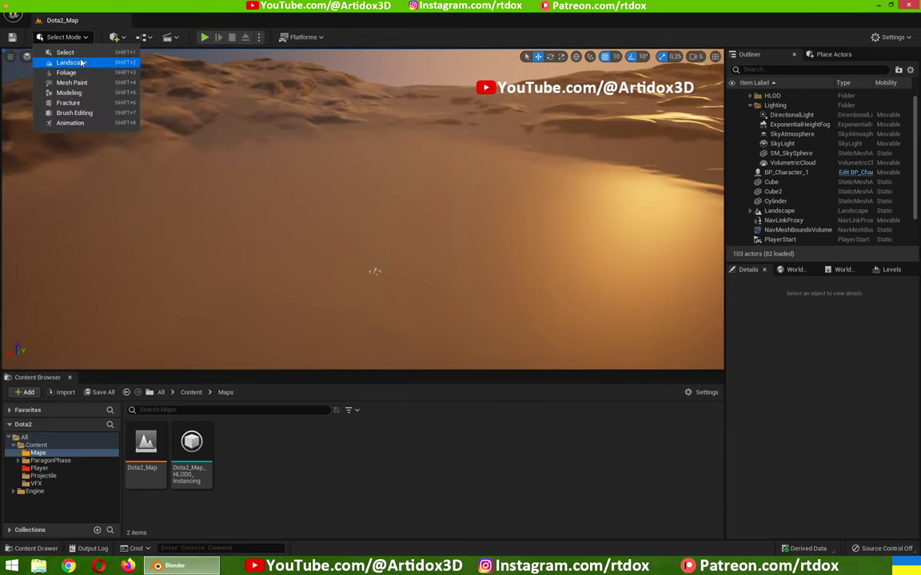
Step: Switch the editor to Landscape mode and show the Manage tools
left_click(80, 64)
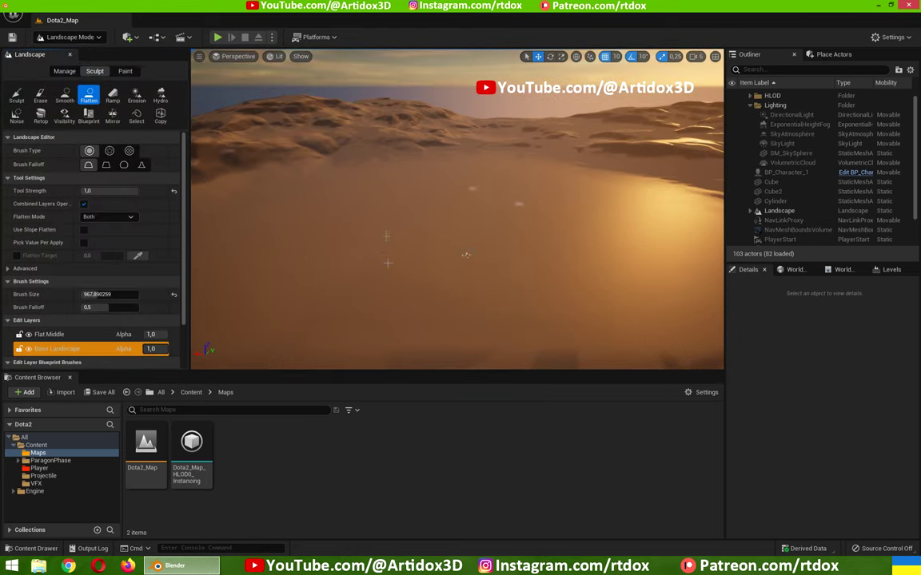
right_click_drag(466, 254, 419, 210)
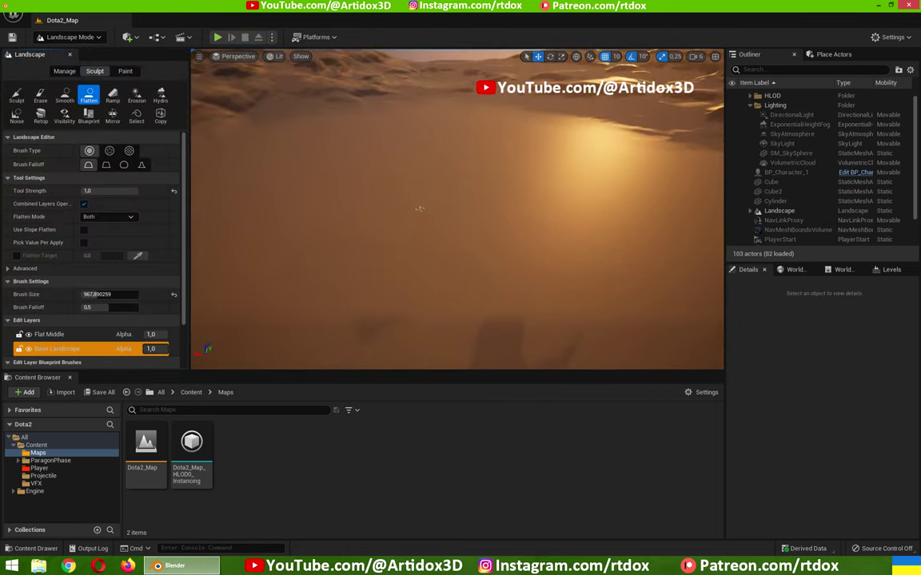
left_click(65, 72)
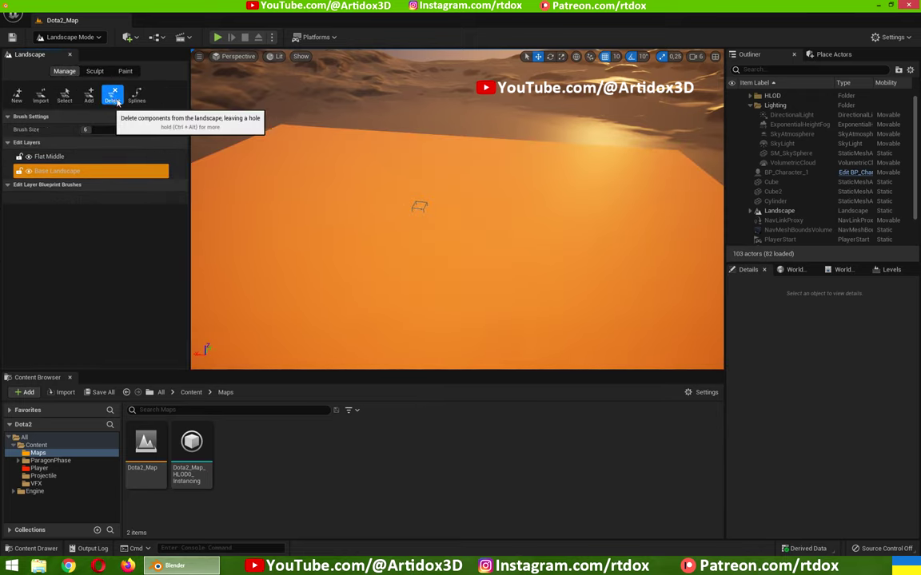
Step: Delete landscape components with the Delete tool at brush size 1, leaving one flat section
left_click(487, 115)
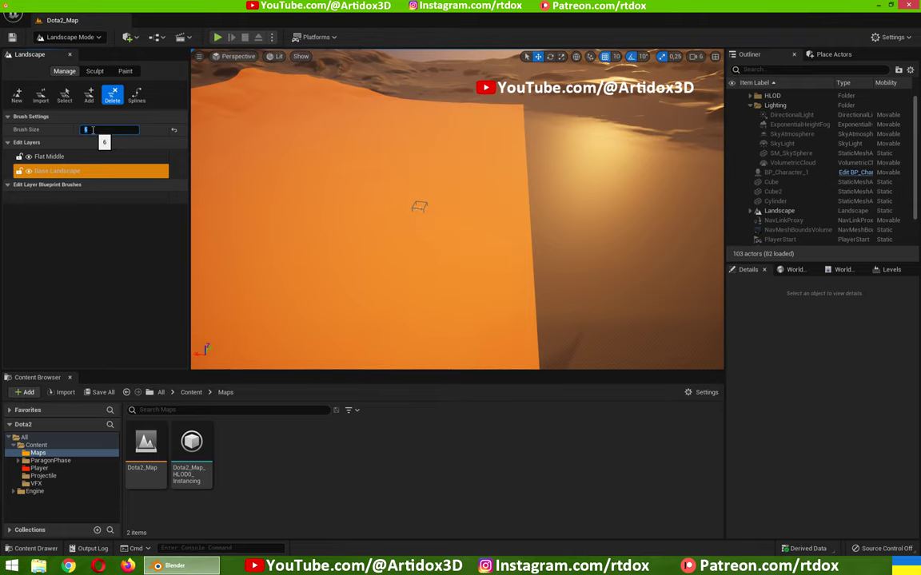
mouse_move(419, 206)
right_mouse_down()
mouse_move(281, 291)
mouse_move(541, 127)
right_mouse_up()
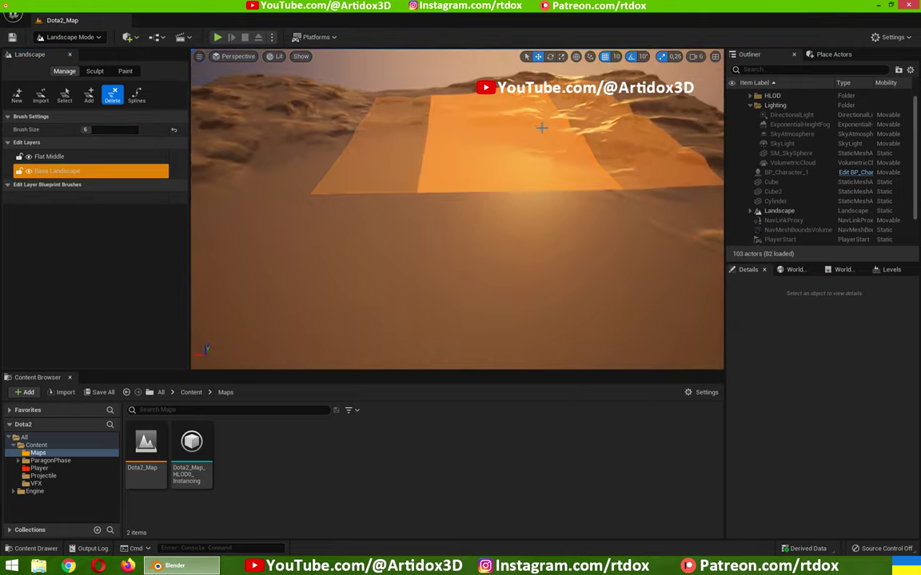
left_click(534, 123)
mouse_move(595, 105)
right_mouse_down()
mouse_move(404, 146)
mouse_move(571, 194)
mouse_move(401, 288)
right_mouse_up()
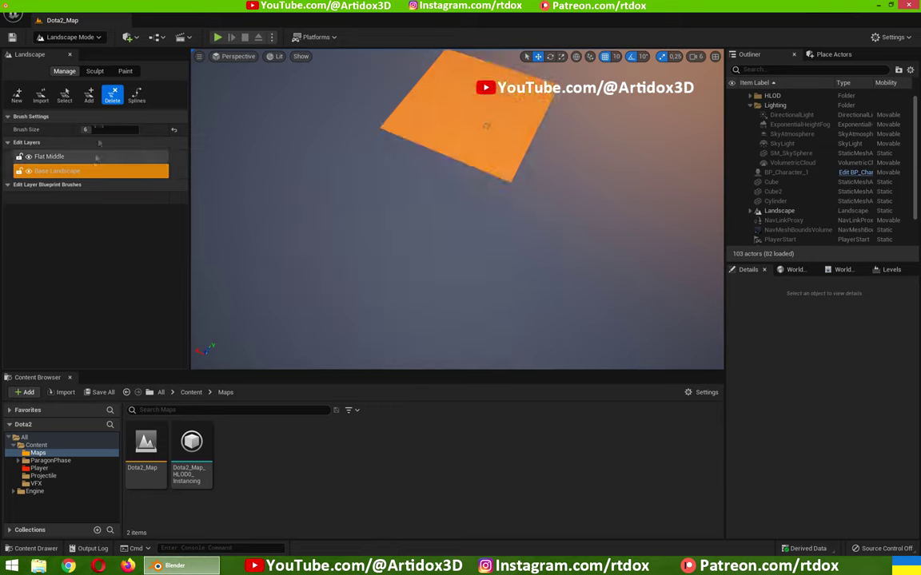
key("bracketleft")
key("bracketleft")
key("bracketleft")
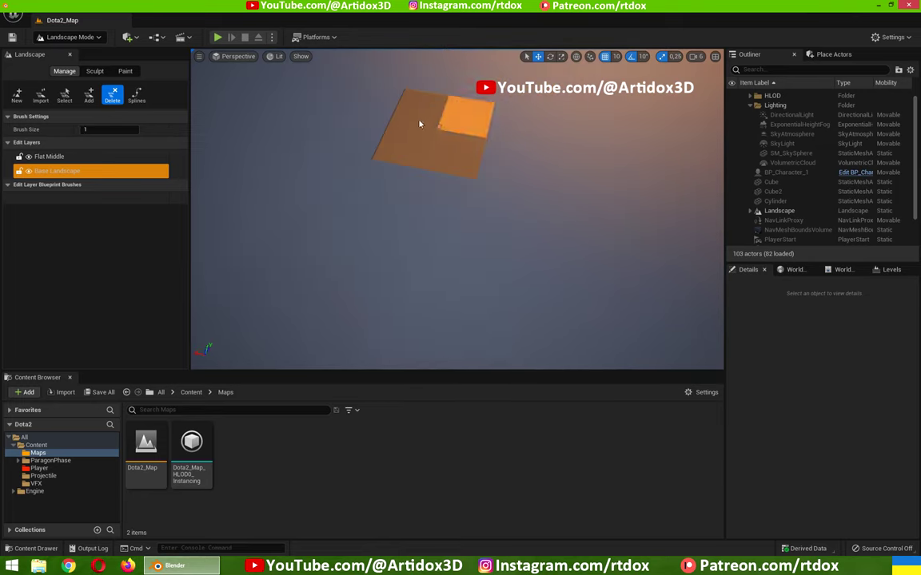
mouse_move(462, 117)
right_mouse_down()
mouse_move(386, 227)
mouse_move(432, 224)
right_mouse_up()
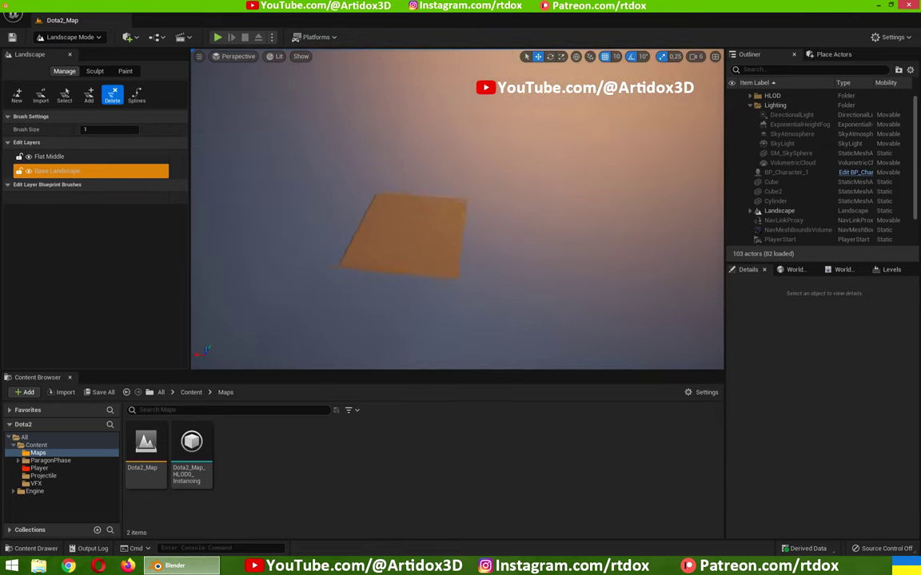
right_click_drag(422, 183, 452, 169)
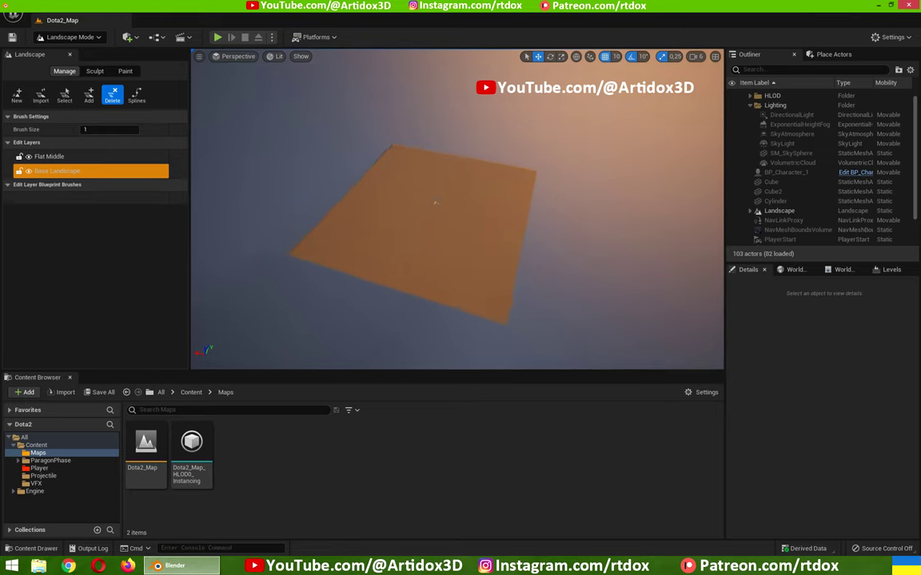
scroll(452, 170, "down", 3)
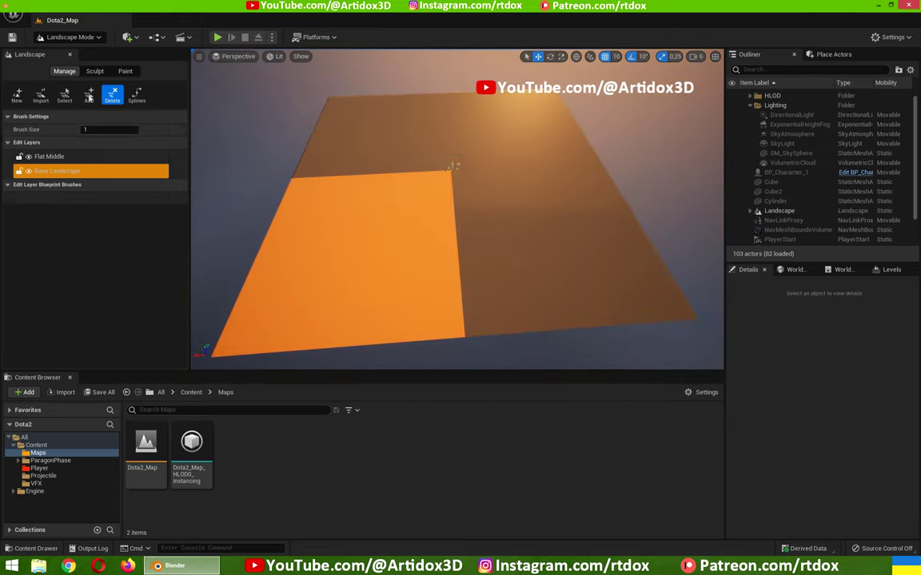
left_click(94, 72)
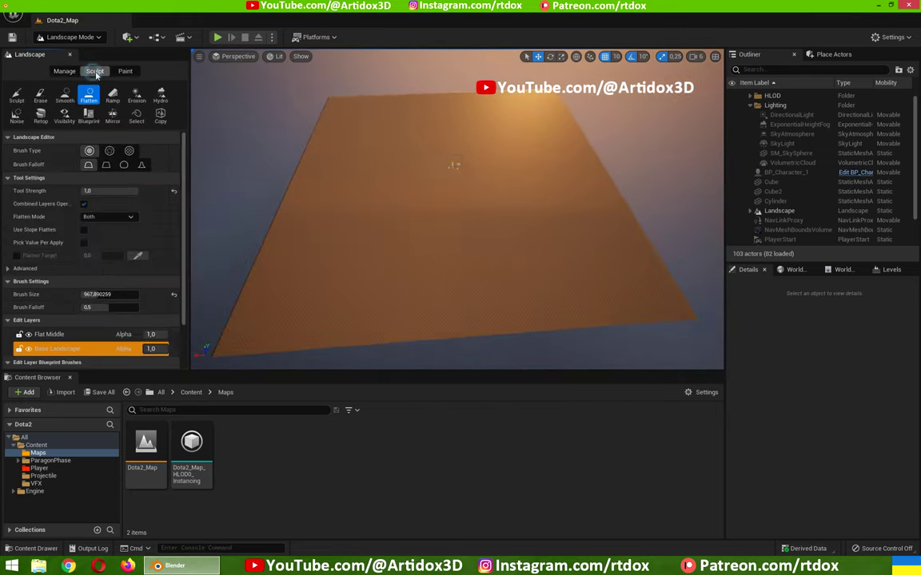
Step: With an enlarged Sculpt brush, raise ridges along the front and side edges meeting at the corner
left_click(17, 97)
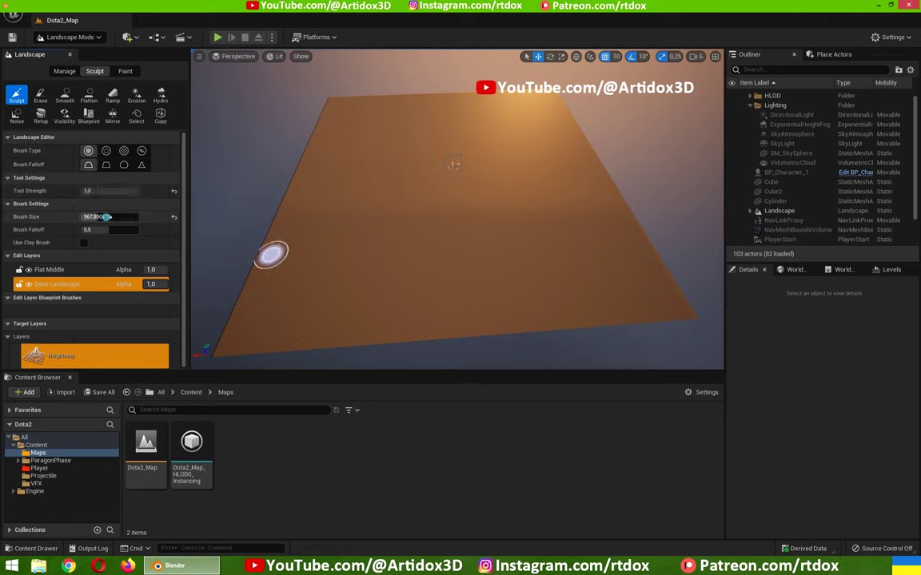
left_click_drag(97, 217, 111, 216)
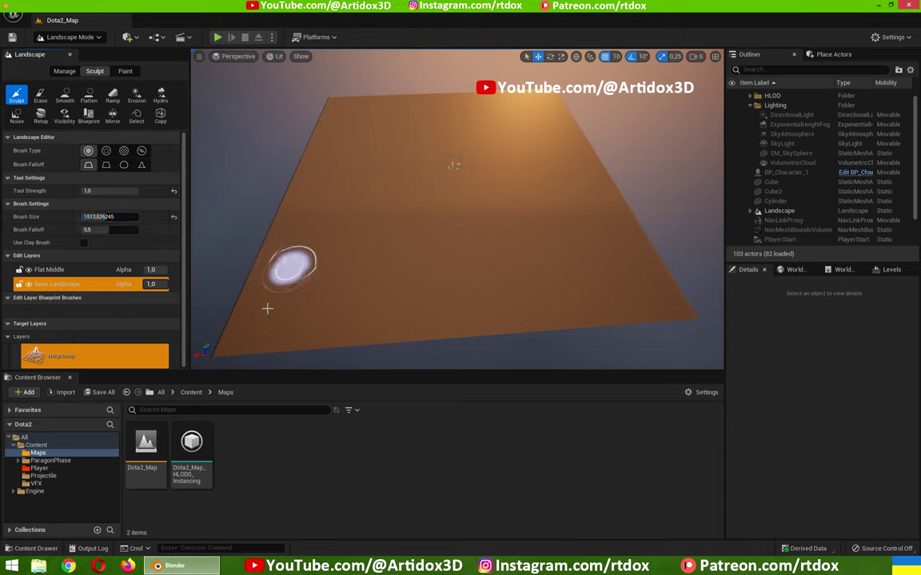
mouse_move(232, 327)
left_mouse_down()
mouse_move(409, 313)
mouse_move(645, 249)
mouse_move(613, 200)
left_mouse_up()
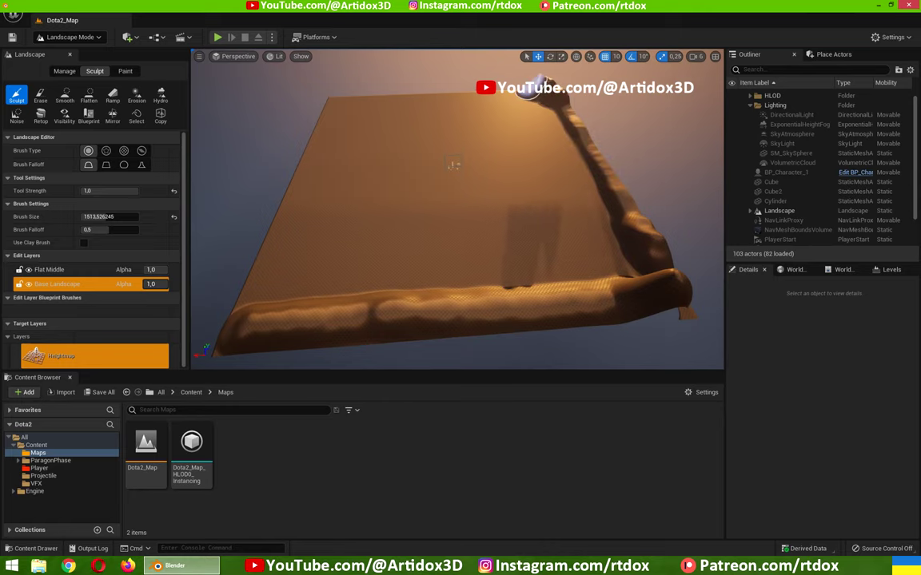
right_click_drag(454, 164, 463, 312)
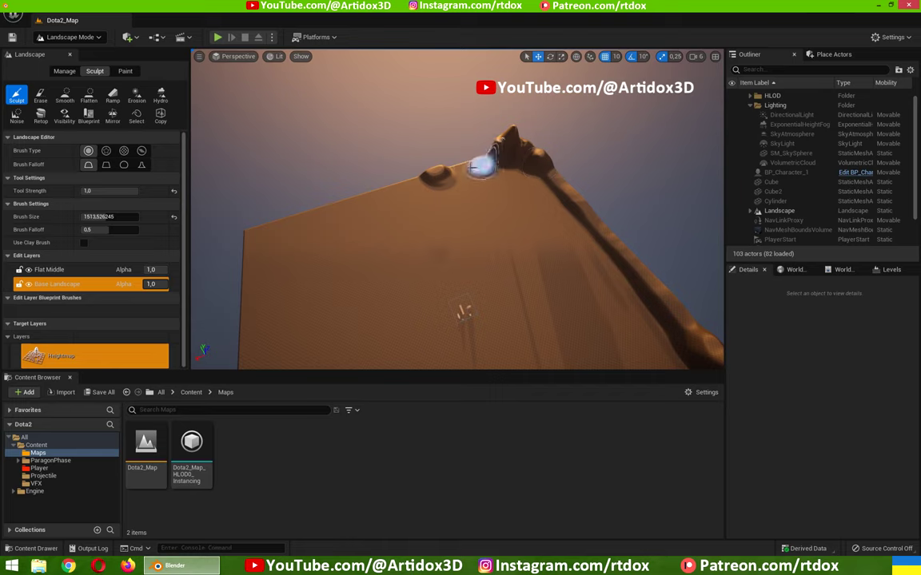
left_click_drag(453, 169, 400, 189)
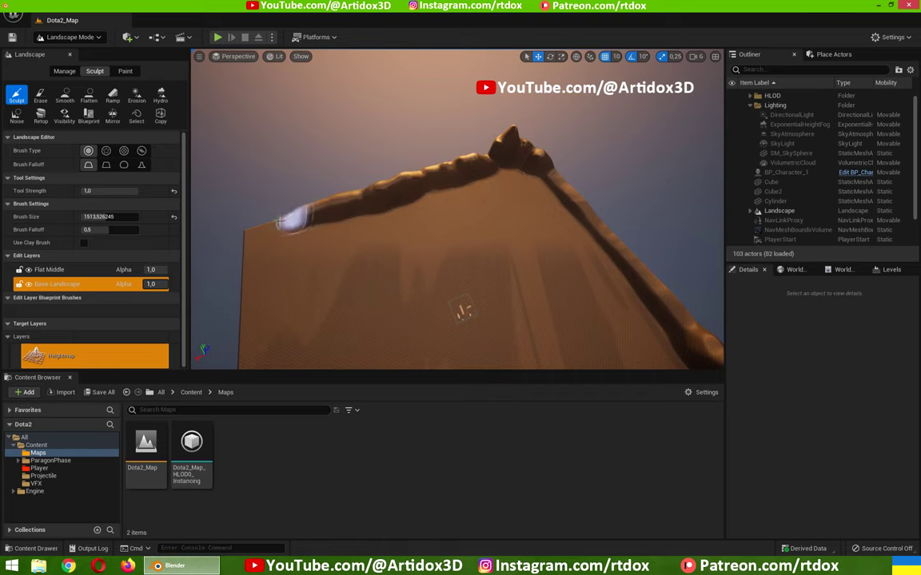
right_click_drag(251, 230, 302, 158)
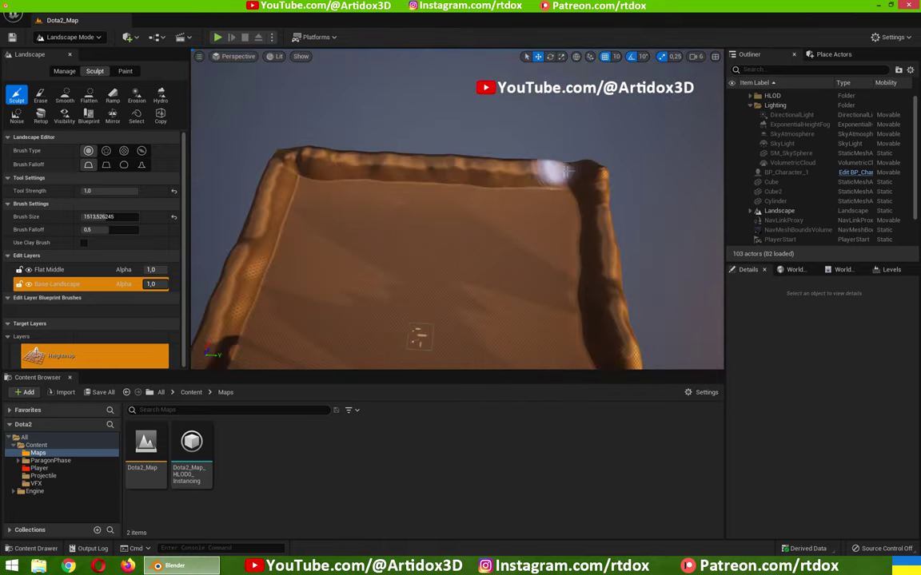
right_click_drag(551, 174, 313, 244)
mouse_move(465, 342)
right_mouse_down()
mouse_move(448, 303)
mouse_move(493, 247)
right_mouse_up()
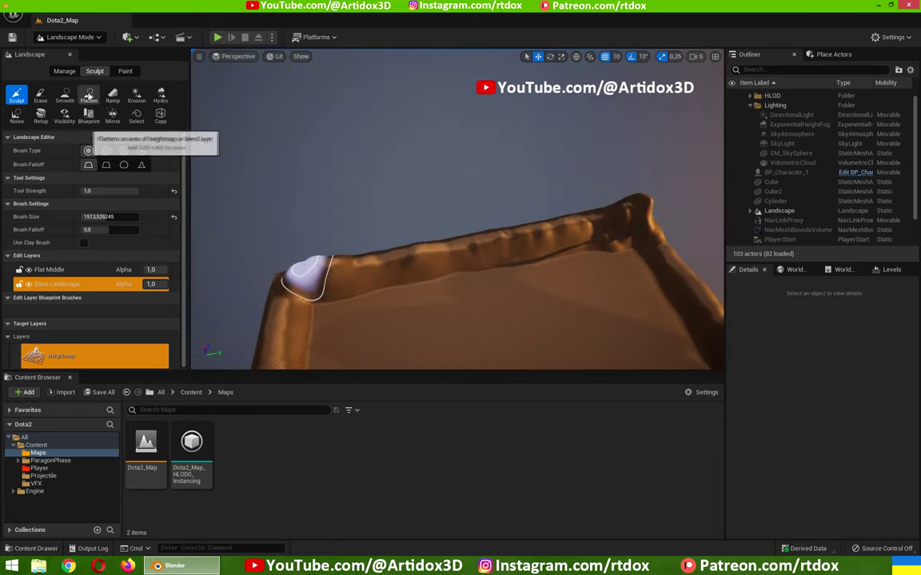
right_click_drag(608, 224, 556, 257)
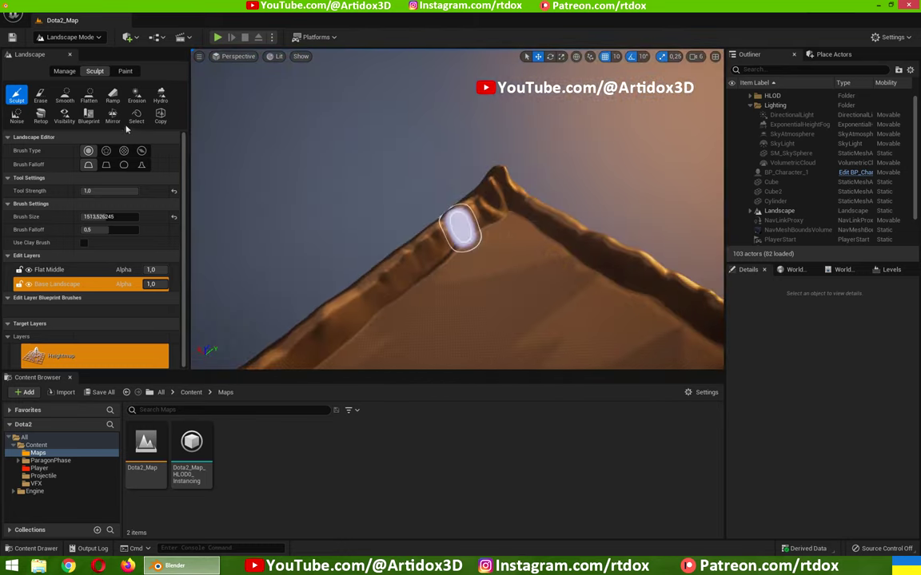
left_click(65, 95)
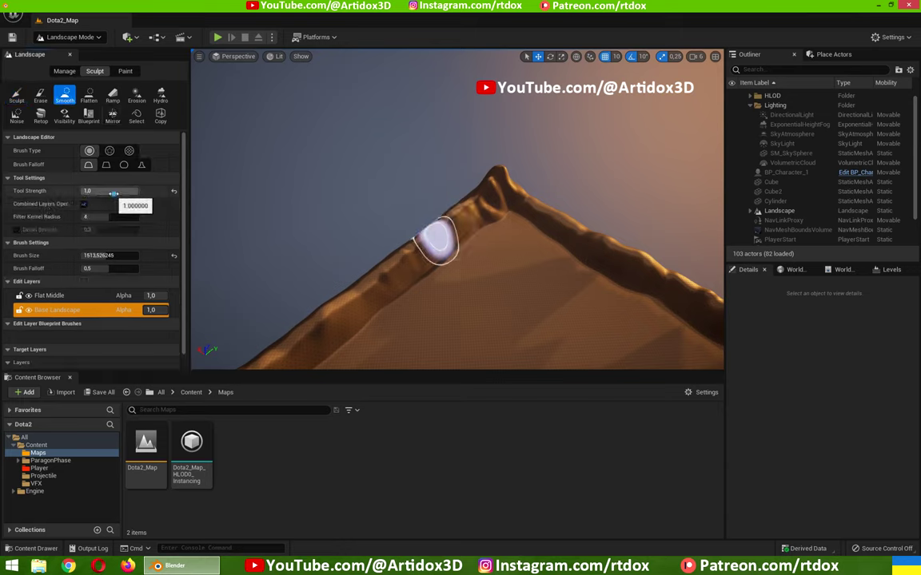
Step: Smooth the ridge corners at strength 0.416, then return to Sculpt with a smaller brush
mouse_move(491, 230)
right_mouse_down()
mouse_move(511, 240)
mouse_move(431, 267)
right_mouse_up()
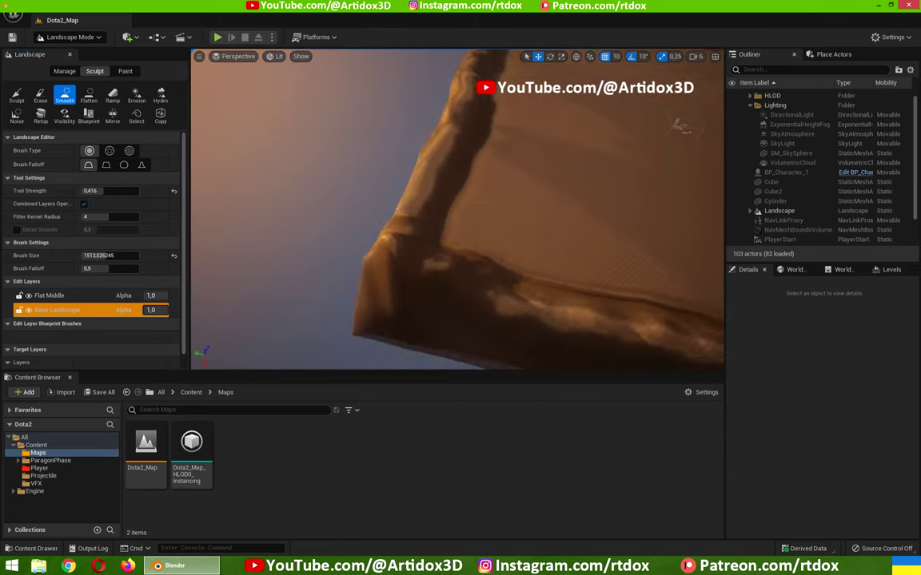
mouse_move(453, 162)
right_mouse_down()
mouse_move(471, 256)
mouse_move(387, 189)
mouse_move(402, 270)
mouse_move(224, 281)
right_mouse_up()
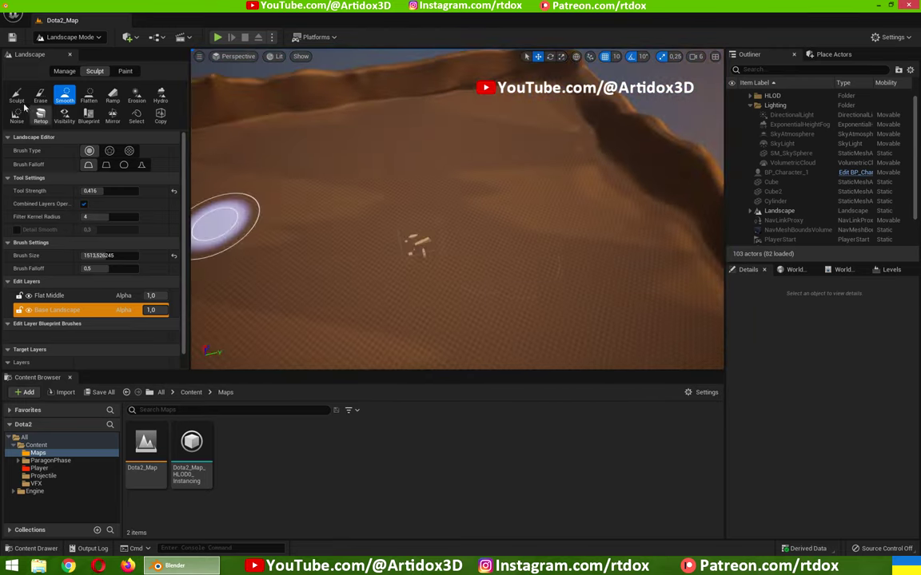
left_click(16, 94)
right_click_drag(360, 283, 207, 204)
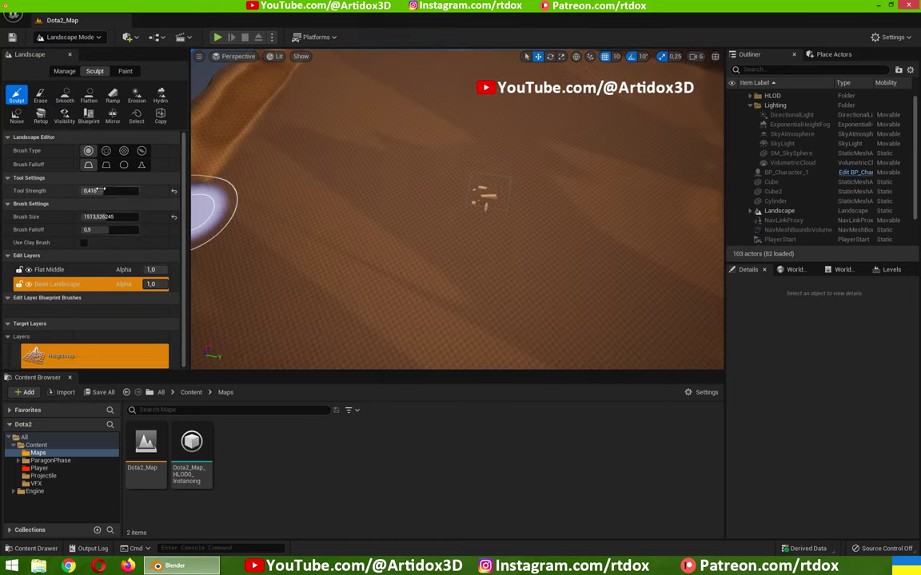
left_click_drag(117, 217, 103, 190)
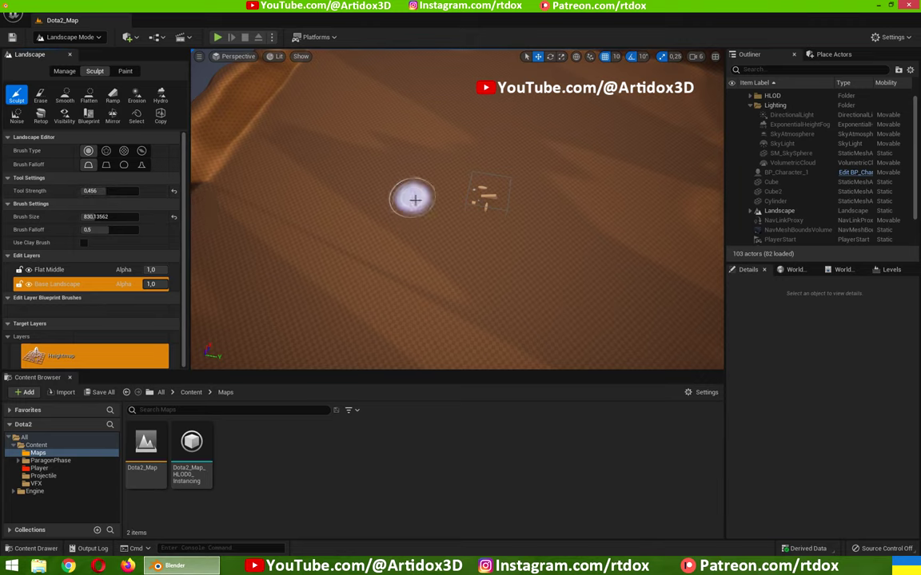
Step: Sculpt a reshaped ridge, crescent strokes and small bumps across the flat terrain
left_click_drag(240, 112, 187, 120)
left_click_drag(380, 203, 336, 210)
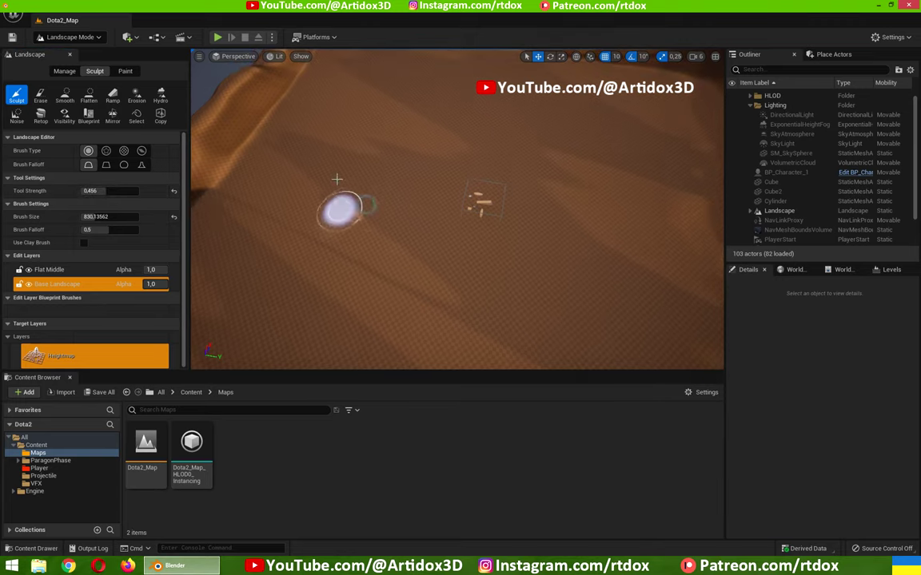
left_click_drag(554, 139, 630, 168)
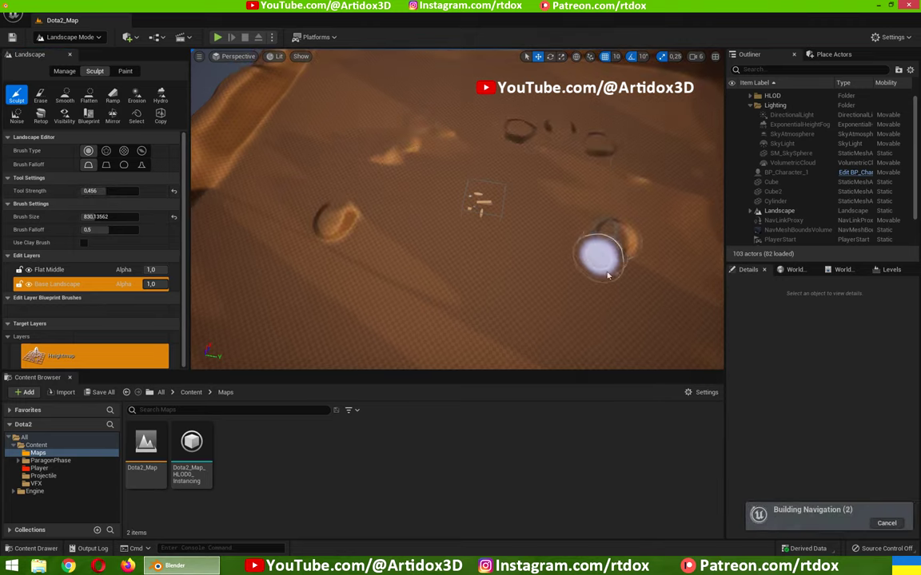
mouse_move(411, 170)
right_mouse_down()
mouse_move(380, 212)
mouse_move(489, 231)
right_mouse_up()
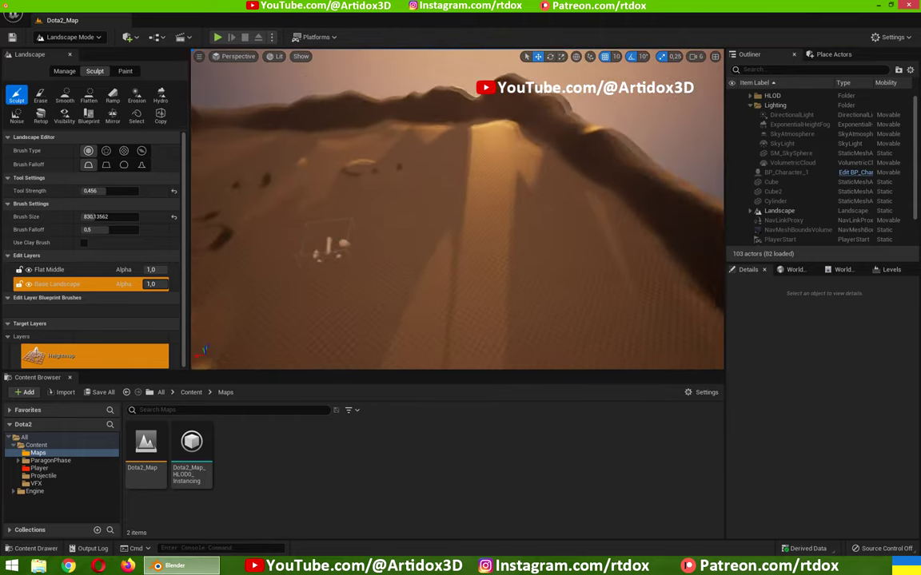
left_click_drag(520, 239, 528, 264)
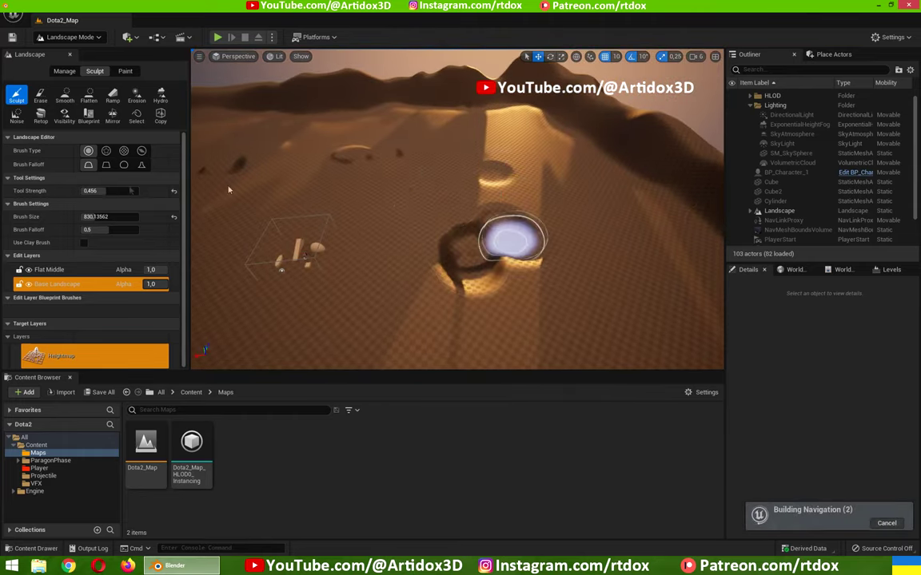
Step: Lower sculpt strength to 0.272, add ripples around the raised loop, and set bright daylight
left_click_drag(112, 191, 105, 192)
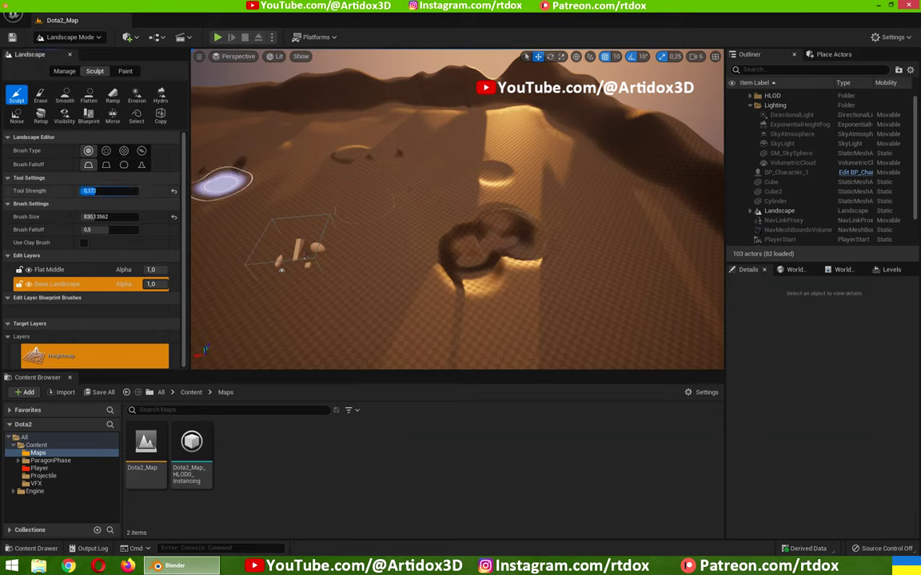
left_click_drag(453, 237, 468, 210)
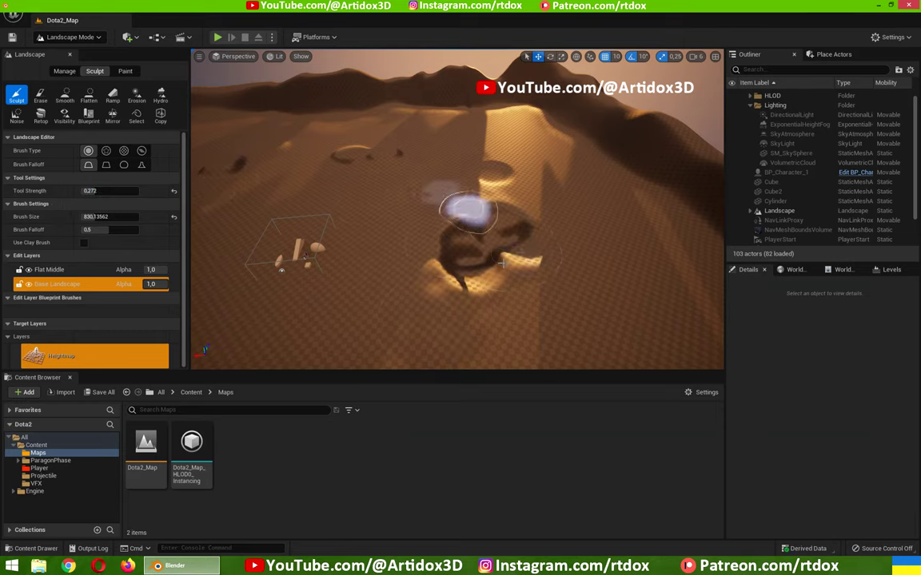
left_click_drag(502, 262, 529, 284)
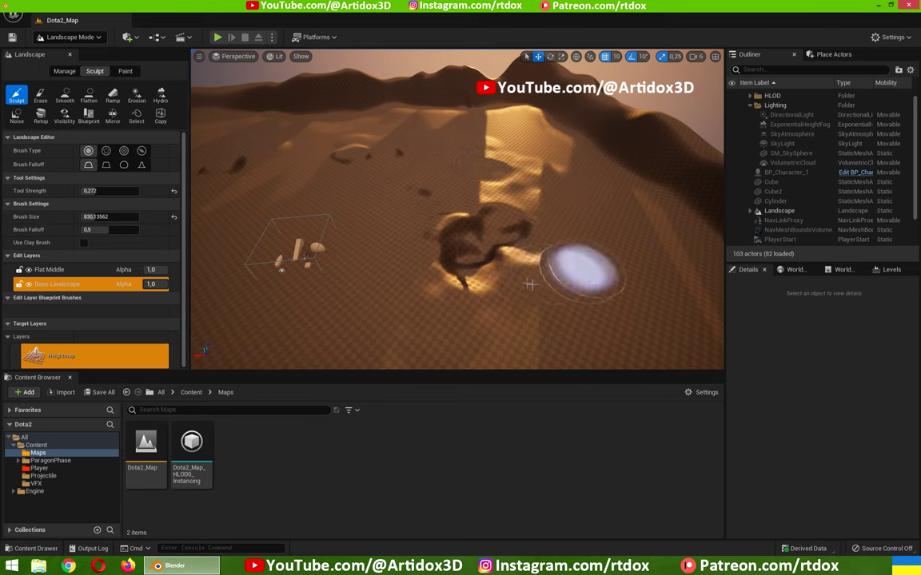
right_click_drag(529, 284, 518, 257)
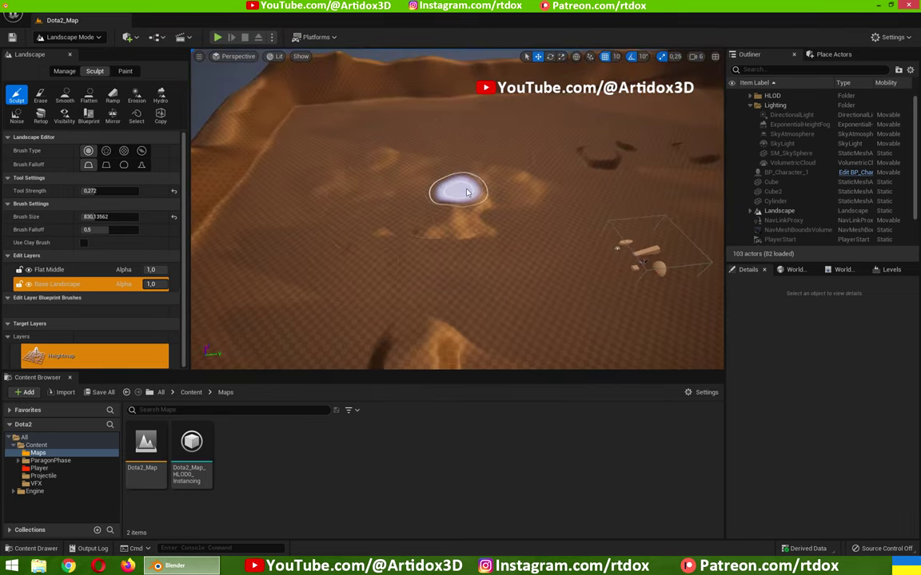
right_click_drag(570, 132, 532, 240)
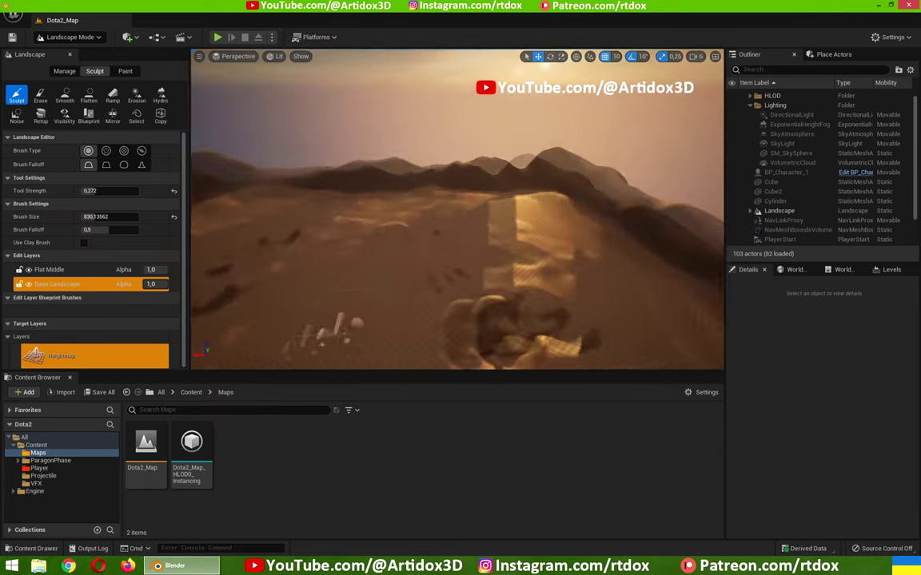
right_click_drag(527, 249, 527, 248)
left_click_drag(526, 249, 512, 259)
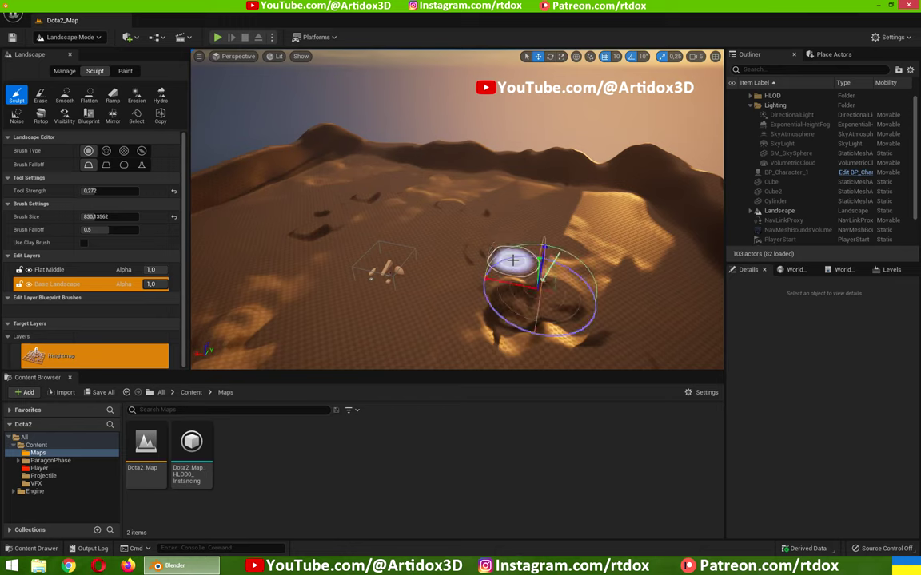
key("ctrl+l")
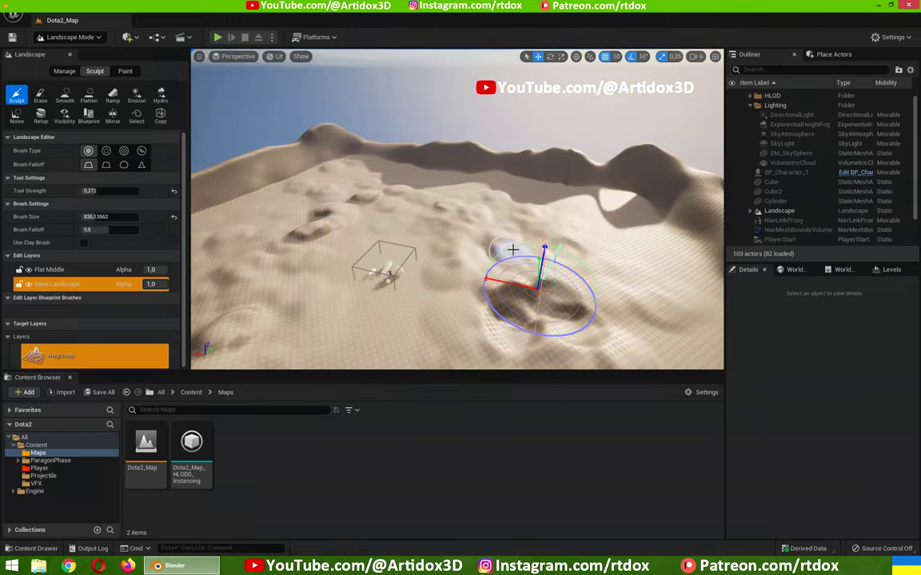
right_click_drag(513, 249, 513, 271)
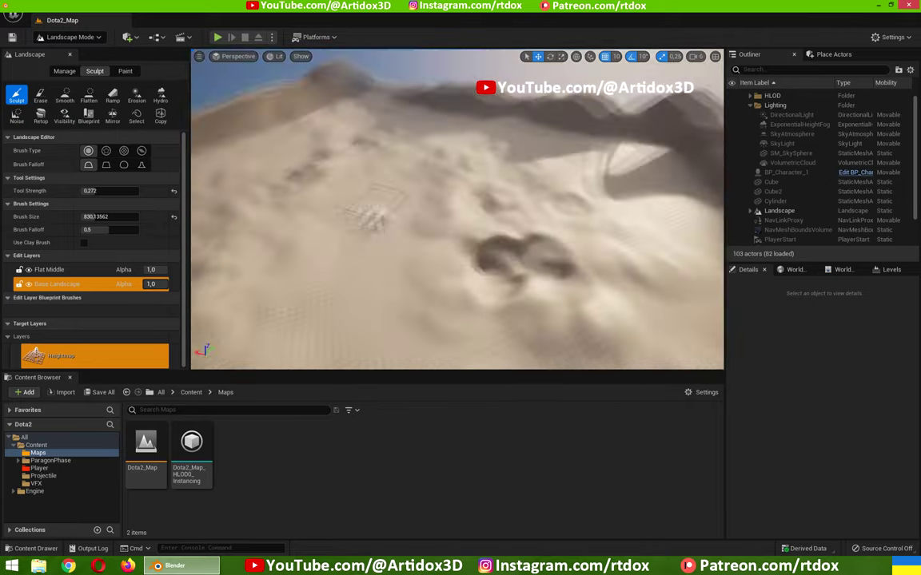
Step: Paint a large flat-topped plateau on the basin floor with the Flatten tool
left_click(89, 96)
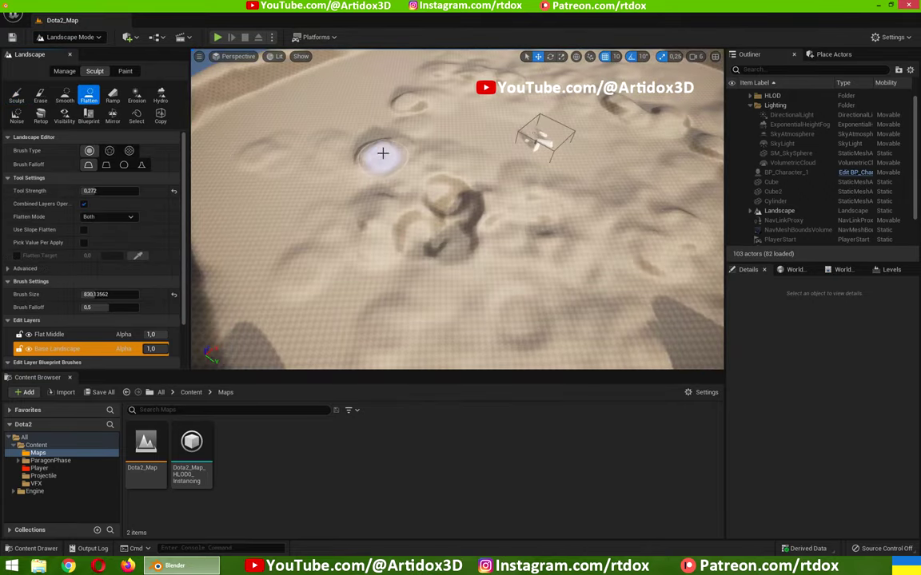
mouse_move(391, 150)
left_mouse_down()
mouse_move(391, 189)
mouse_move(420, 175)
left_mouse_up()
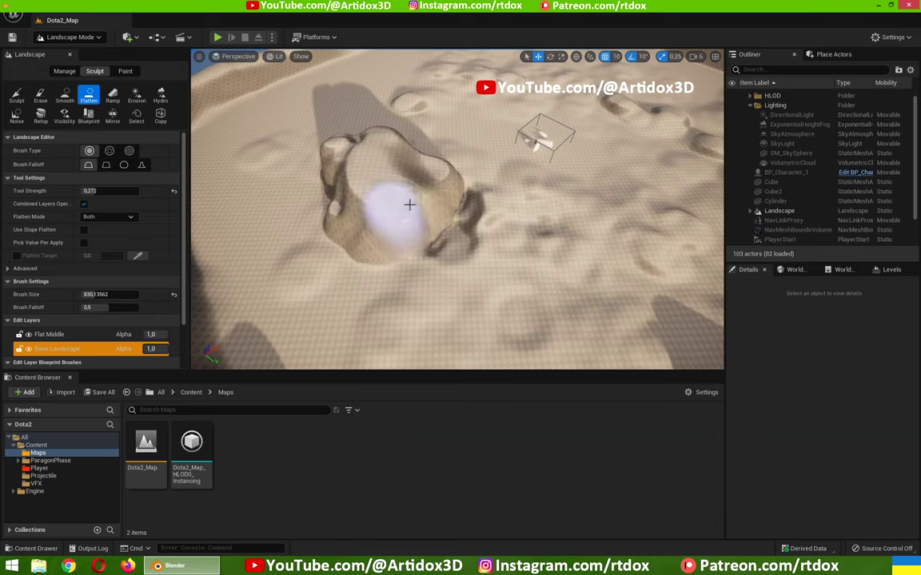
mouse_move(420, 175)
right_mouse_down()
mouse_move(420, 128)
mouse_move(419, 216)
right_mouse_up()
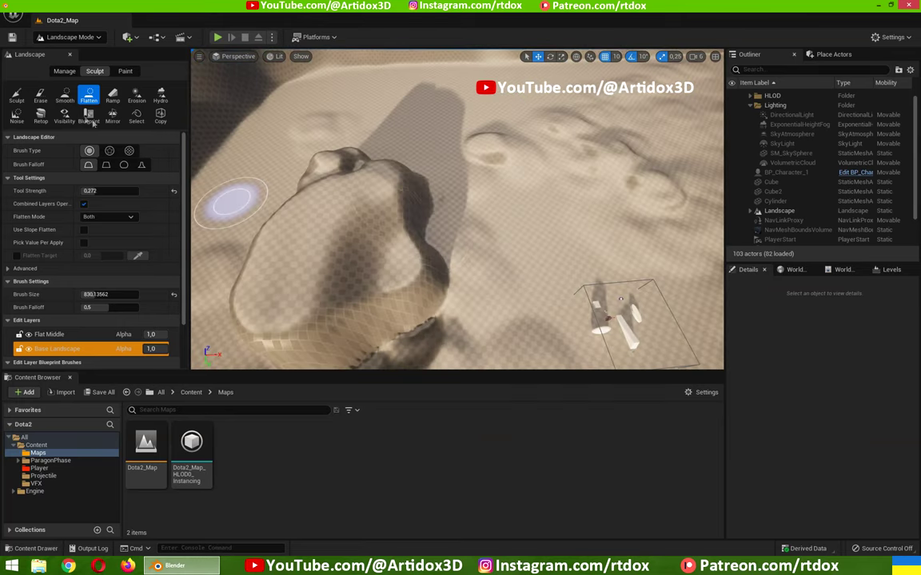
Step: Smooth the plateau's edges, then switch back to Sculpt at strength 0.656 for more mounds
left_click(67, 100)
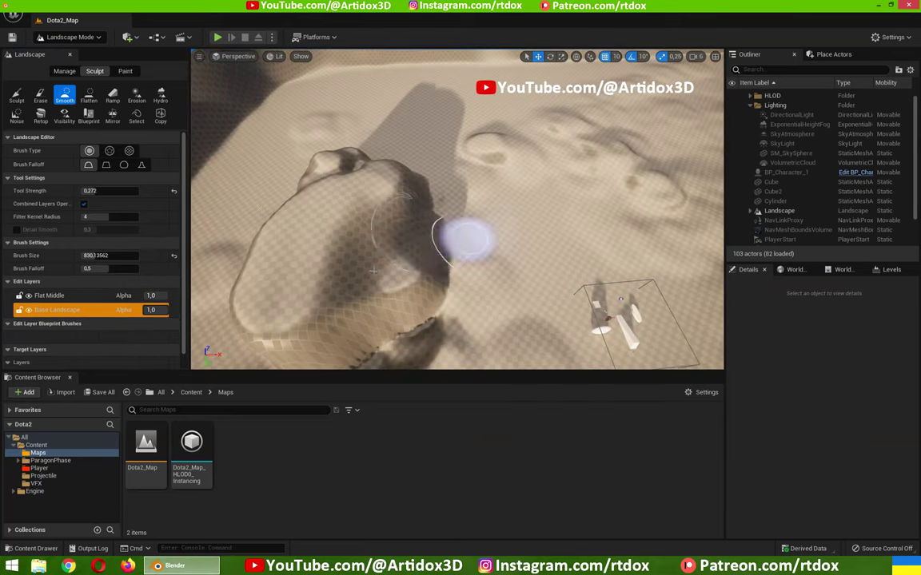
left_click_drag(410, 256, 359, 204)
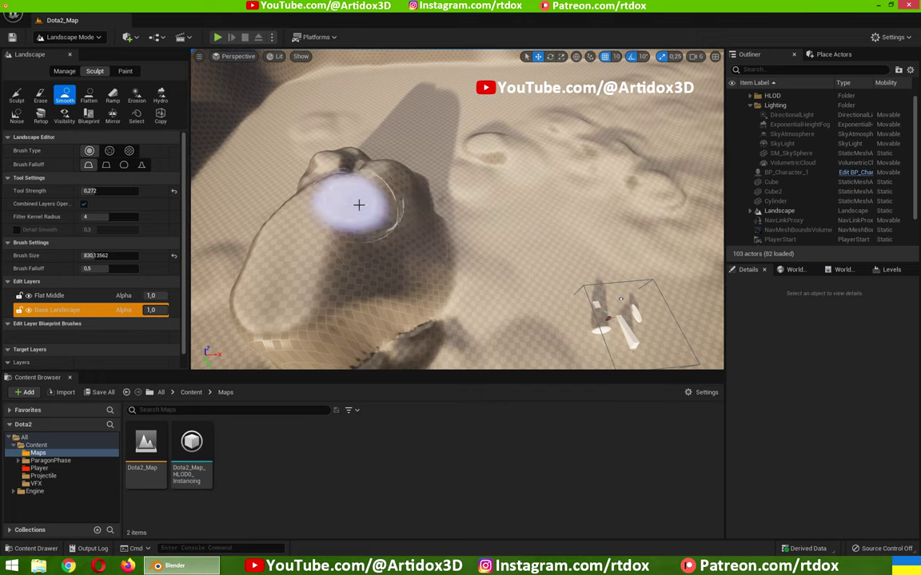
mouse_move(359, 204)
right_mouse_down()
mouse_move(492, 267)
mouse_move(442, 216)
right_mouse_up()
mouse_move(524, 205)
right_mouse_down()
mouse_move(247, 272)
mouse_move(336, 239)
mouse_move(480, 232)
mouse_move(376, 304)
right_mouse_up()
left_click(16, 94)
left_click(64, 94)
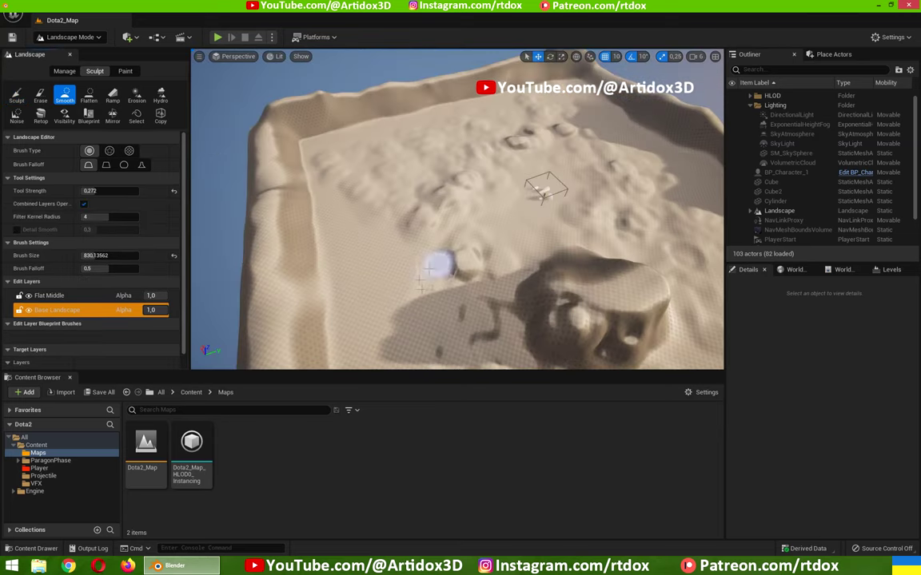
left_click(16, 95)
mouse_move(320, 207)
right_mouse_down()
mouse_move(447, 240)
mouse_move(284, 142)
mouse_move(555, 277)
mouse_move(404, 216)
right_mouse_up()
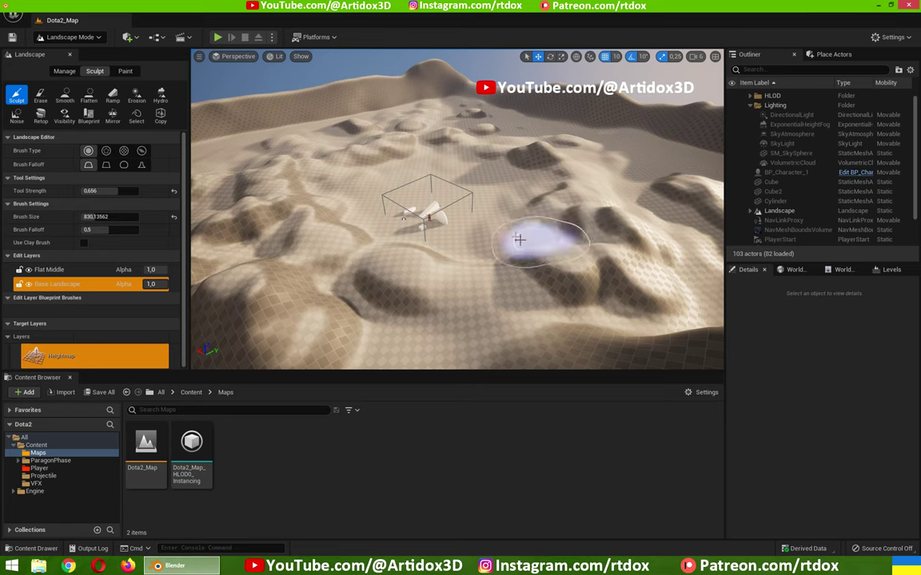
Step: Return to Select mode, look over the sculpted dunes, and bring up the Quickly Add to Project menu
left_click(68, 37)
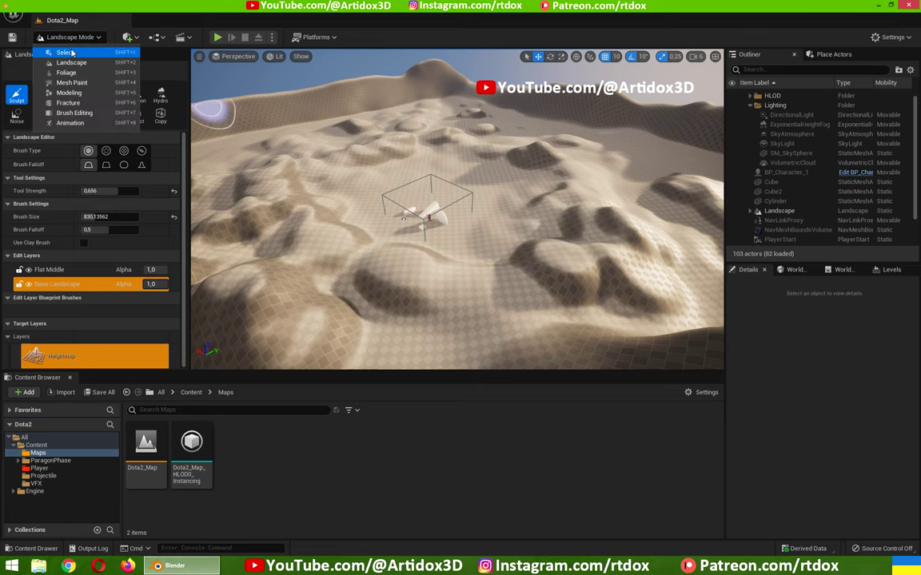
left_click(71, 52)
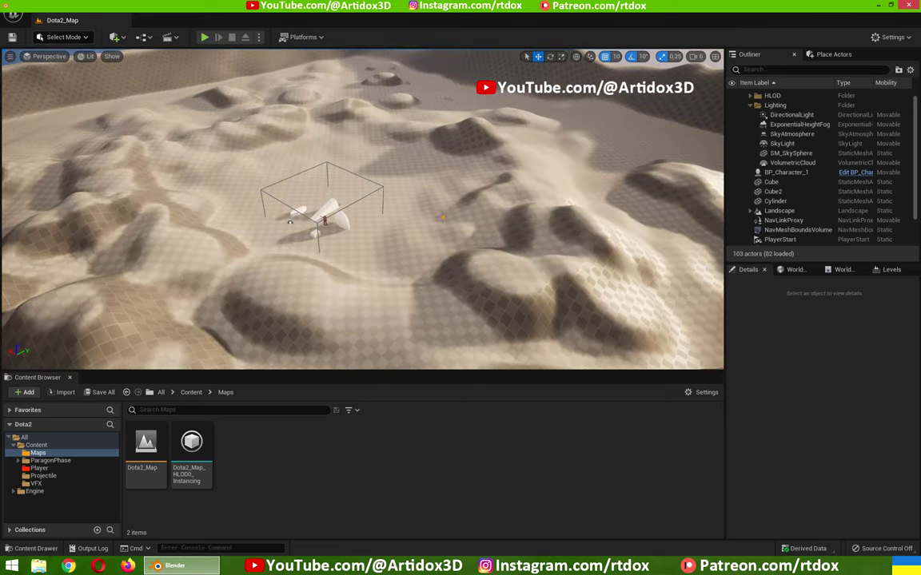
right_click_drag(359, 208, 336, 224)
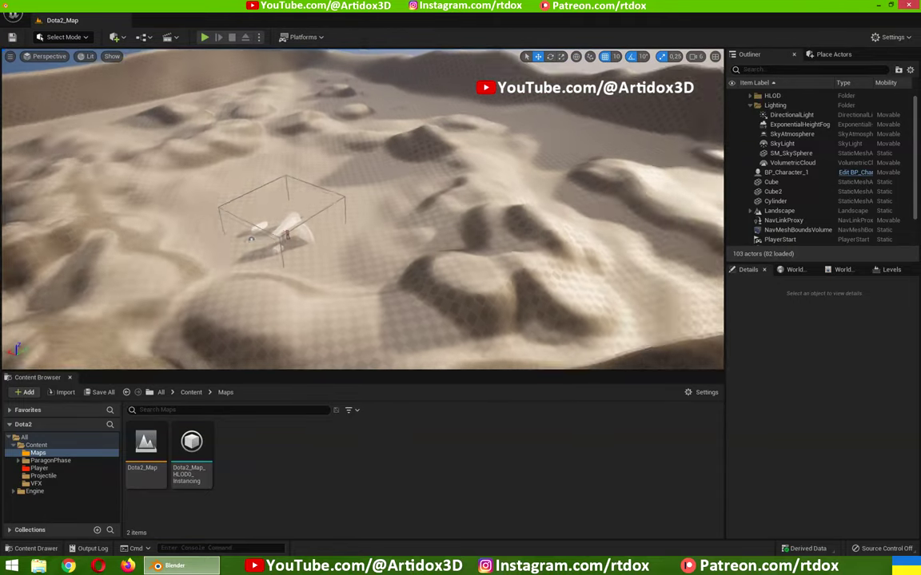
right_click_drag(426, 193, 426, 193)
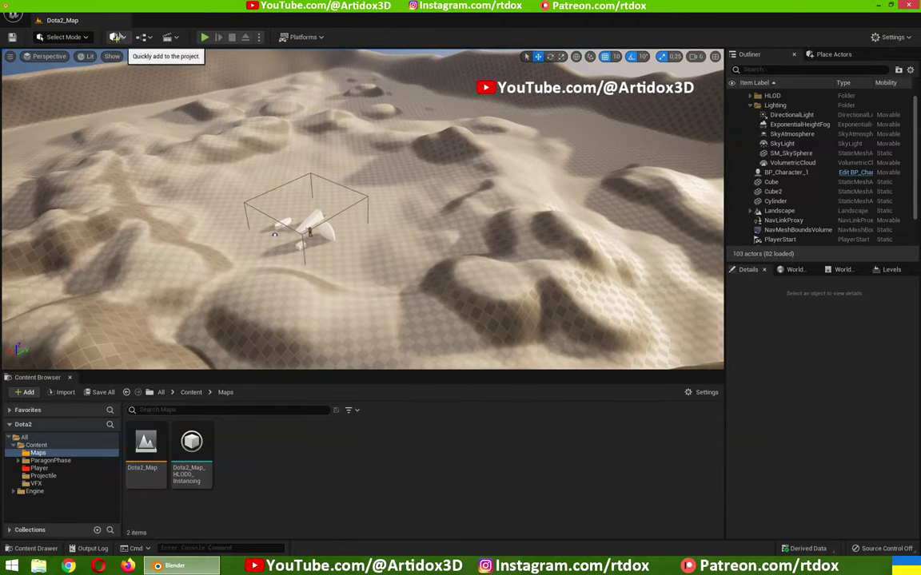
left_click(120, 37)
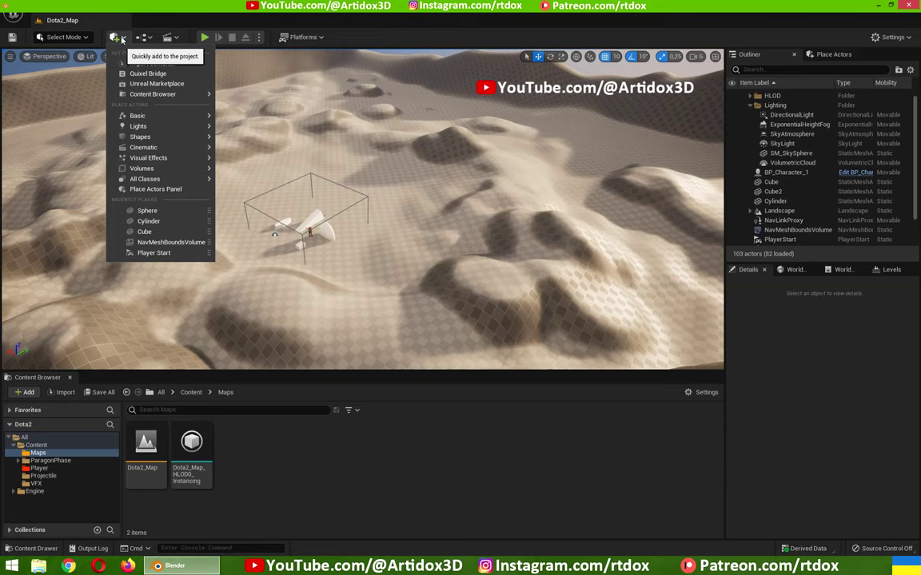
Step: Launch Quixel Bridge, glance at the account options, and browse to the Surfaces categories
left_click(147, 75)
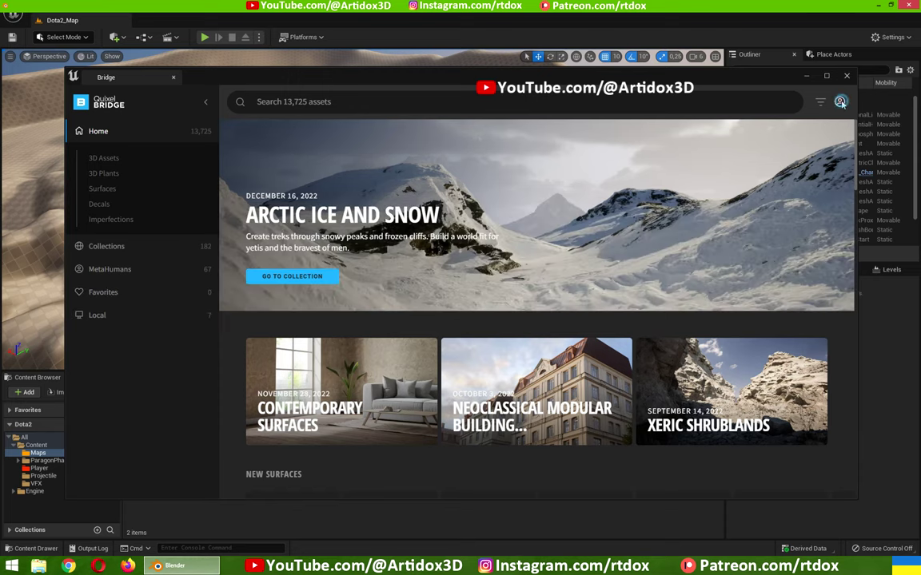
left_click(840, 103)
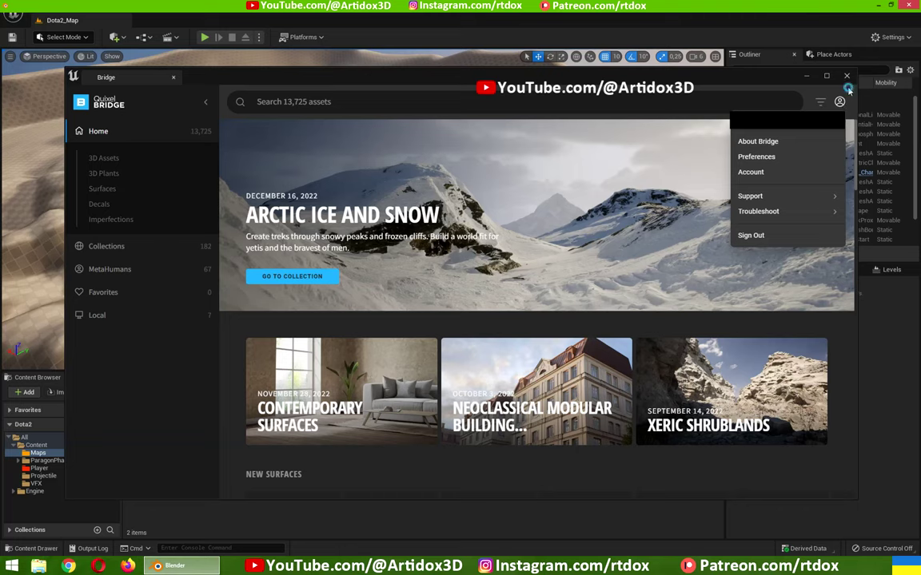
left_click(848, 90)
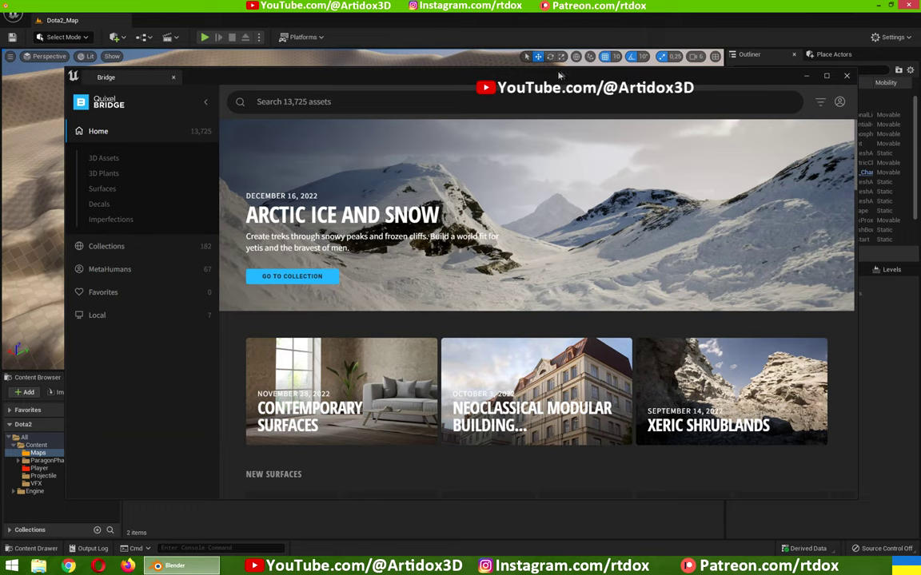
left_click(113, 191)
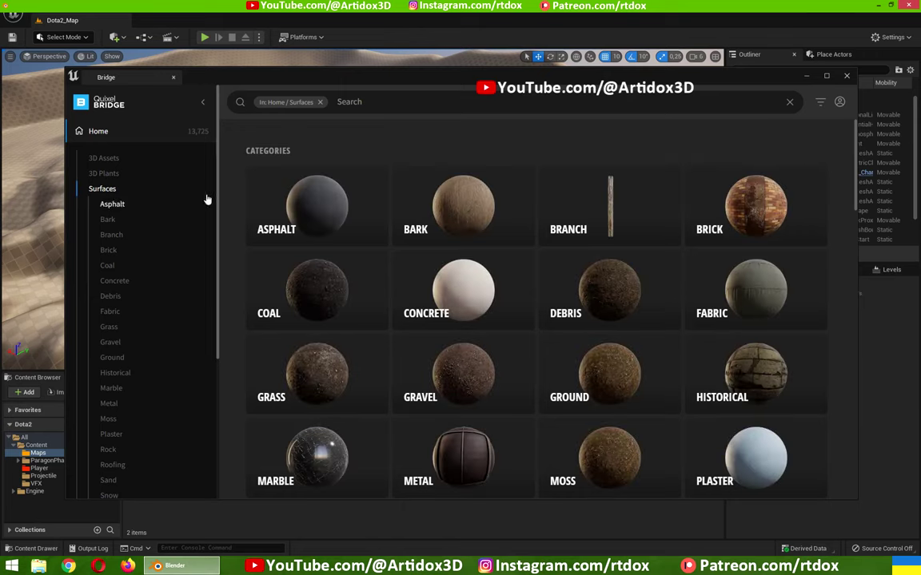
Step: Browse the Grass surfaces, compare Wild Mossy Grass, and settle on Mossy Grass
left_click(111, 328)
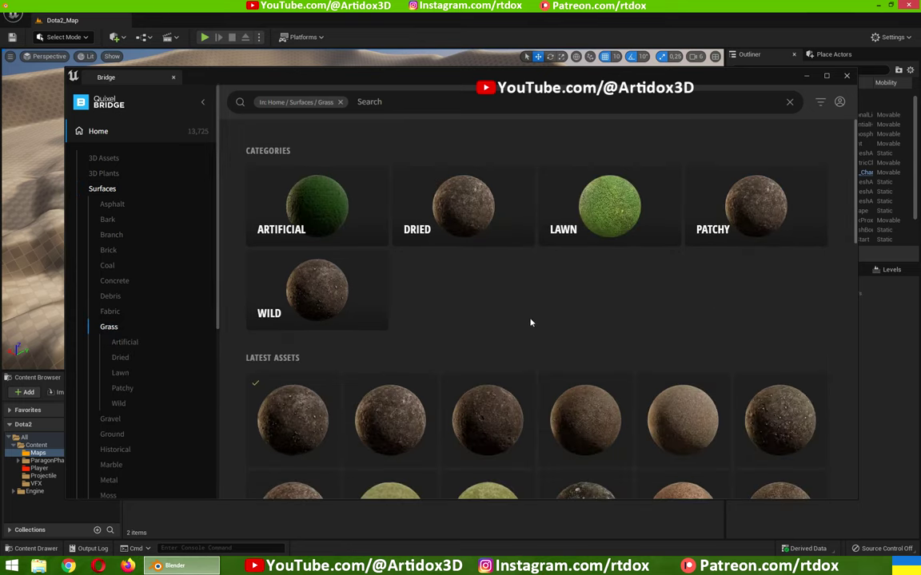
scroll(521, 302, "down", 3)
scroll(521, 297, "down", 1)
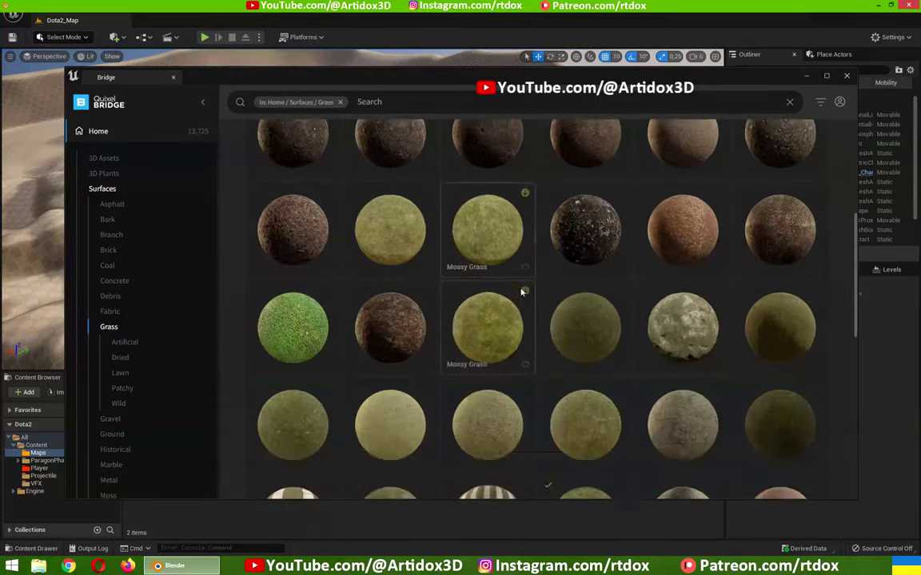
scroll(521, 294, "down", 1)
left_click(494, 285)
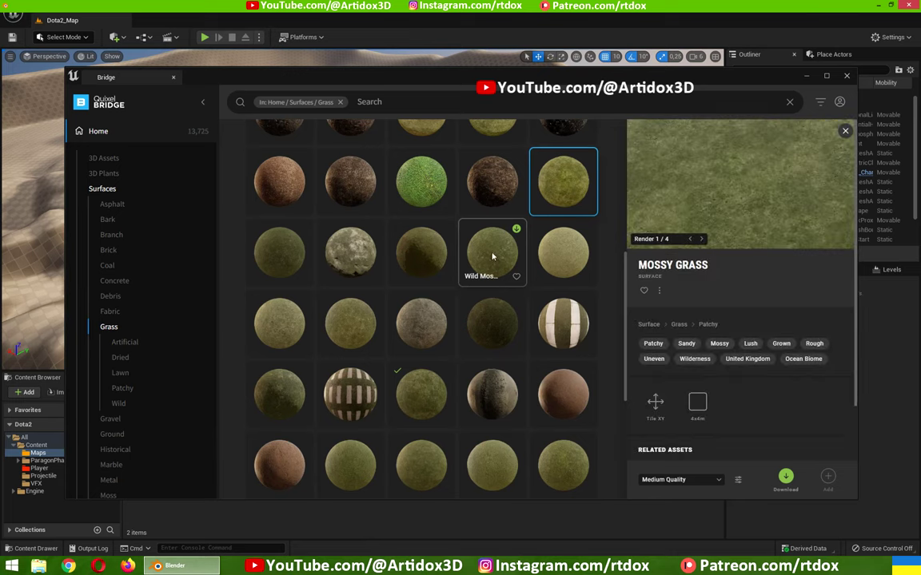
left_click(283, 388)
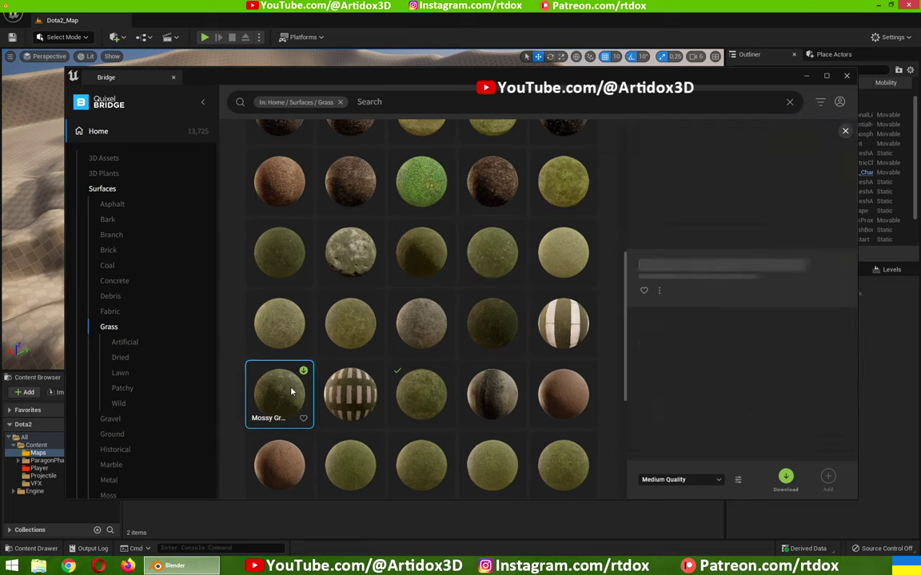
left_click(485, 263)
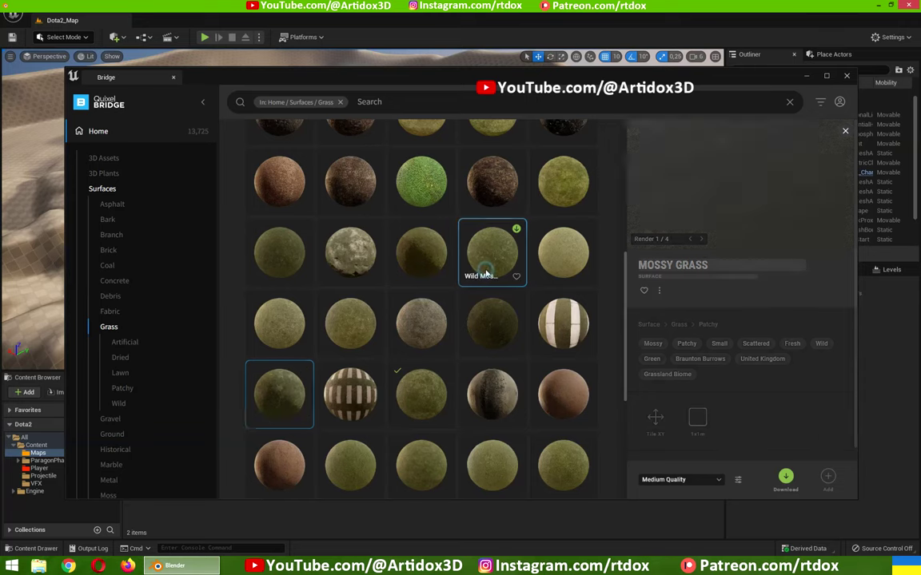
left_click(559, 195)
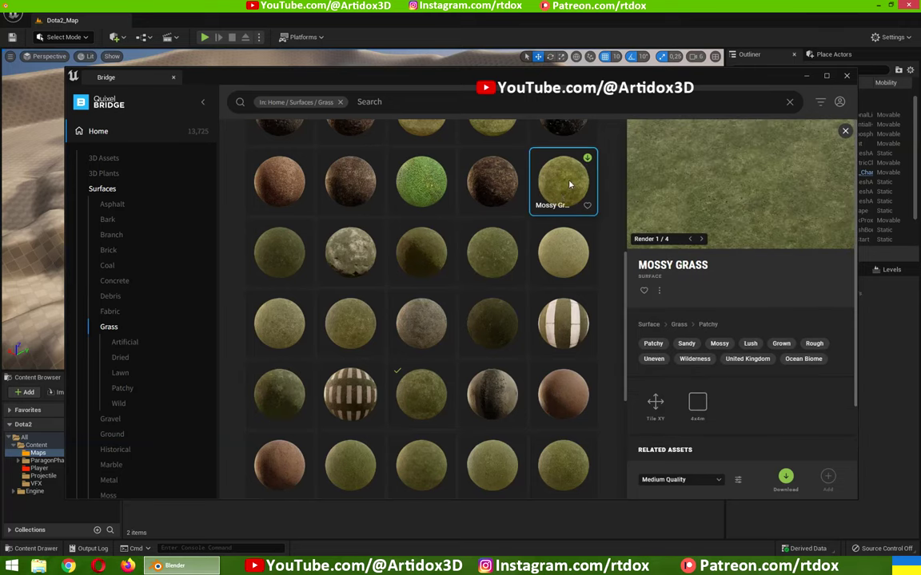
Step: Download Mossy Grass at Medium Quality and add it to the project
left_click(703, 479)
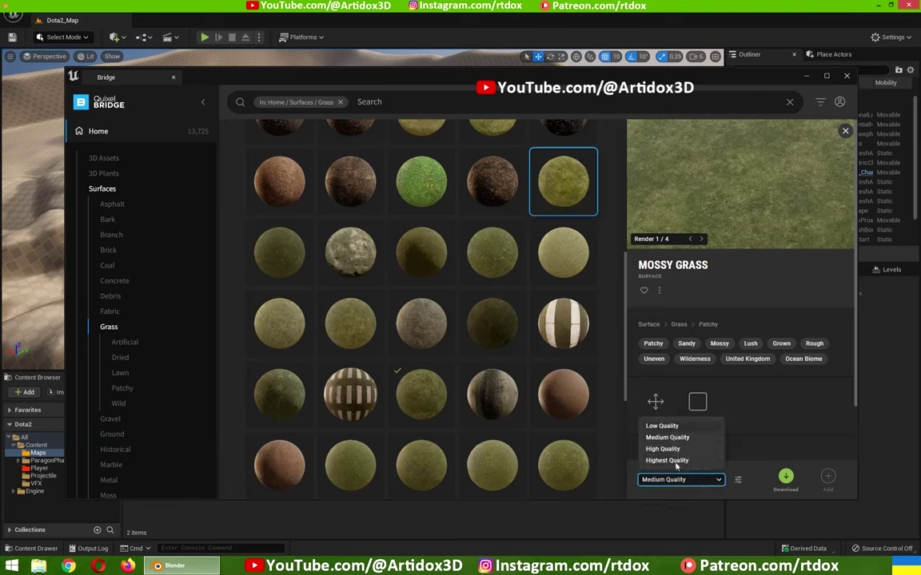
left_click(765, 482)
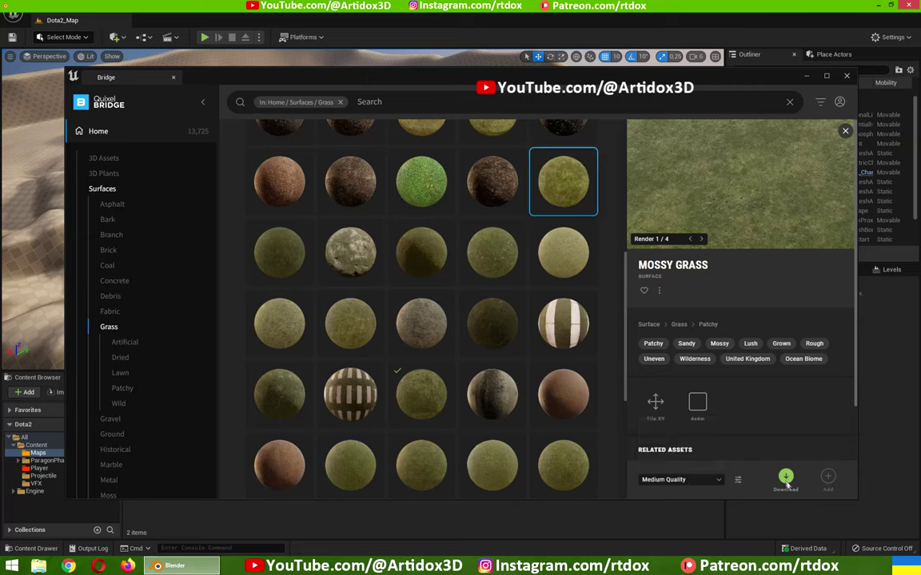
left_click(786, 477)
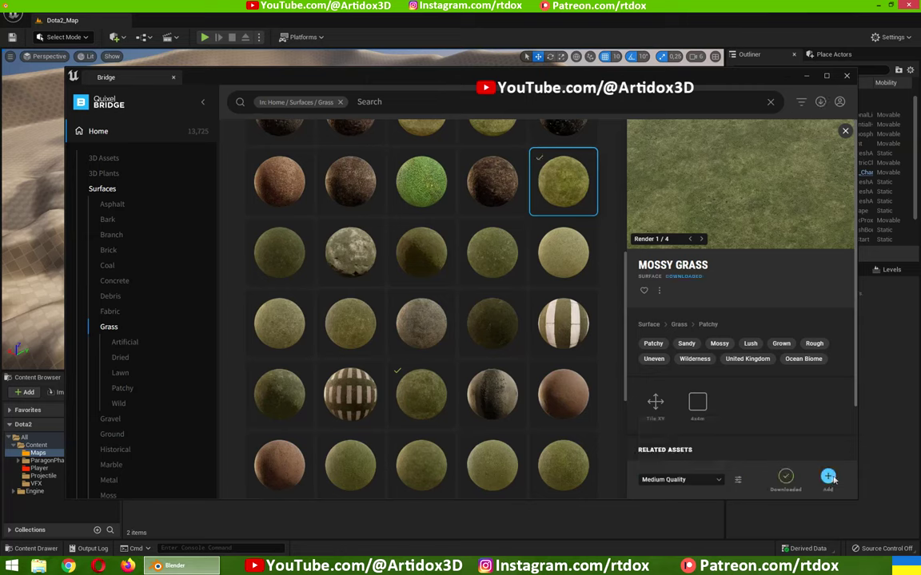
left_click(828, 478)
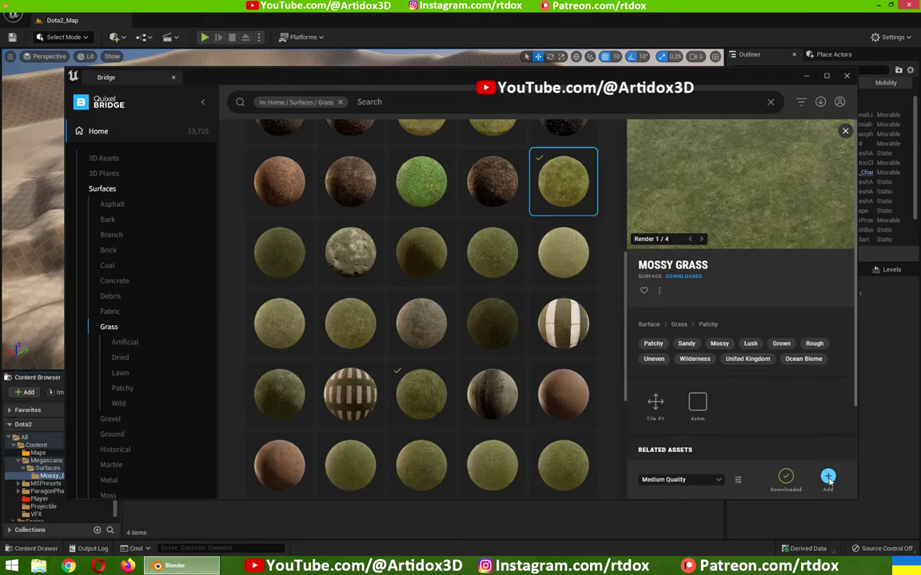
Step: Close Bridge and open Megascans > Surfaces > Mossy_Grass to check its material instance and textures
left_click(807, 75)
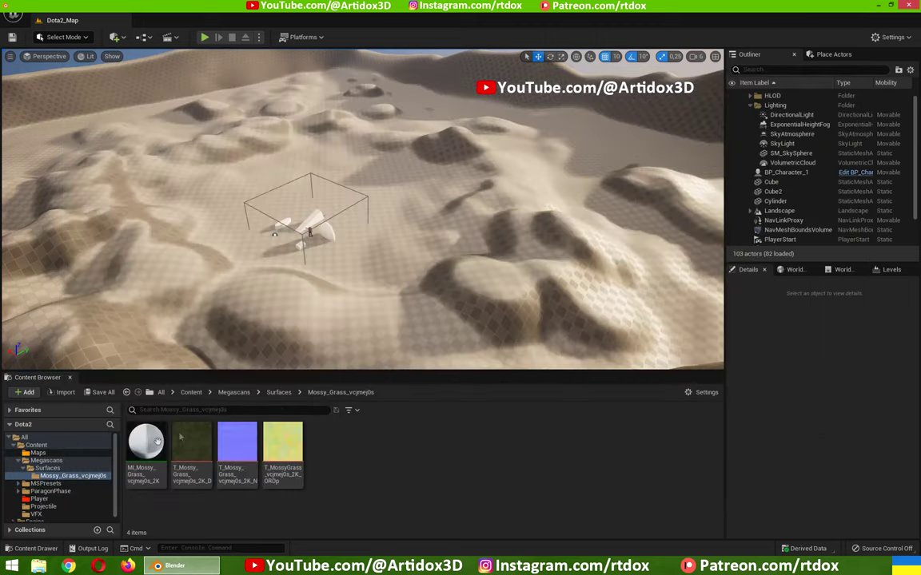
left_click(46, 461)
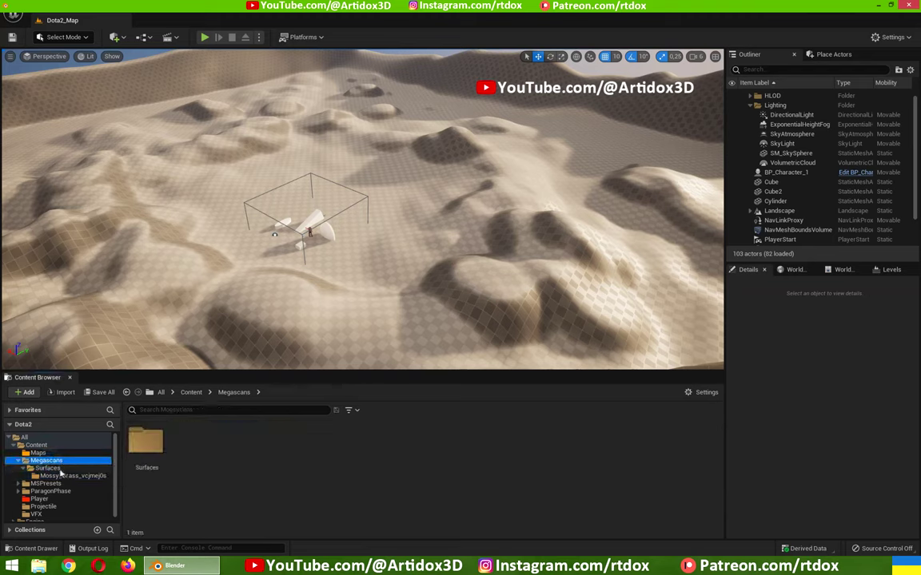
left_click(49, 468)
left_click(70, 476)
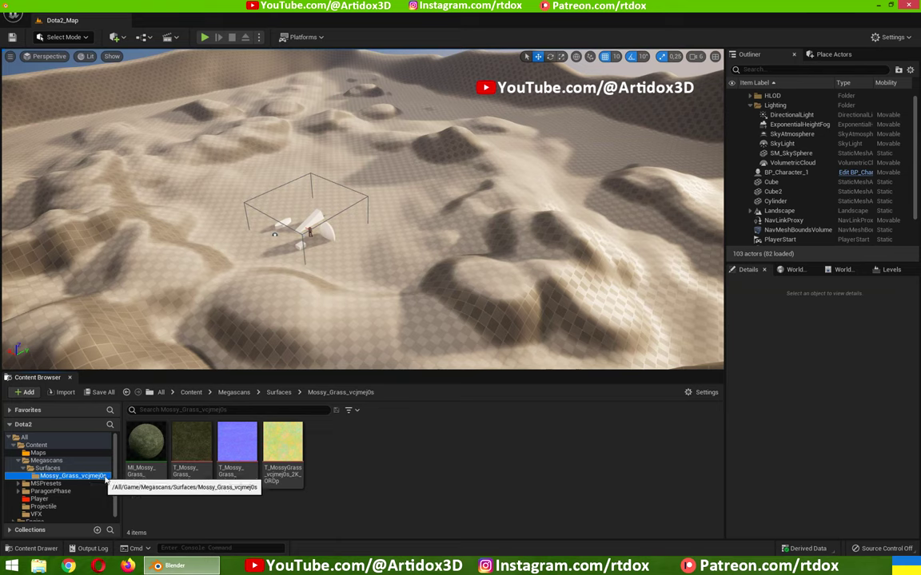
left_click(146, 449)
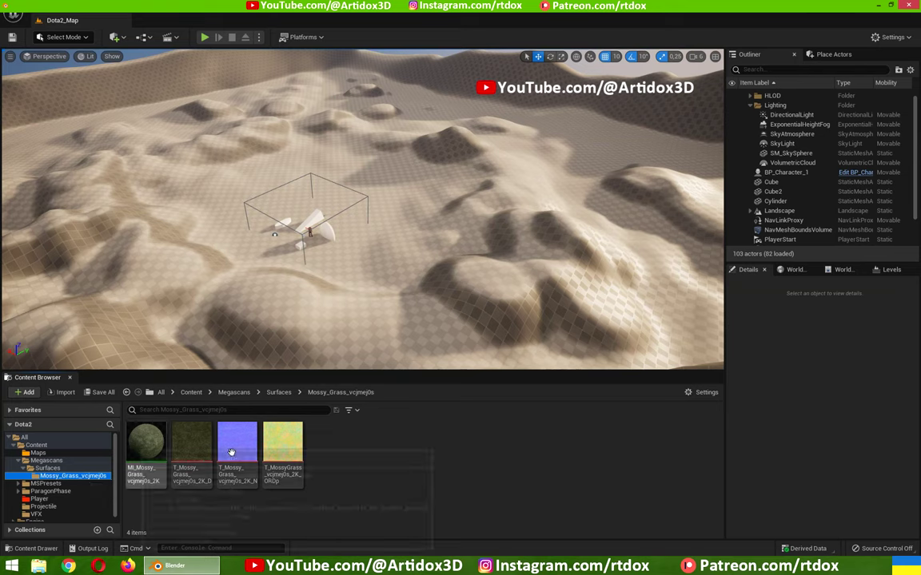
left_click(197, 472)
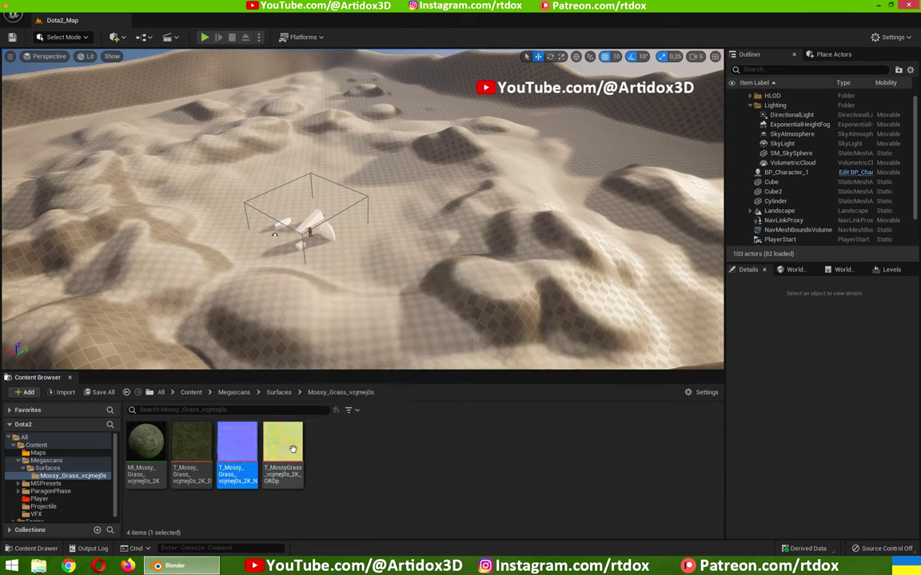
left_click(380, 453)
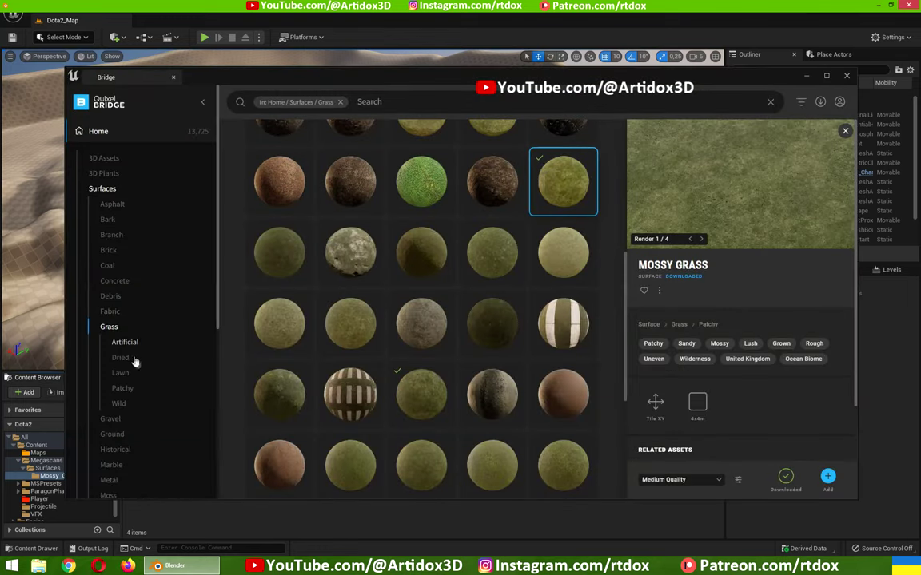
Step: Add the Rocky Grassy Ground surface from Bridge's Ground category to the project
left_click(116, 434)
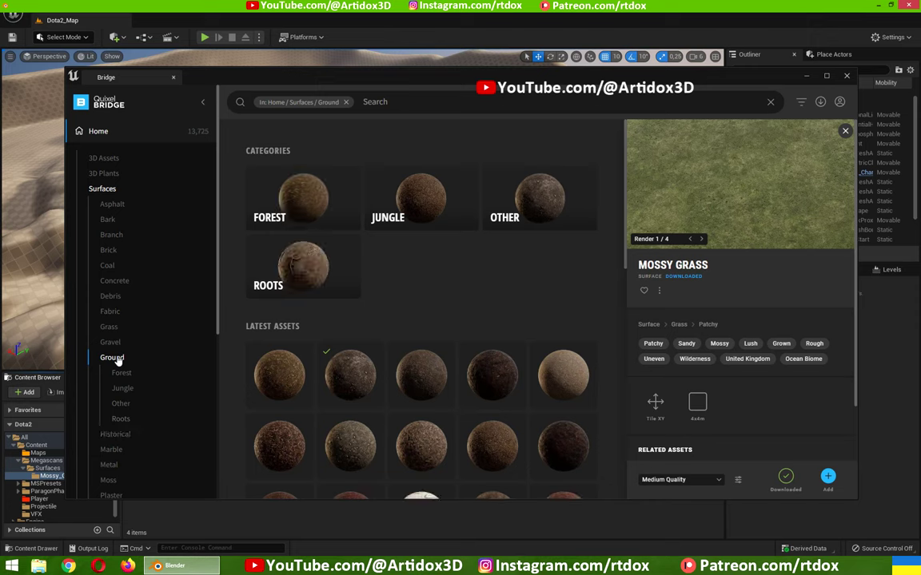
left_click(357, 372)
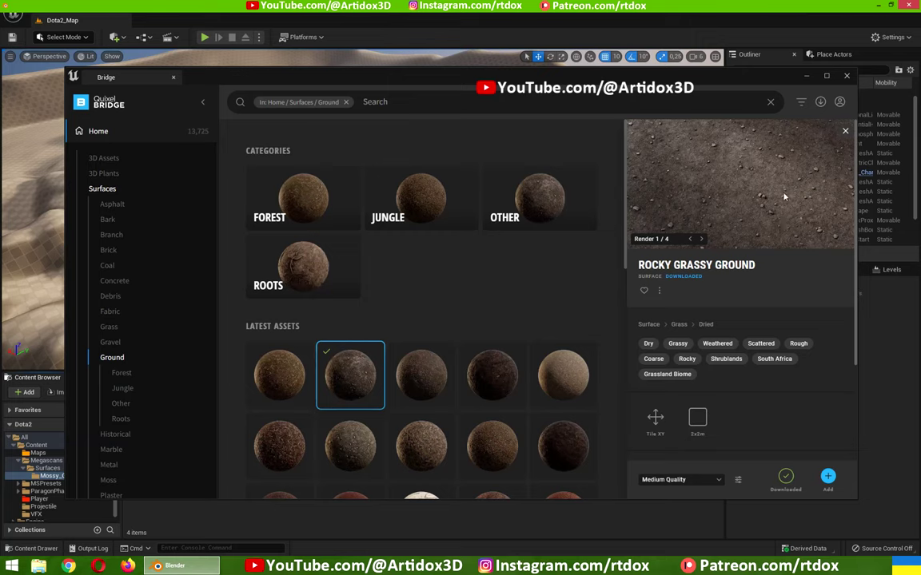
left_click(829, 478)
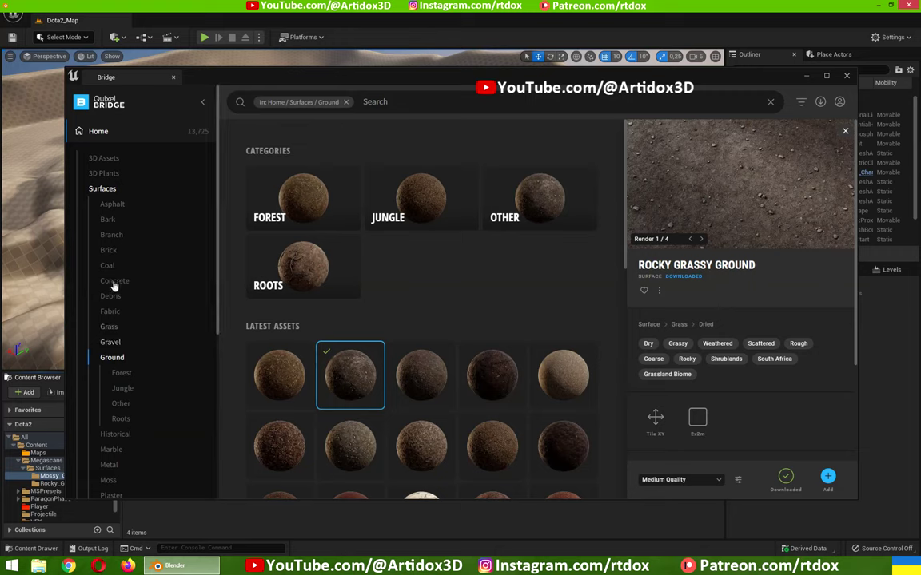
scroll(134, 328, "down", 2)
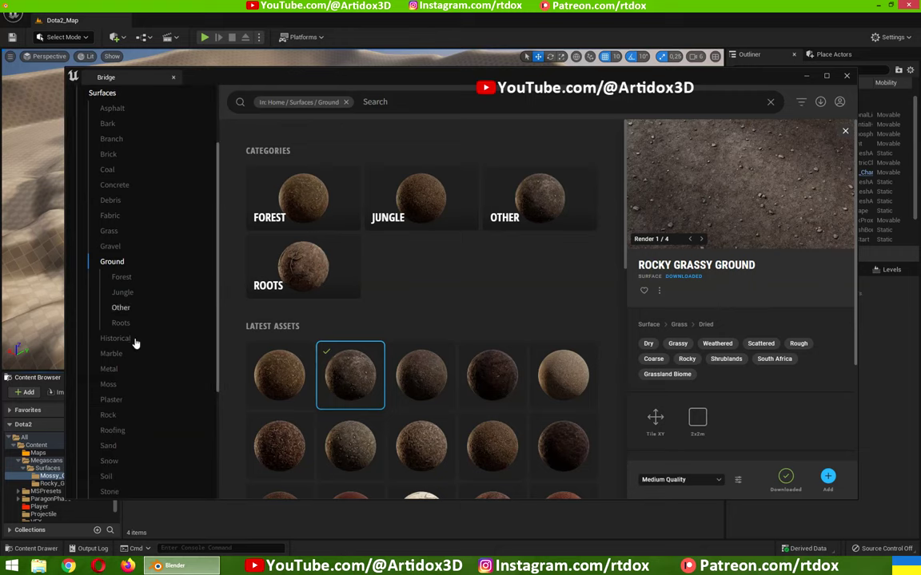
scroll(133, 348, "down", 1)
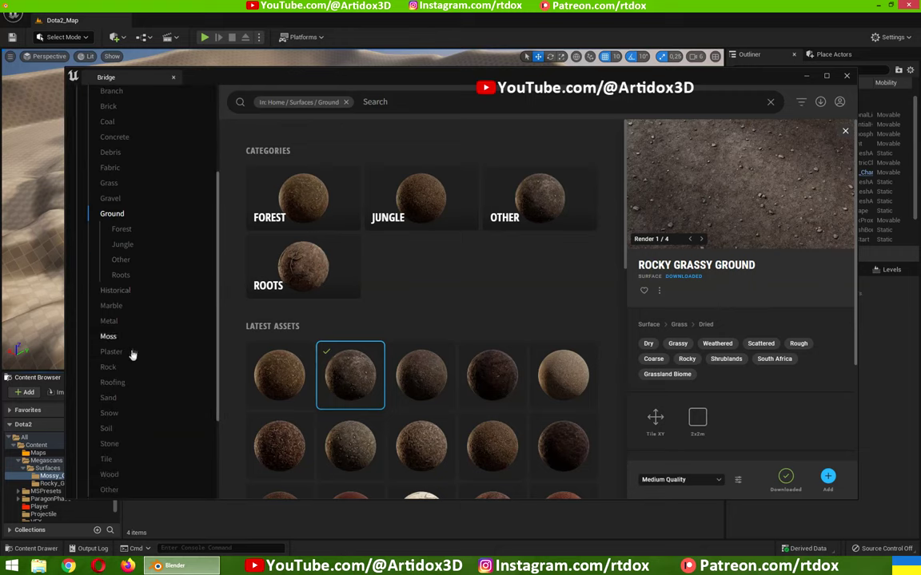
Step: Scroll through the Stone surface categories in Bridge
left_click(111, 444)
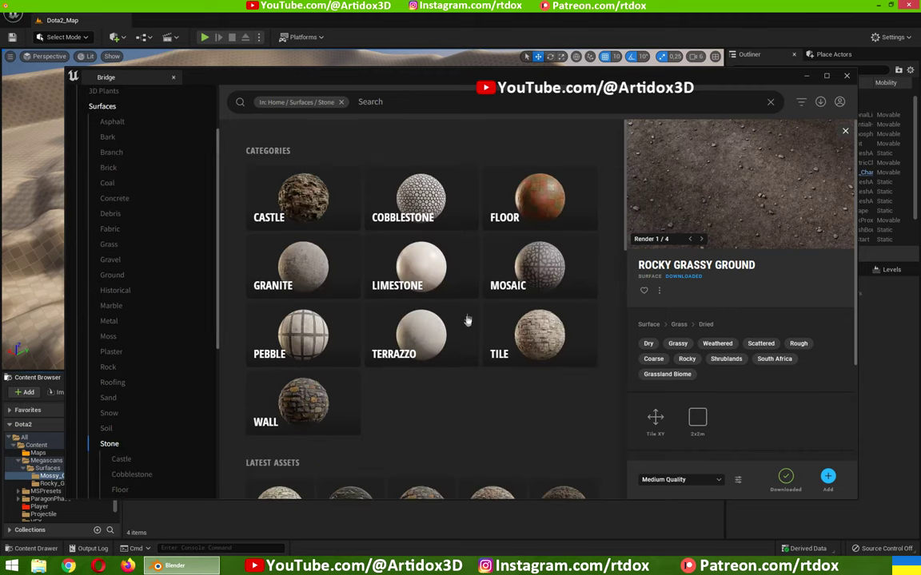
scroll(469, 321, "down", 3)
scroll(470, 318, "down", 2)
scroll(475, 316, "down", 2)
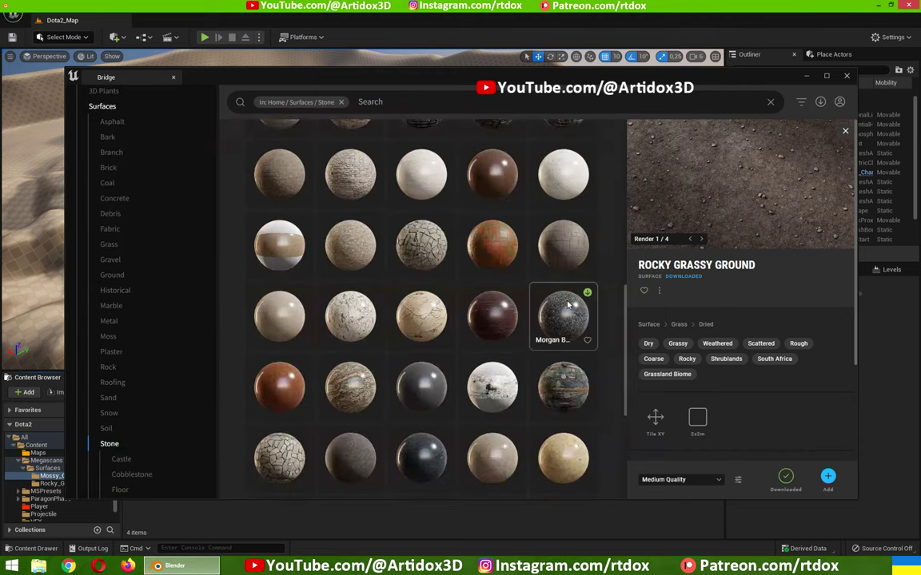
scroll(559, 318, "down", 1)
scroll(486, 318, "down", 1)
scroll(159, 412, "down", 3)
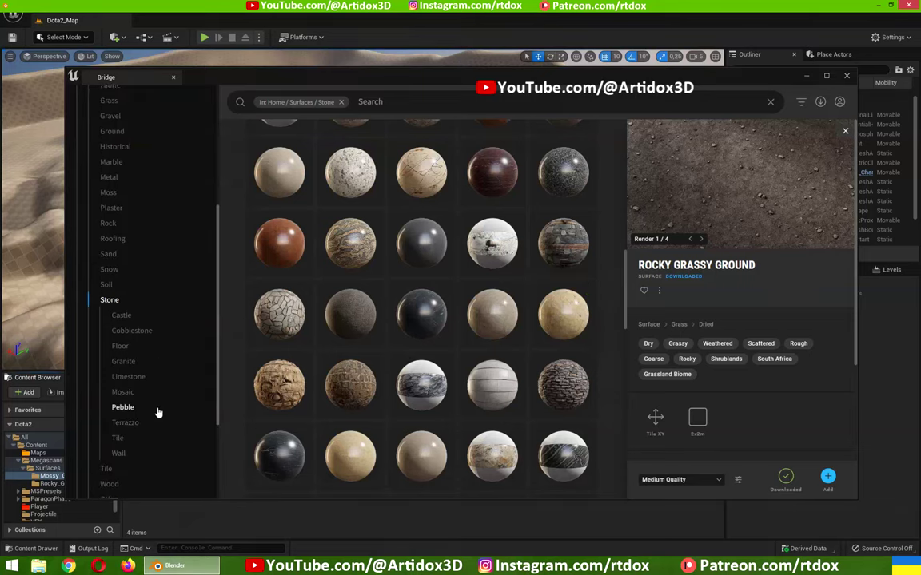
scroll(156, 411, "down", 2)
scroll(152, 392, "up", 2)
scroll(156, 381, "up", 1)
scroll(150, 374, "up", 1)
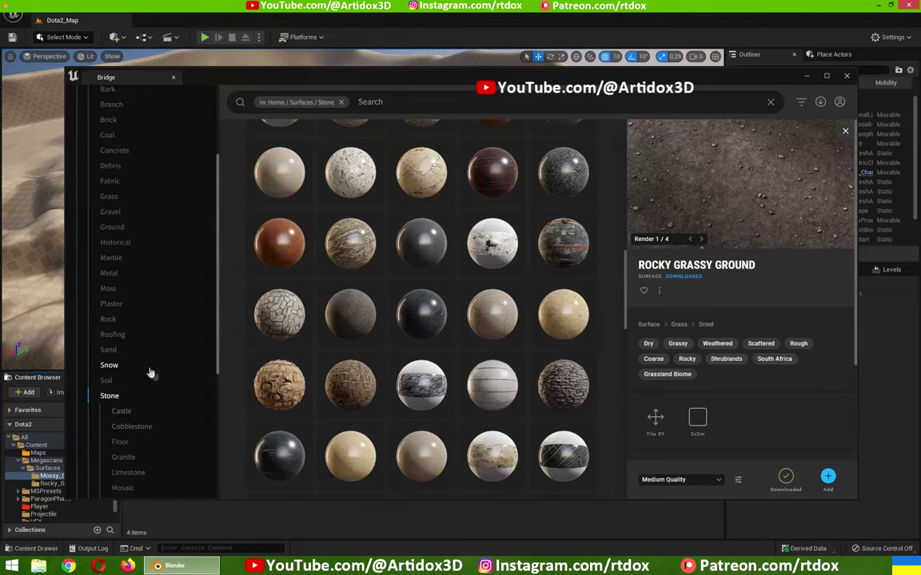
scroll(128, 344, "up", 2)
Step: Pick Lichened Rock from the Rock category for the project, then close Bridge
left_click(108, 319)
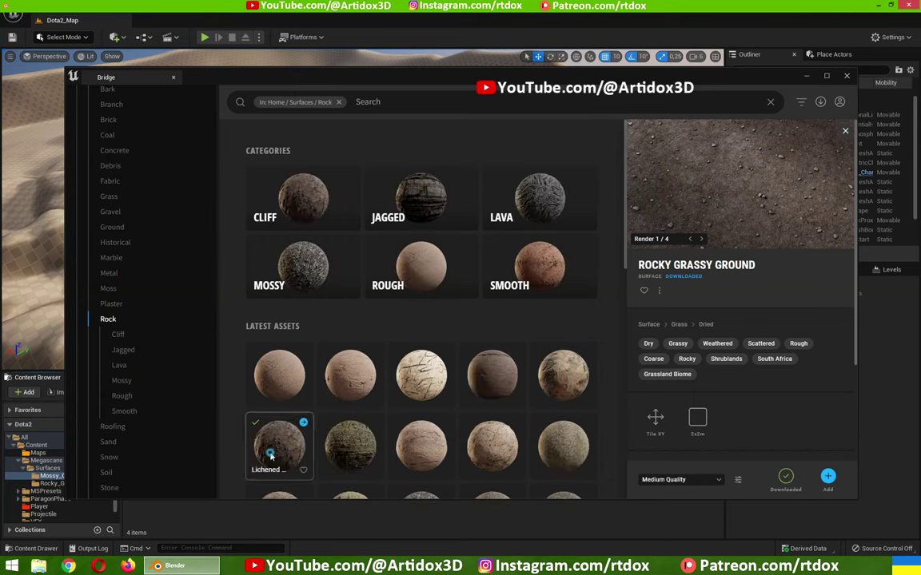
left_click(270, 432)
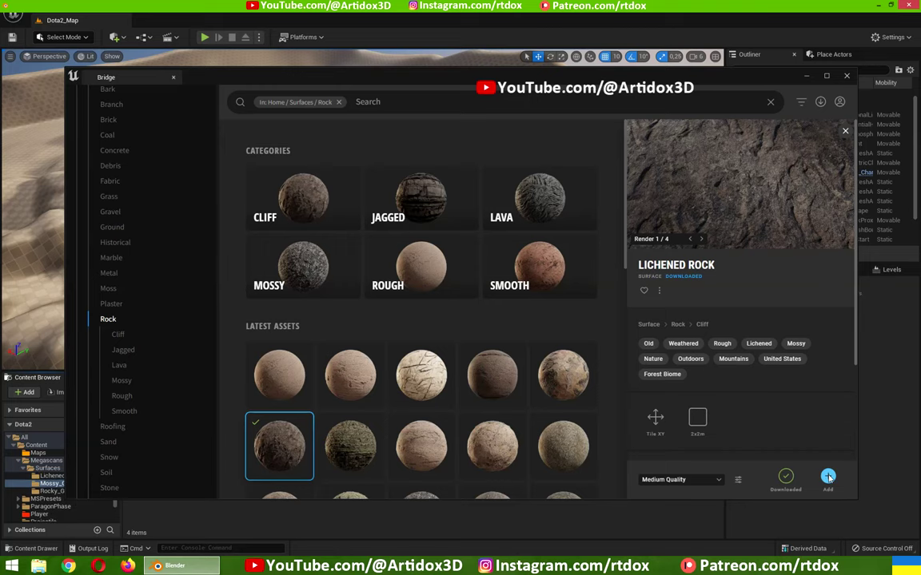
left_click(846, 76)
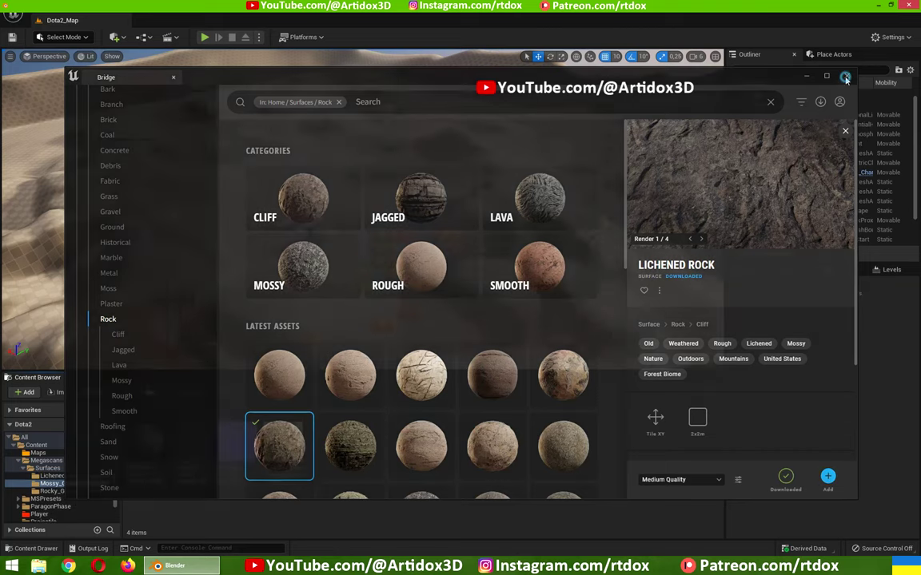
left_click(76, 476)
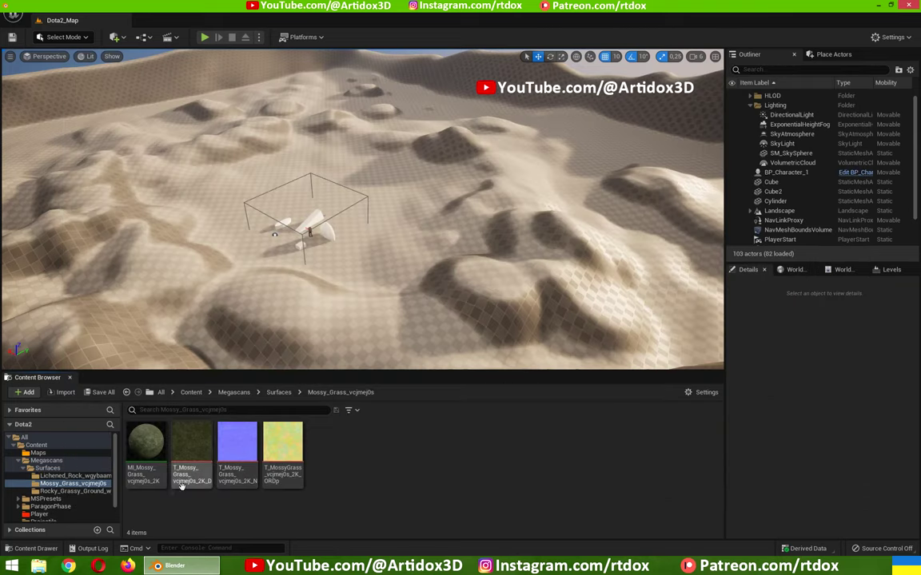
Step: Create a new folder named Landscape under Content
left_click(74, 484)
left_click(76, 491)
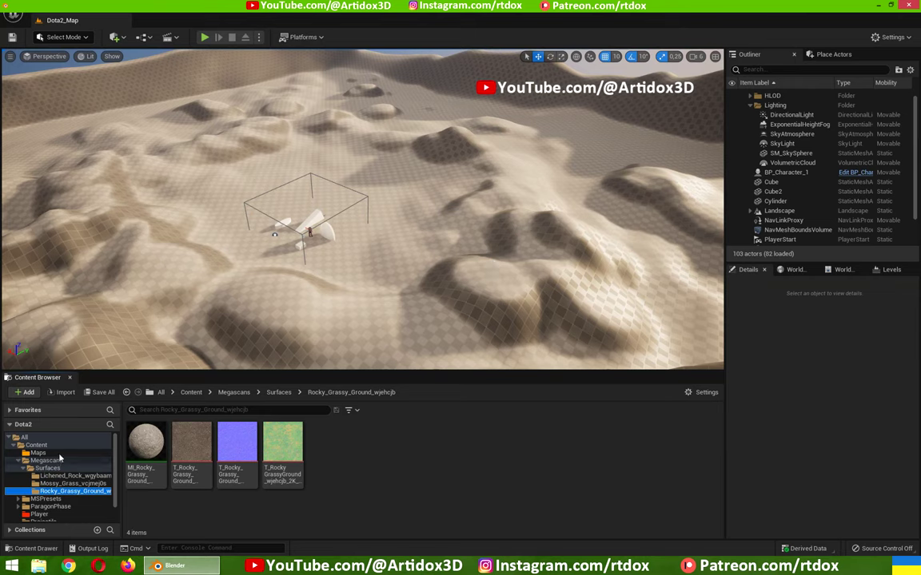
left_click(36, 446)
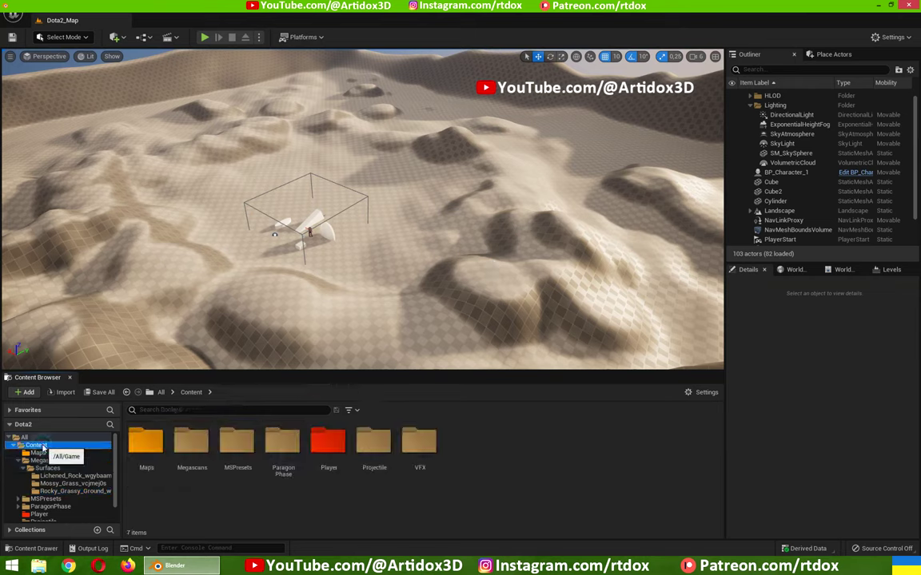
right_click(494, 442)
left_click(532, 164)
type("Landscape")
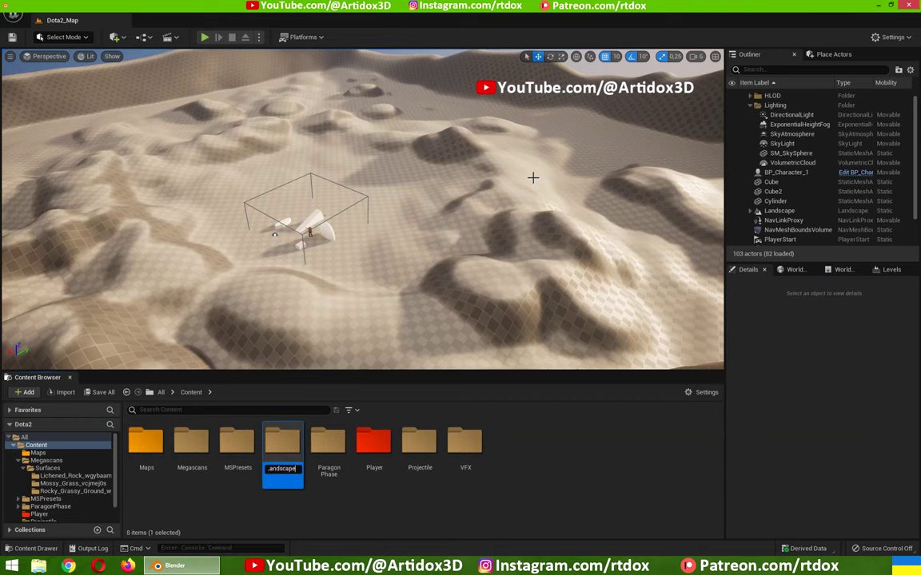
key("Return")
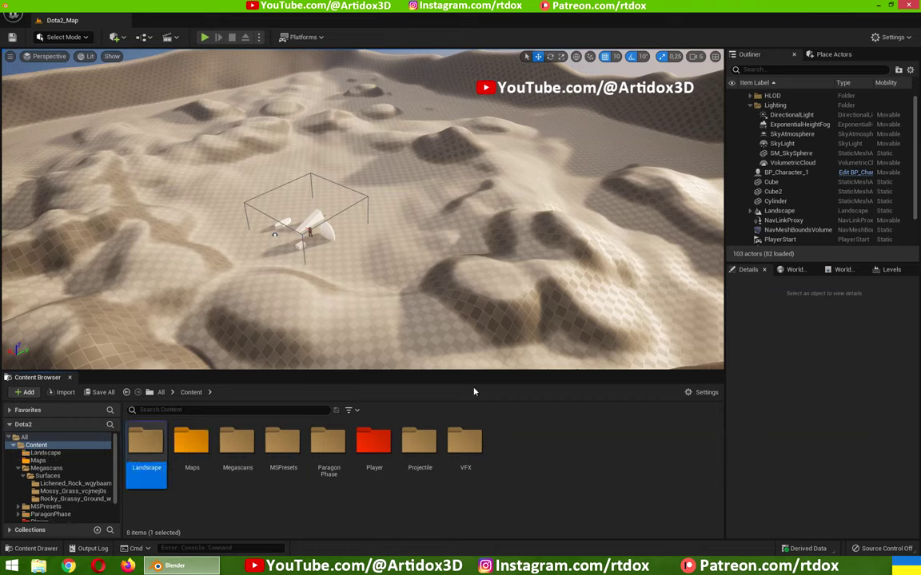
Step: Inside Landscape, create a new material named M_Landscape_Dota
double_click(144, 456)
right_click(180, 450)
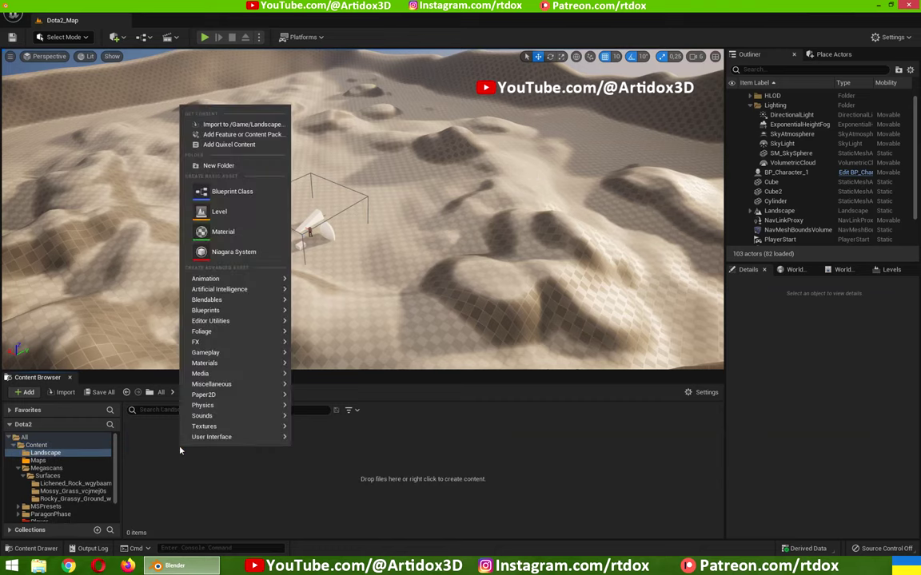
left_click(220, 231)
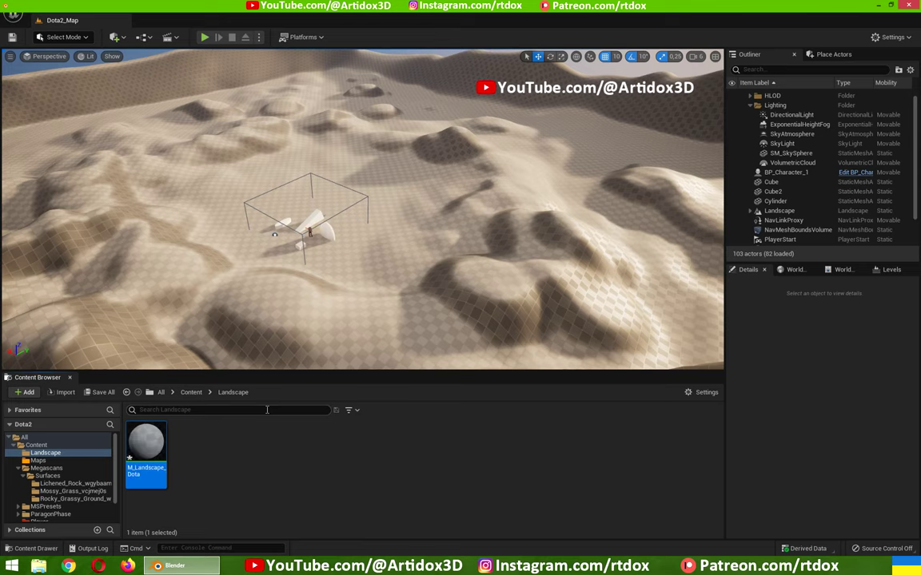
Step: Open M_Landscape_Dota, dock its editor tab beside Dota2_Map, pan around the output node, then go back to Dota2_Map
double_click(142, 440)
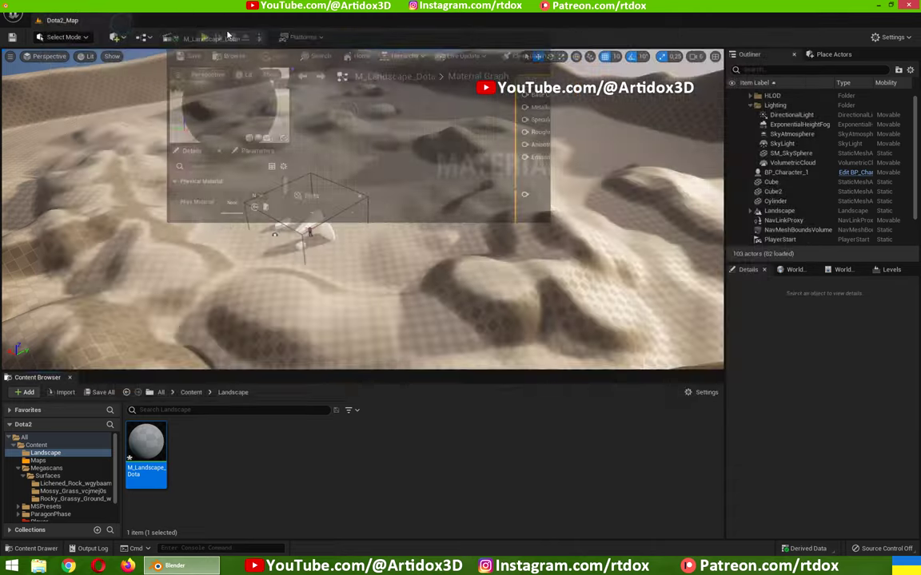
left_click_drag(124, 28, 234, 24)
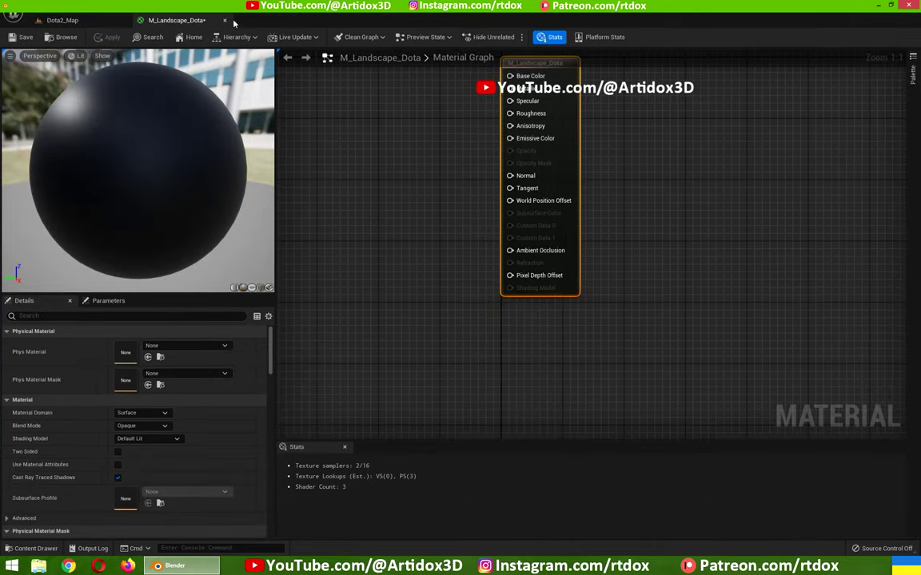
right_click_drag(424, 146, 532, 232)
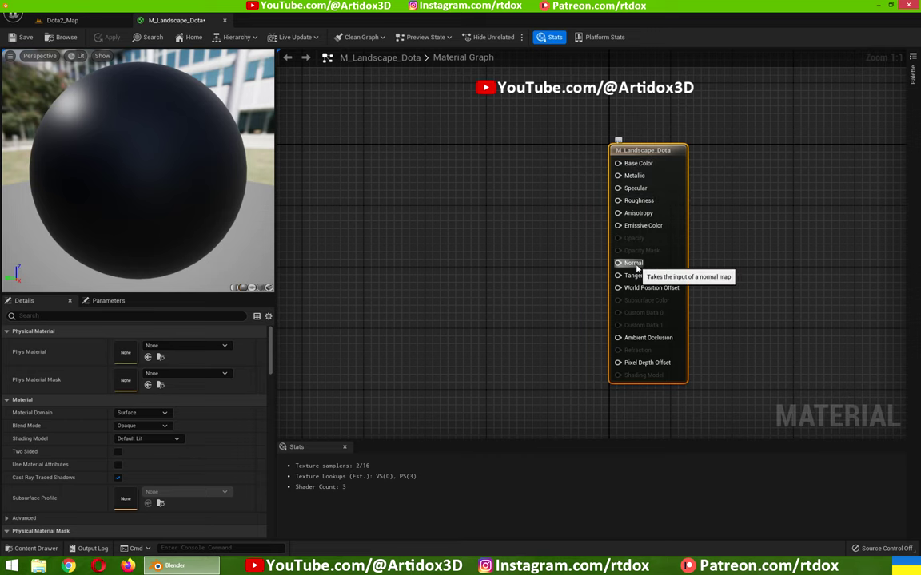
right_click_drag(551, 254, 605, 234)
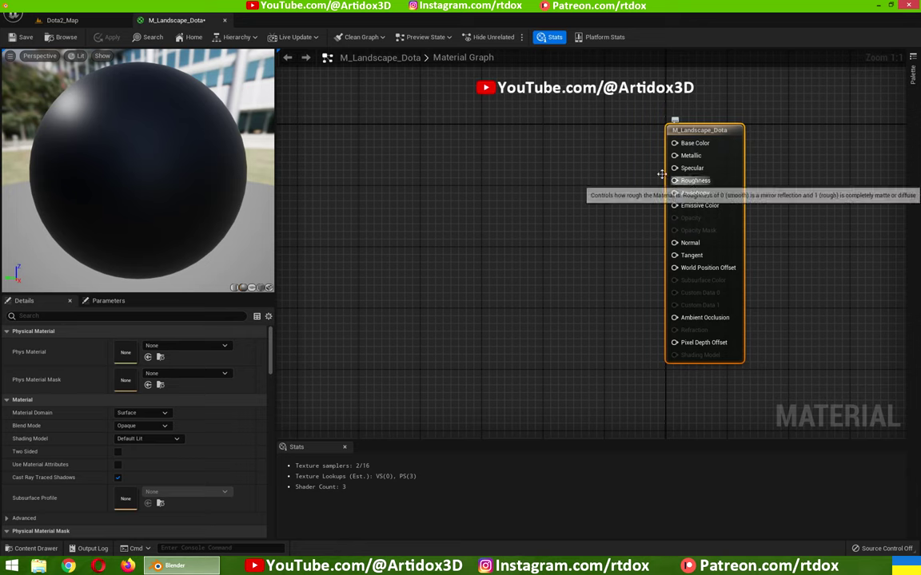
right_click_drag(607, 172, 648, 170)
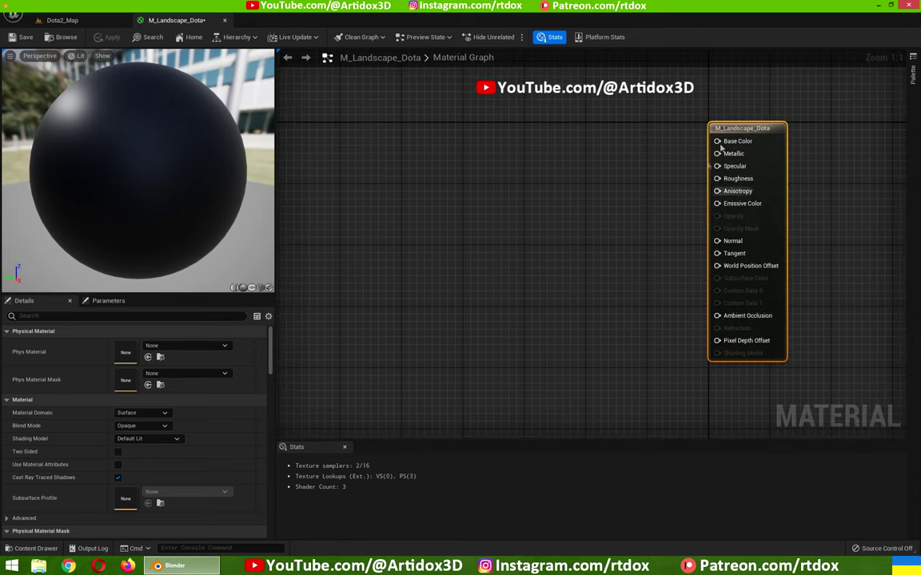
right_click_drag(597, 199, 517, 201)
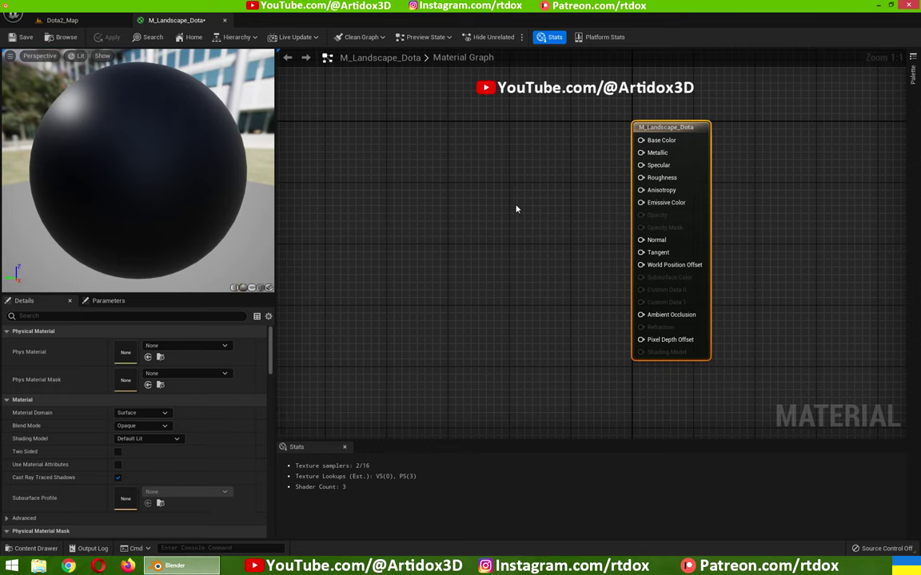
left_click(71, 22)
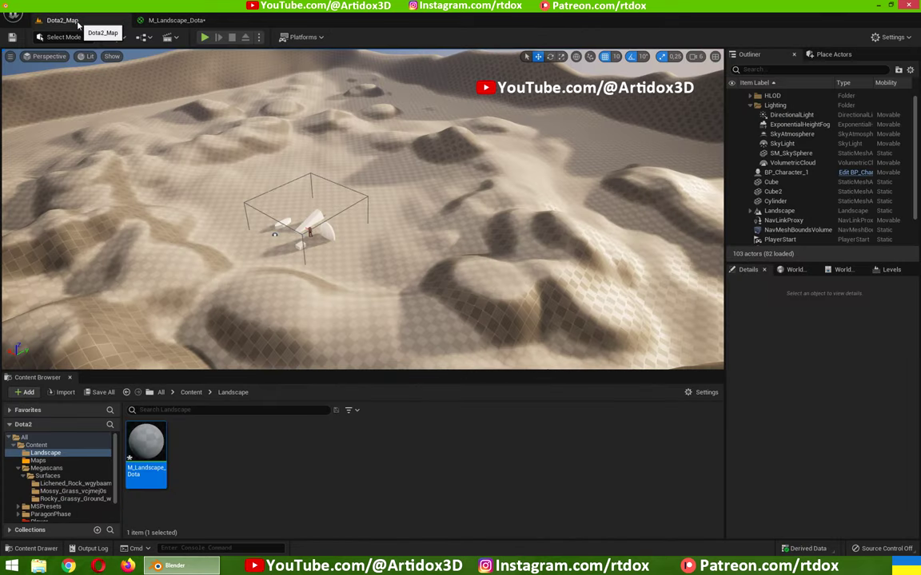
Step: Drag the Mossy Grass diffuse, normal and ORDp textures into the M_Landscape_Dota graph
left_click(74, 484)
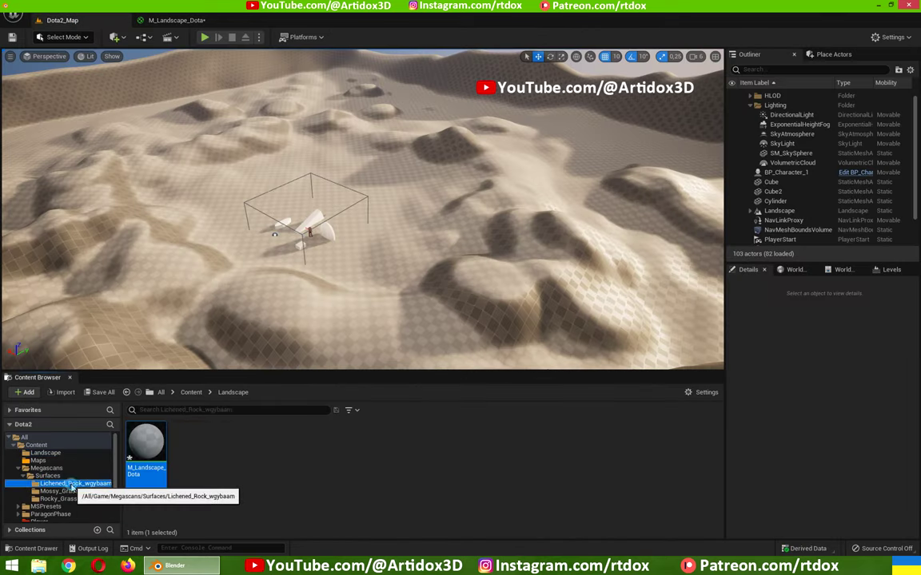
left_click(76, 491)
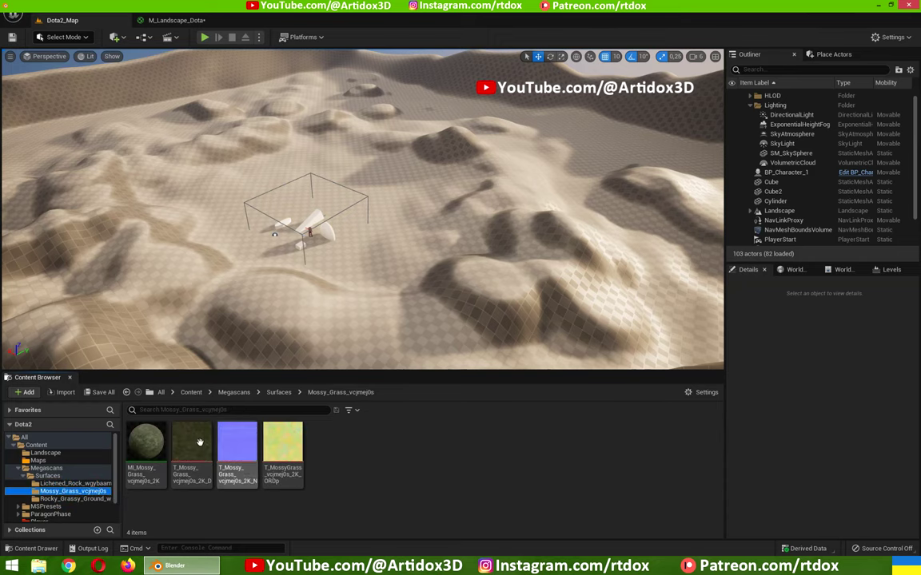
left_click(191, 443)
left_click(243, 452, "ctrl")
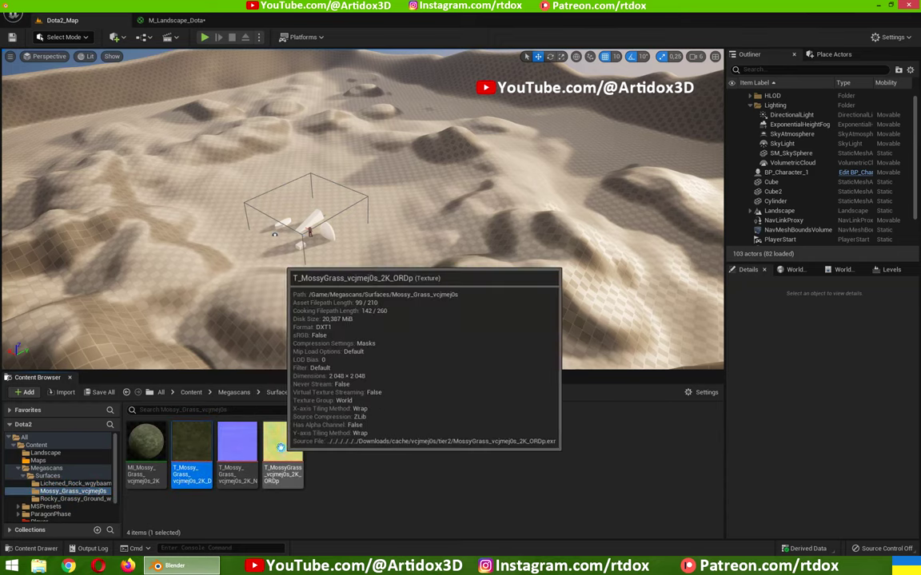
left_click(293, 445, "ctrl")
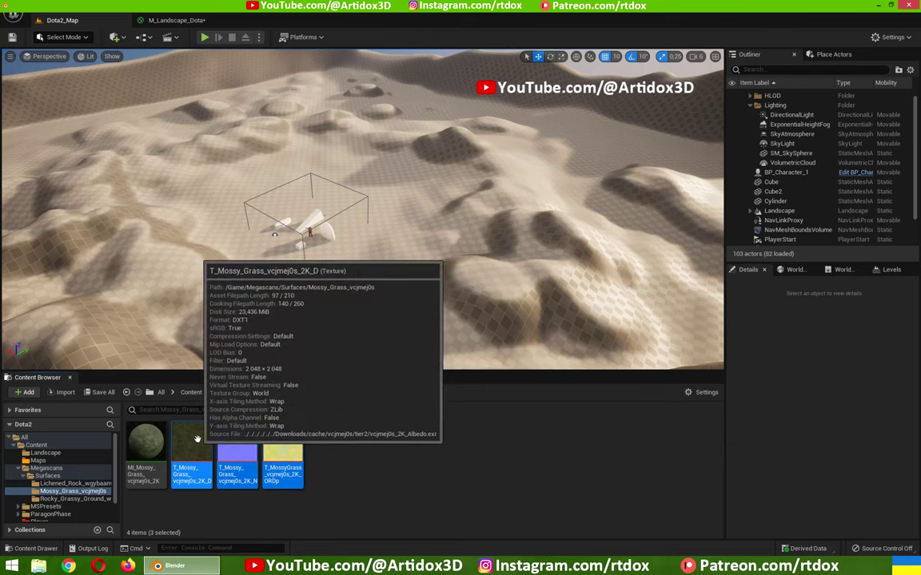
left_click_drag(294, 445, 180, 14)
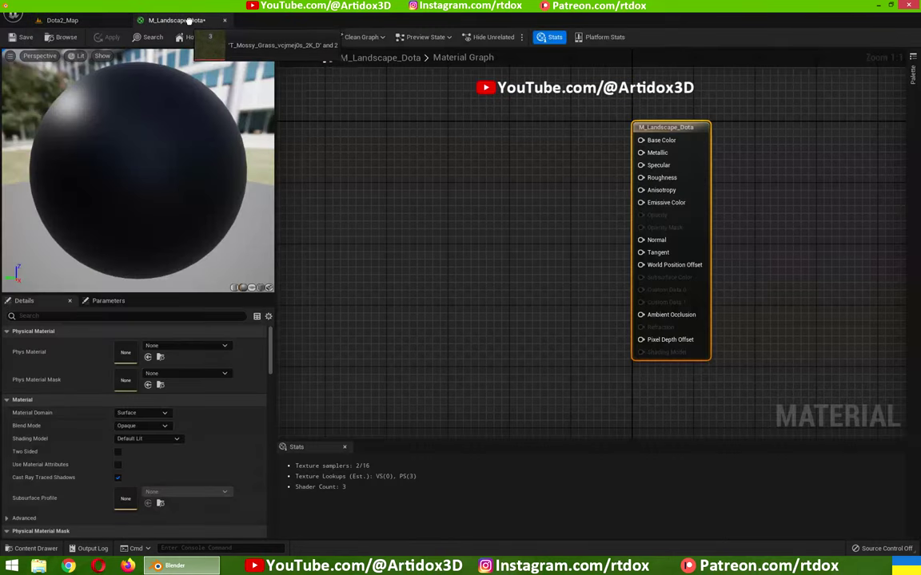
left_click_drag(182, 19, 384, 112)
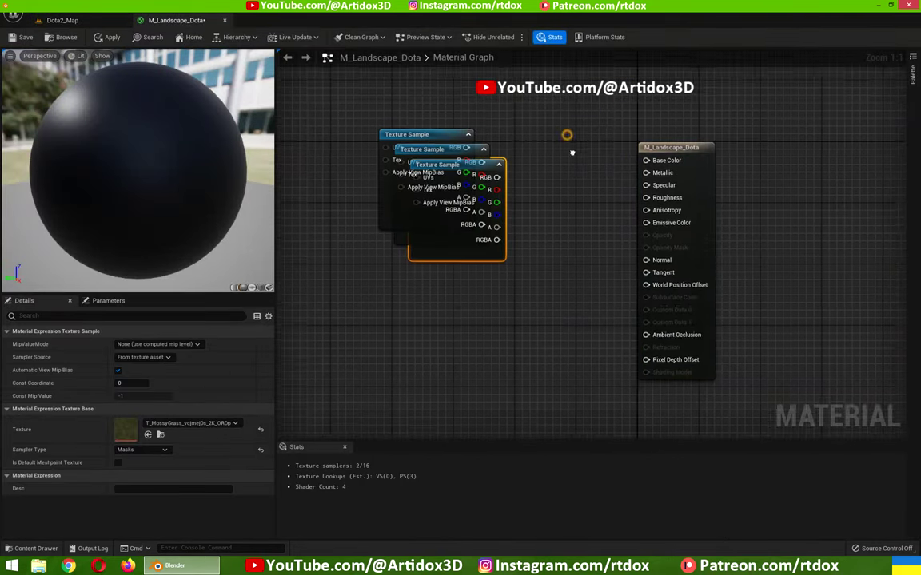
Step: Stack the three Mossy Grass Texture Sample nodes in a vertical column
right_click_drag(567, 136, 688, 253)
left_click_drag(552, 233, 437, 100)
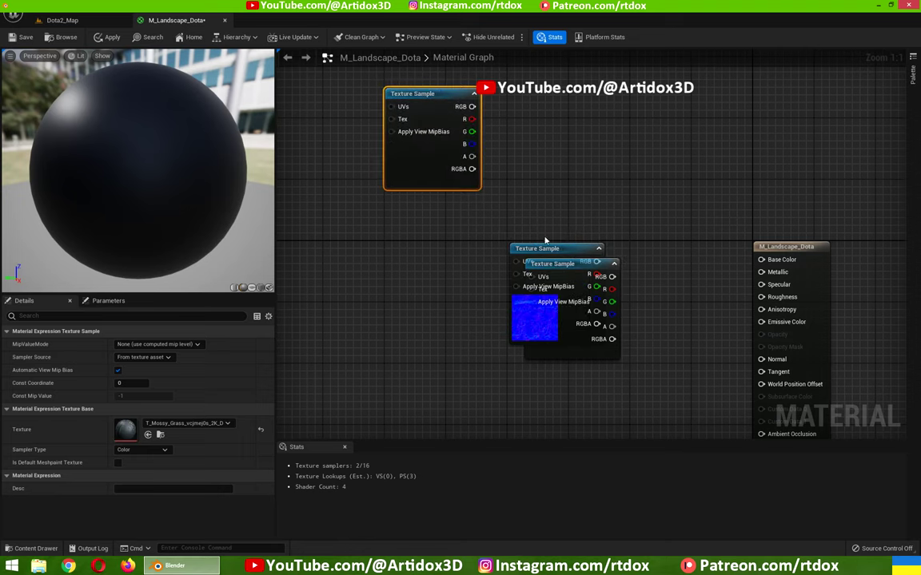
mouse_move(543, 252)
left_mouse_down()
mouse_move(418, 200)
mouse_move(435, 333)
left_mouse_up()
left_click(430, 127)
left_click_drag(574, 277, 435, 214)
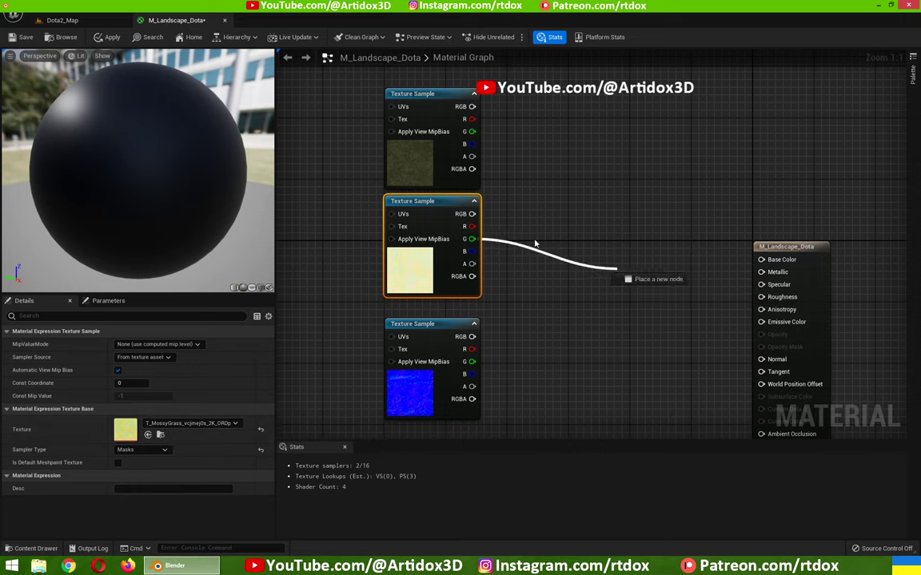
Step: Shift the three-node Mossy Grass column up and left, then return to Dota2_Map
left_click_drag(470, 239, 534, 241)
left_click(530, 267)
right_click_drag(530, 267, 522, 237)
left_click(411, 280)
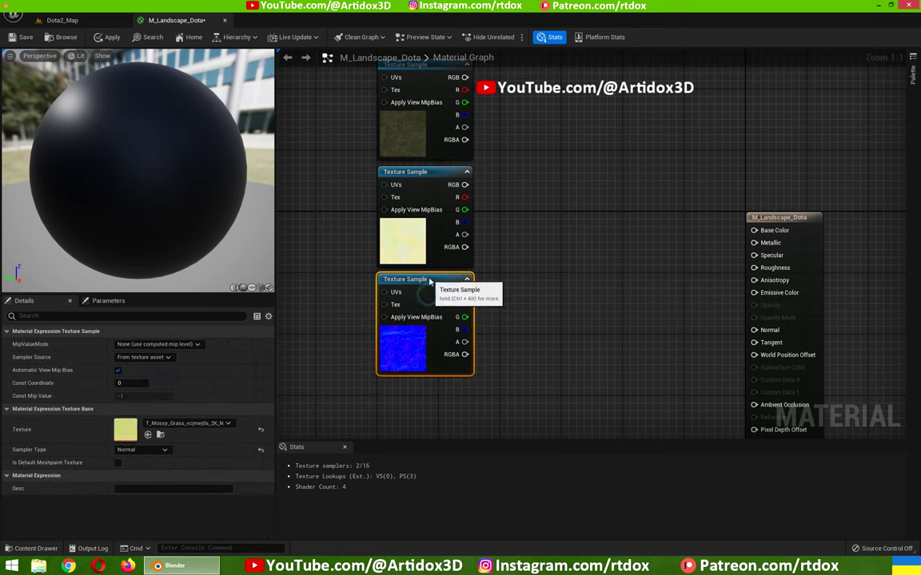
scroll(546, 237, "down", 1)
scroll(547, 238, "down", 5)
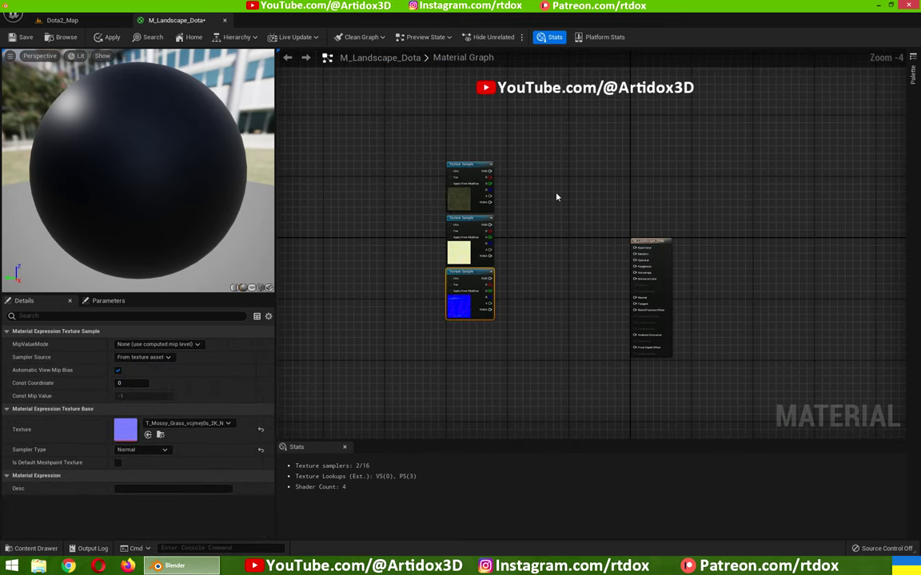
scroll(495, 168, "up", 1)
left_click_drag(440, 143, 493, 273)
left_click_drag(494, 213, 404, 164)
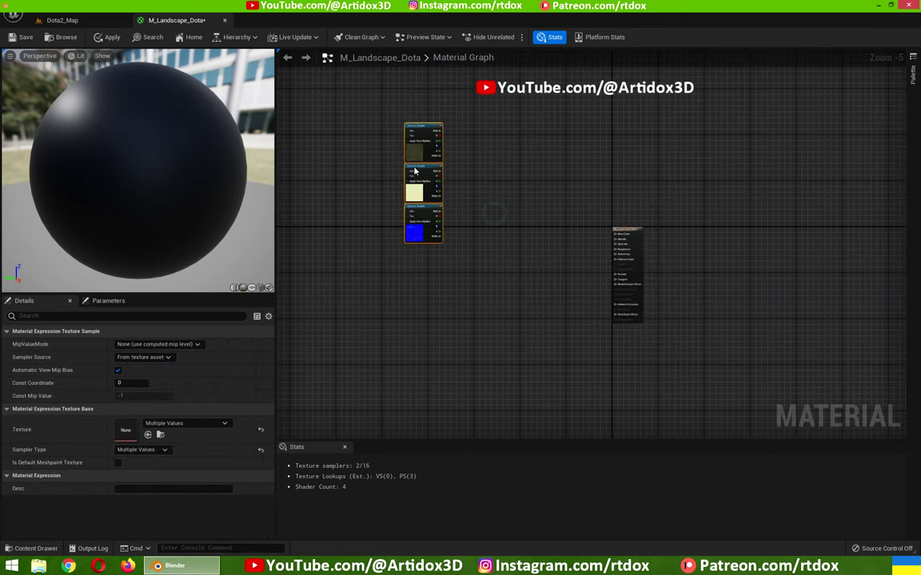
left_click(497, 191)
left_click(97, 25)
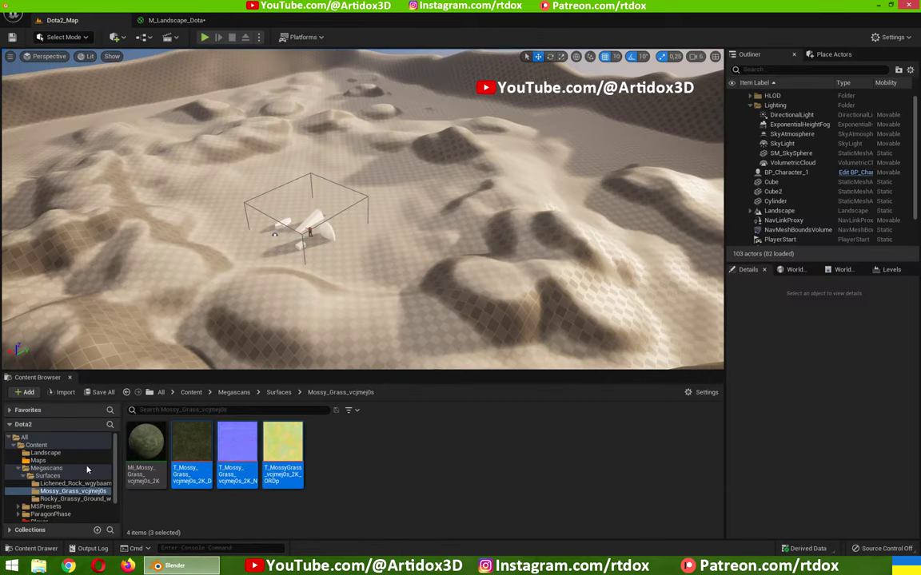
Step: Drag the three Rocky_Grassy_Ground textures into the material graph as Texture Samples
left_click(80, 484)
left_click(76, 499)
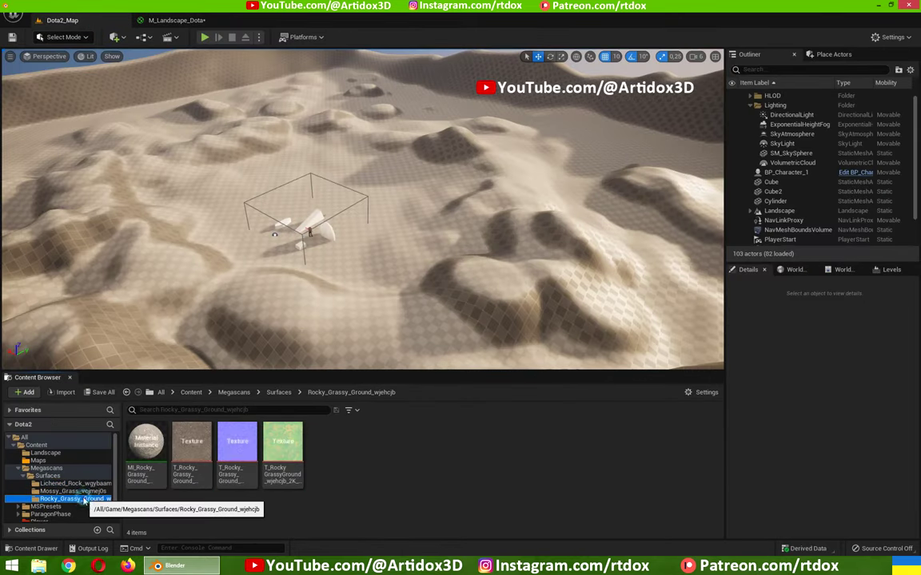
left_click(191, 447)
left_click(282, 447, "shift")
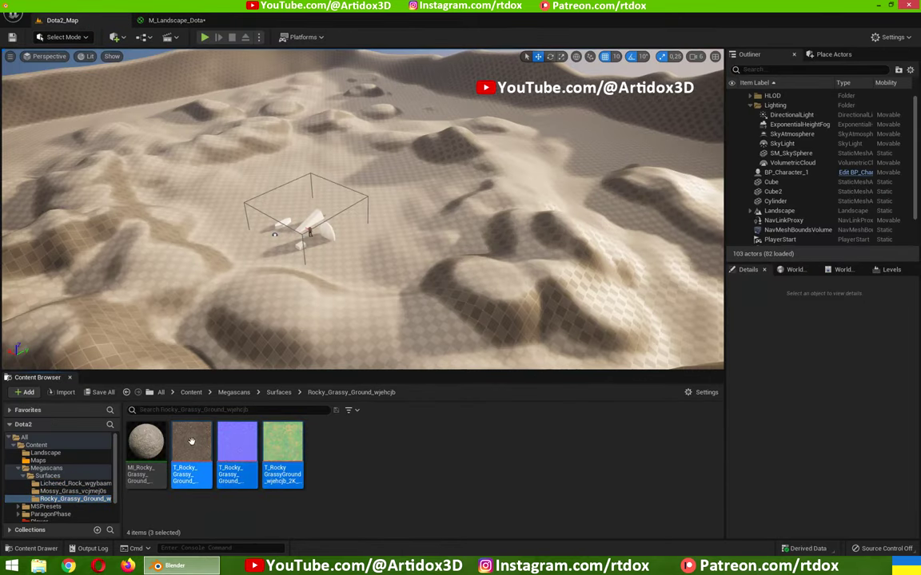
mouse_move(283, 448)
left_mouse_down()
mouse_move(225, 141)
mouse_move(405, 328)
left_mouse_up()
right_click_drag(453, 302, 445, 244)
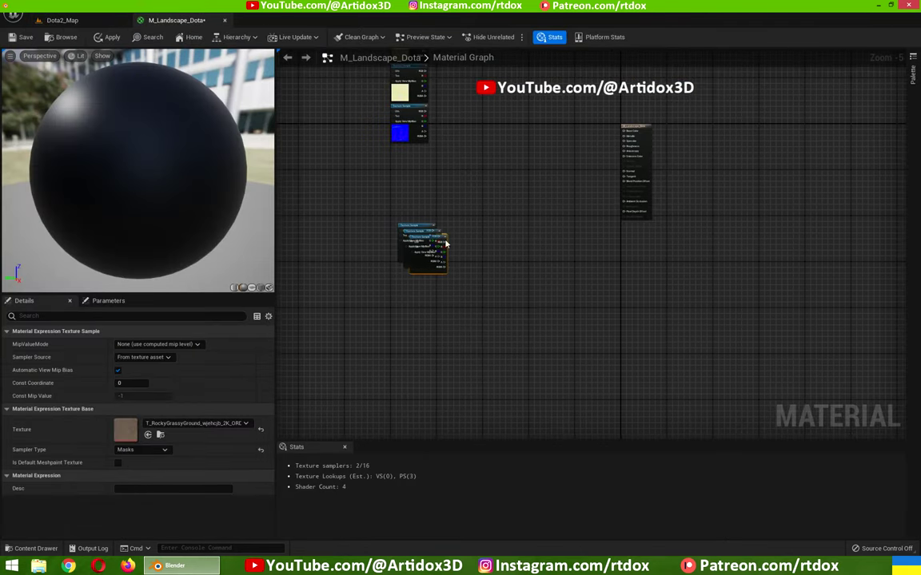
Step: Arrange the Rocky Grassy Ground samples vertically: diffuse, then green mask, then normal
scroll(436, 270, "up", 1)
scroll(421, 263, "up", 1)
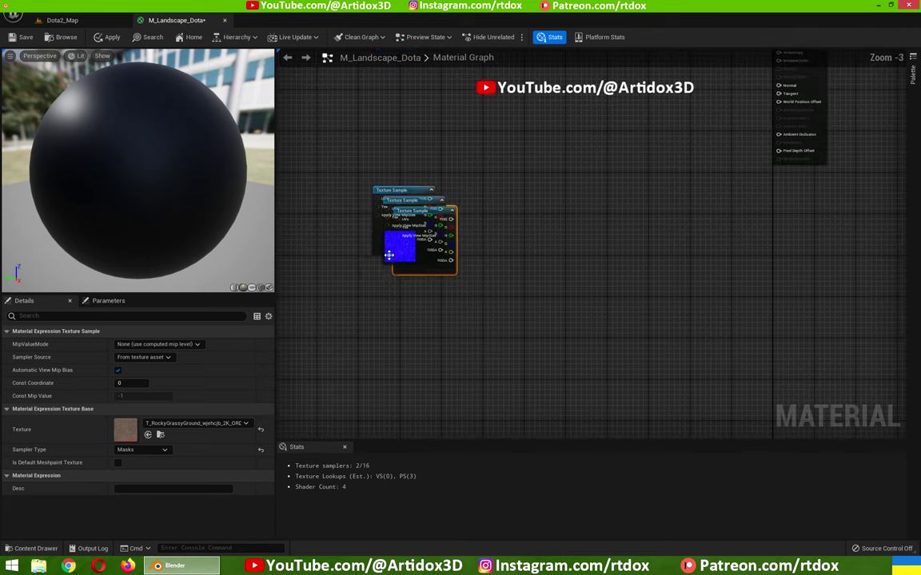
left_click_drag(388, 261, 374, 380)
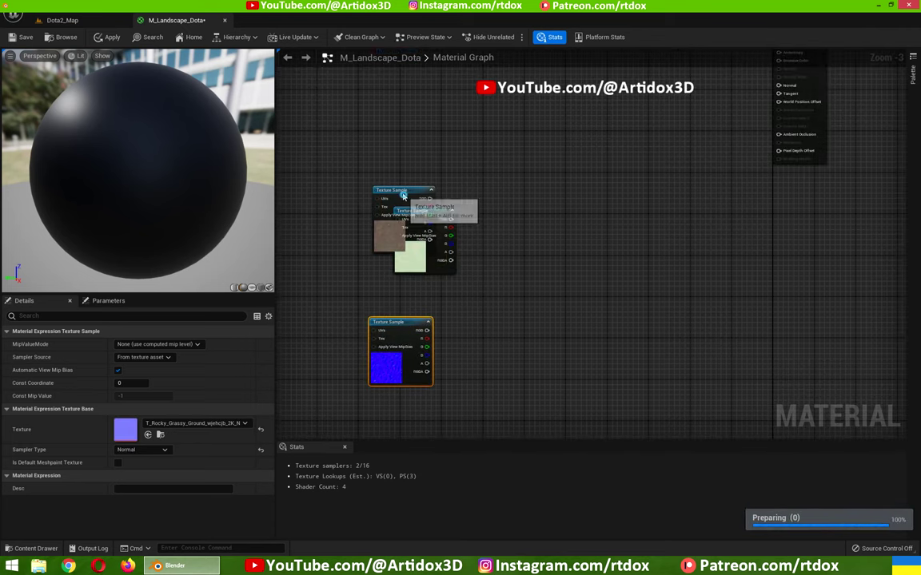
left_click_drag(404, 192, 391, 138)
left_click_drag(409, 211, 375, 209)
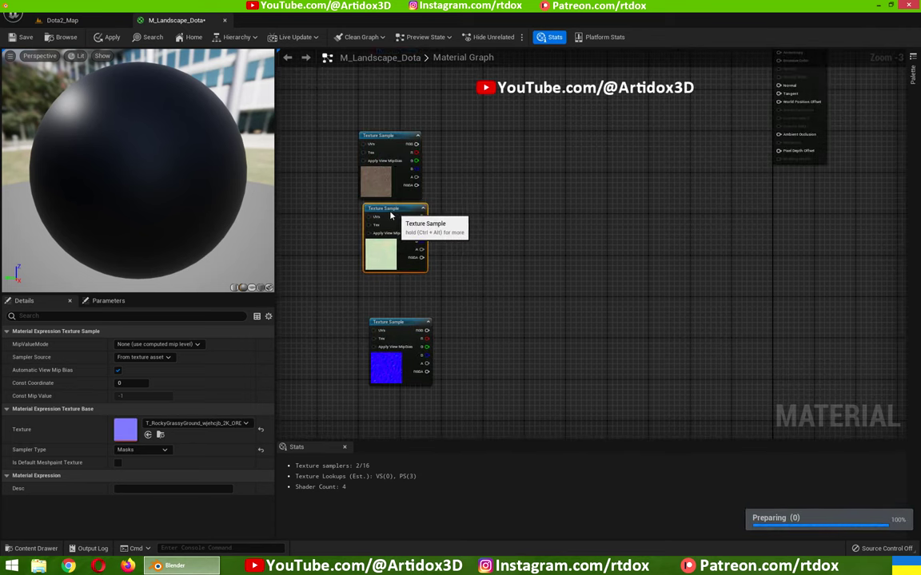
left_click_drag(402, 328, 391, 286)
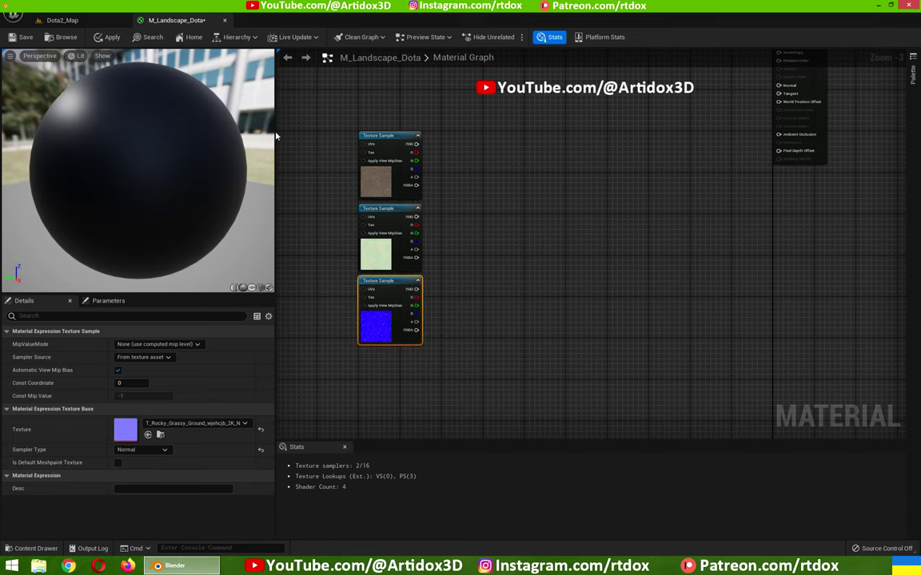
Step: Drag the three Lichened_Rock textures into the material graph above the other samples
left_click(70, 21)
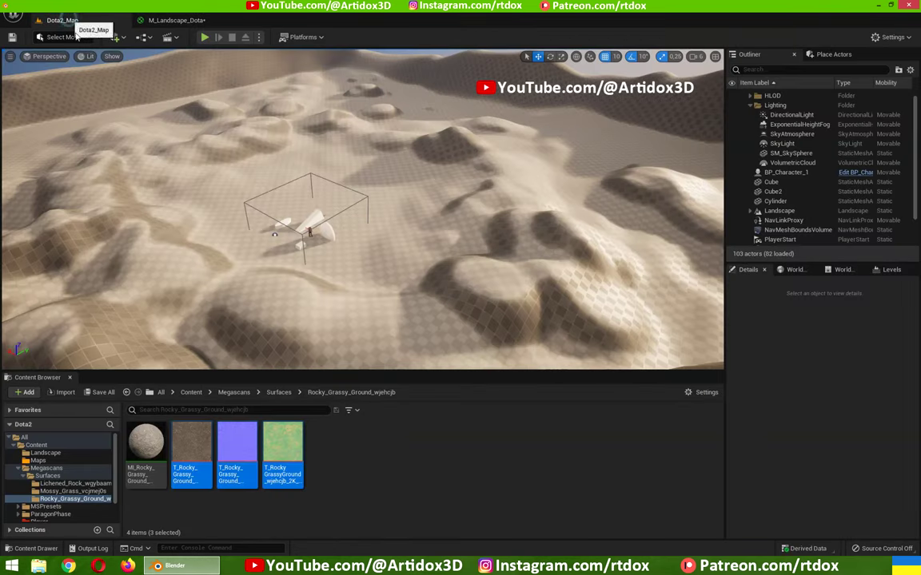
left_click(76, 483)
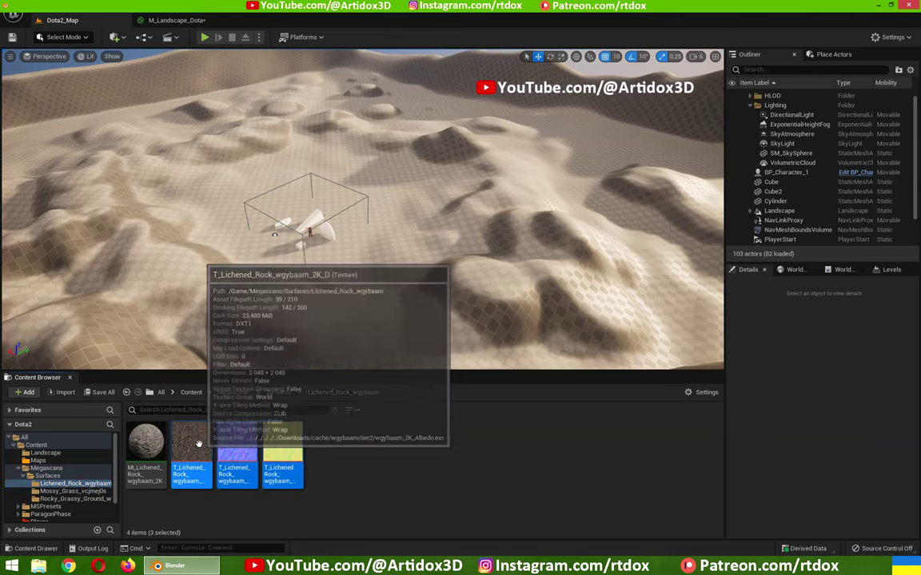
mouse_move(238, 444)
left_mouse_down()
mouse_move(181, 18)
mouse_move(452, 329)
left_mouse_up()
left_click_drag(491, 260, 600, 296)
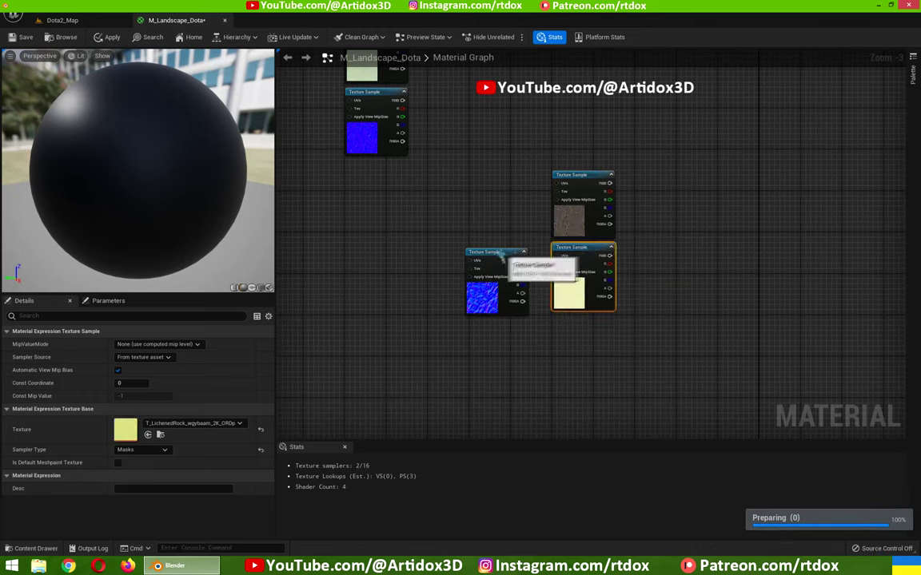
left_click(571, 277)
scroll(504, 334, "down", 2)
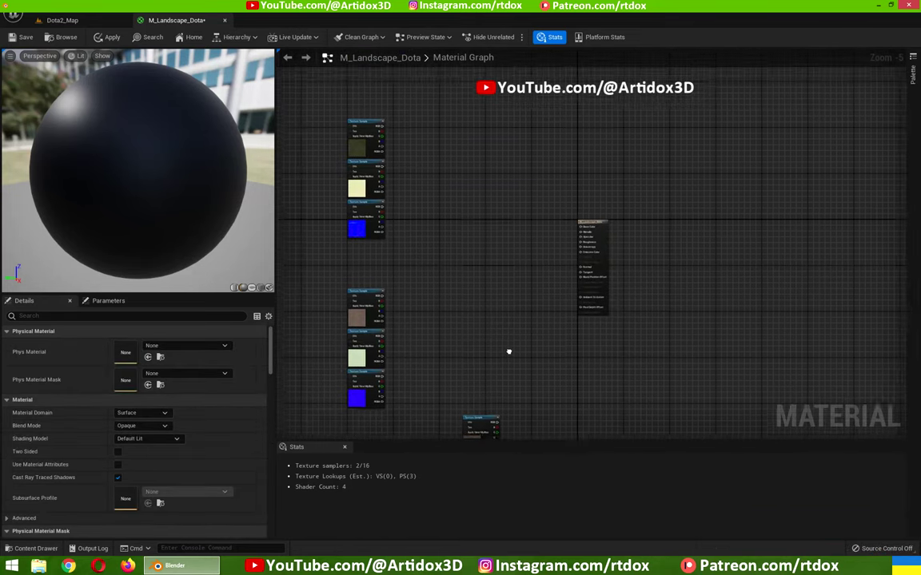
scroll(481, 284, "up", 2)
scroll(481, 289, "down", 1)
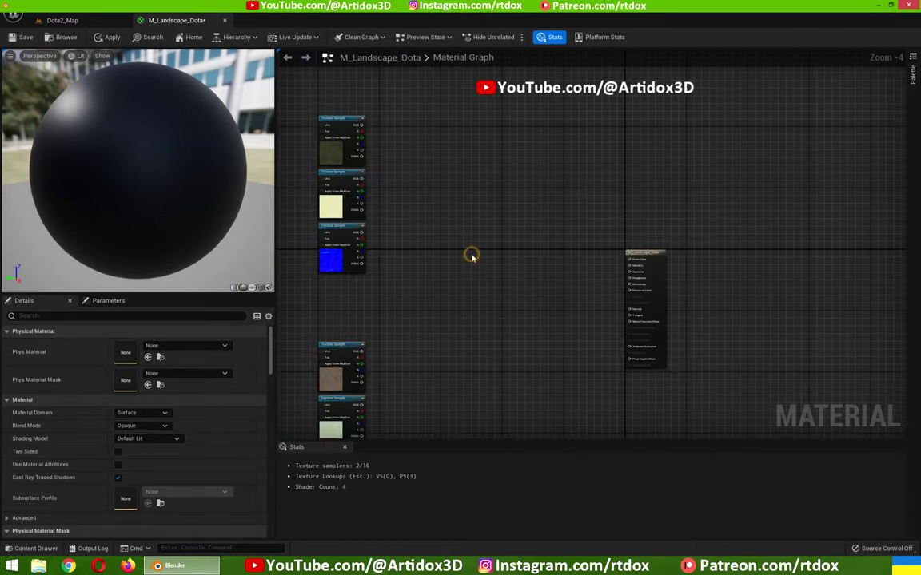
Step: Add a LandscapeLayerBlend node to the material graph
right_click(472, 258)
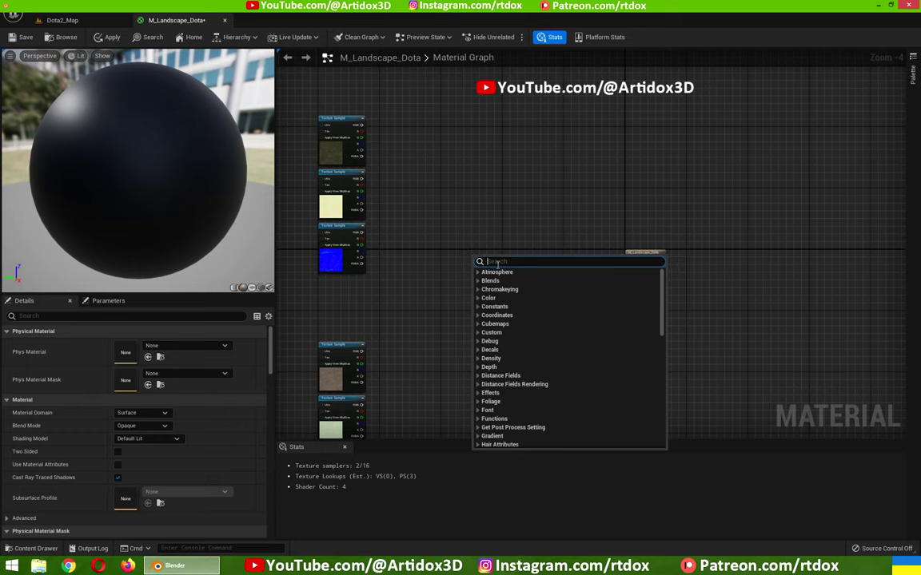
type("layer")
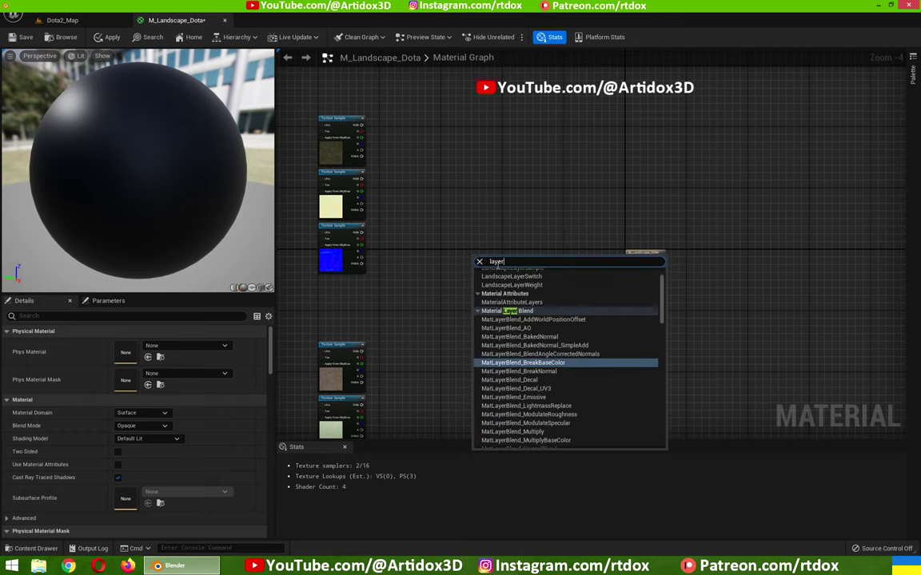
type("blend")
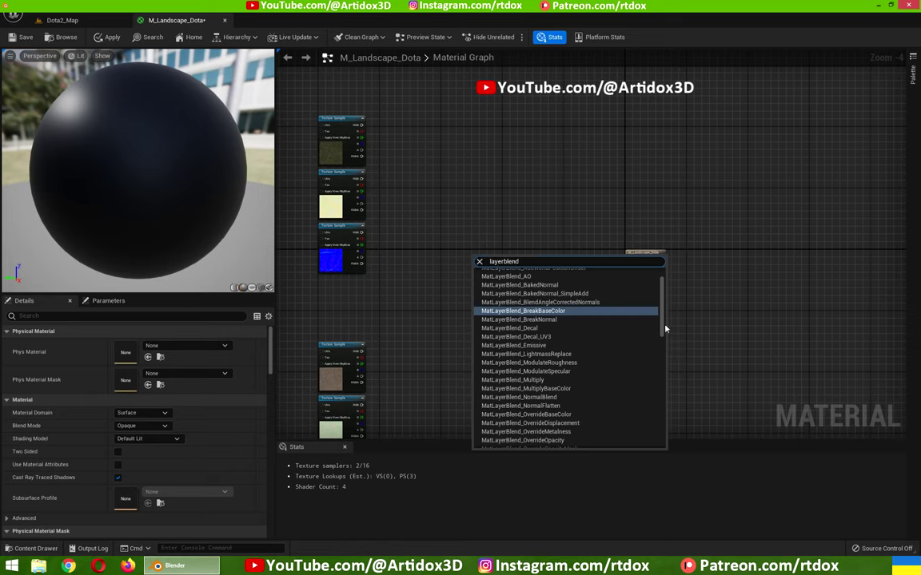
scroll(663, 320, "up", 2)
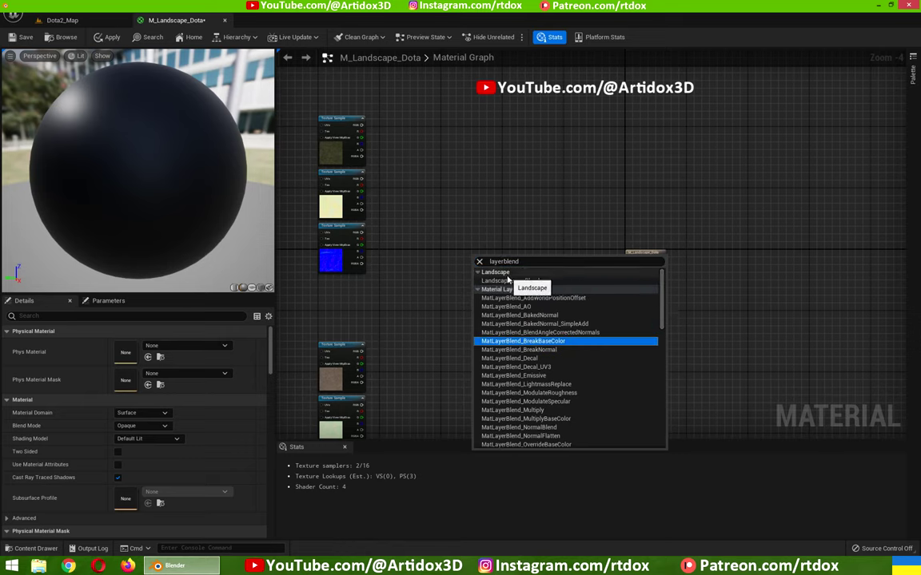
left_click(518, 282)
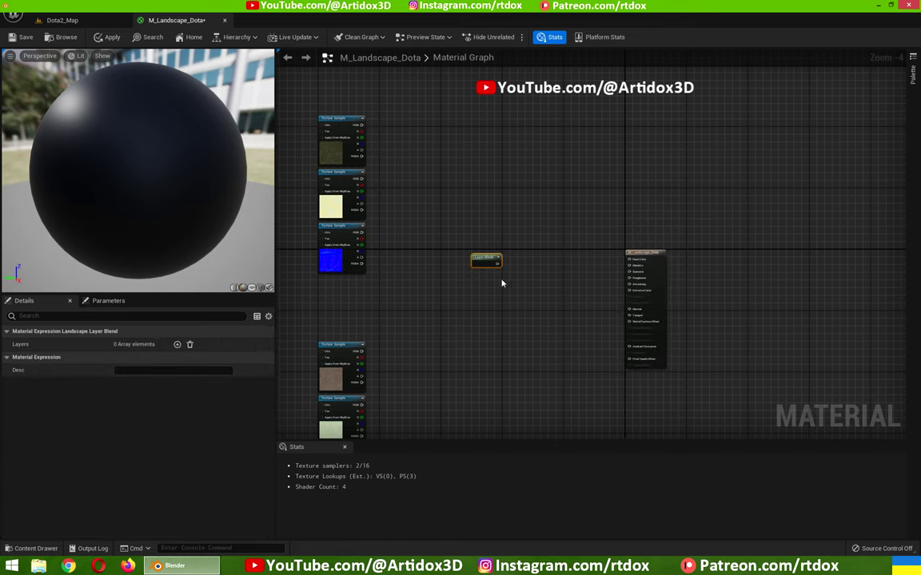
scroll(490, 281, "up", 4)
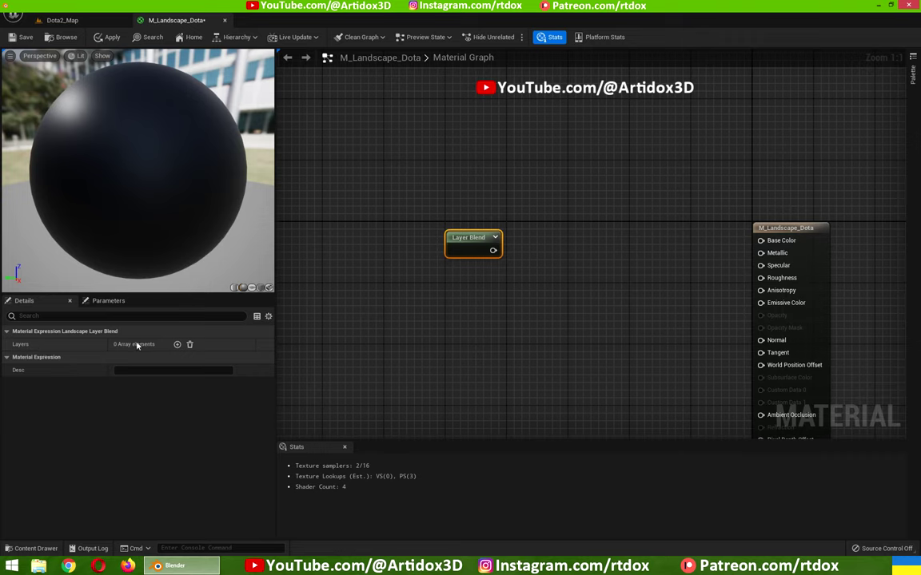
Step: Give the Layer Blend two layers, named Grass and Ground
left_click(177, 345)
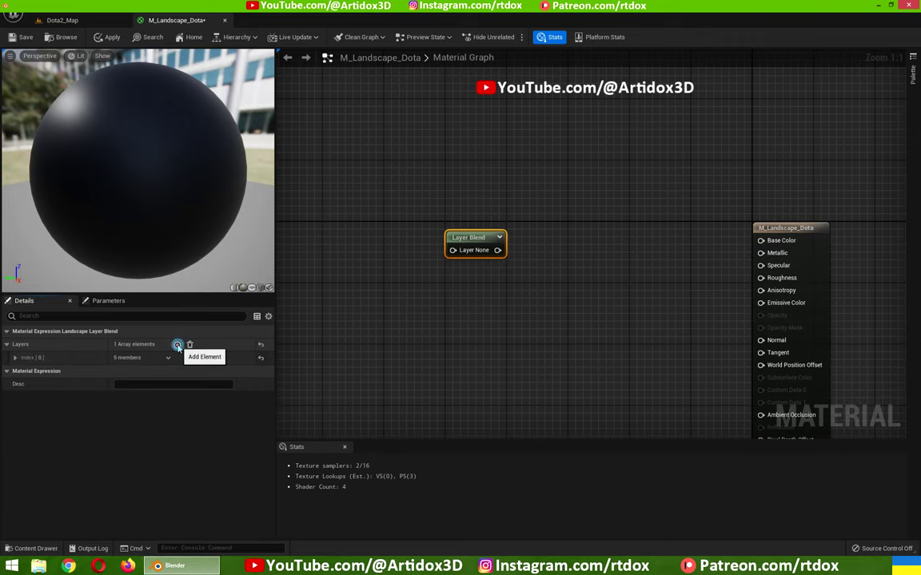
left_click(177, 345)
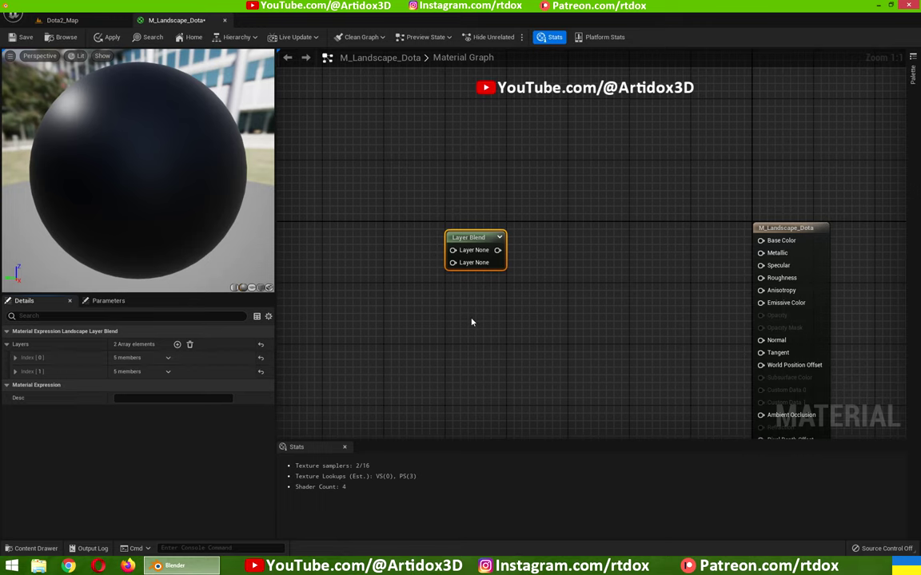
right_click_drag(482, 355, 475, 295)
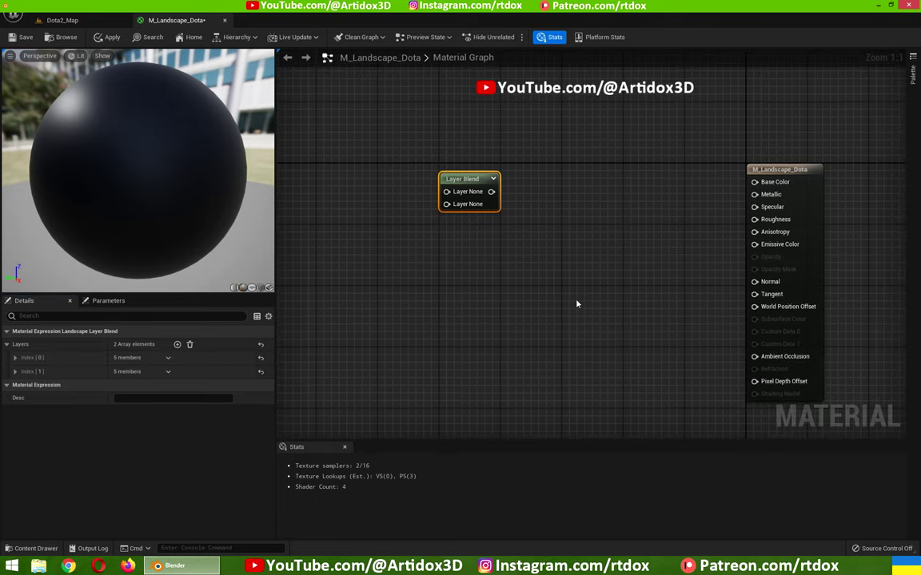
left_click(16, 359)
type("Grass")
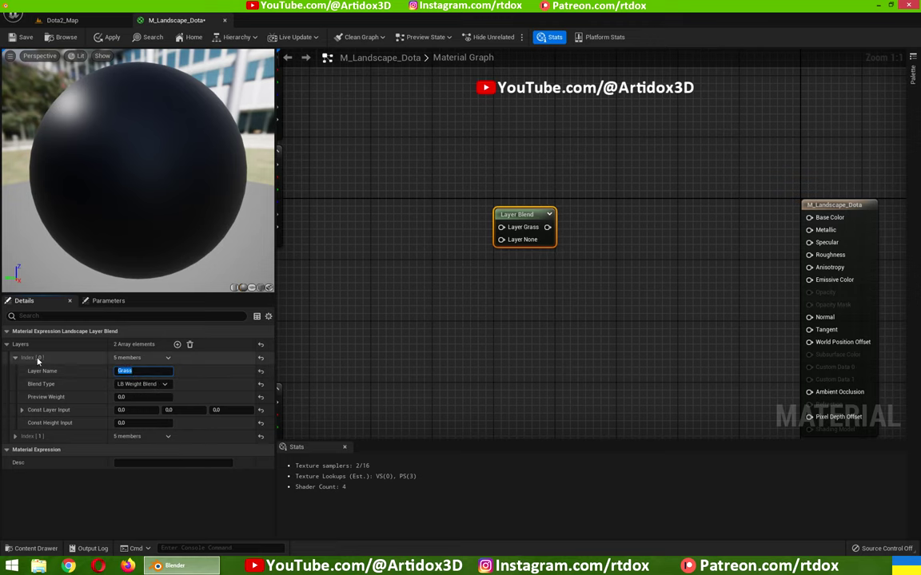
left_click(20, 437)
type("Ground")
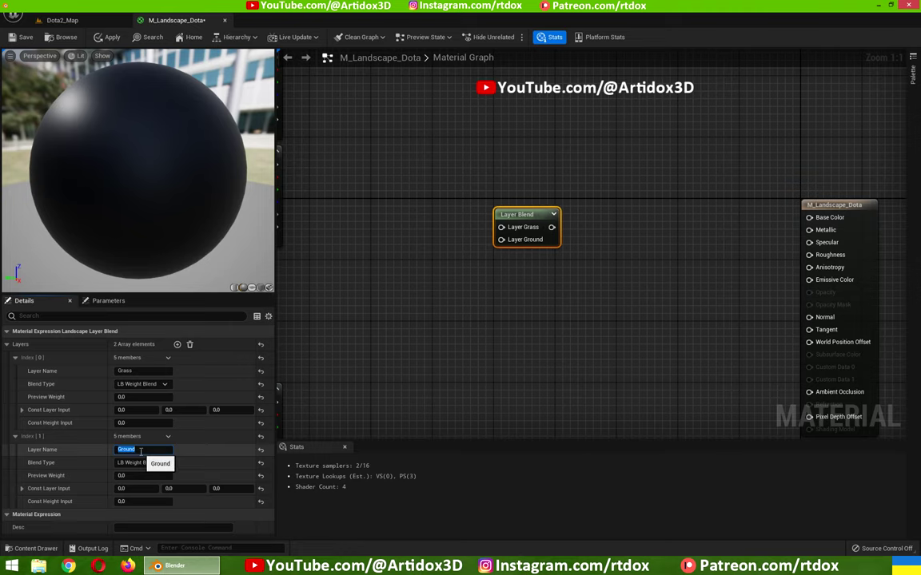
right_click_drag(535, 289, 597, 349)
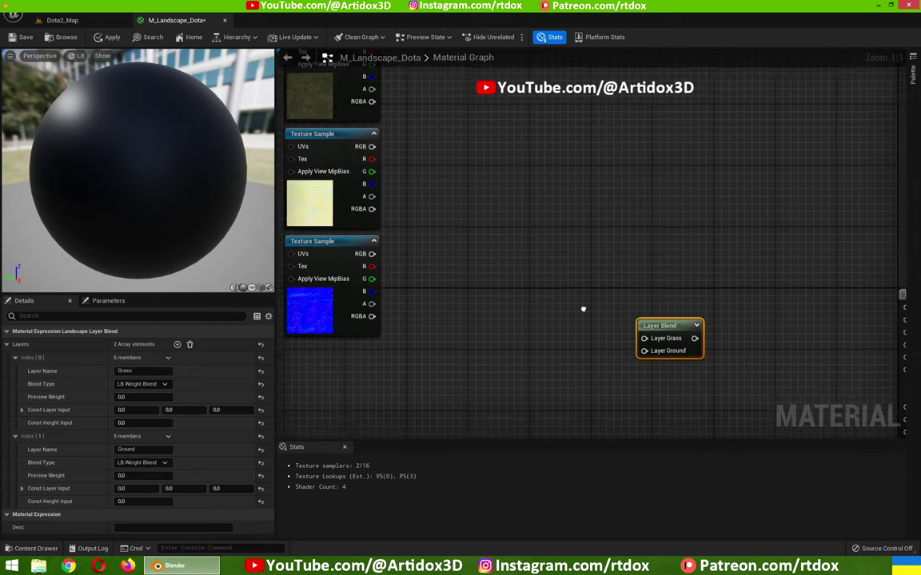
mouse_move(552, 248)
right_mouse_down()
mouse_move(497, 261)
mouse_move(441, 304)
right_mouse_up()
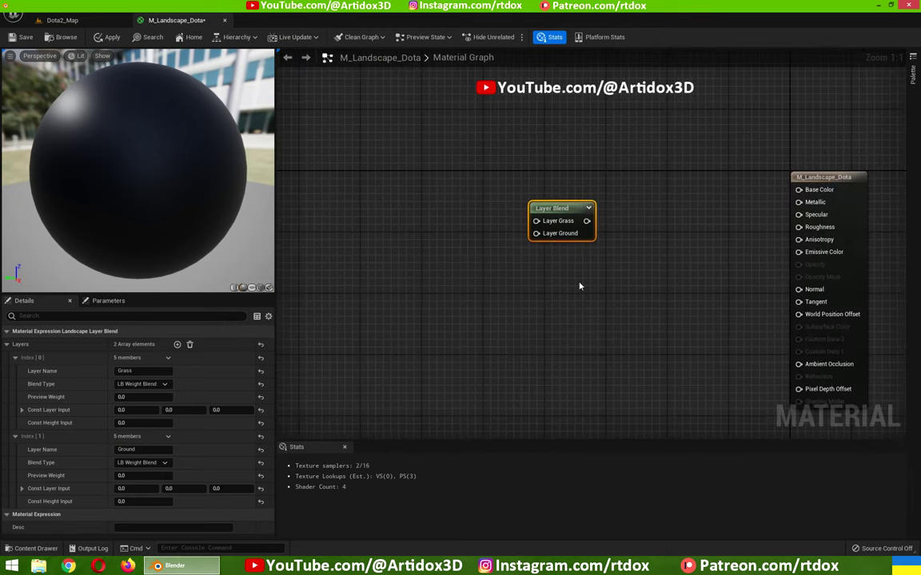
Step: Add a MakeMaterialAttributes node and place it beside the grass texture samples
right_click(370, 121)
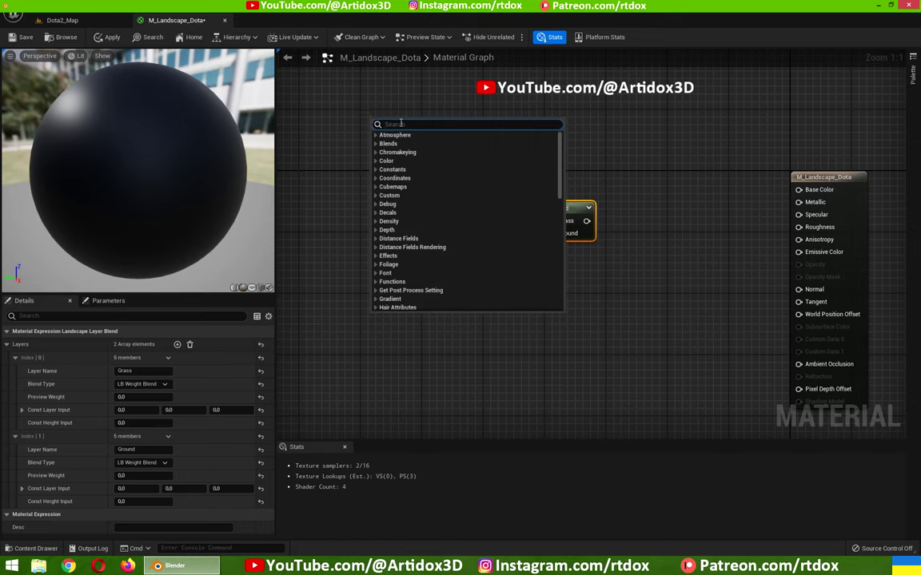
type("make")
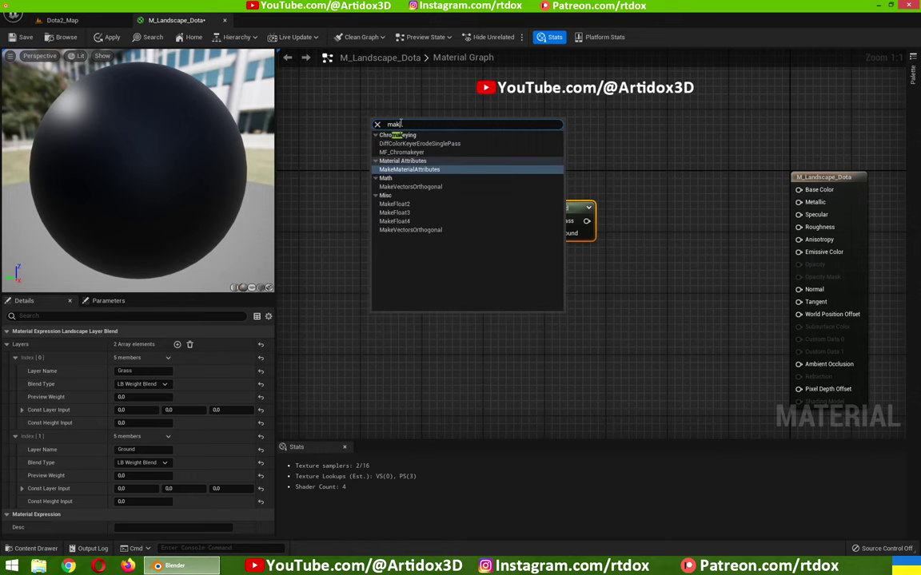
type("ma")
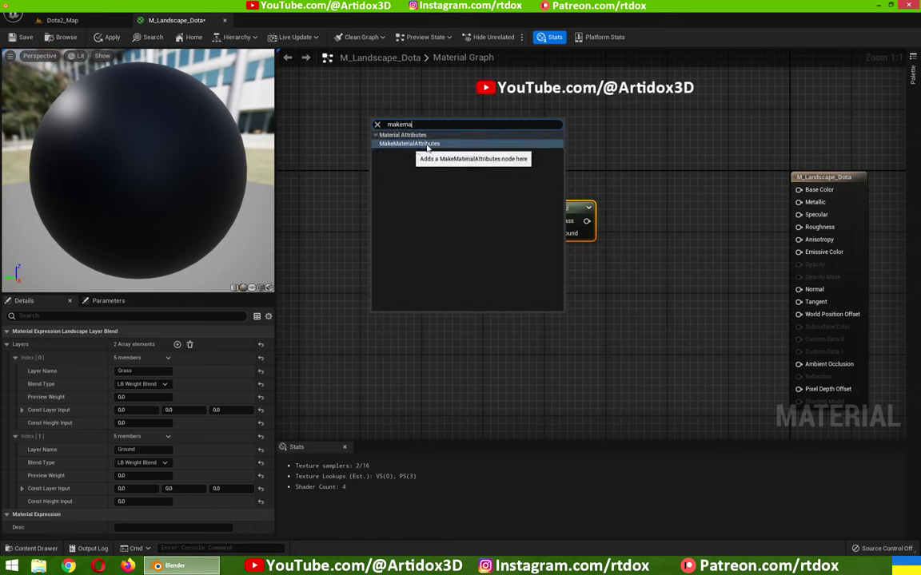
left_click(422, 145)
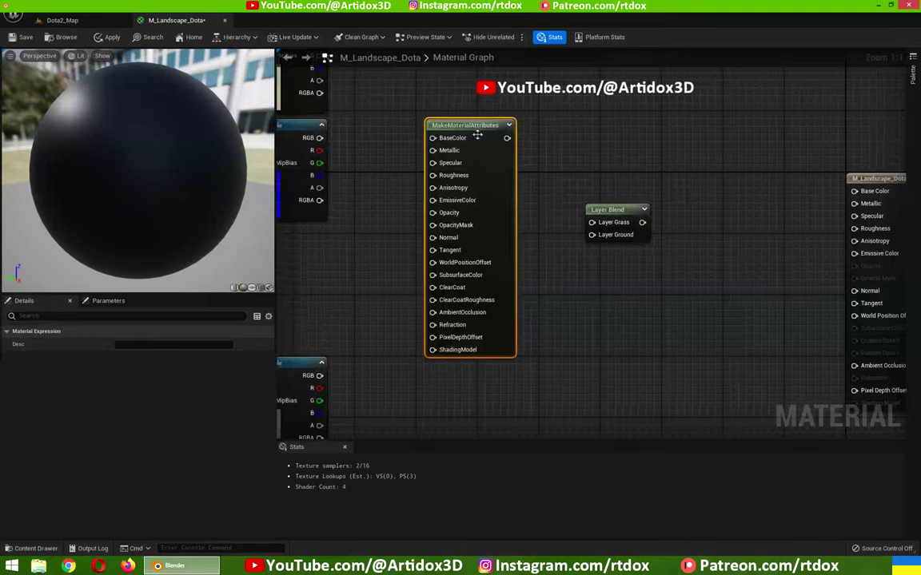
left_click(790, 166)
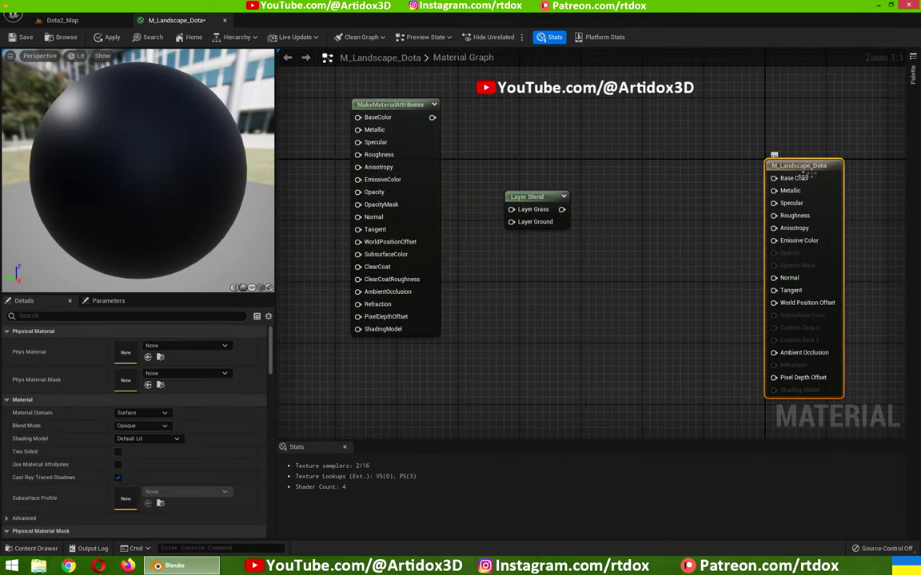
right_click_drag(655, 230, 504, 218)
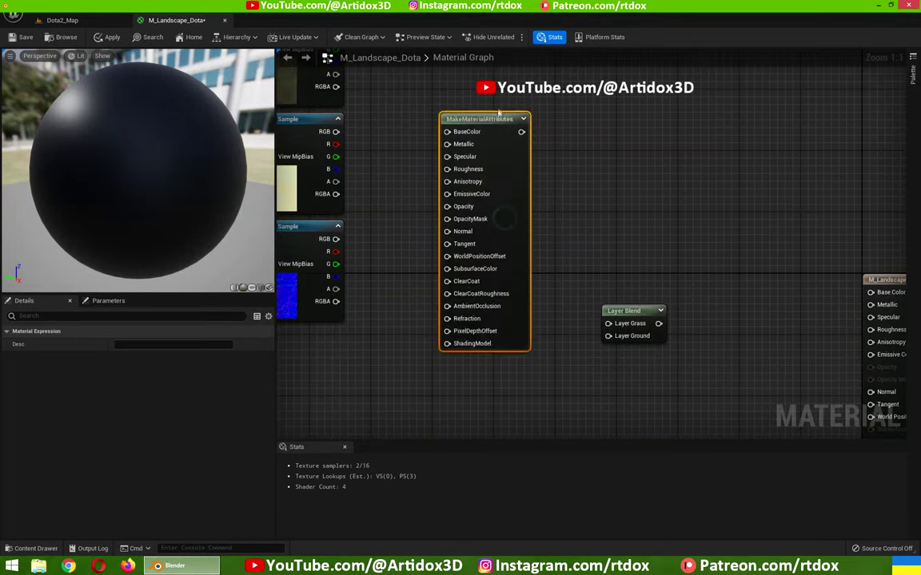
left_click_drag(502, 218, 506, 100)
right_click_drag(417, 144, 491, 199)
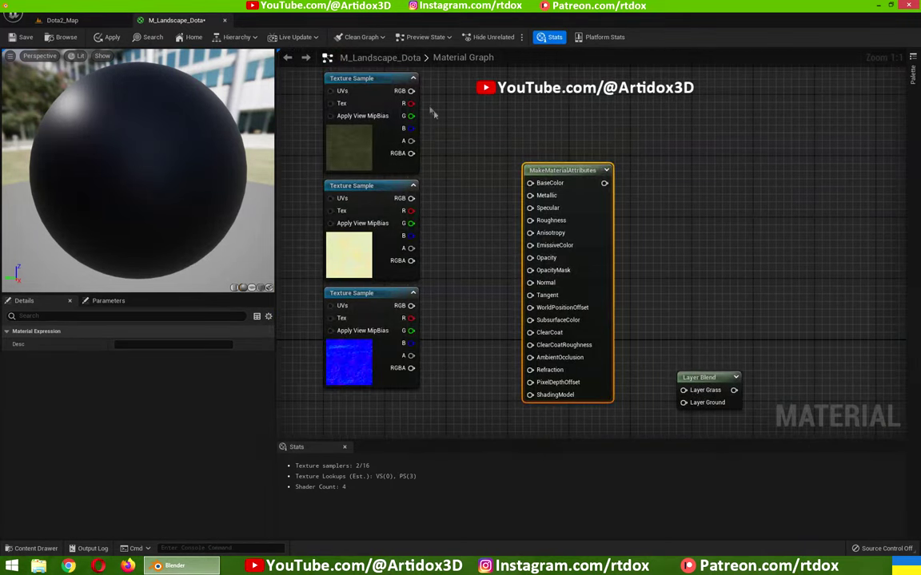
Step: Wire grass colour RGB to BaseColor, mask G to Roughness, and normal map to Normal
left_click(384, 82)
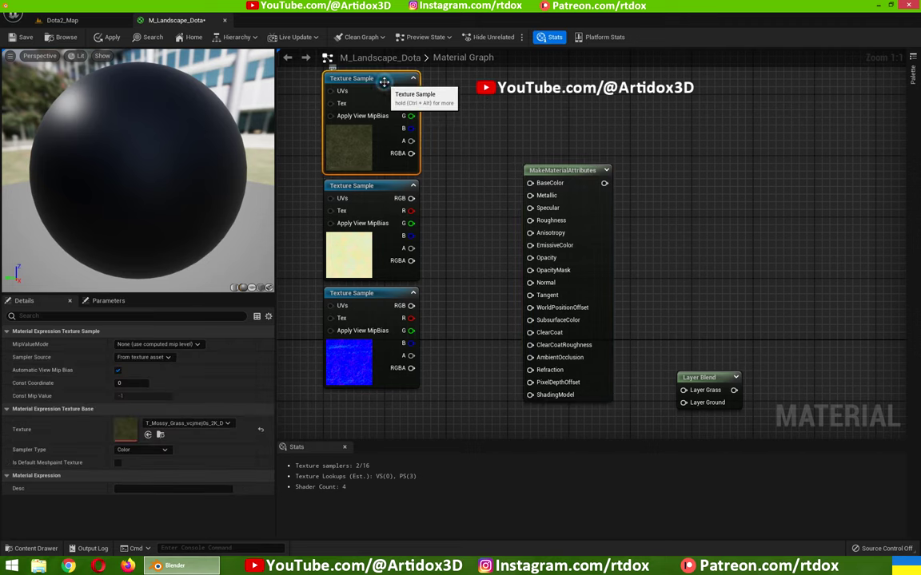
mouse_move(411, 90)
left_mouse_down()
mouse_move(493, 176)
mouse_move(530, 187)
left_mouse_up()
right_click_drag(462, 226, 449, 200)
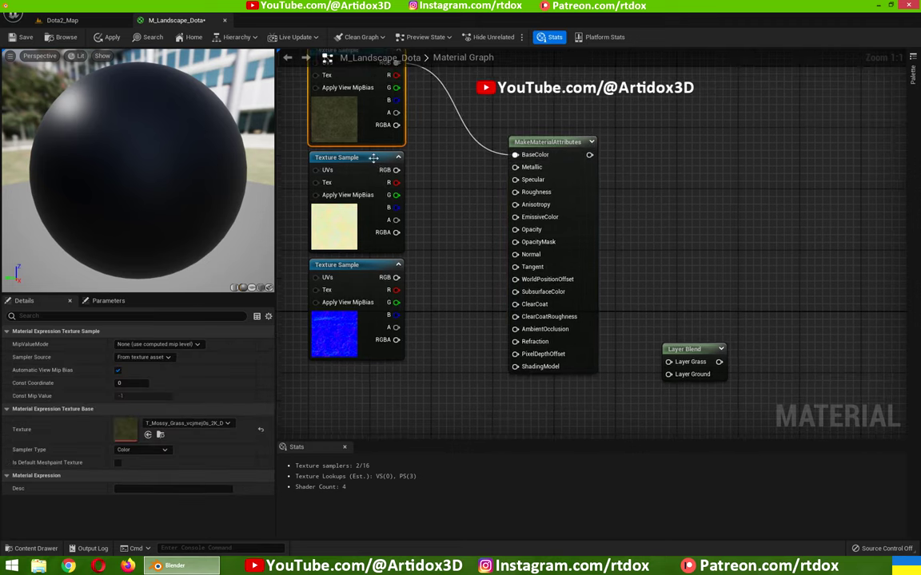
left_click(371, 164)
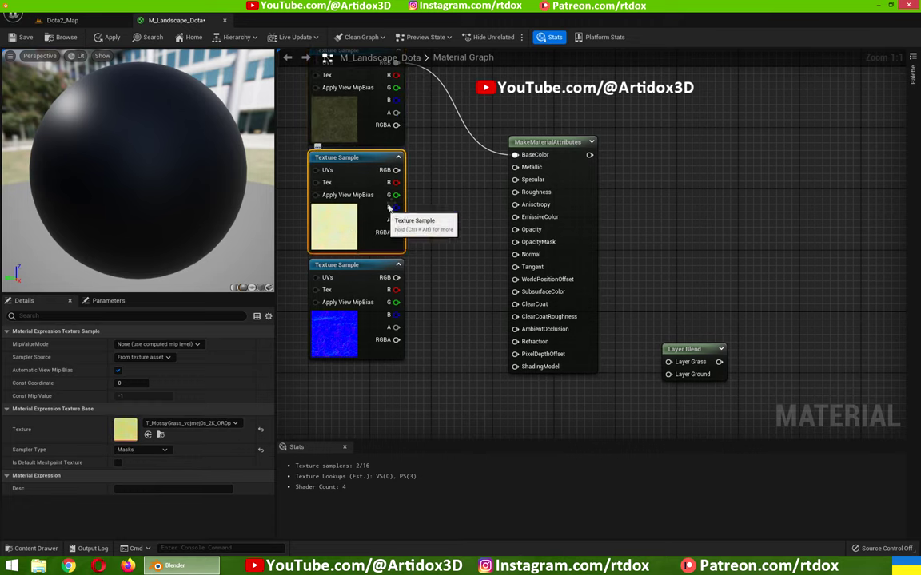
left_click_drag(512, 192, 515, 192)
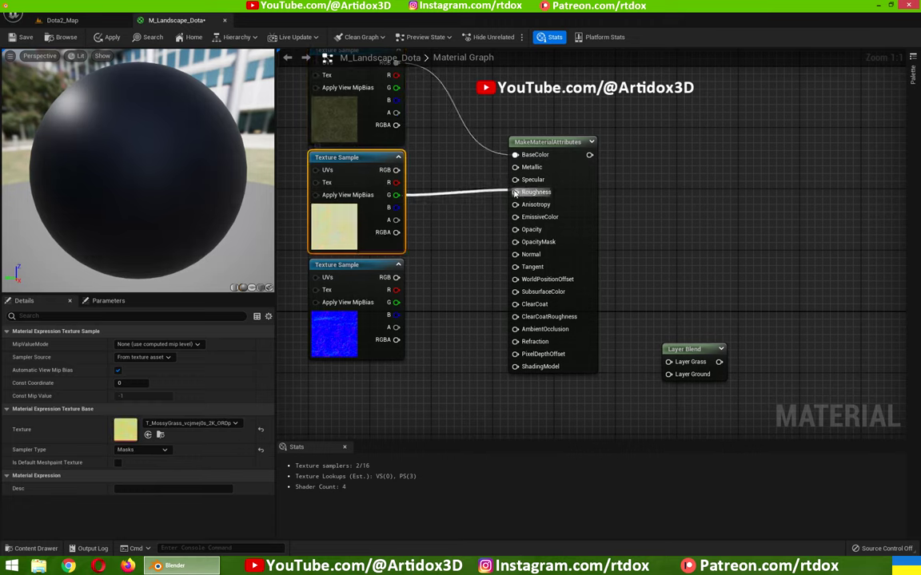
left_click(343, 265)
left_click_drag(396, 277, 507, 262)
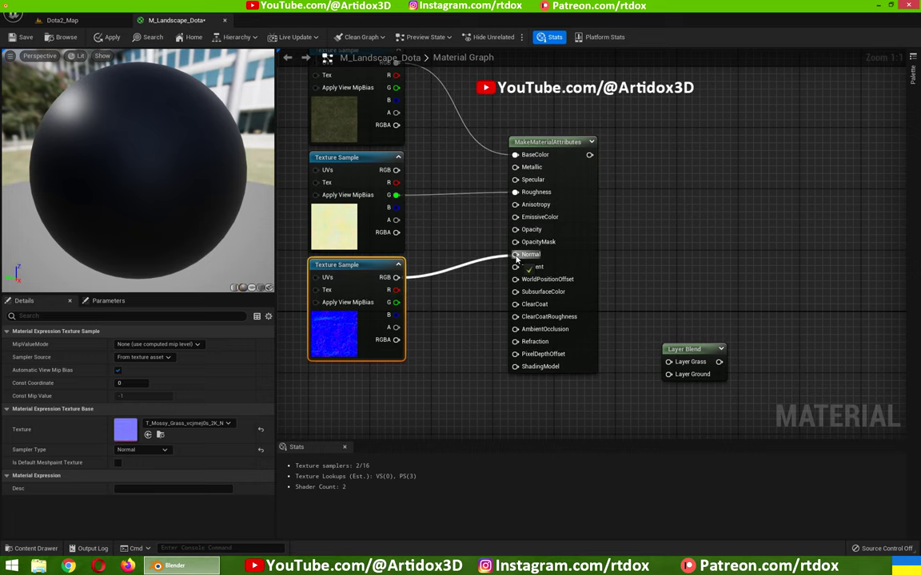
Step: Connect the grass MakeMaterialAttributes output to the Layer Blend's Grass layer
right_click_drag(631, 238, 585, 233)
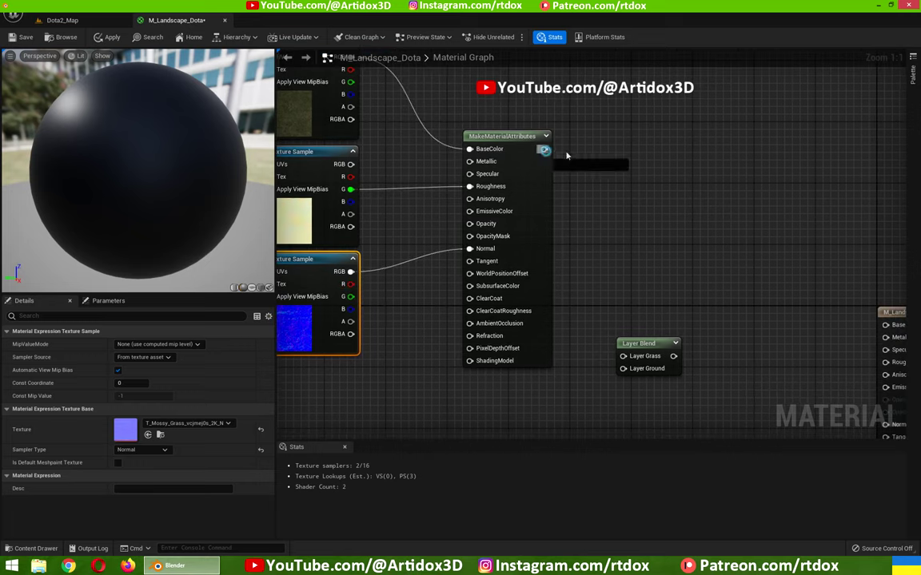
left_click_drag(544, 148, 623, 356)
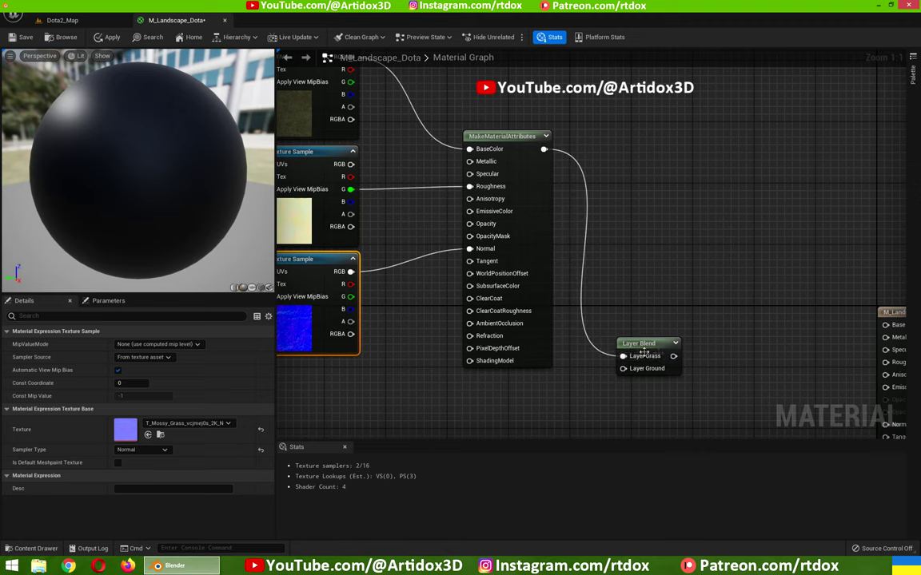
right_click_drag(681, 280, 687, 230)
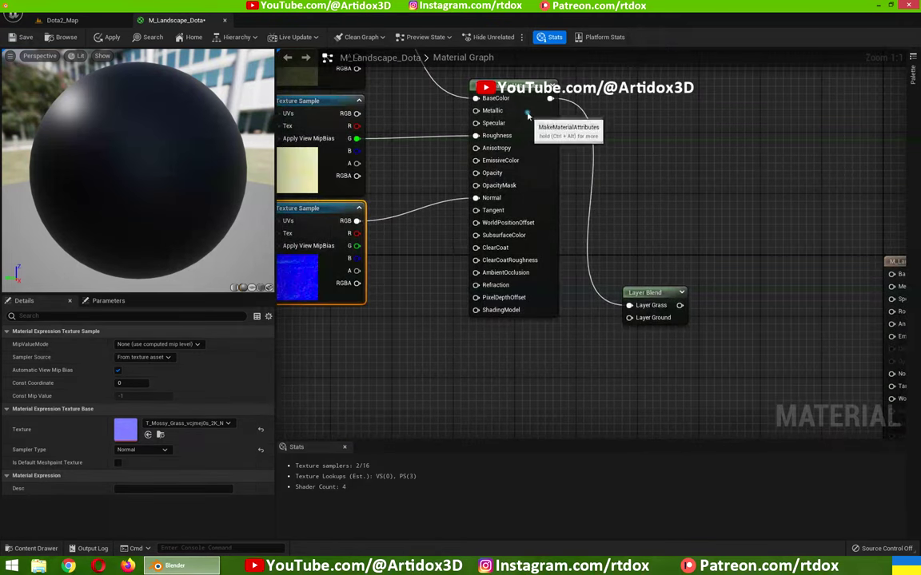
left_click(544, 118)
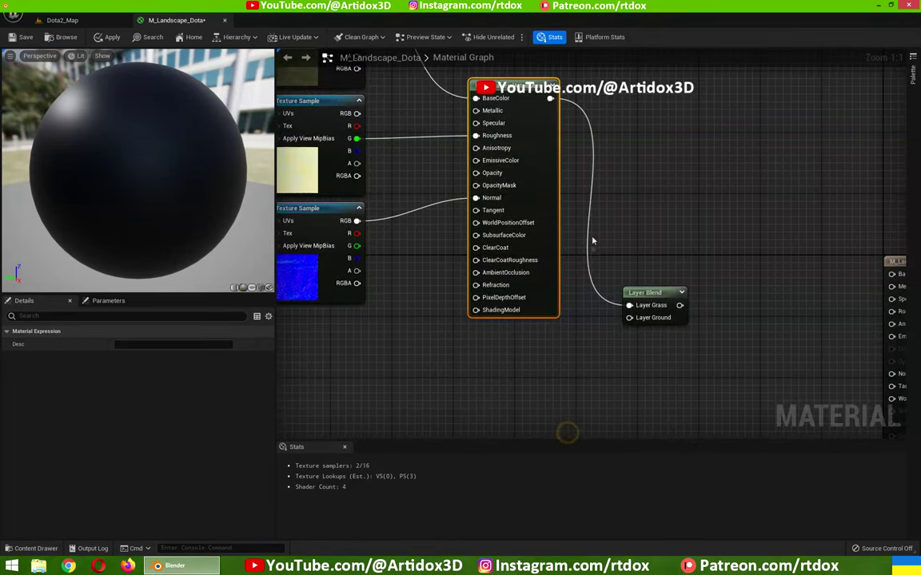
Step: Duplicate the attributes node and wire ground colour, mask G and normal map into it
mouse_move(575, 367)
right_mouse_down()
mouse_move(576, 317)
mouse_move(526, 207)
mouse_move(544, 122)
right_mouse_up()
key("ctrl+x")
key("ctrl+v")
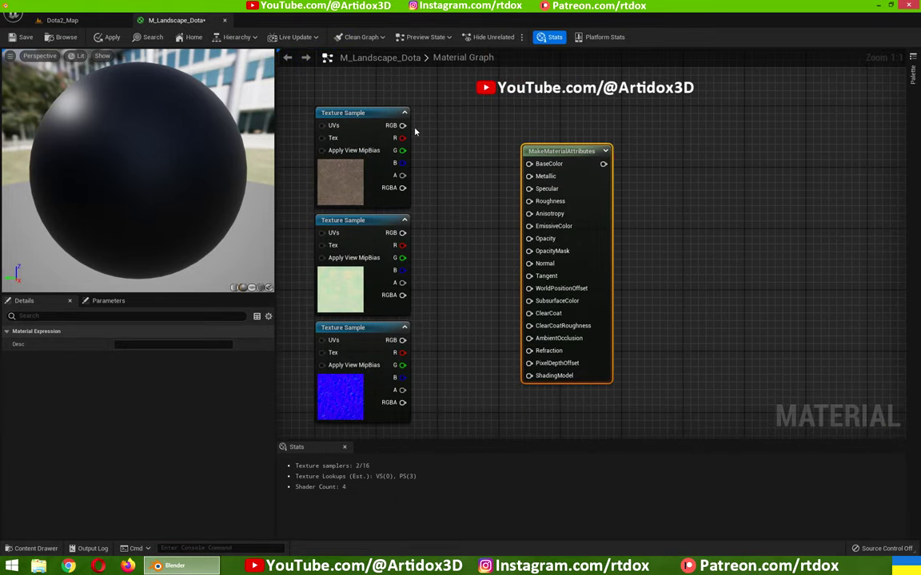
left_click_drag(402, 126, 528, 163)
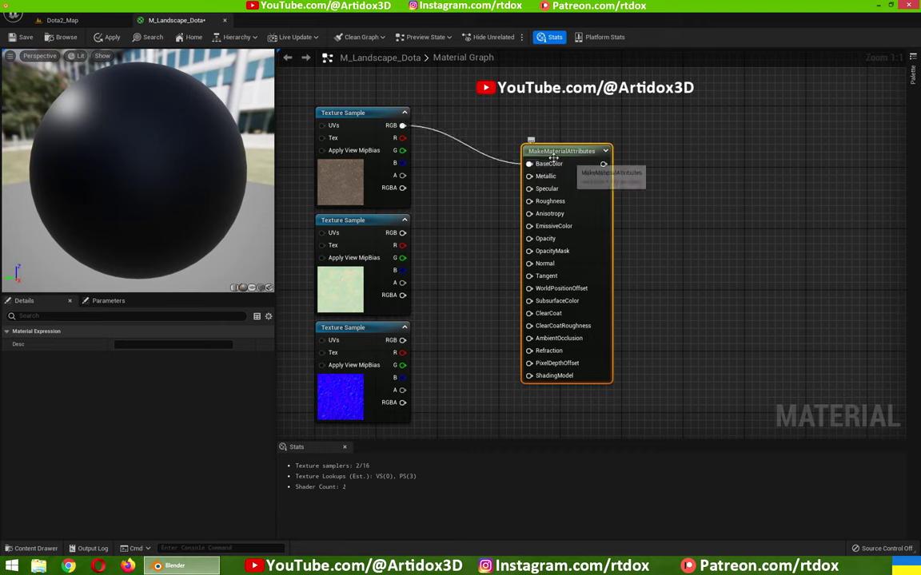
mouse_move(403, 259)
left_mouse_down()
mouse_move(452, 247)
mouse_move(529, 203)
left_mouse_up()
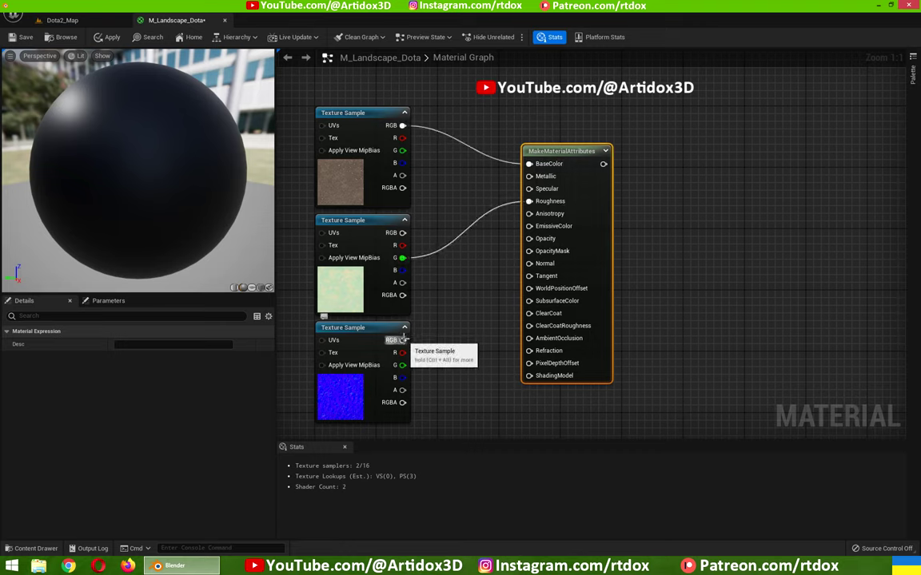
left_click_drag(401, 340, 528, 268)
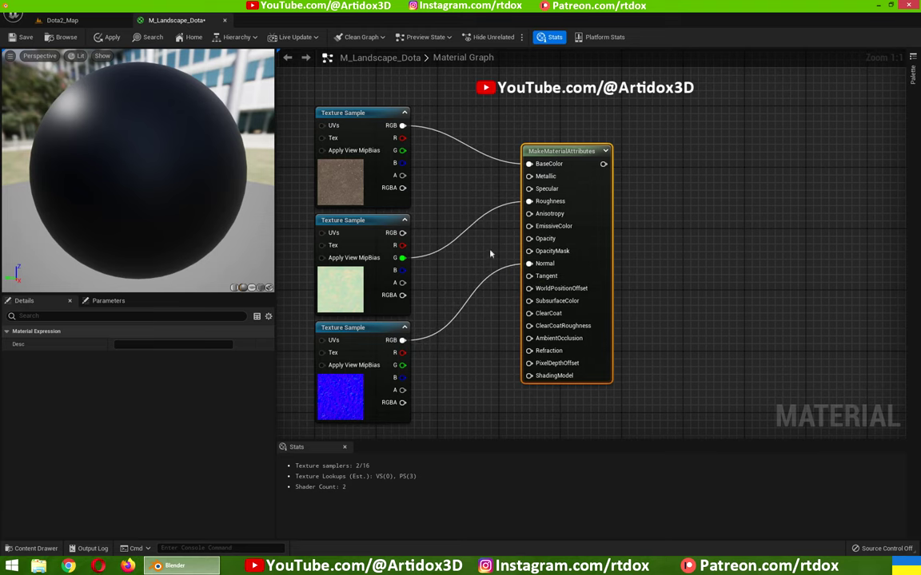
Step: Connect the ground attributes node to the Layer Blend's Ground layer
right_click_drag(663, 172, 545, 350)
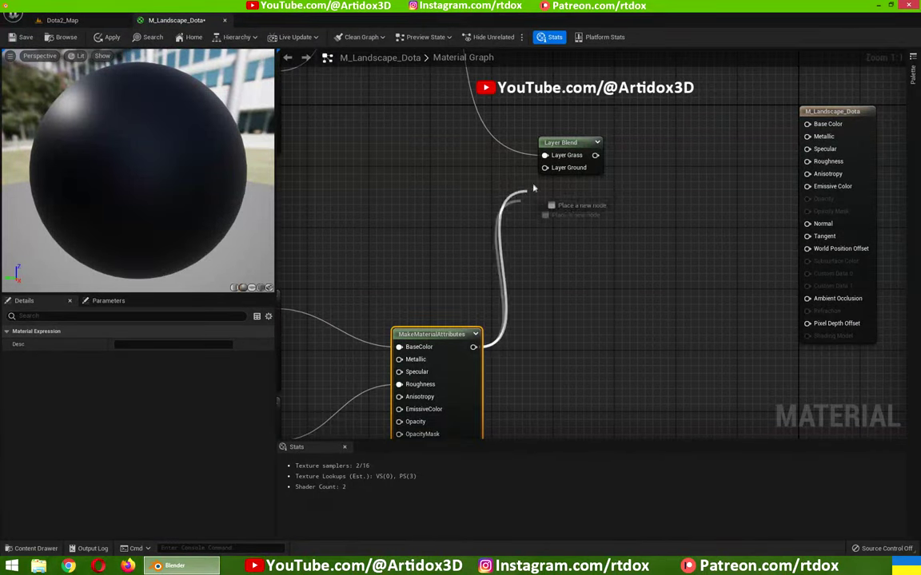
left_click_drag(473, 346, 545, 168)
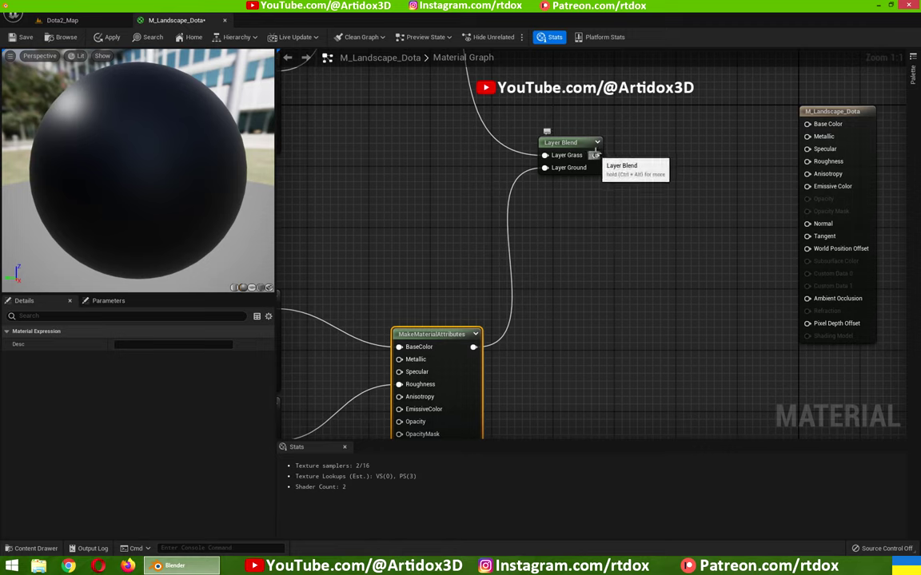
left_click_drag(594, 155, 623, 162)
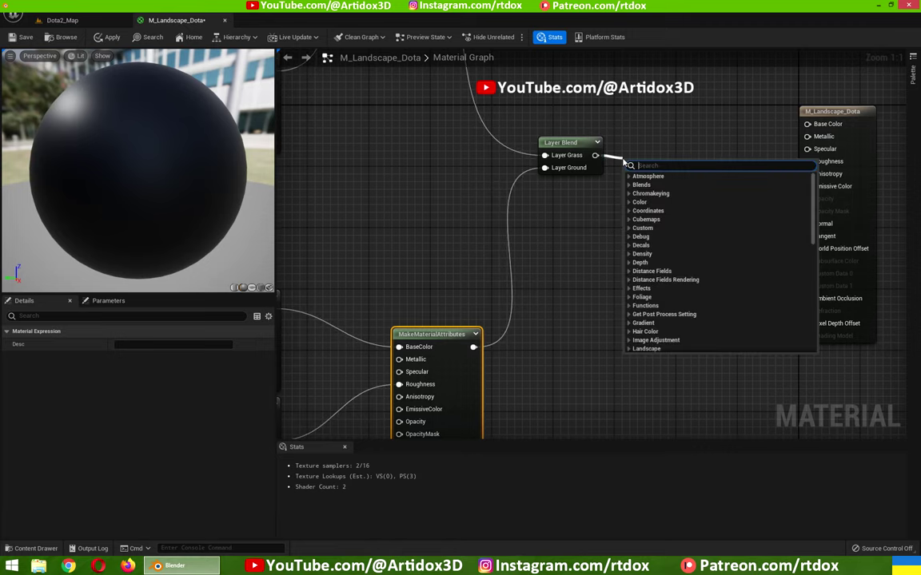
Step: Add a BreakMaterialAttributes node fed by the Layer Blend output
type("break")
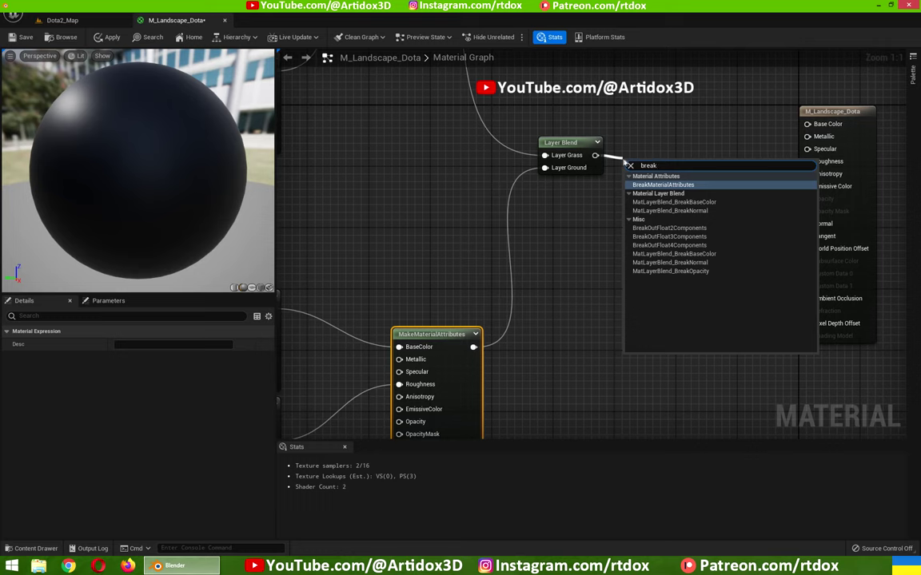
left_click(662, 184)
right_click_drag(661, 184, 563, 226)
right_click_drag(458, 86, 557, 198)
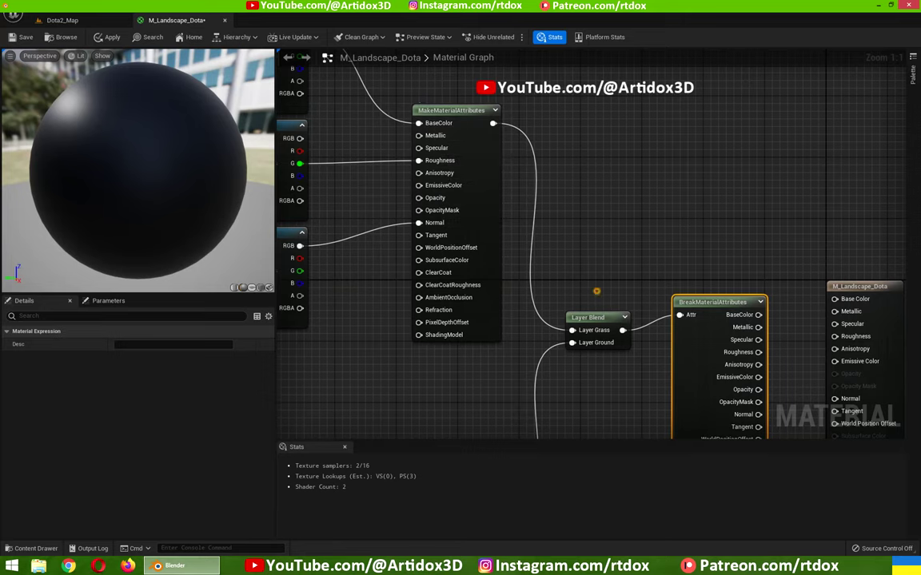
right_click_drag(596, 291, 408, 140)
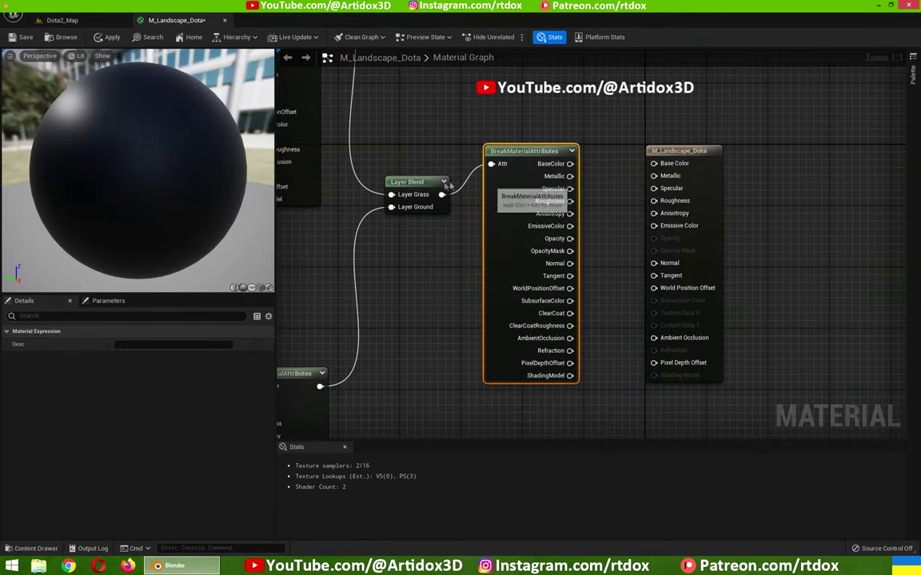
Step: Move the M_Landscape_Dota result node right and align Layer Blend beside BreakMaterialAttributes
left_click(695, 149)
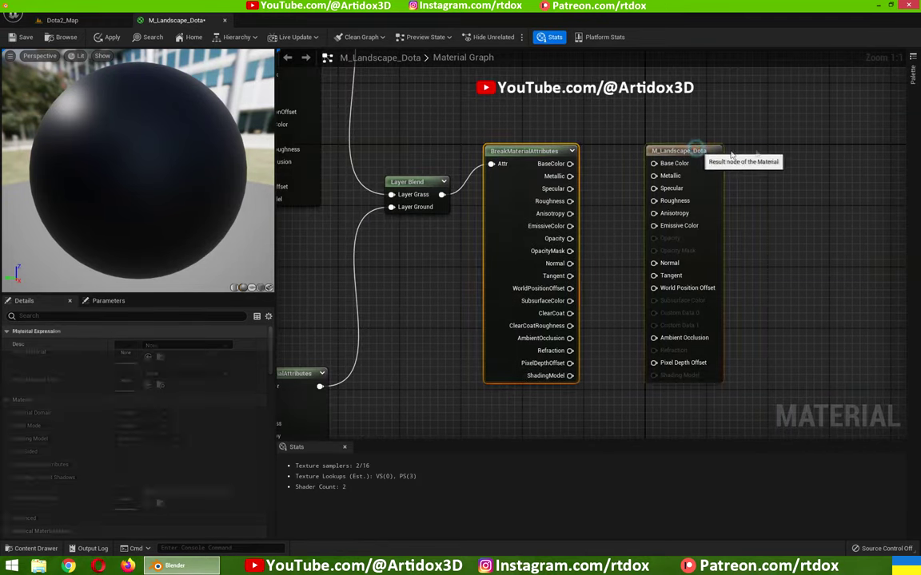
left_click_drag(731, 155, 852, 155)
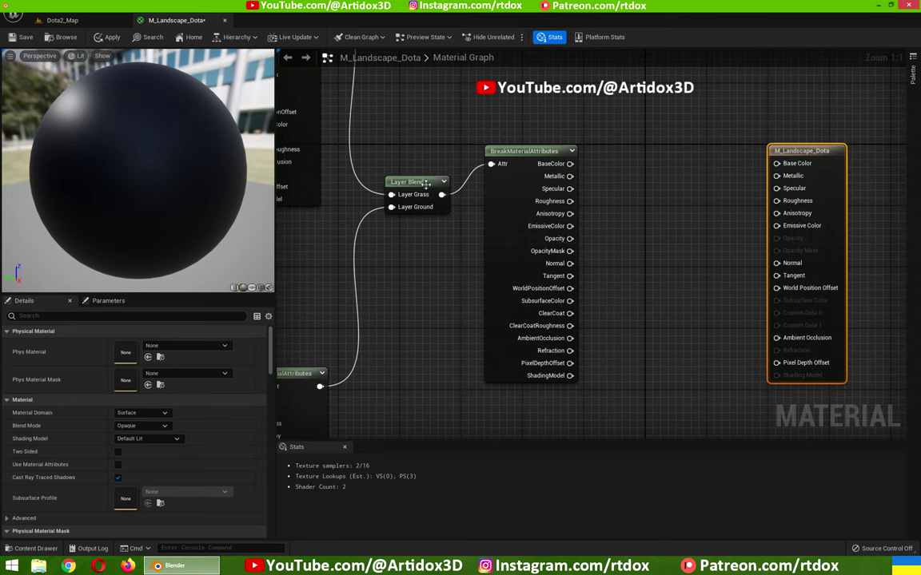
left_click_drag(426, 183, 417, 152)
scroll(578, 228, "down", 1)
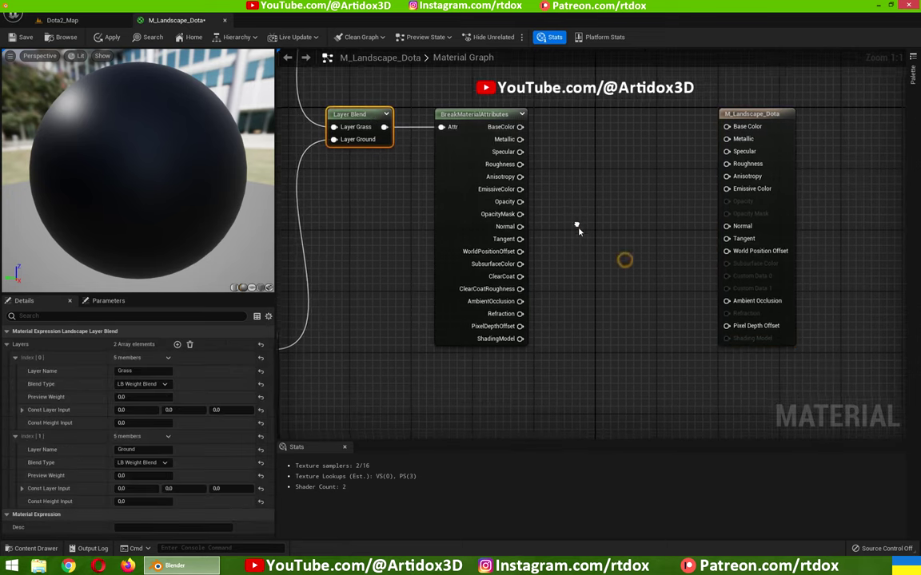
scroll(594, 283, "down", 1)
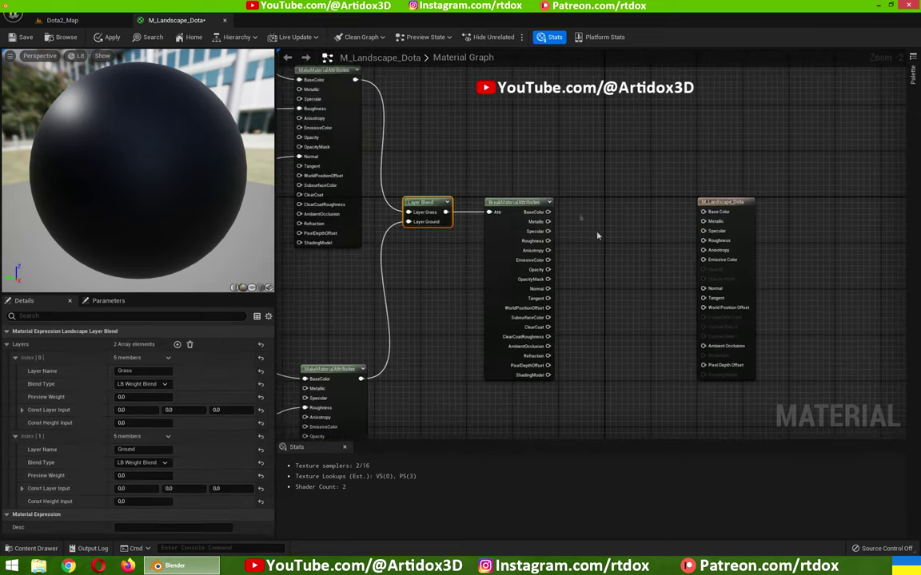
right_click_drag(594, 283, 548, 234)
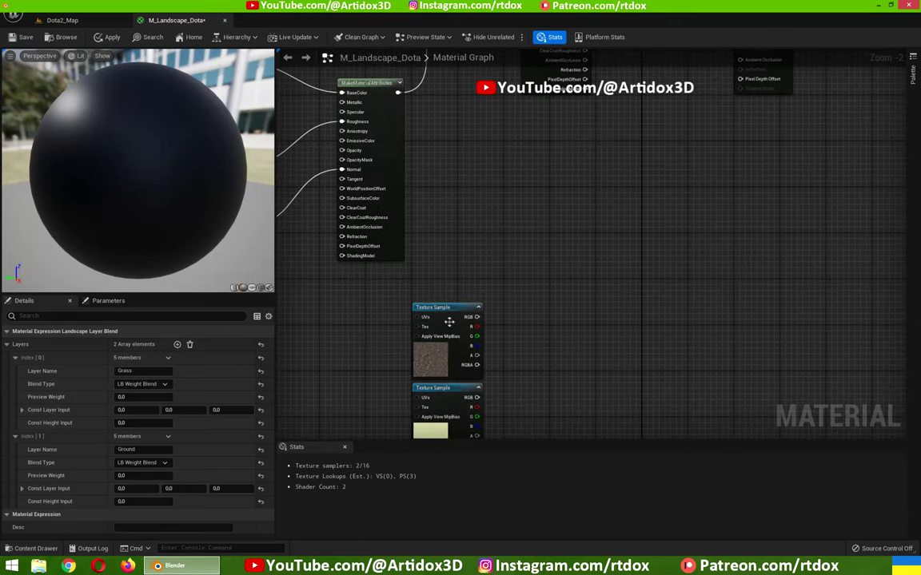
left_click(450, 318)
right_click_drag(452, 359, 462, 228)
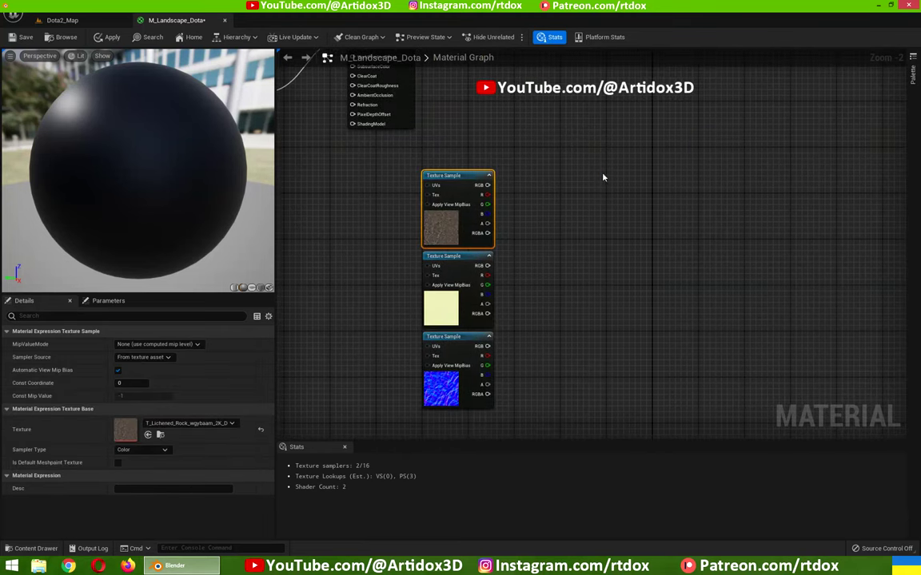
right_click_drag(603, 177, 547, 333)
scroll(535, 255, "up", 1)
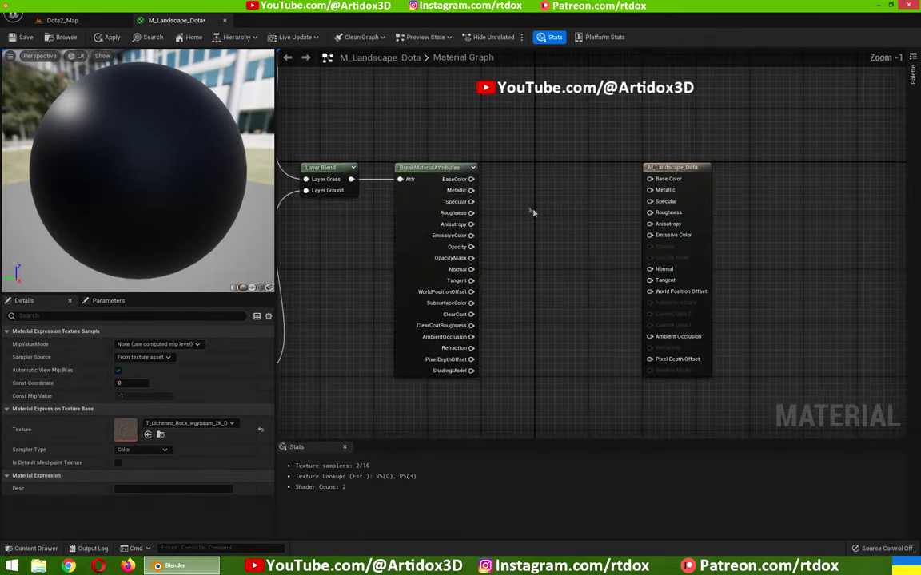
left_click_drag(471, 179, 529, 200)
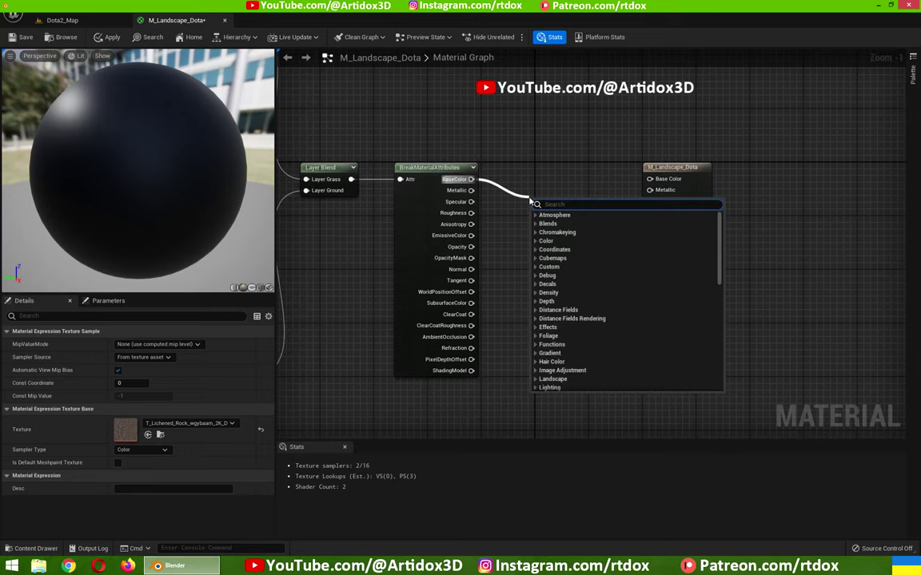
Step: Add a Lerp from the broken-out BaseColor and move that link to its B input
type("lerp")
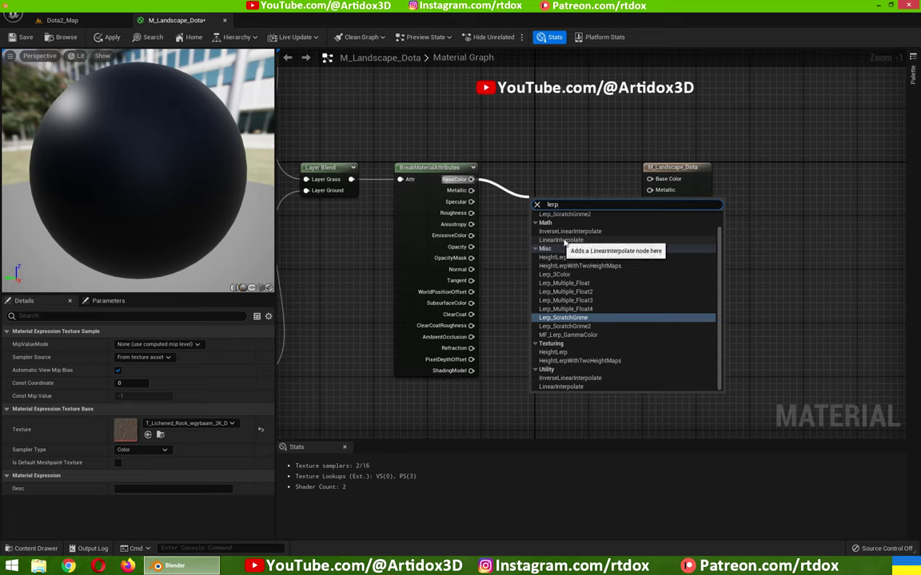
scroll(719, 268, "up", 1)
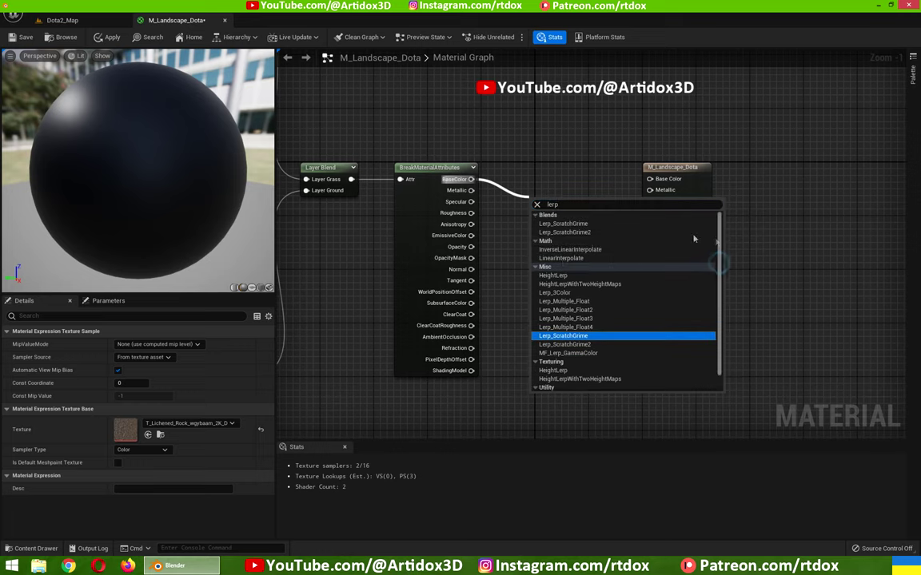
left_click(562, 259)
left_click_drag(548, 212, 554, 177)
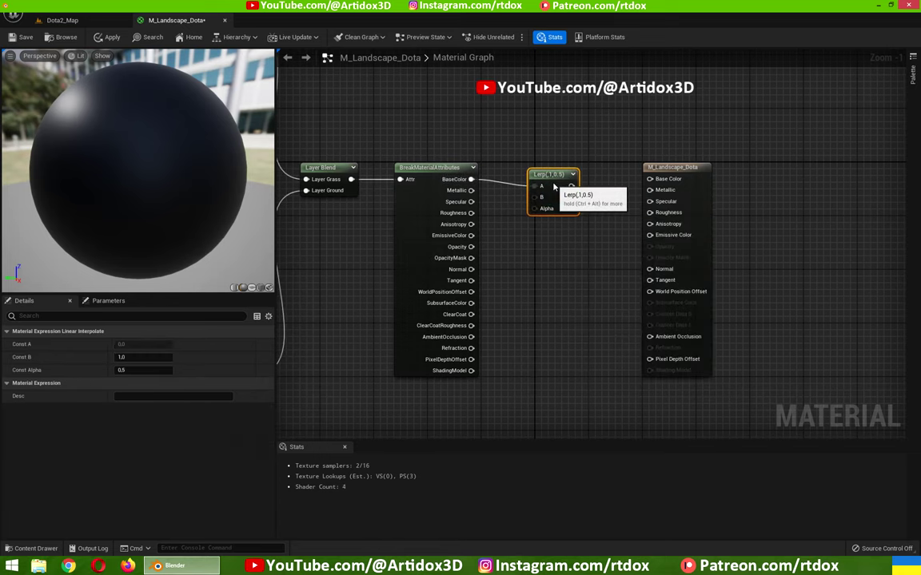
right_click_drag(554, 176, 567, 108)
scroll(559, 191, "down", 2)
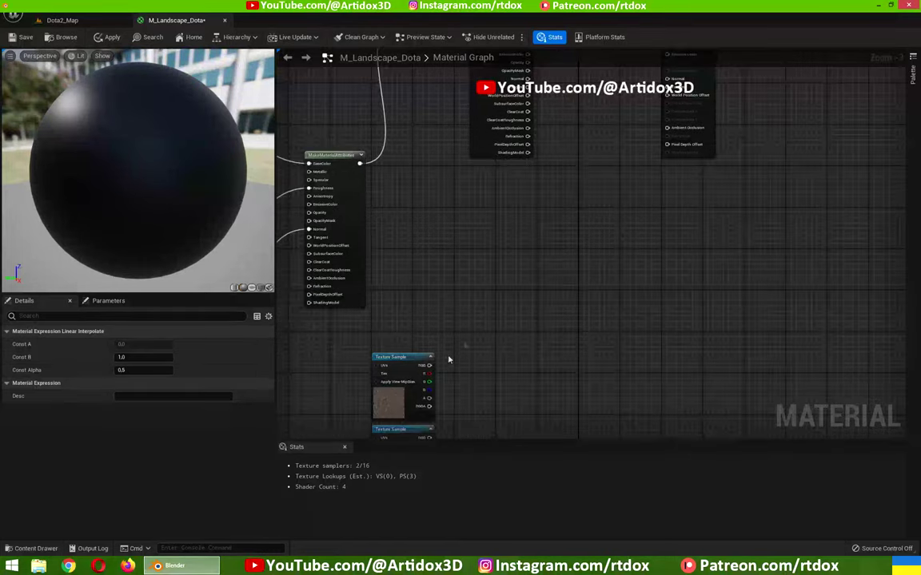
scroll(511, 242, "up", 3)
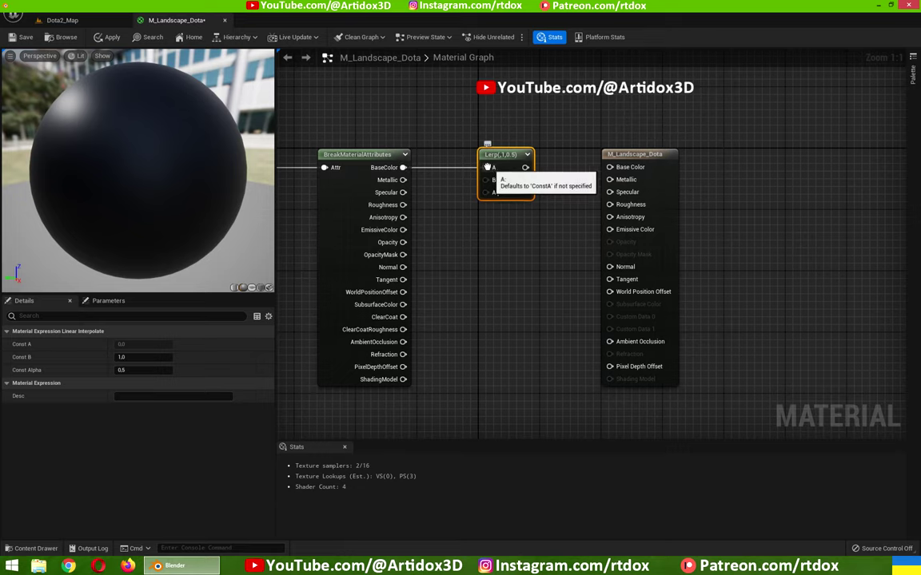
left_click_drag(485, 167, 485, 181, "ctrl")
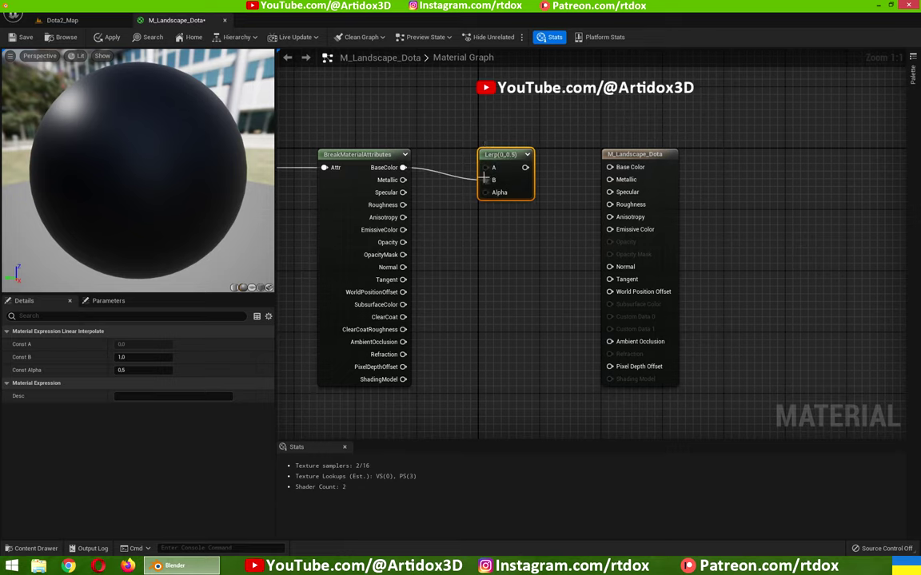
Step: Wire the rock texture's RGB output into the Lerp's A input
scroll(465, 328, "down", 2)
right_click_drag(491, 326, 514, 179)
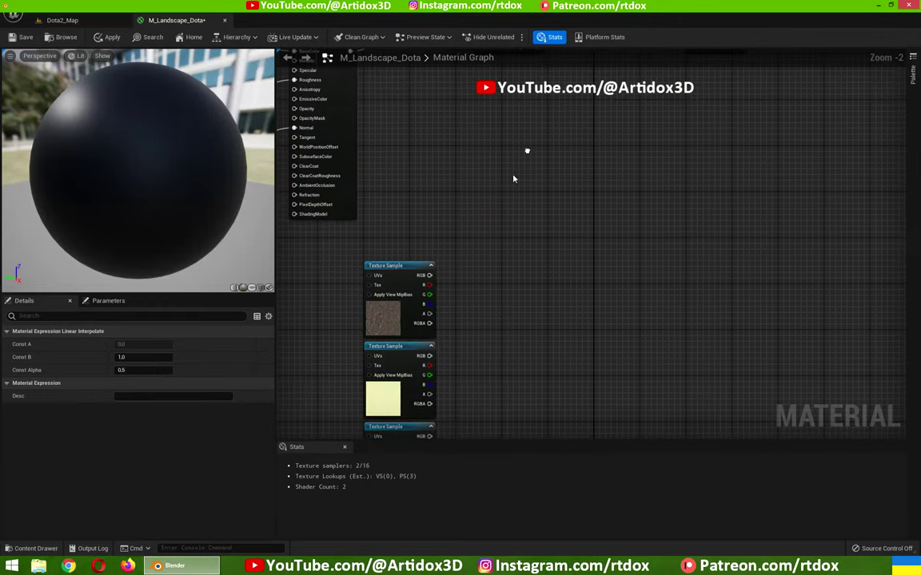
mouse_move(430, 276)
left_mouse_down()
mouse_move(629, 96)
mouse_move(601, 173)
left_mouse_up()
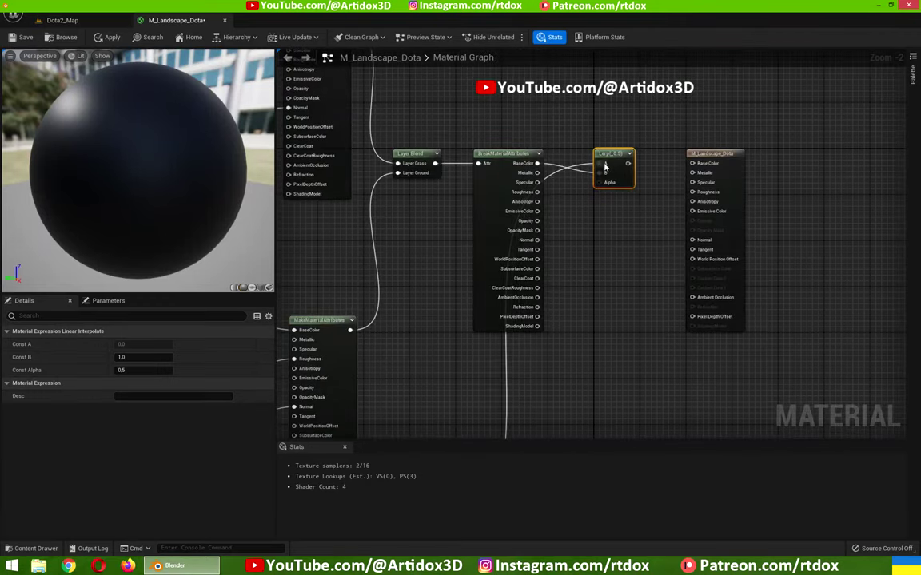
scroll(530, 247, "up", 3)
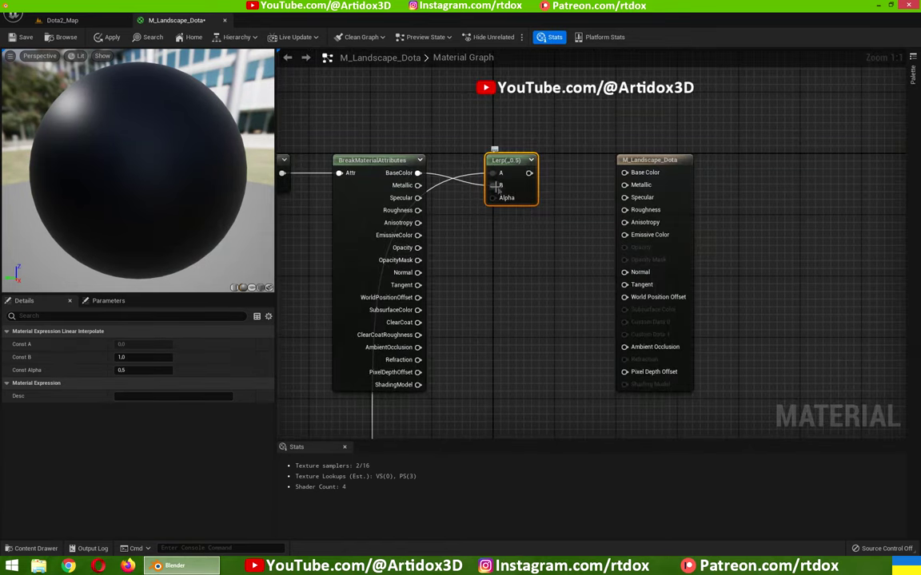
right_click_drag(415, 164, 582, 267)
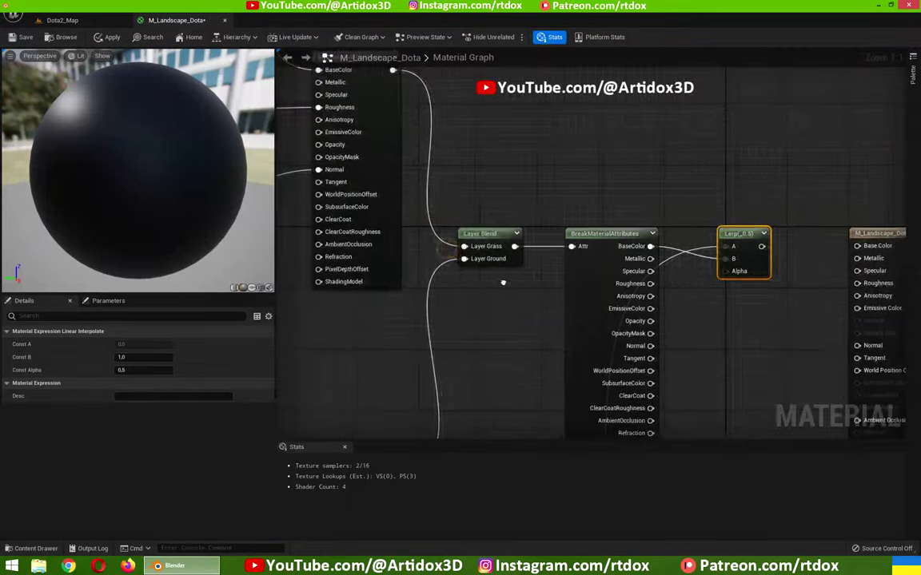
mouse_move(432, 323)
right_mouse_down()
mouse_move(649, 328)
mouse_move(442, 262)
right_mouse_up()
right_click_drag(668, 333, 547, 219)
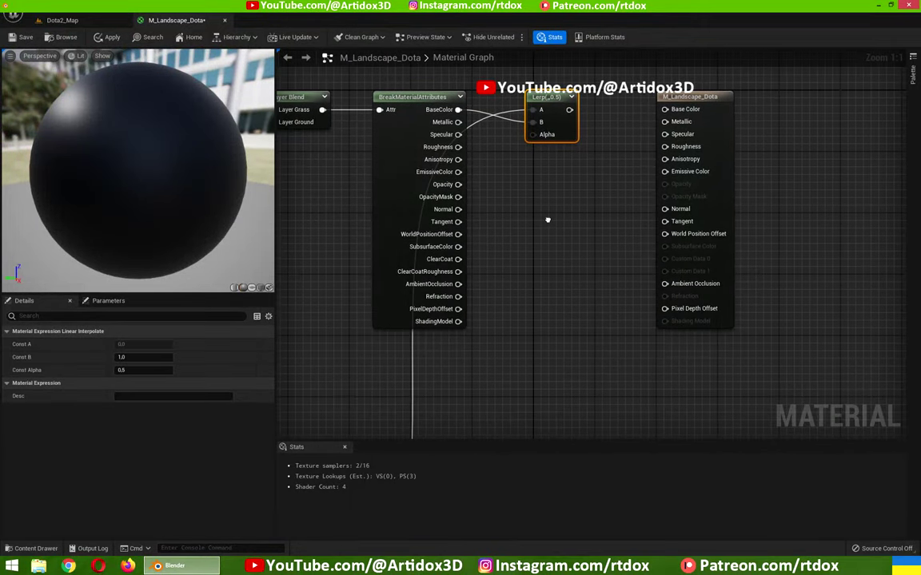
Step: Duplicate the Lerp twice and feed the broken-out Roughness and Normal into their B inputs
left_click(532, 179)
key("ctrl+v")
key("ctrl+v")
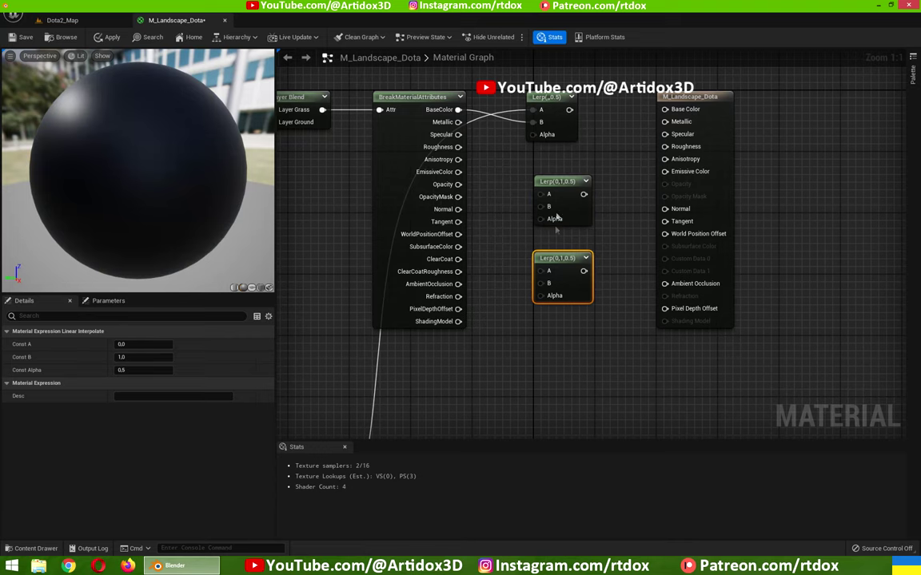
left_click_drag(553, 195, 545, 180)
left_click_drag(559, 268, 550, 247)
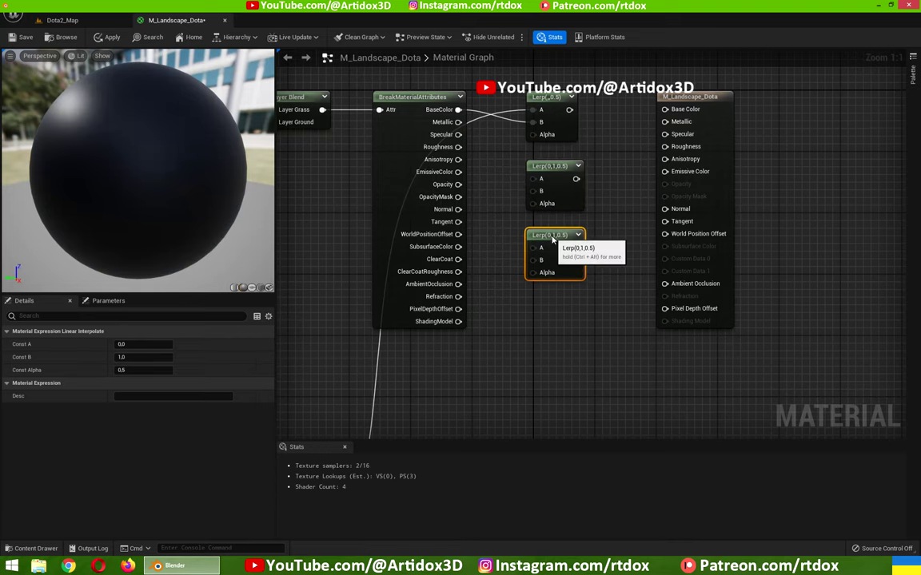
right_click_drag(482, 196, 485, 225)
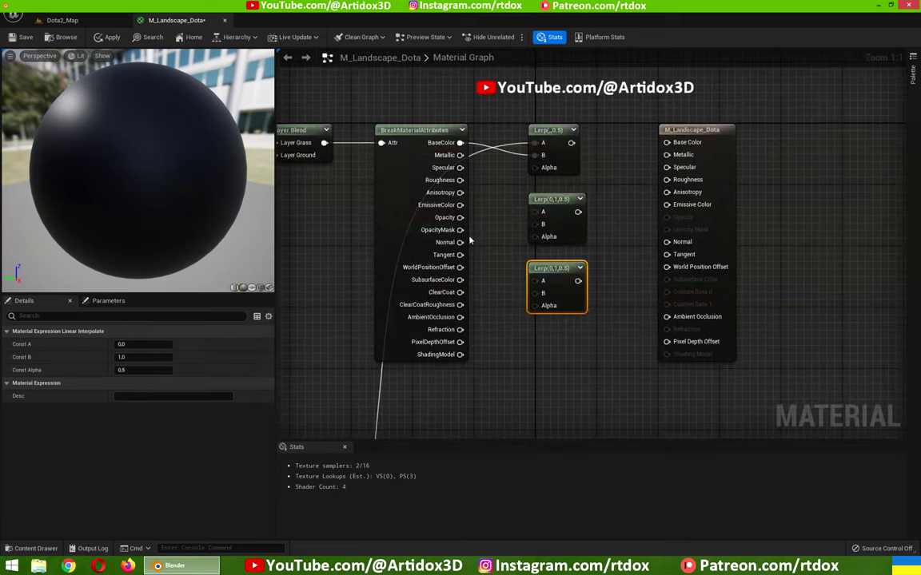
left_click_drag(460, 180, 535, 225)
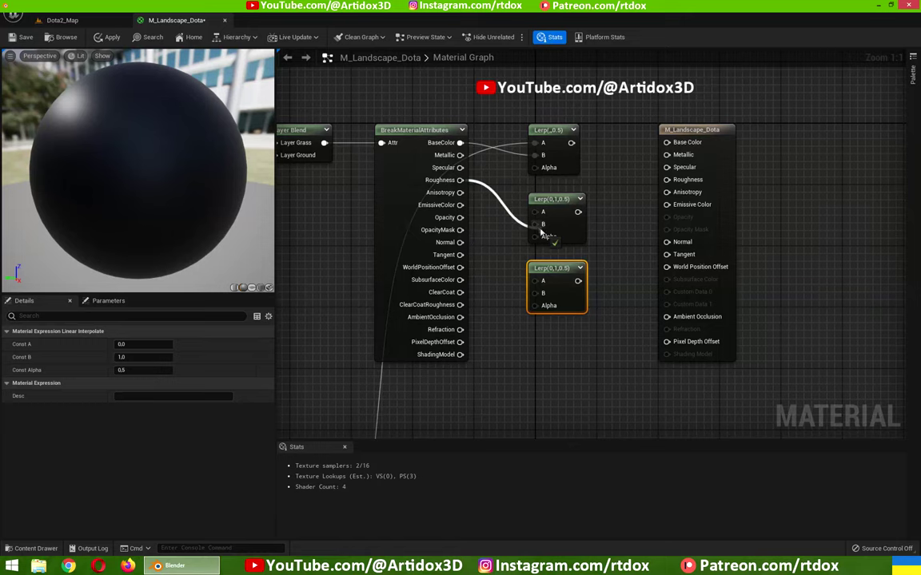
left_click_drag(460, 242, 535, 293)
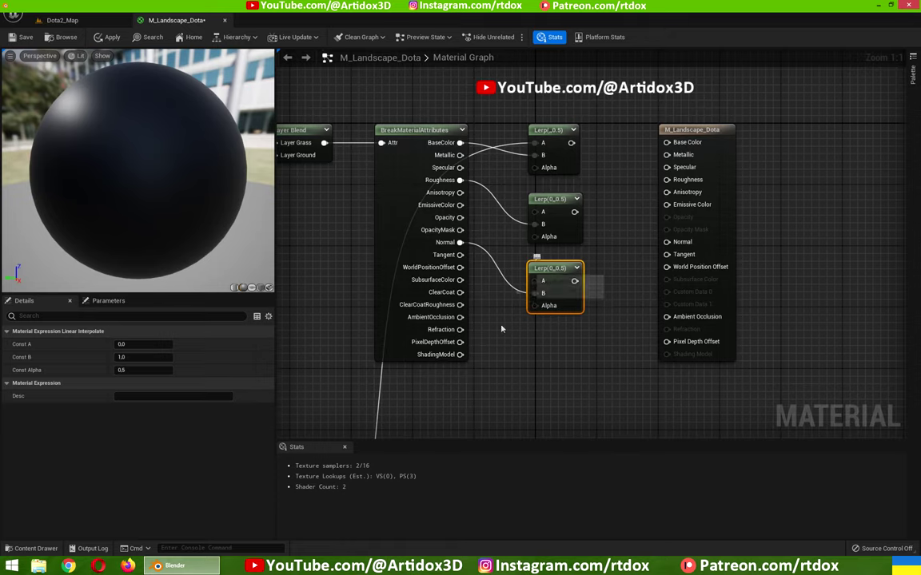
Step: Wire the rock texture's G channel and rock normal map into the new Lerps' A inputs
right_click_drag(535, 288, 466, 270)
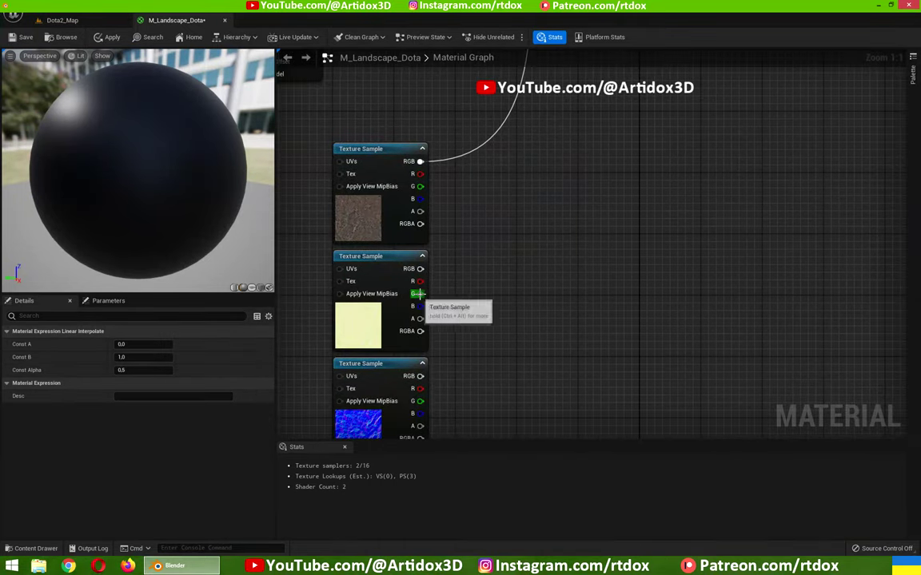
mouse_move(420, 293)
left_mouse_down()
mouse_move(640, 171)
mouse_move(639, 179)
left_mouse_up()
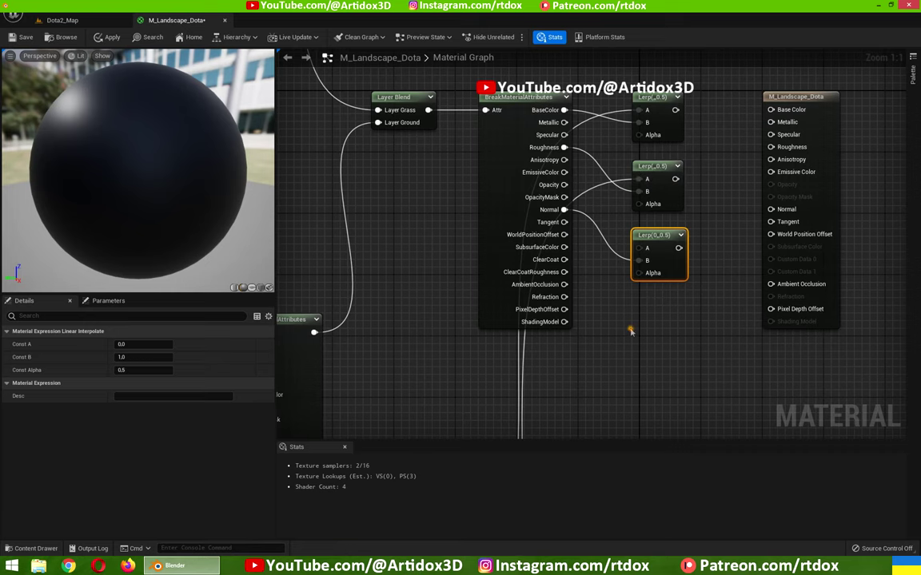
right_click_drag(630, 331, 456, 312)
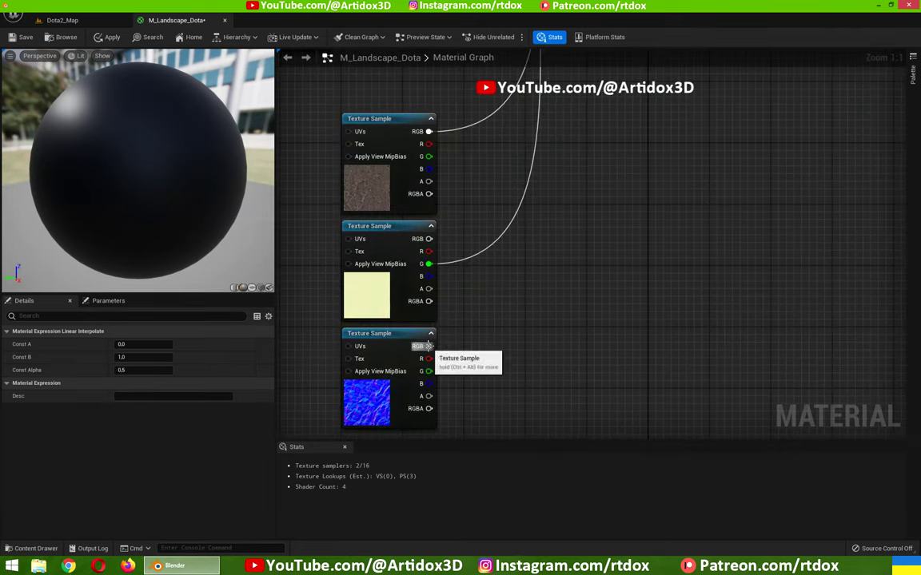
mouse_move(428, 346)
left_mouse_down()
mouse_move(653, 430)
mouse_move(654, 300)
left_mouse_up()
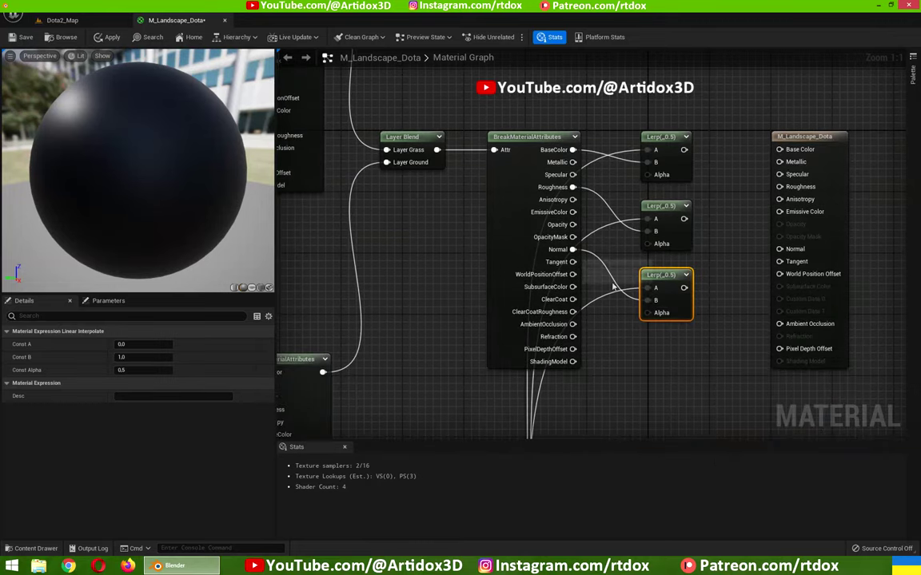
Step: Connect the three Lerps to the material's Base Color, Roughness and Normal
right_click_drag(614, 286, 446, 288)
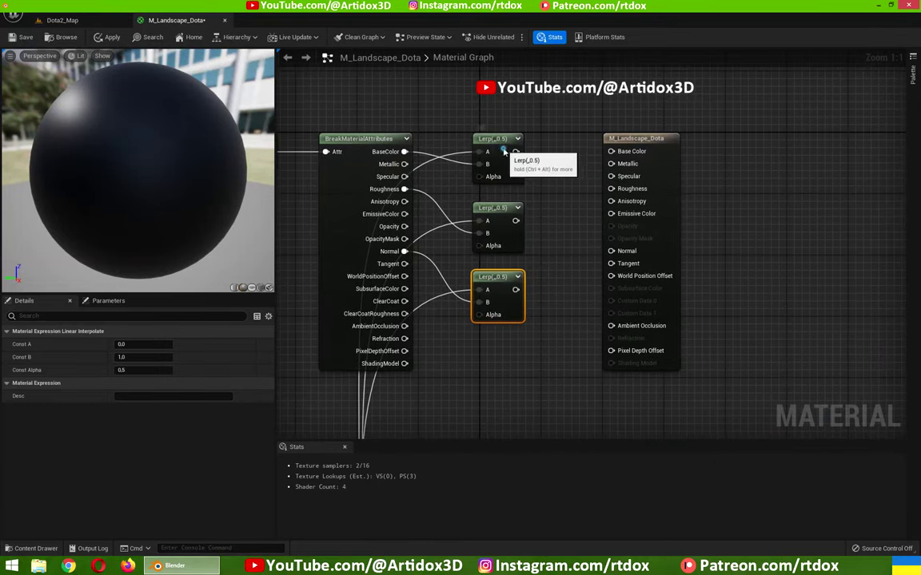
left_click_drag(516, 151, 630, 154)
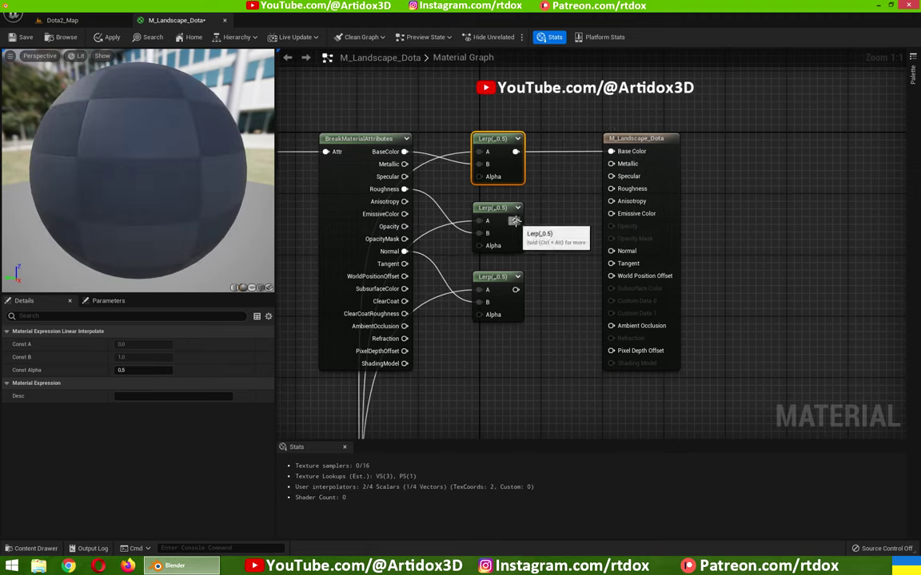
left_click_drag(516, 221, 611, 188)
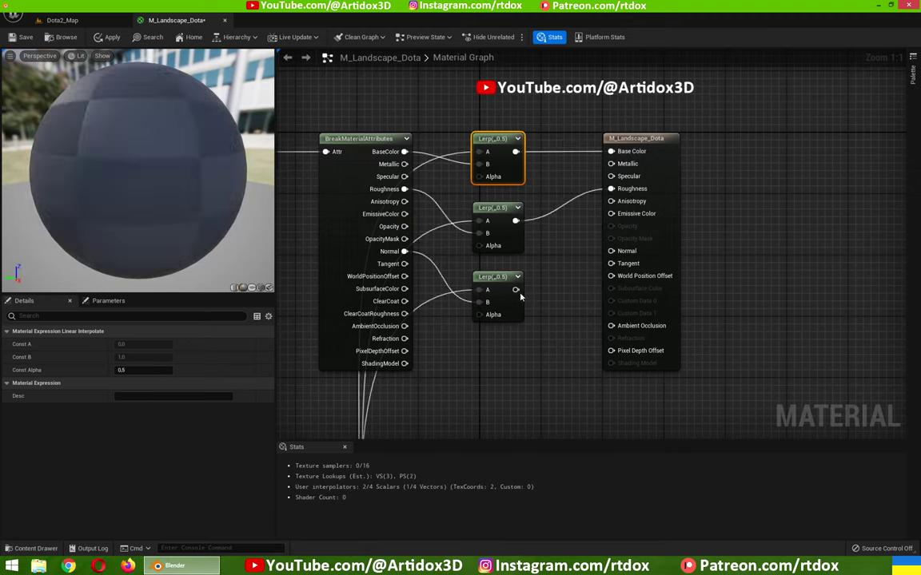
left_click_drag(515, 289, 612, 251)
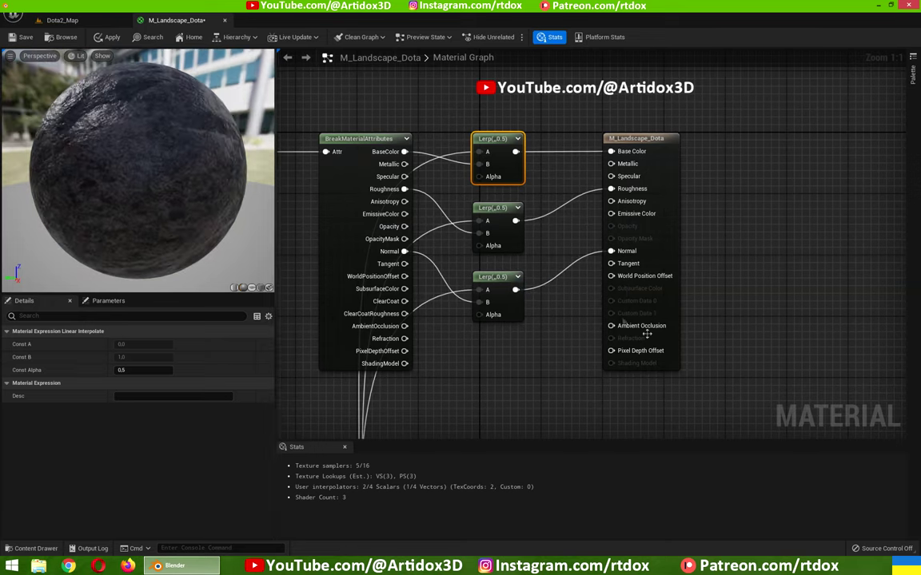
mouse_move(557, 352)
right_mouse_down()
mouse_move(621, 126)
mouse_move(613, 195)
right_mouse_up()
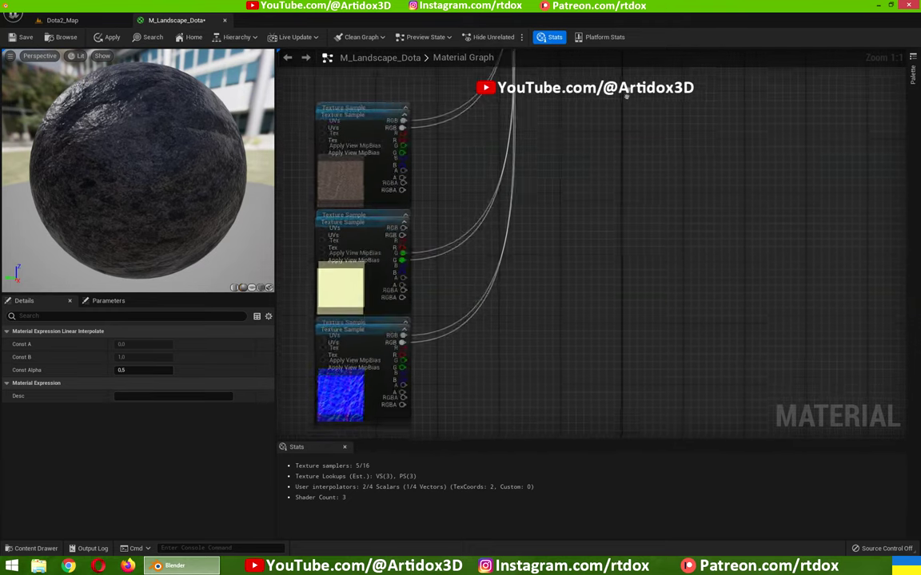
Step: Add a WorldAlignedBlend node beside the rock textures and place a Constant next to it
right_click(626, 219)
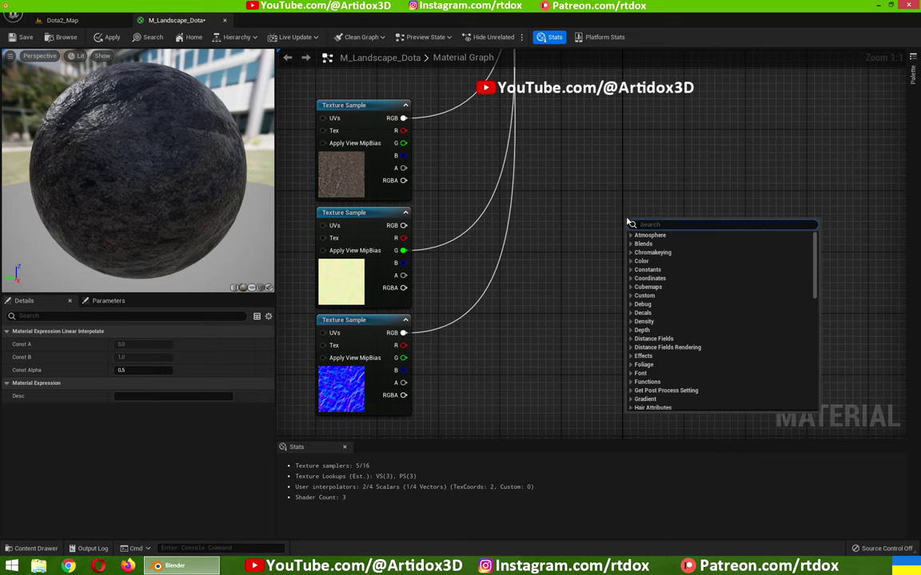
type("wo")
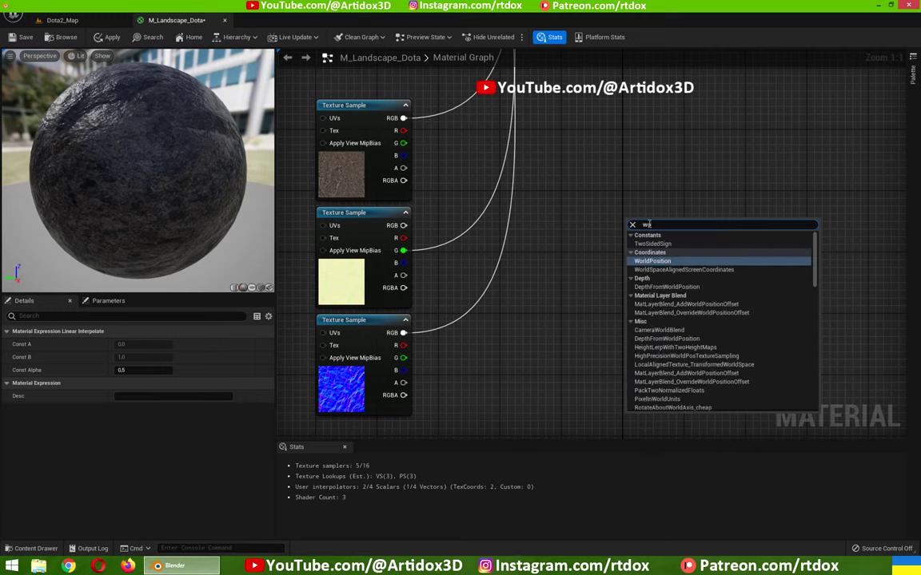
type("rldal")
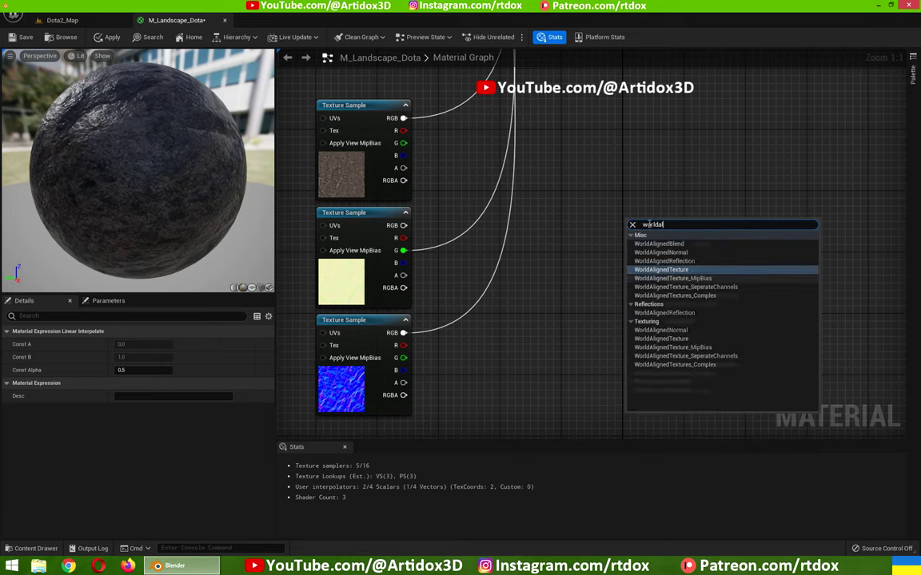
type("igne")
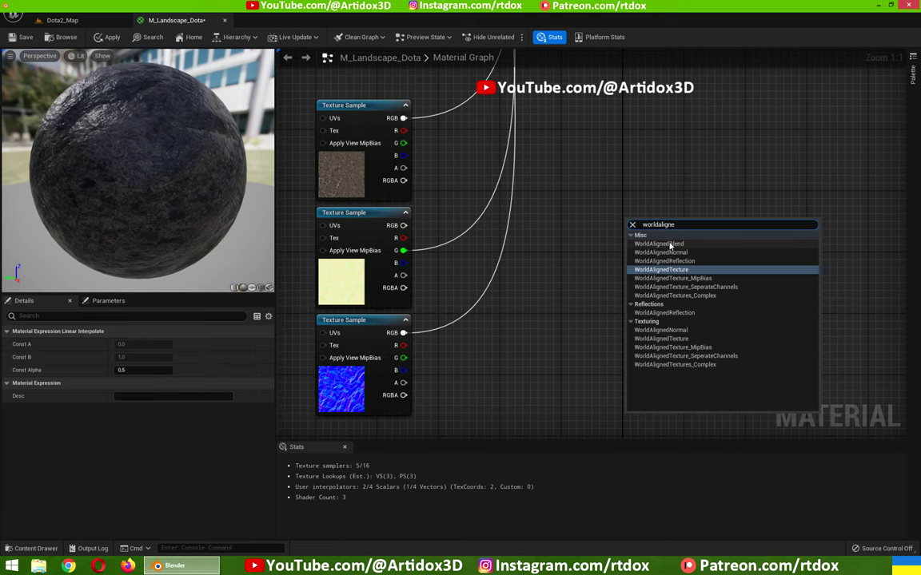
left_click(668, 244)
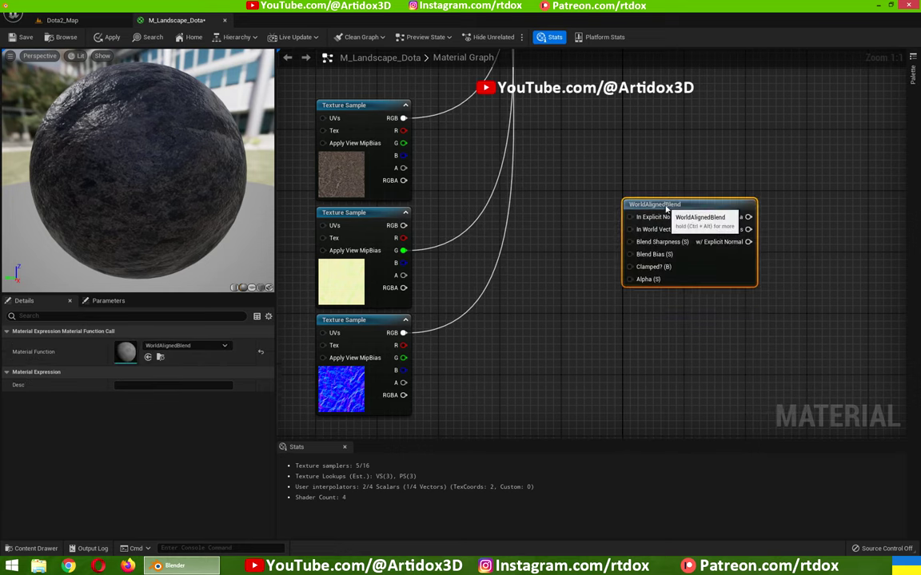
left_click_drag(666, 208, 674, 209)
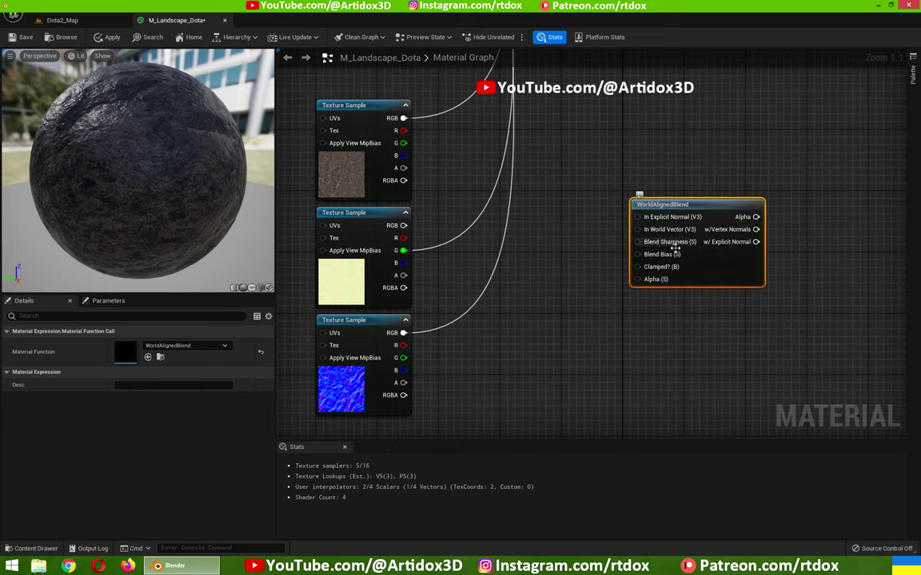
left_click(572, 252)
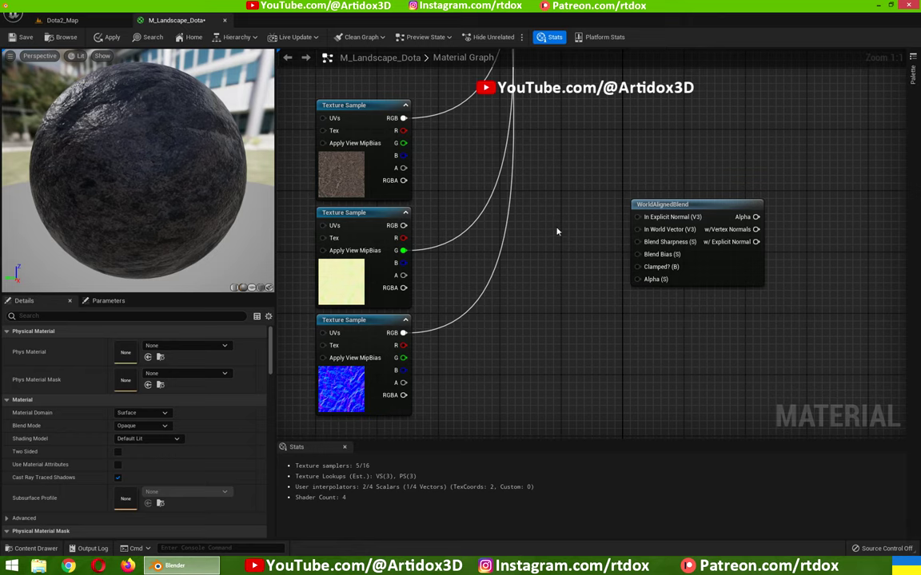
left_click(557, 231)
Step: Convert the constant into a Sharpness scalar parameter of 7 wired to Blend Sharpness
left_click_drag(564, 234, 553, 213)
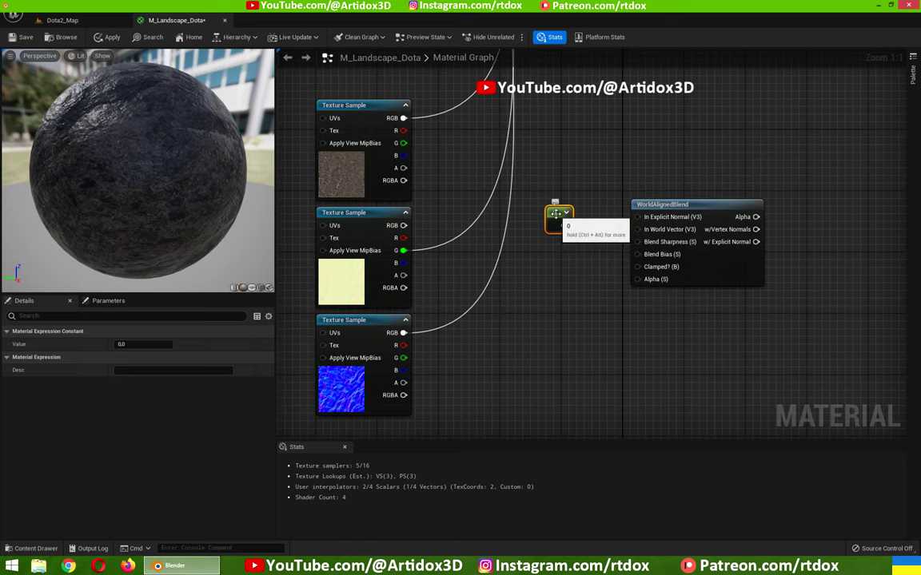
right_click(556, 214)
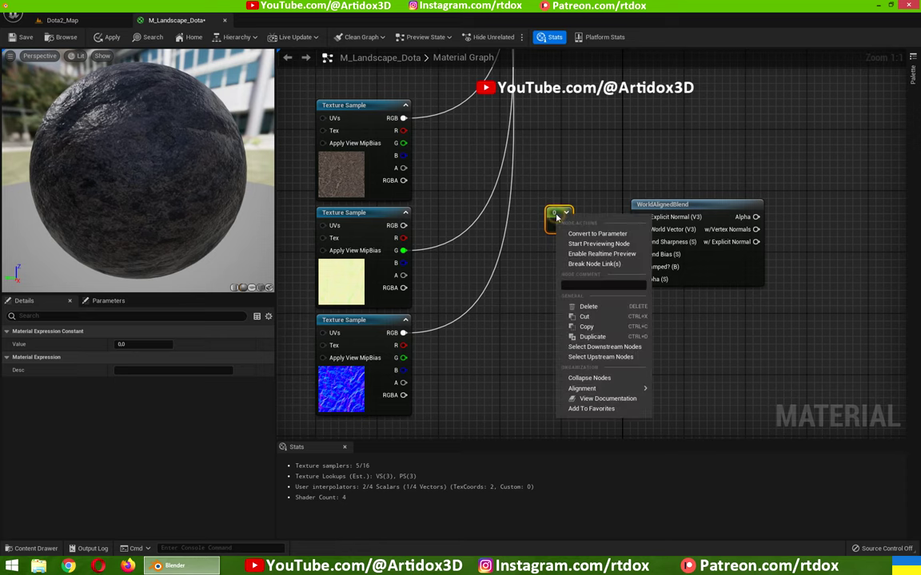
left_click(596, 234)
type("Sharpnes")
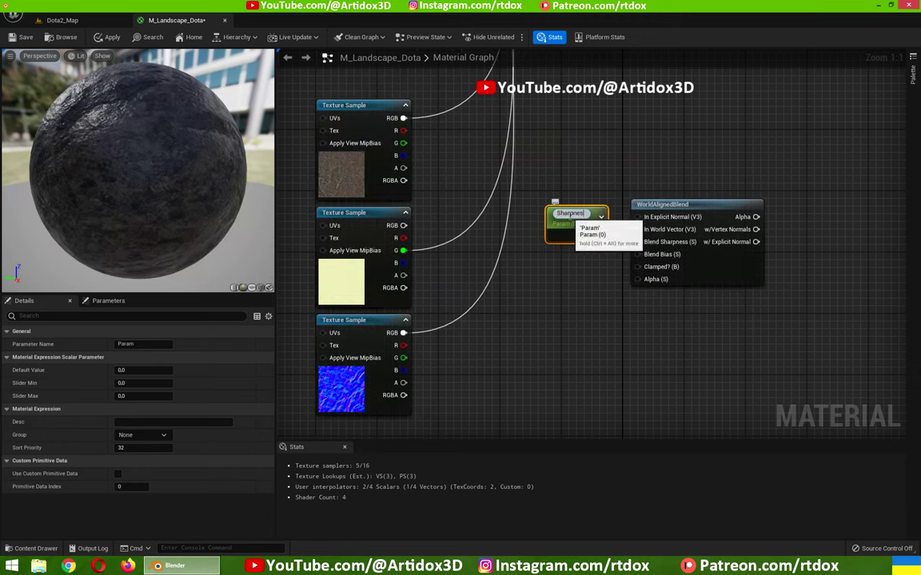
type("s")
key("Return")
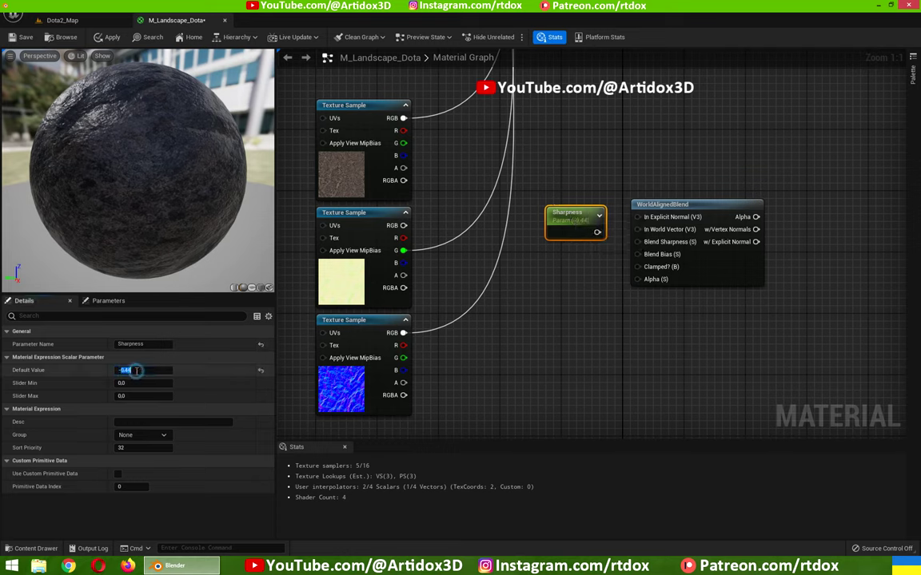
type("7")
key("Return")
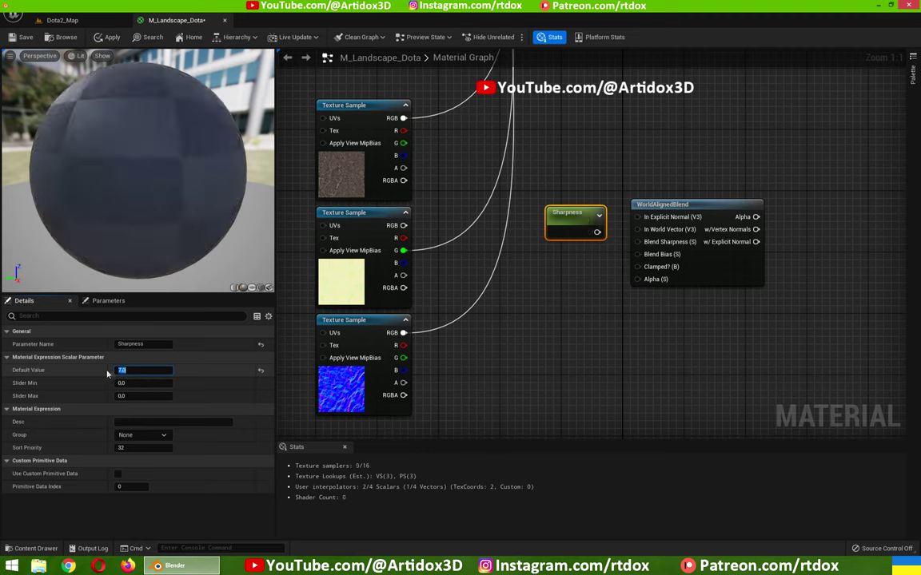
left_click_drag(590, 234, 639, 242)
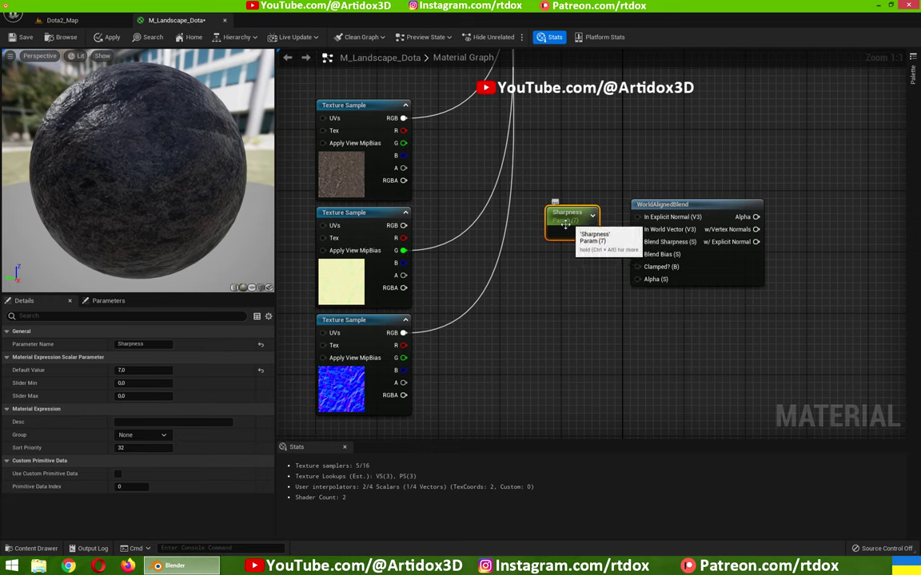
Step: Duplicate it as a Bias parameter of -2.2 wired to Blend Bias
key("ctrl+d")
type("Bias")
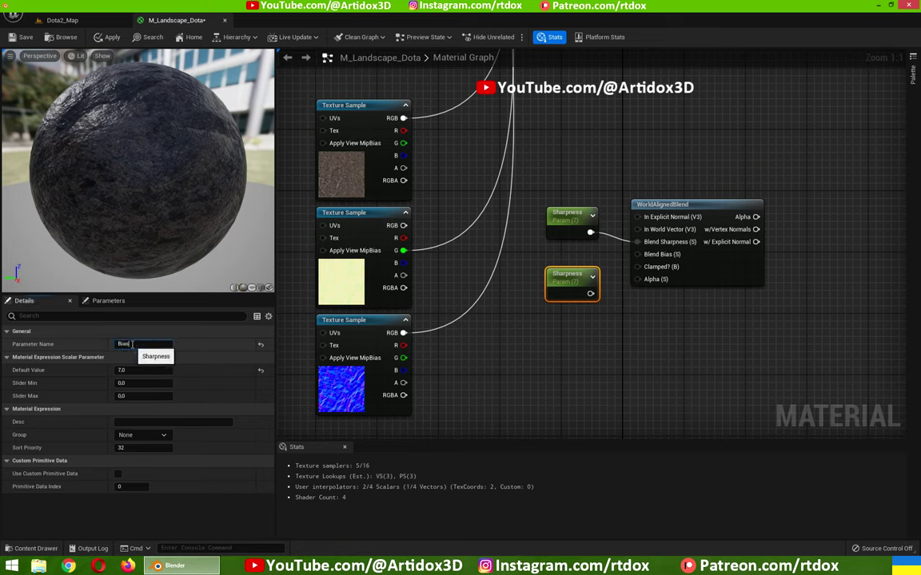
key("Return")
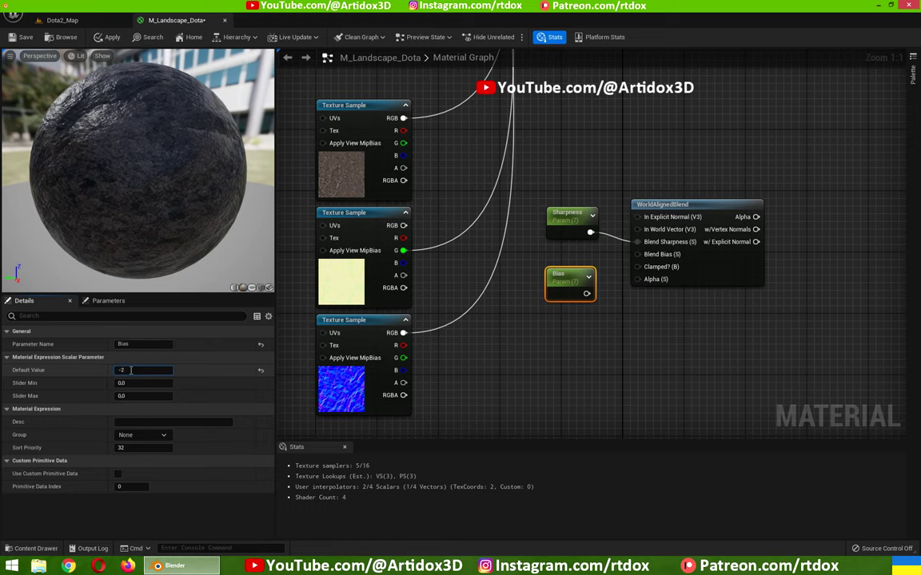
type("-2.2")
key("Return")
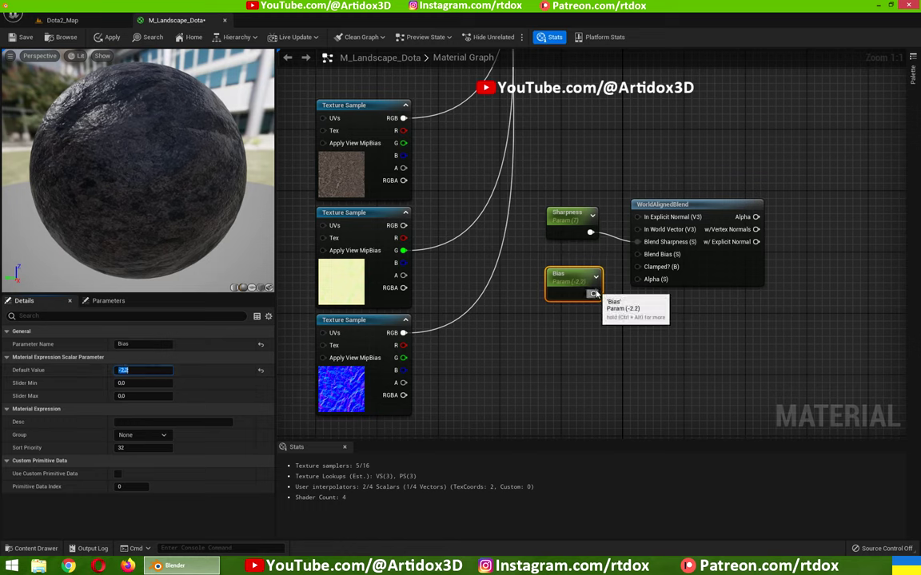
left_click_drag(594, 293, 637, 254)
left_click_drag(564, 283, 564, 269)
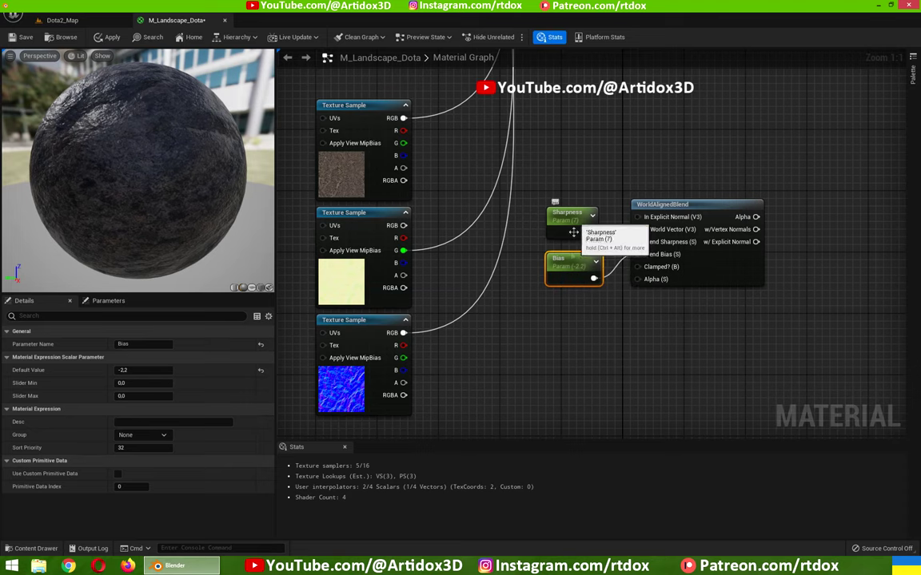
right_click_drag(576, 237, 497, 242)
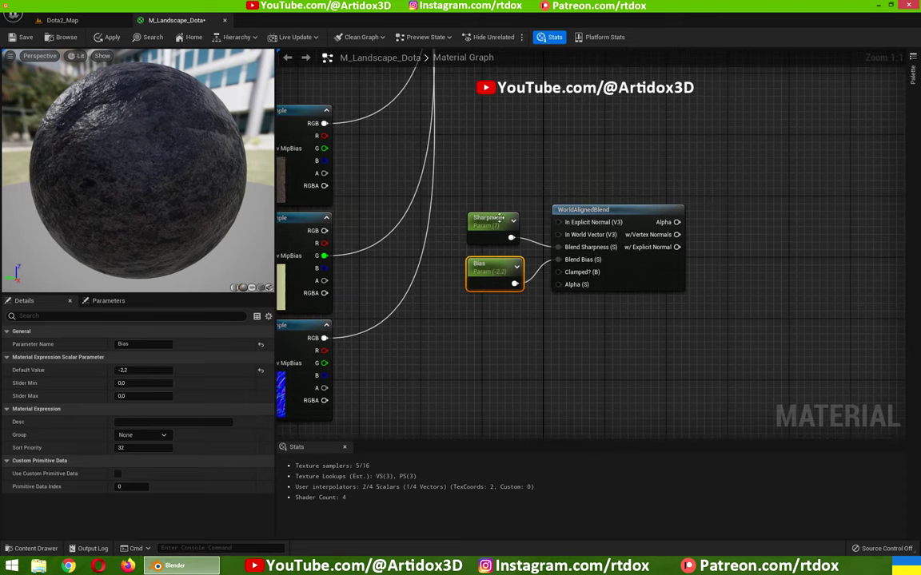
Step: Wire the WorldAlignedBlend Alpha output into the Alpha inputs of the three Lerps
right_click(513, 308)
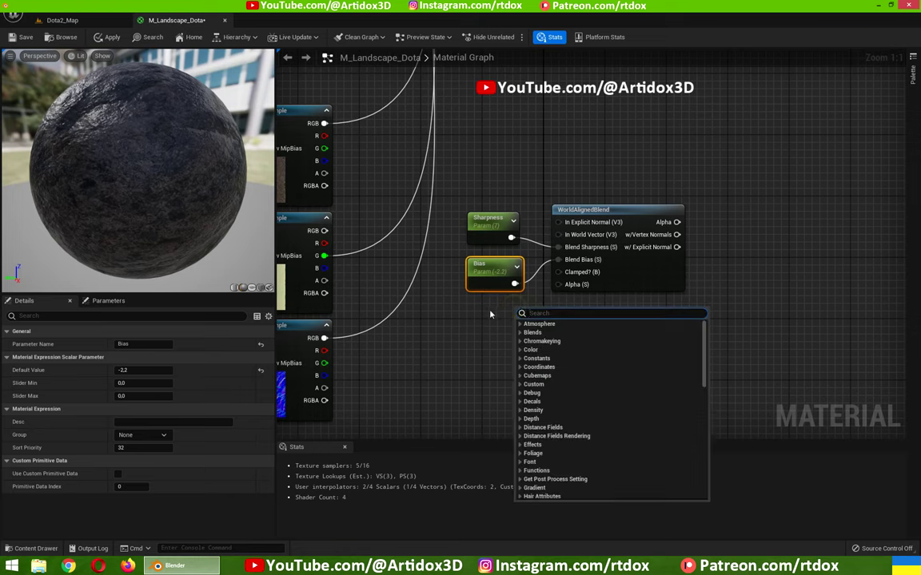
left_click(528, 315)
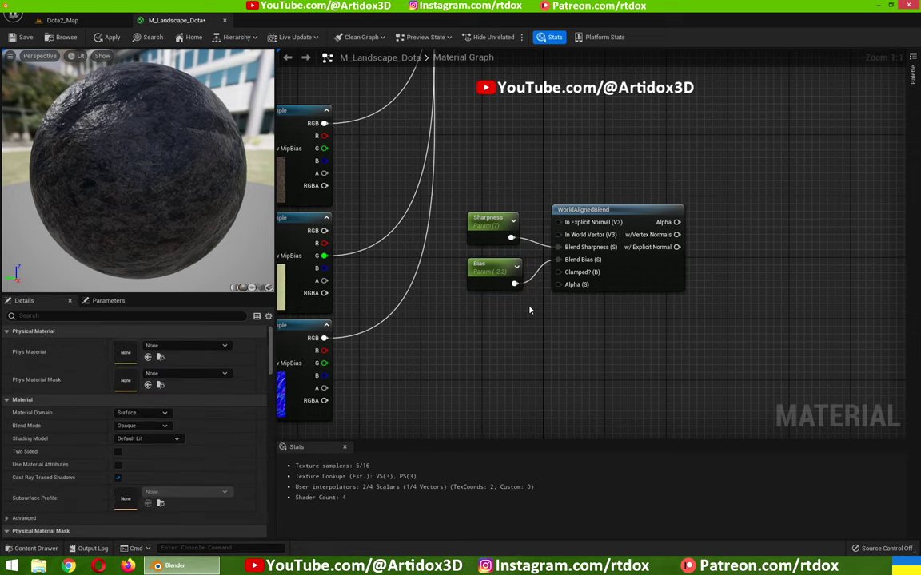
right_click_drag(530, 304, 591, 355)
mouse_move(627, 313)
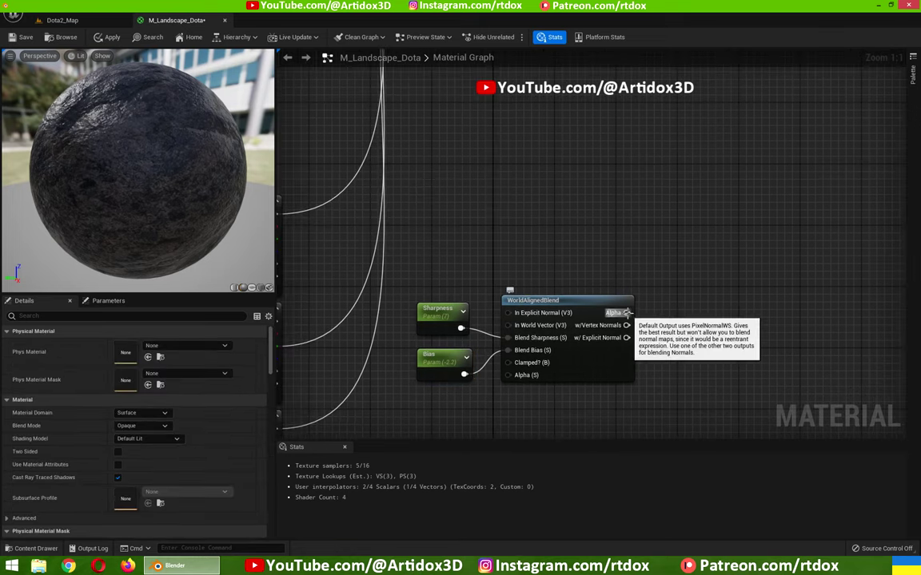
mouse_move(626, 314)
left_mouse_down()
mouse_move(526, 235)
mouse_move(493, 242)
left_mouse_up()
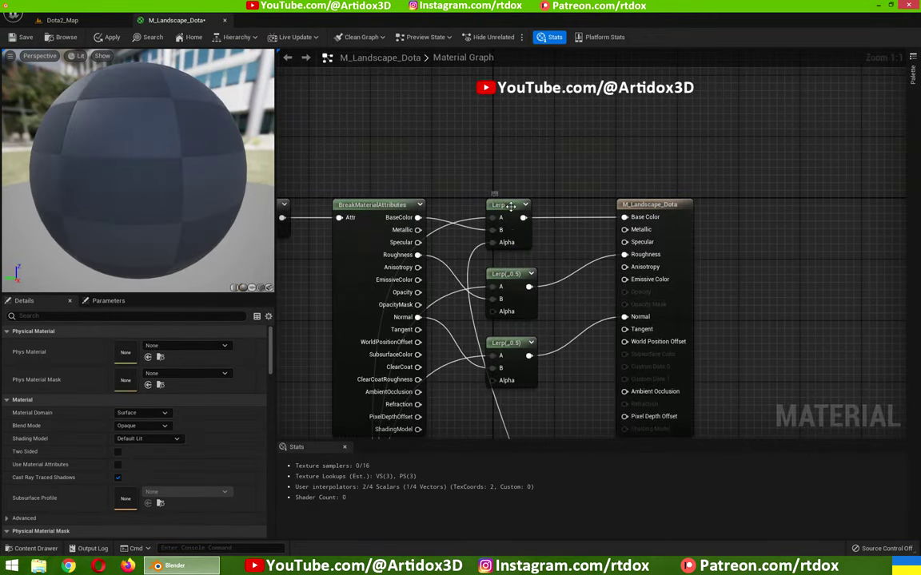
left_click(493, 223)
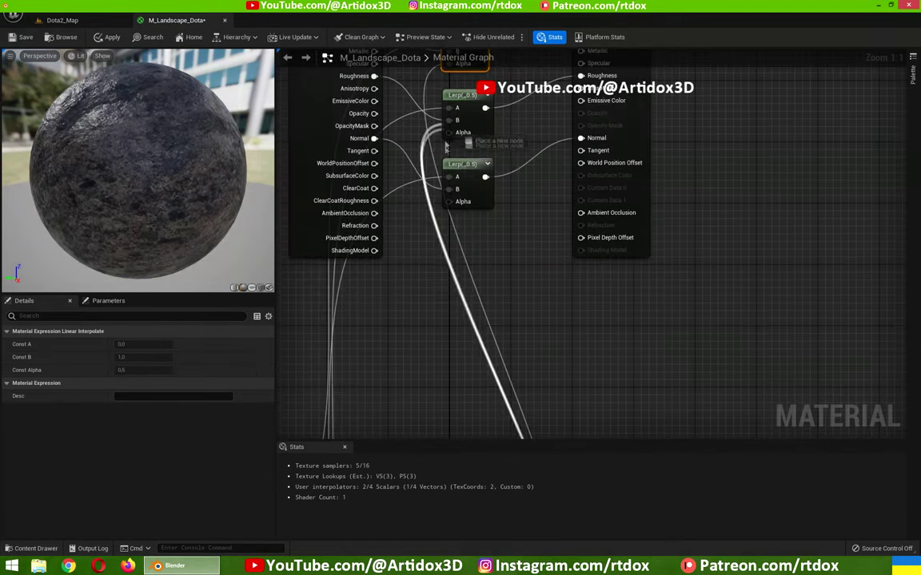
left_click_drag(524, 139, 448, 133)
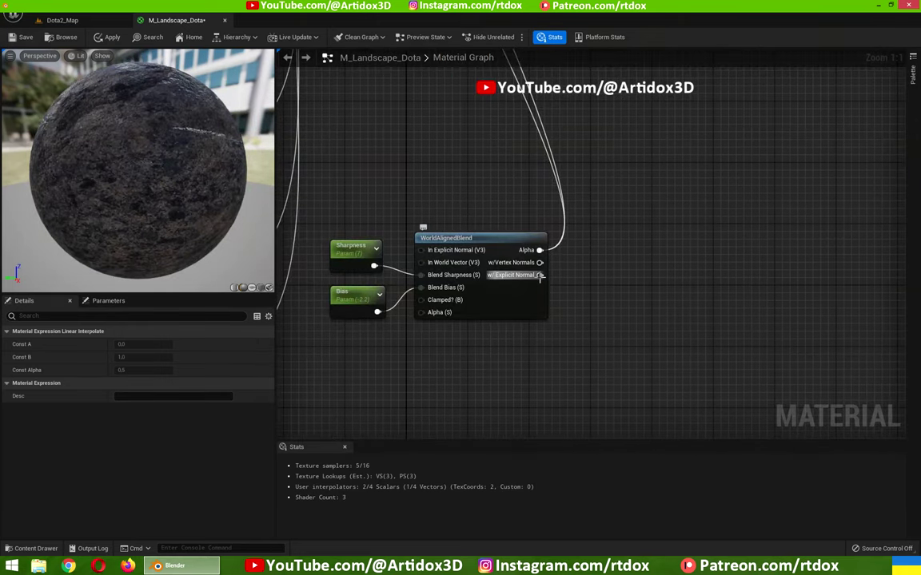
mouse_move(539, 275)
left_mouse_down()
mouse_move(596, 207)
mouse_move(428, 204)
mouse_move(406, 191)
left_mouse_up()
mouse_move(469, 207)
right_mouse_down()
mouse_move(613, 154)
mouse_move(559, 176)
mouse_move(532, 315)
mouse_move(460, 257)
mouse_move(483, 243)
right_mouse_up()
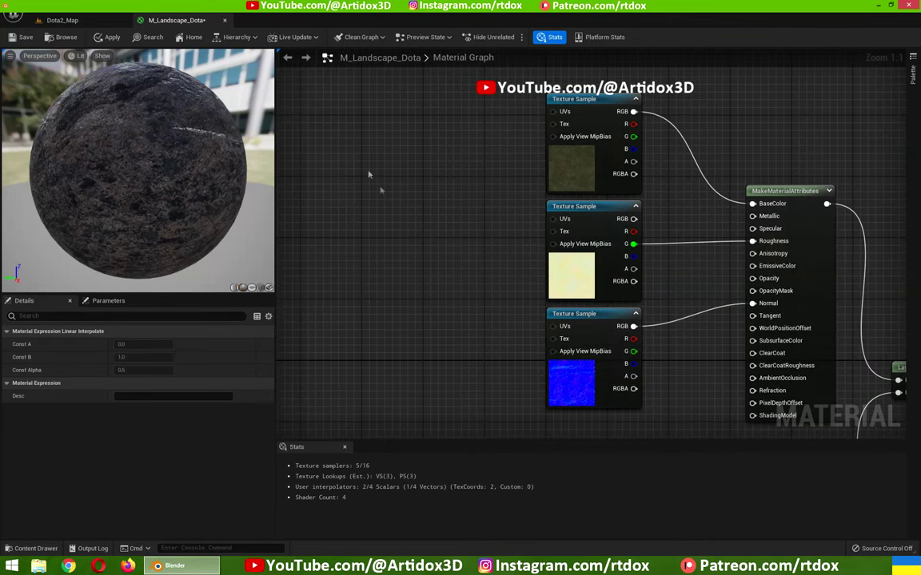
Step: Add a TextureCoordinate node to the graph
right_click(340, 151)
type("t")
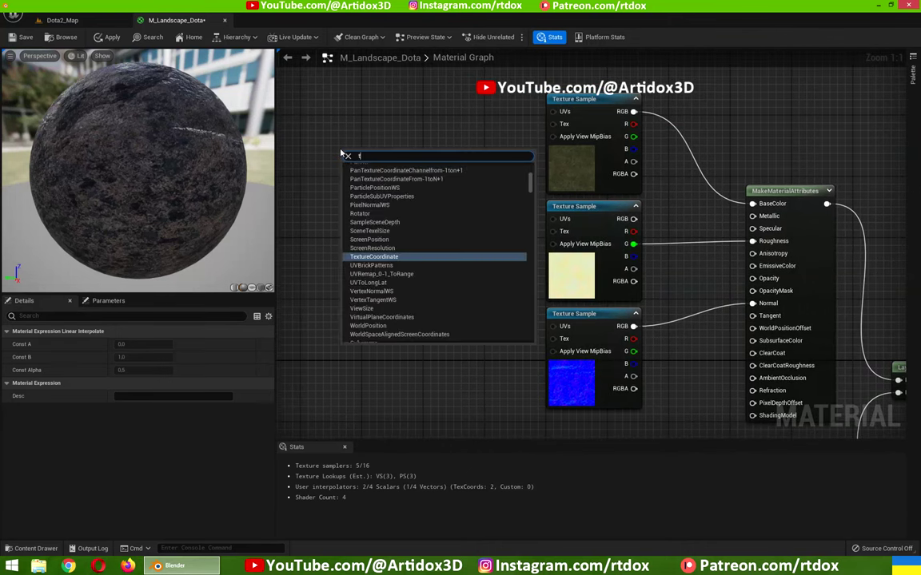
type("exture")
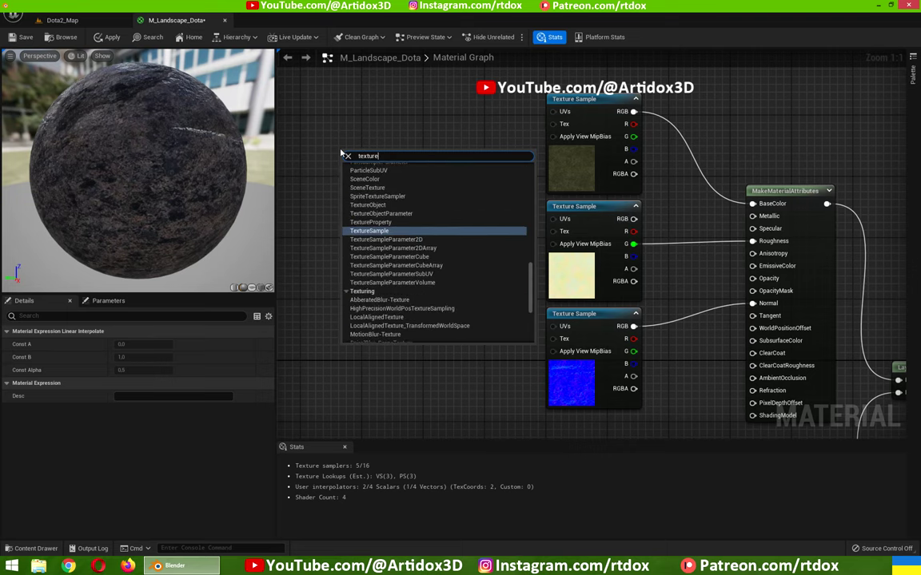
type("co")
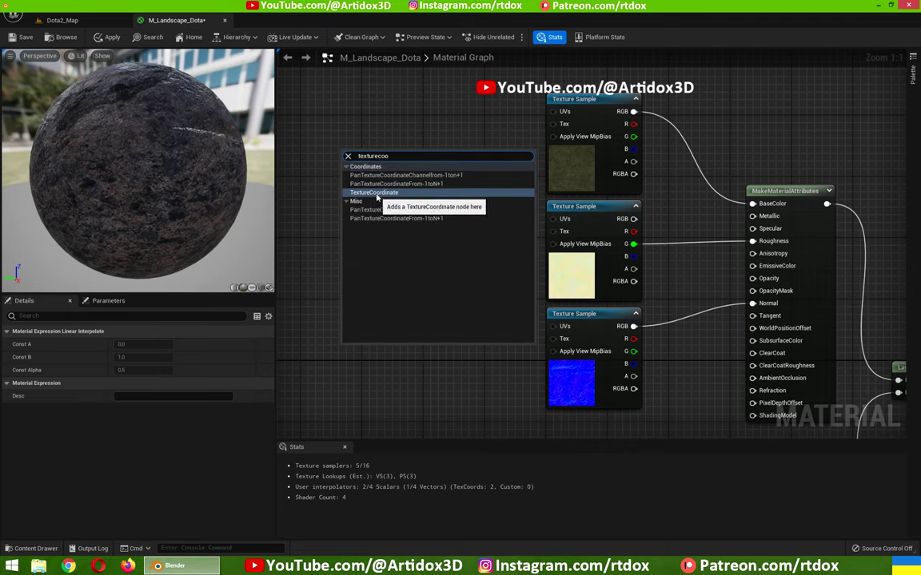
left_click(376, 194)
mouse_move(367, 160)
left_mouse_down()
mouse_move(350, 149)
mouse_move(406, 172)
left_mouse_up()
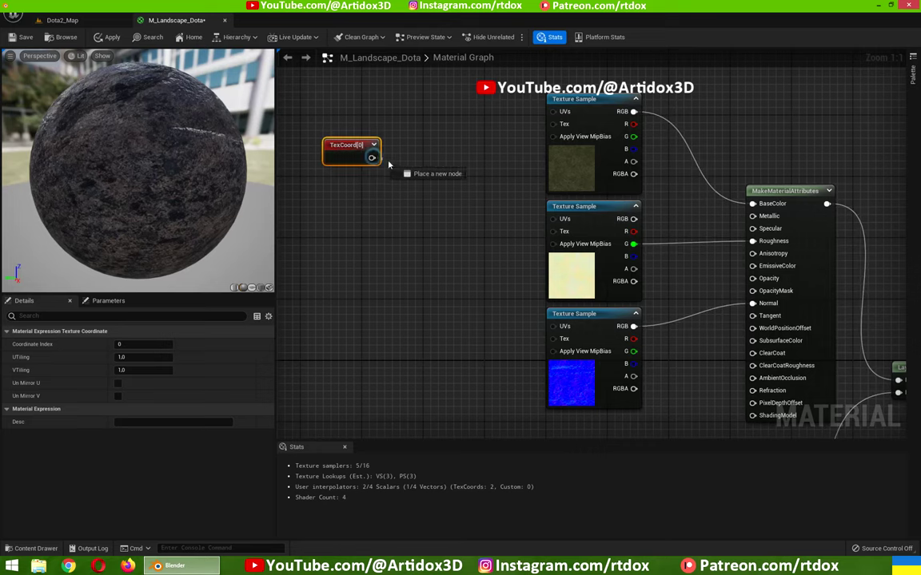
Step: Feed TexCoord into a new Multiply node and place a Constant below it
type("mul")
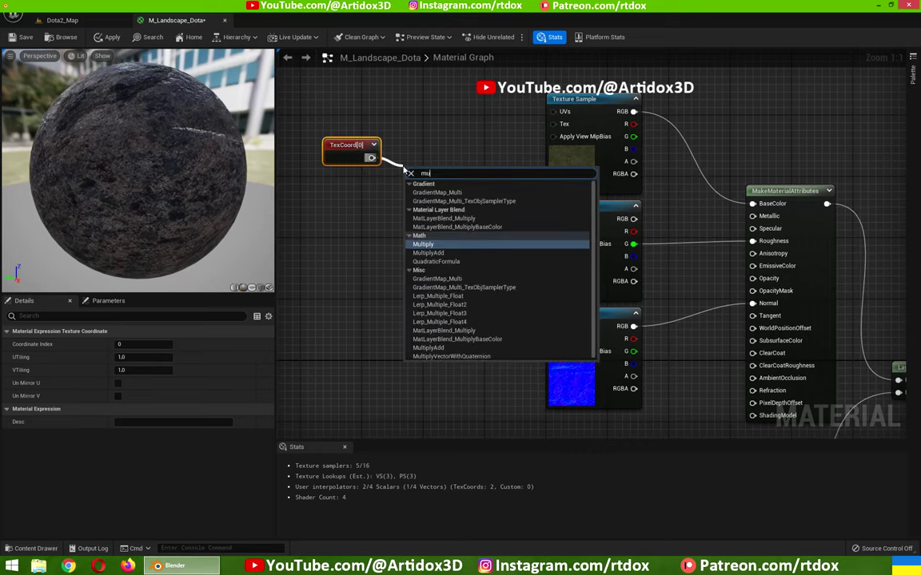
type("t")
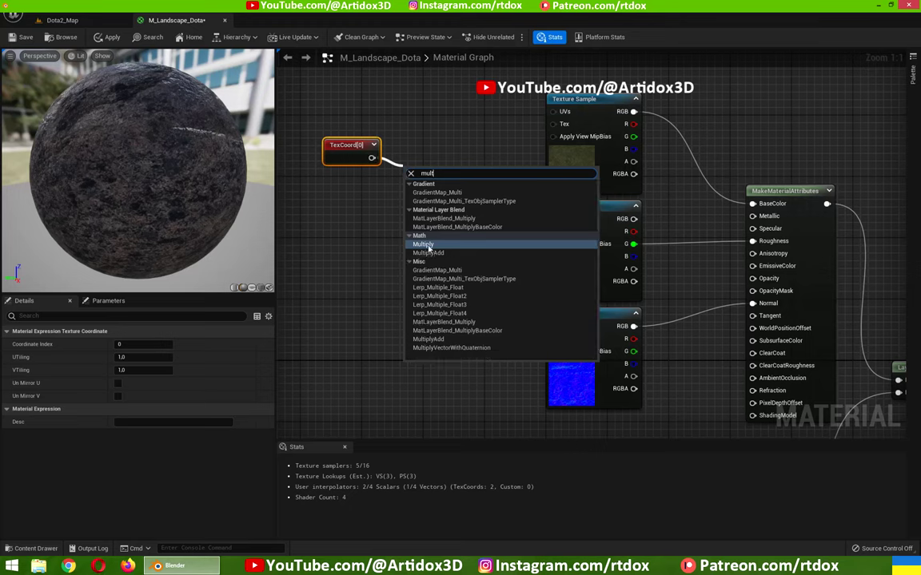
left_click(427, 245)
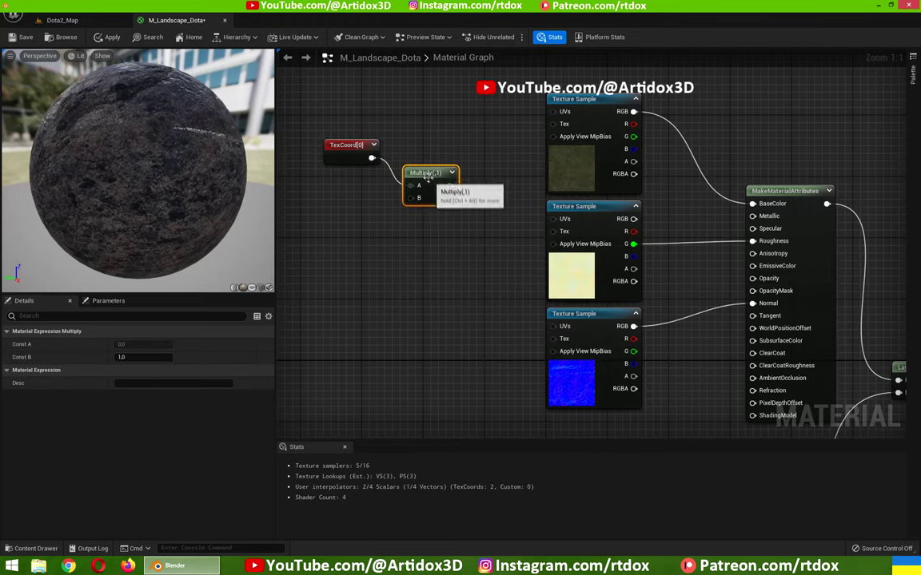
left_click_drag(420, 179, 416, 168)
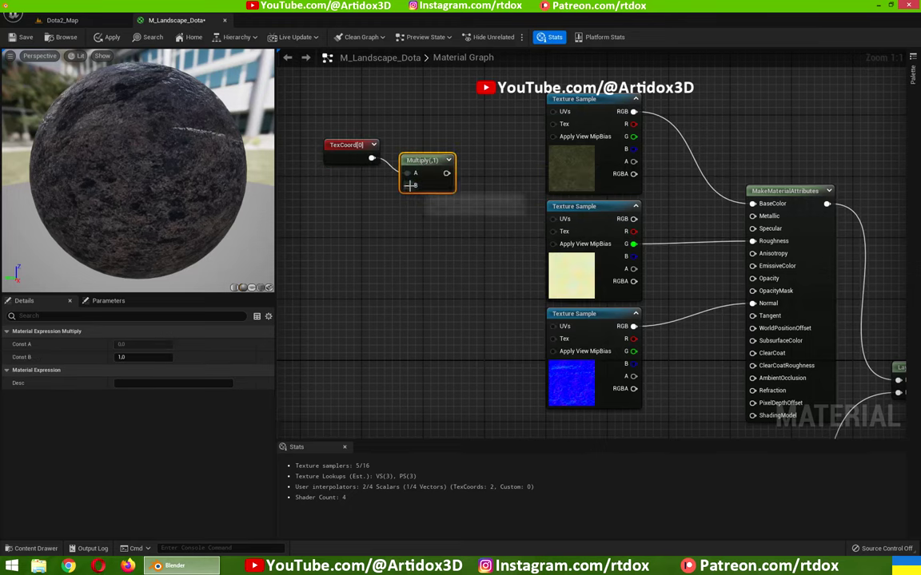
left_click(351, 210)
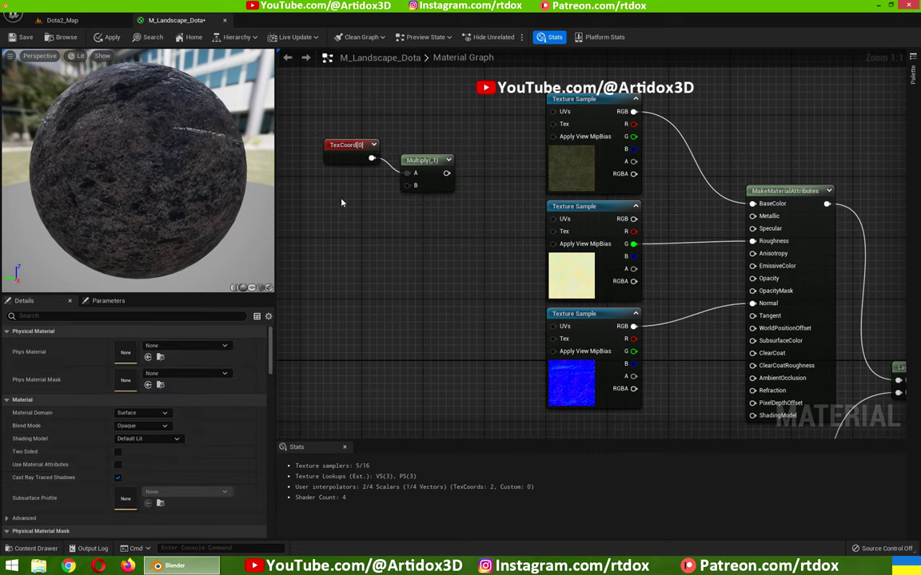
left_click(341, 196)
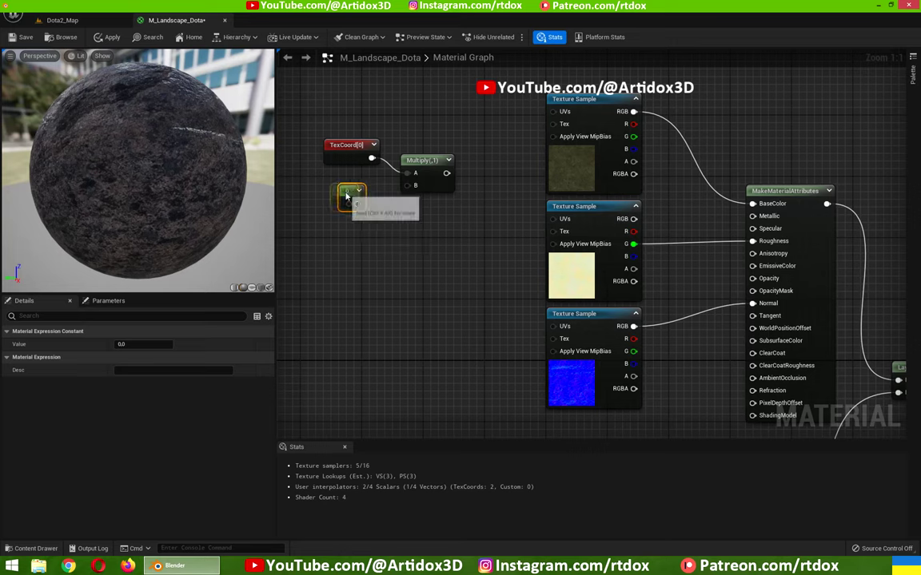
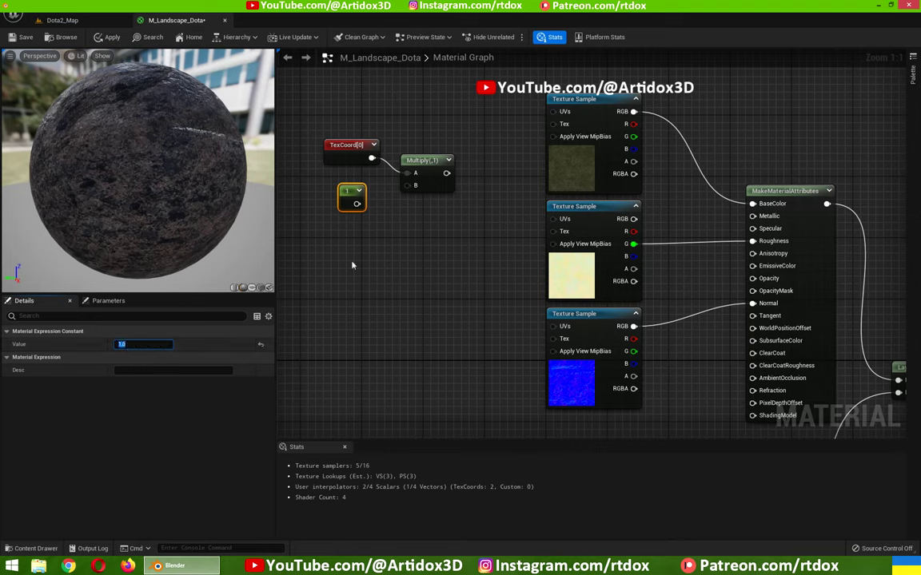
Step: Convert the Constant into a GrassTile scalar parameter feeding the Multiply's B input
right_click(349, 197)
left_click(378, 213)
type("Gra")
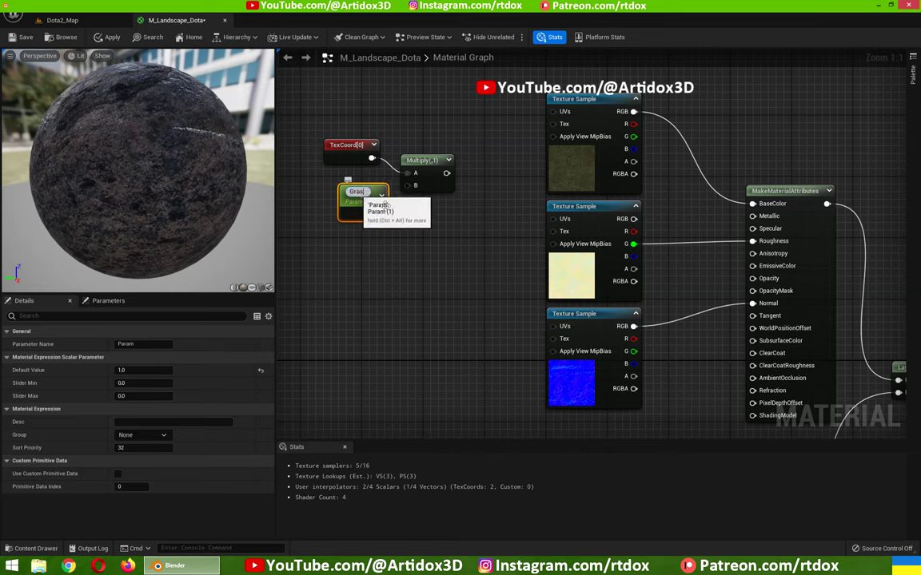
type("s")
key("Return")
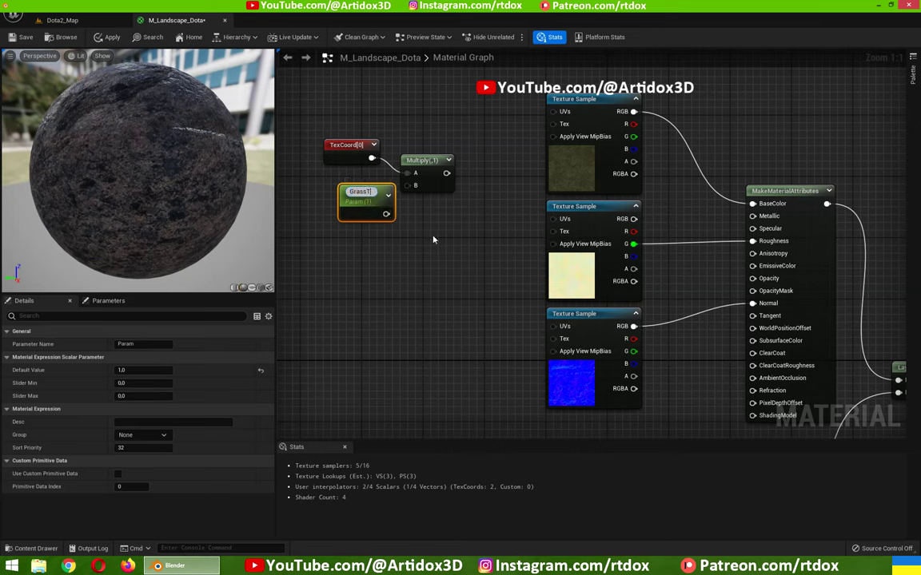
key("Return")
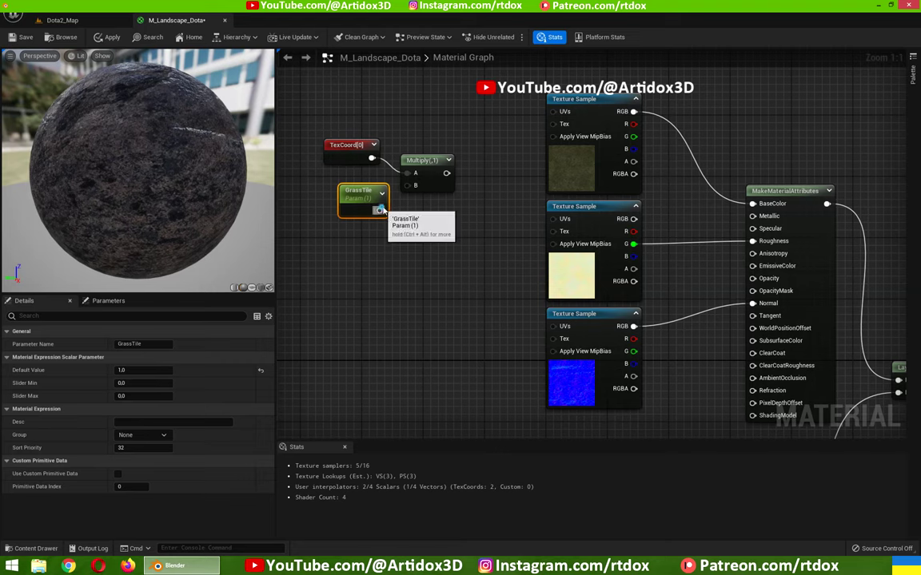
mouse_move(380, 210)
left_mouse_down()
mouse_move(407, 185)
mouse_move(354, 201)
left_mouse_up()
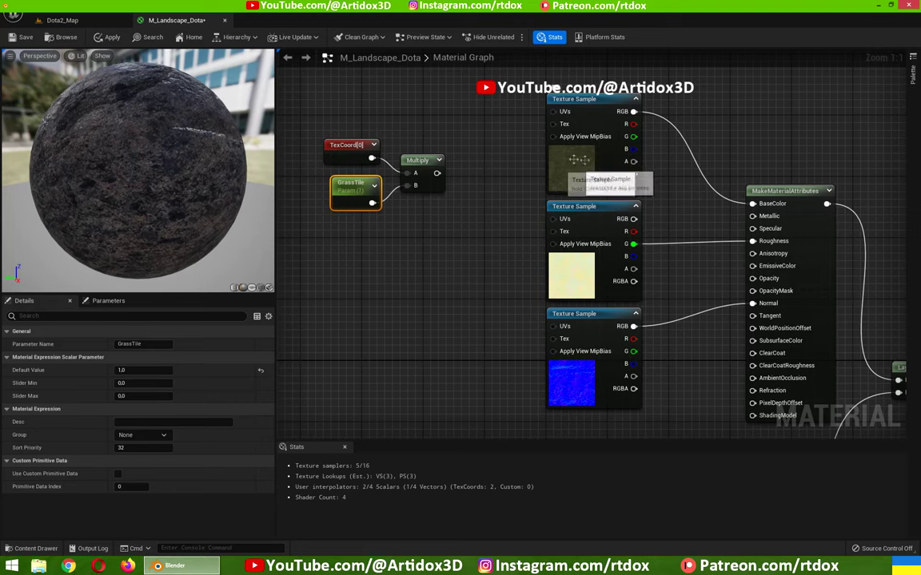
Step: Drive all three grass Texture Samples' UVs with the TexCoord × GrassTile Multiply, then select those tiling nodes
left_click_drag(437, 173, 561, 113)
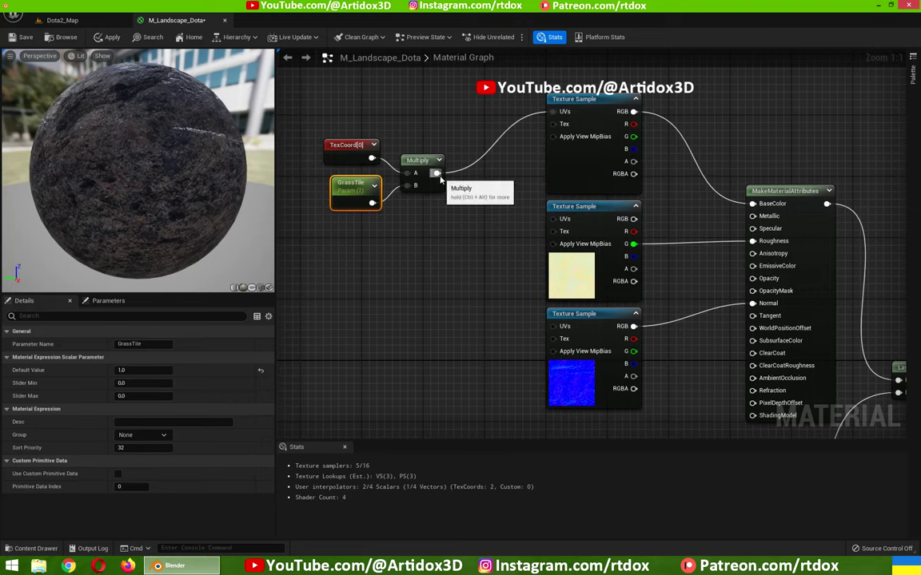
left_click_drag(437, 173, 551, 218)
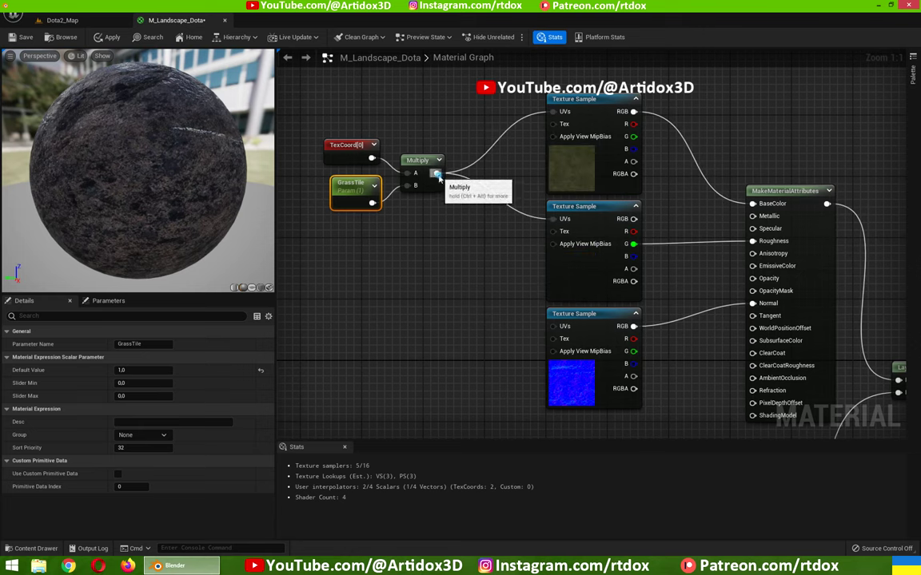
left_click_drag(438, 172, 553, 326)
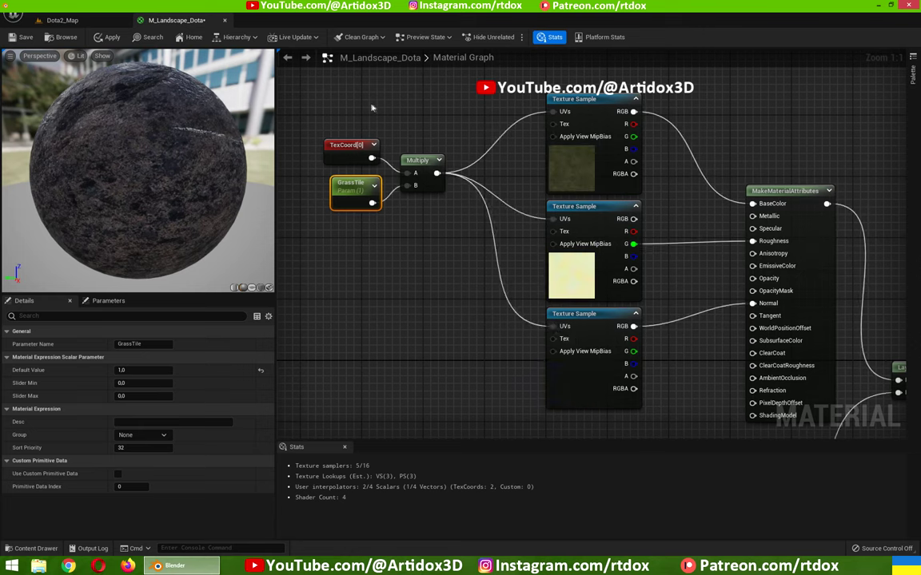
left_click_drag(320, 125, 404, 177)
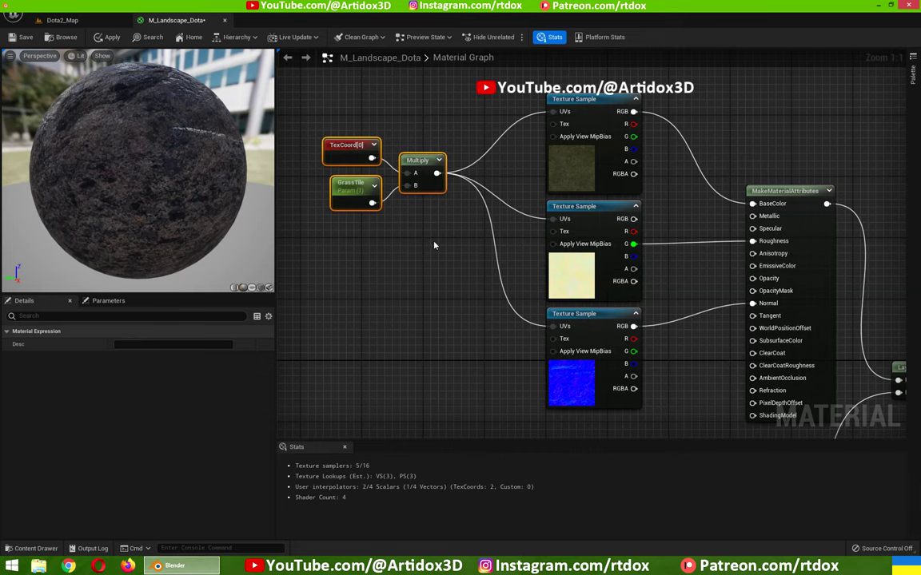
right_click_drag(431, 263, 470, 161)
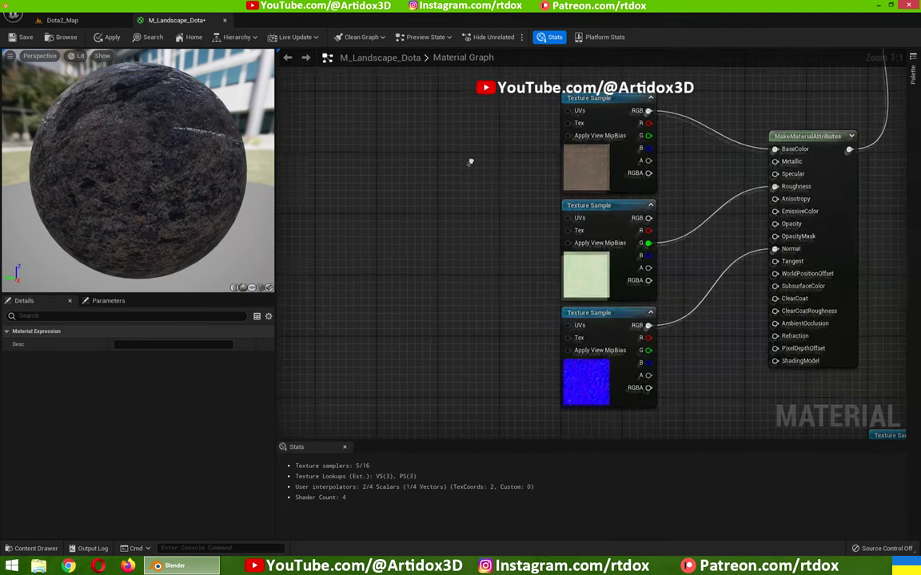
Step: Paste the tiling nodes by the ground textures, rename the parameter GroundTile, and wire it into their UVs
key("ctrl+x")
key("ctrl+v")
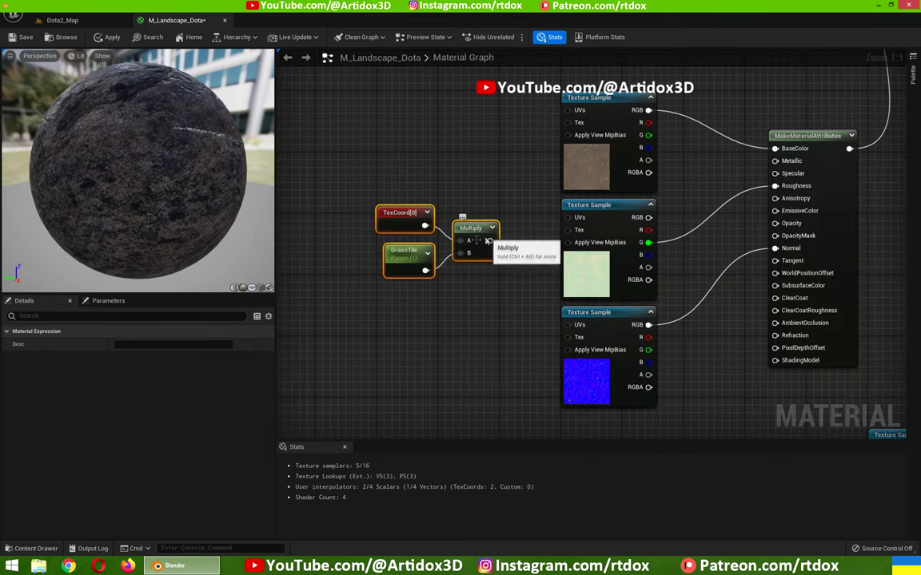
left_click(408, 254)
left_click(140, 344)
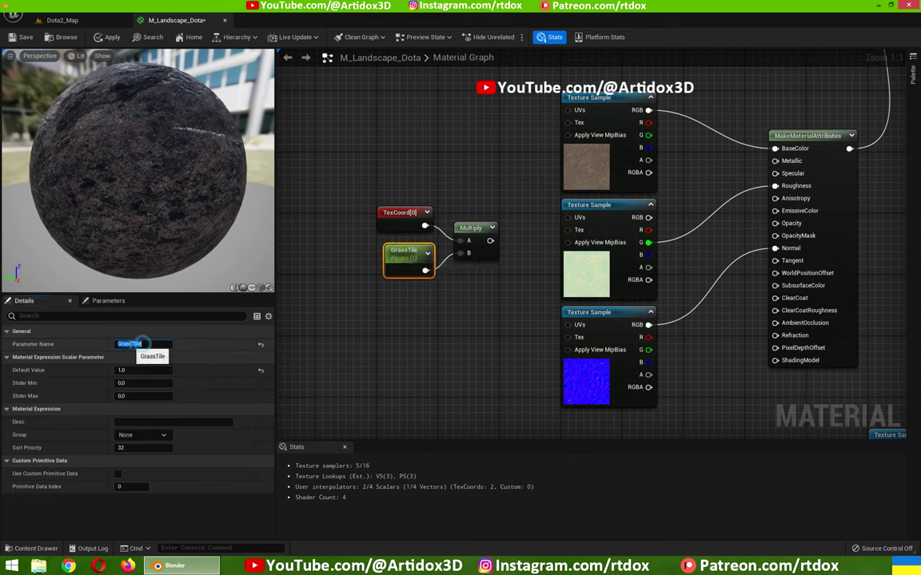
type("round")
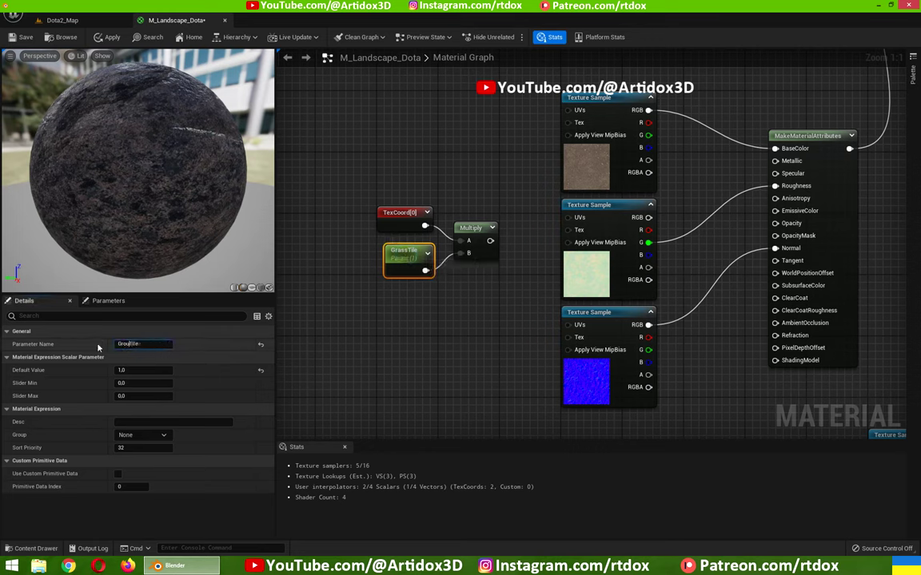
key("Return")
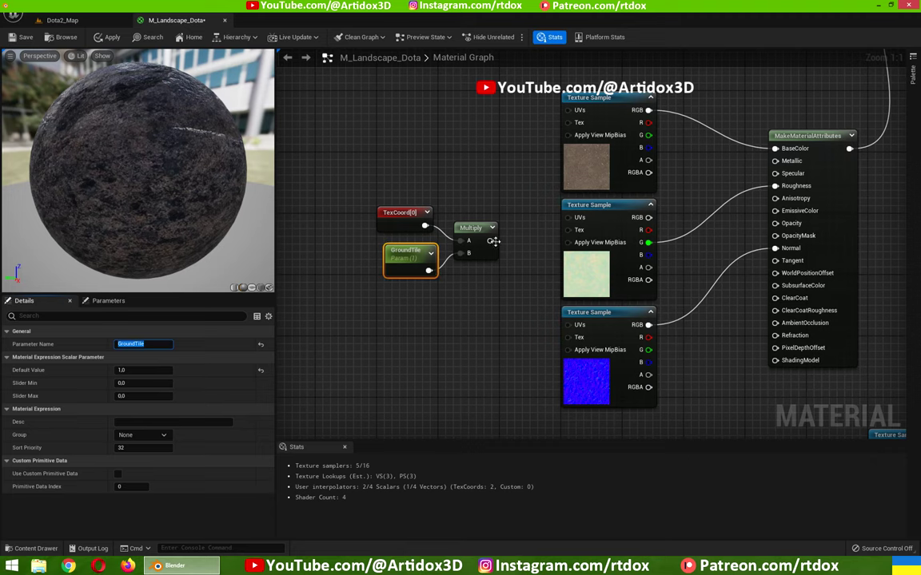
left_click_drag(493, 240, 567, 109)
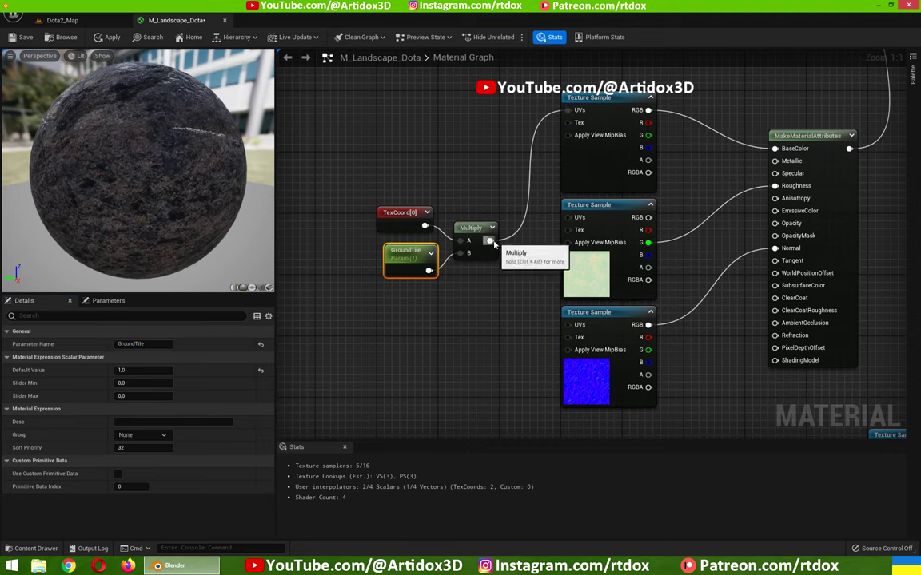
left_click_drag(493, 241, 567, 325)
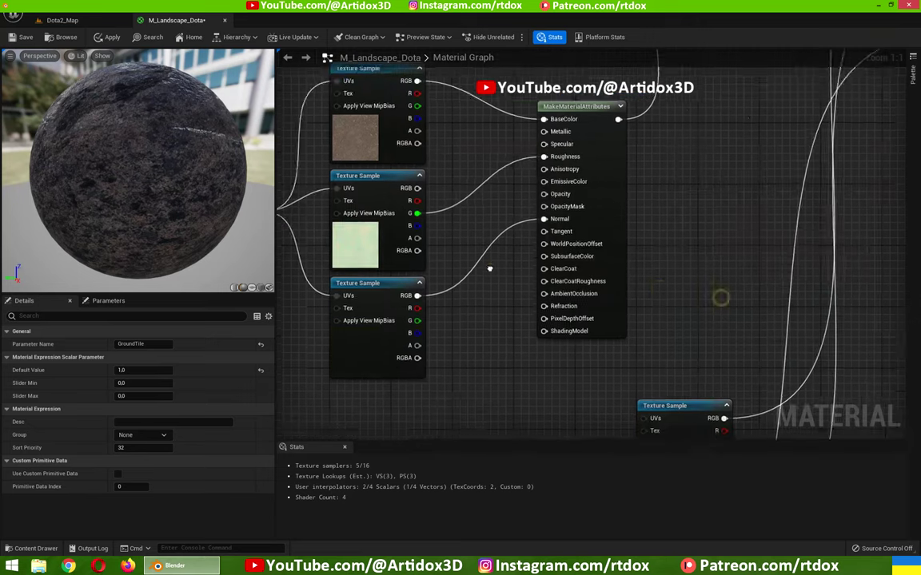
Step: Paste tiling nodes beside the rock textures as RockTile and wire them into the rock samples' UVs
left_click(460, 234)
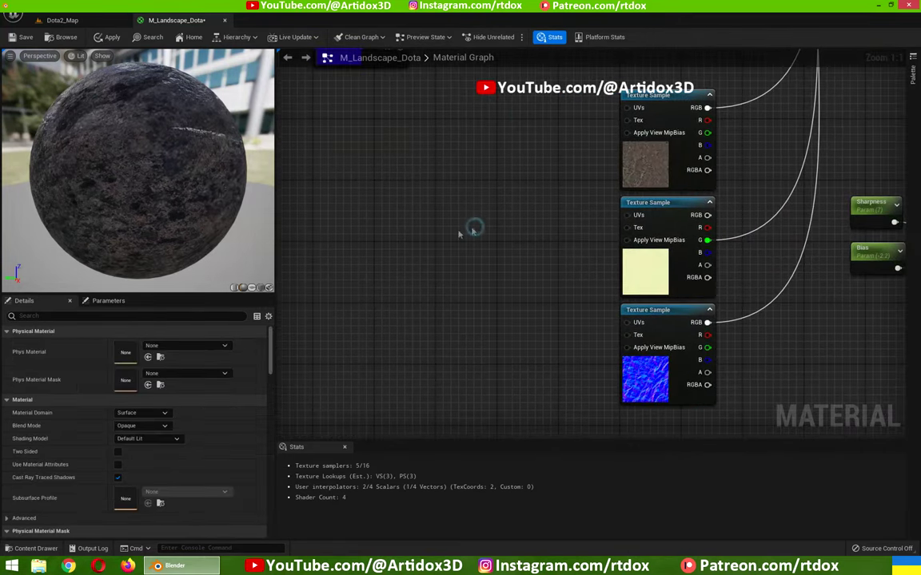
key("ctrl+v")
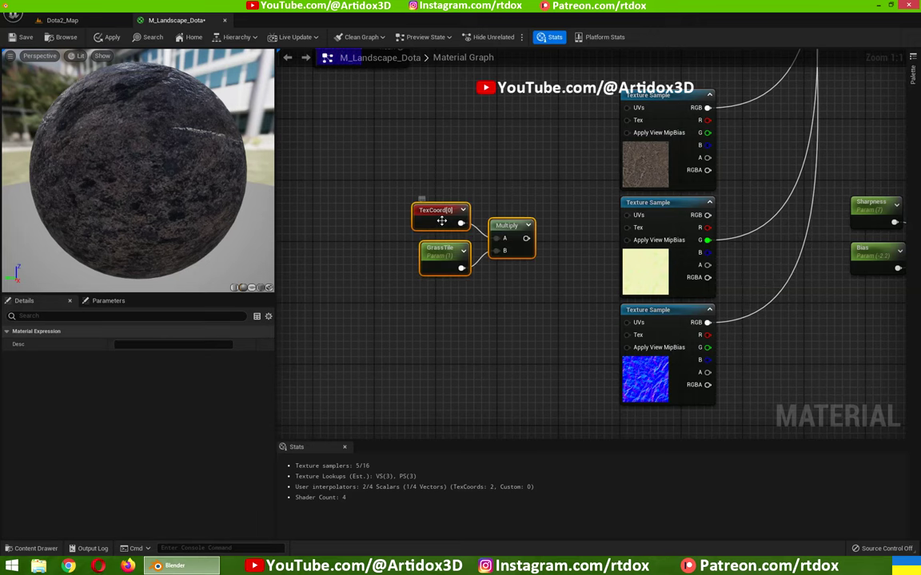
left_click(442, 255)
left_click(128, 344)
type("RockTile")
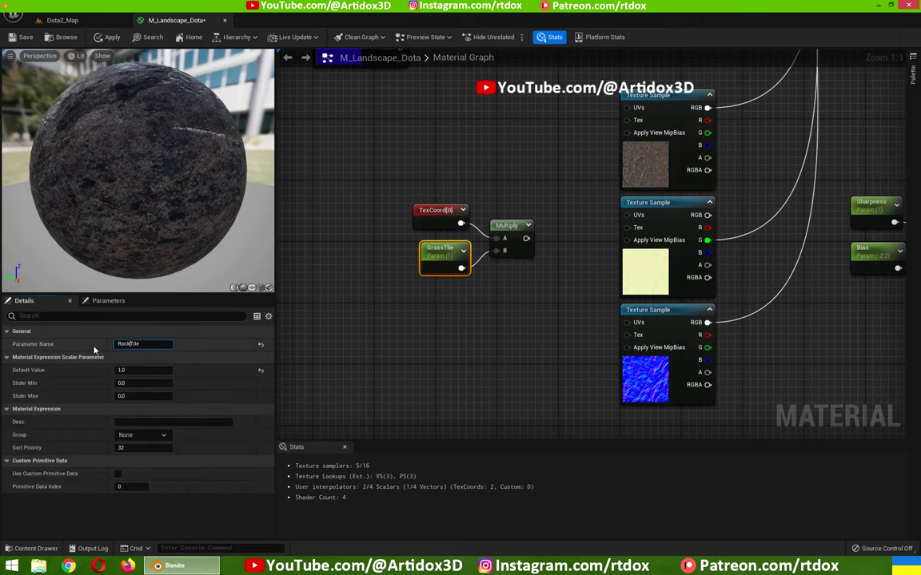
left_click_drag(526, 239, 627, 107)
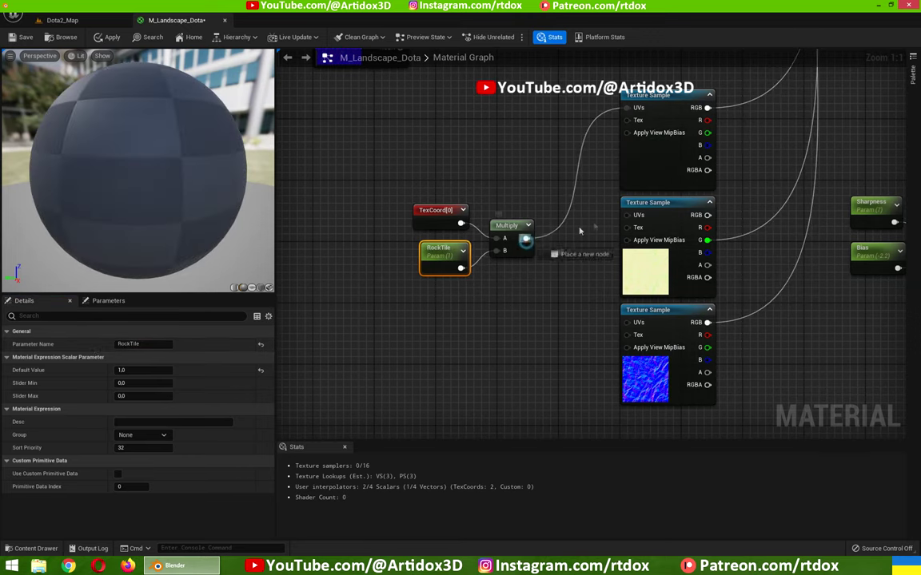
mouse_move(526, 238)
left_mouse_down()
mouse_move(627, 215)
mouse_move(609, 317)
mouse_move(627, 322)
left_mouse_up()
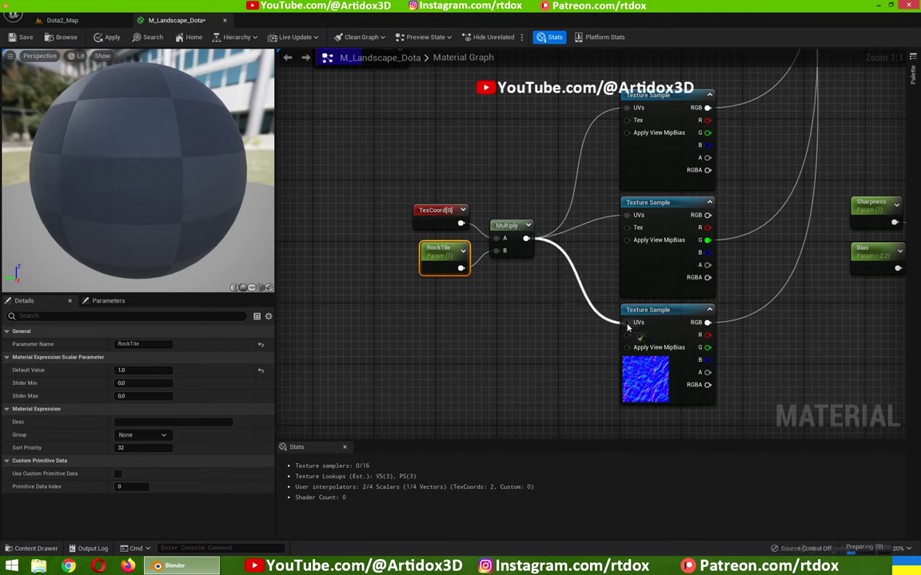
Step: Save the M_Landscape_Dota material and return to the Dota2_Map level
right_click_drag(764, 221, 537, 351)
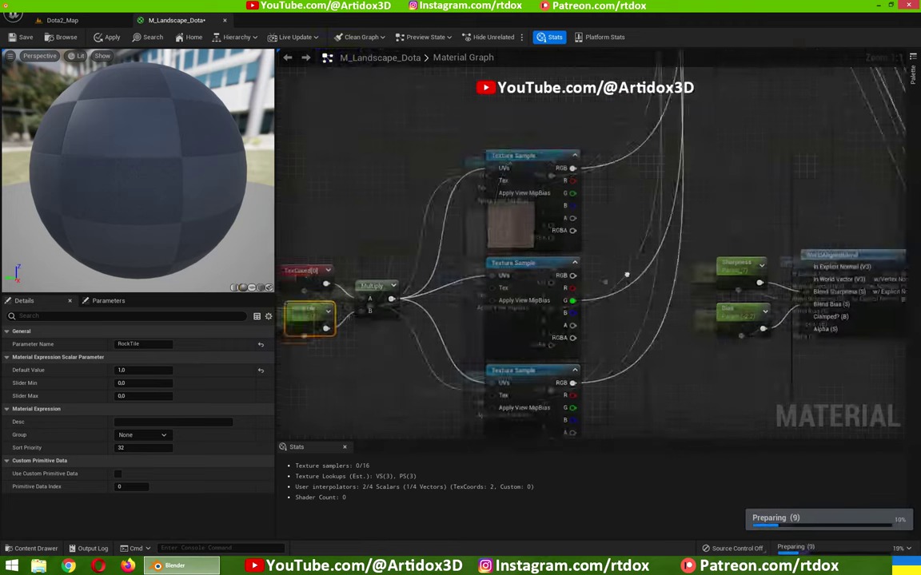
scroll(537, 351, "down", 2)
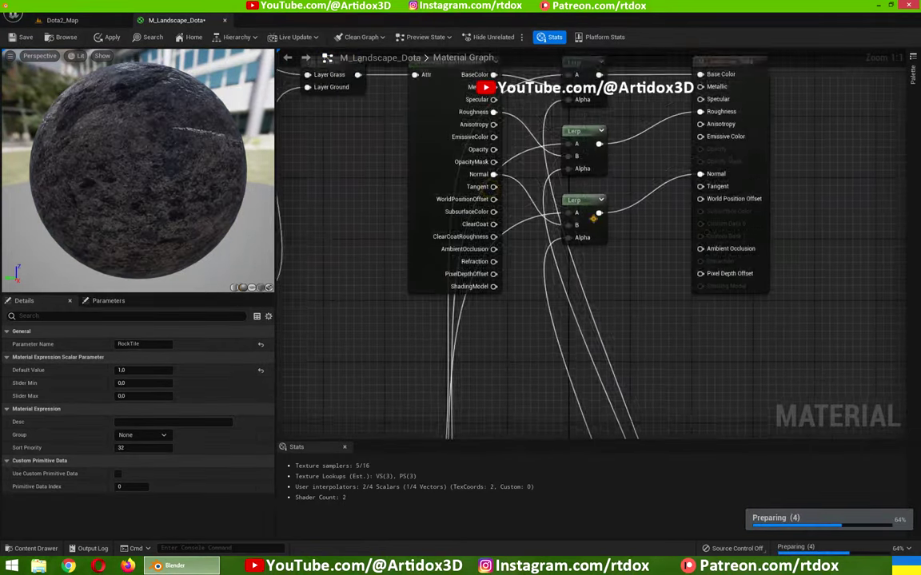
right_click_drag(537, 351, 614, 305)
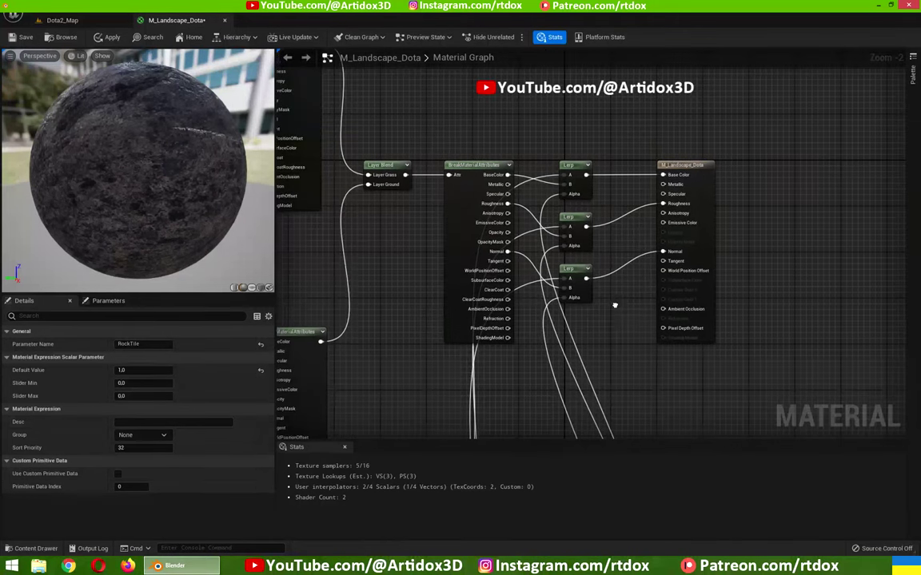
left_click(22, 40)
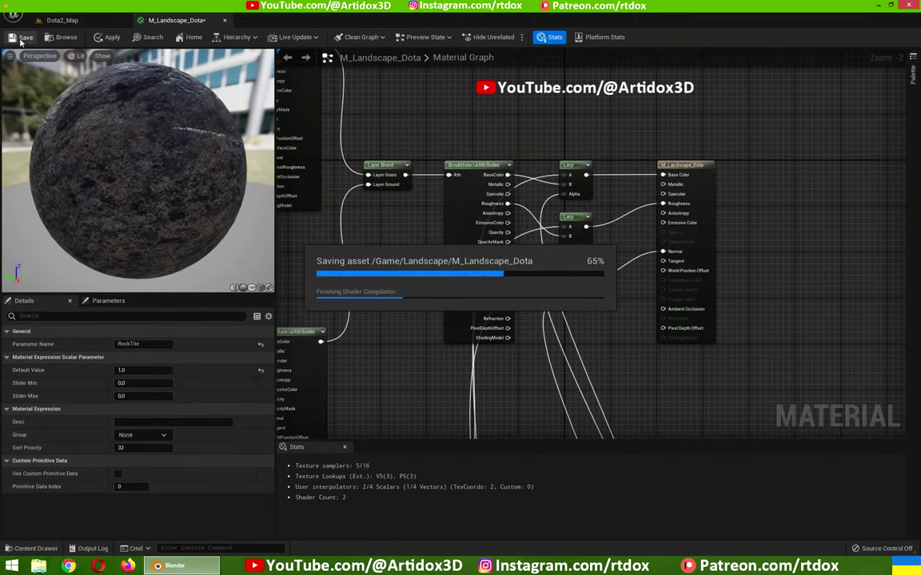
left_click(63, 21)
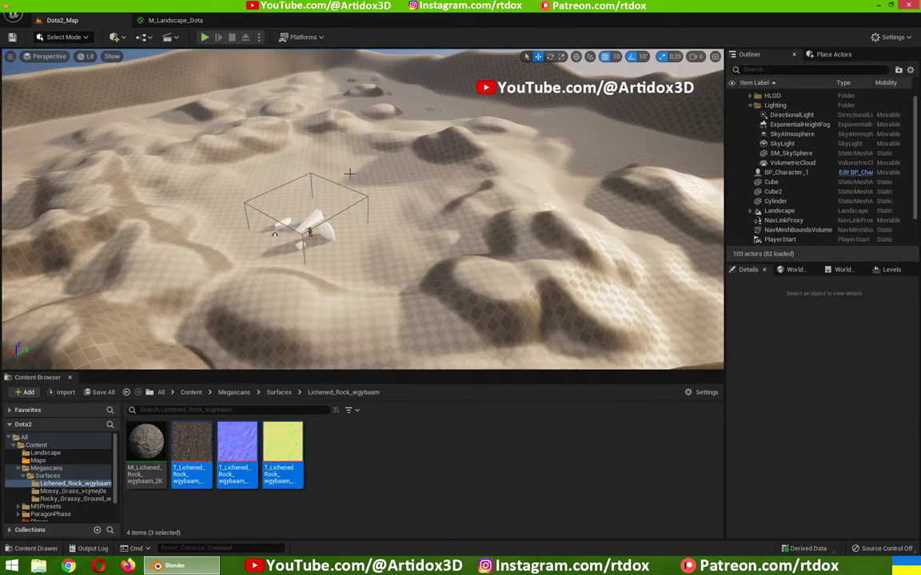
Step: Select the landscape and assign M_Landscape_Dota from the Landscape folder as its Landscape Material
left_click(395, 199)
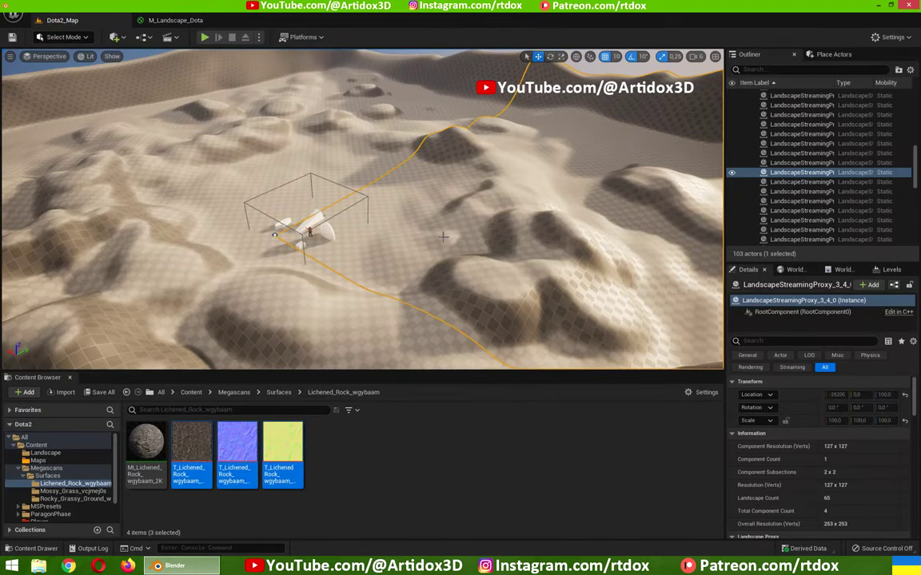
right_click_drag(420, 261, 436, 272)
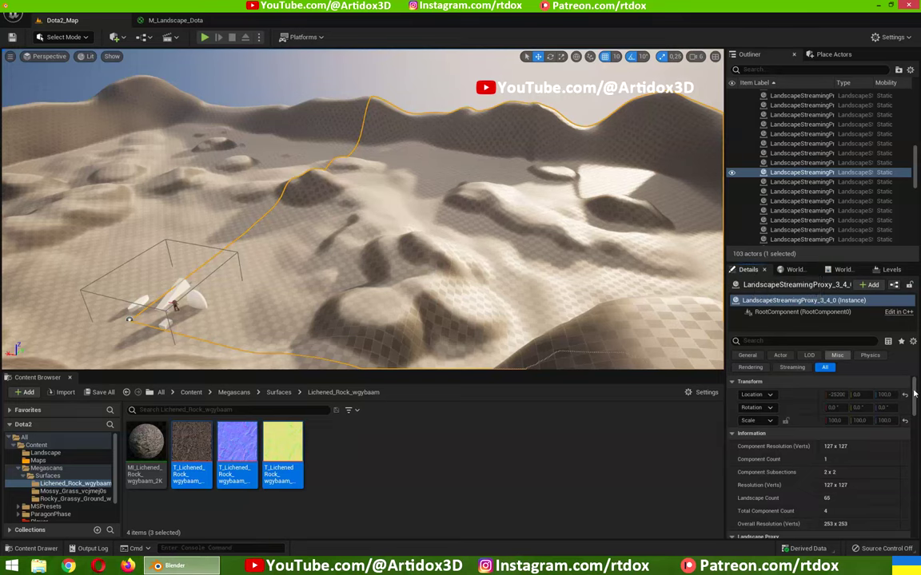
left_click_drag(916, 399, 916, 438)
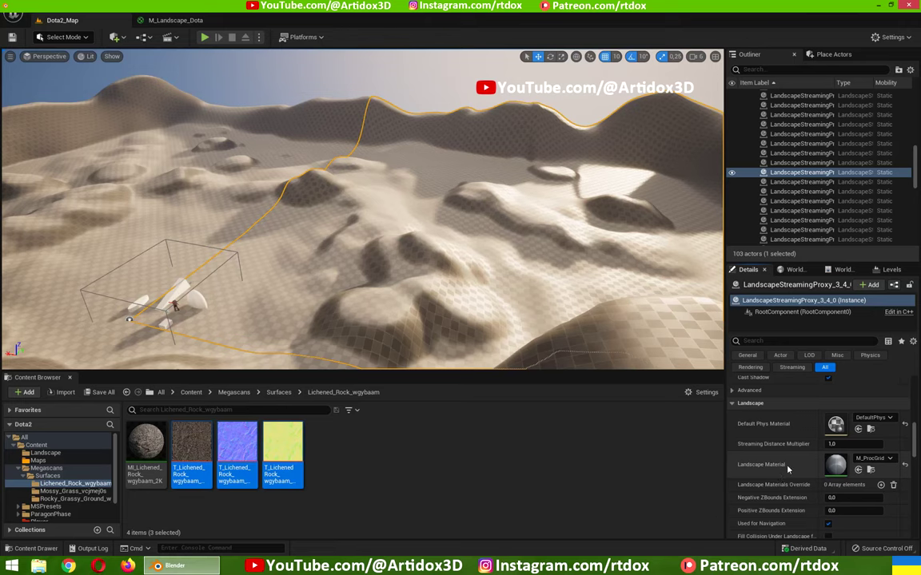
left_click(51, 453)
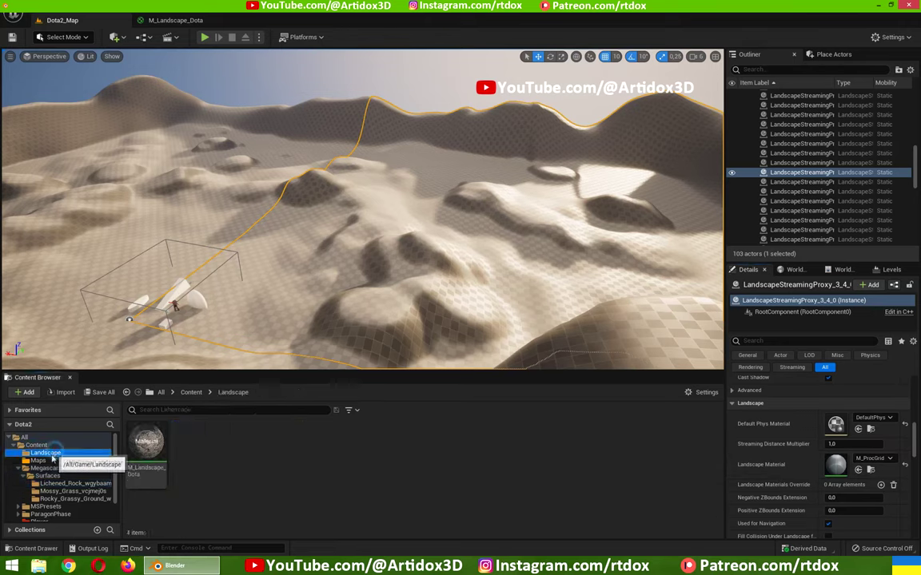
left_click(147, 451)
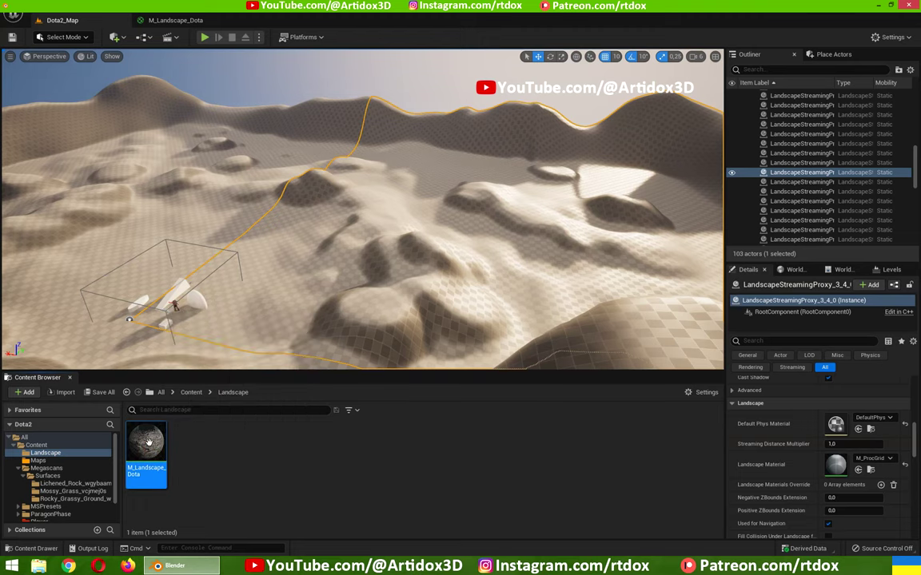
mouse_move(146, 448)
left_mouse_down()
mouse_move(329, 478)
mouse_move(209, 453)
left_mouse_up()
left_click(152, 442)
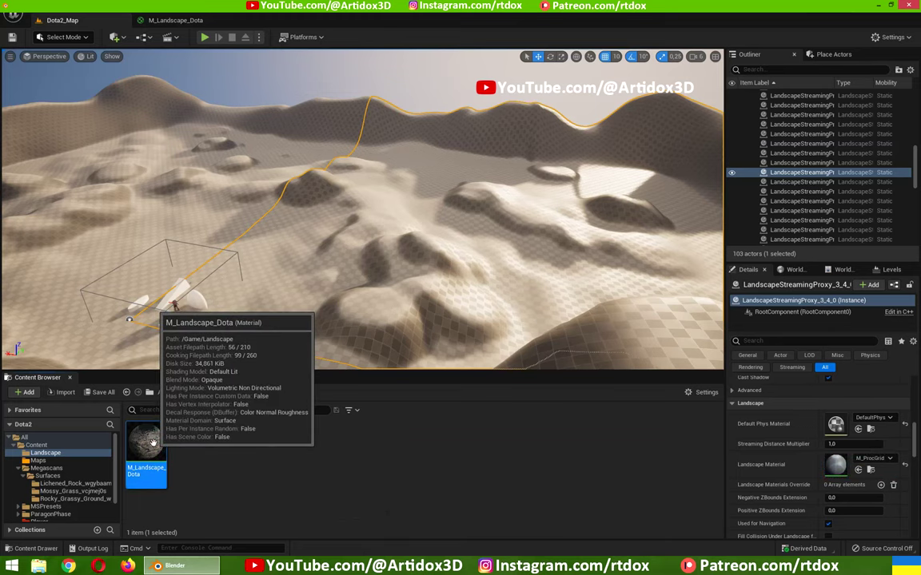
Step: Create a material instance of M_Landscape_Dota named MI_Landscape_Dota_Inst and open it
right_click(154, 442)
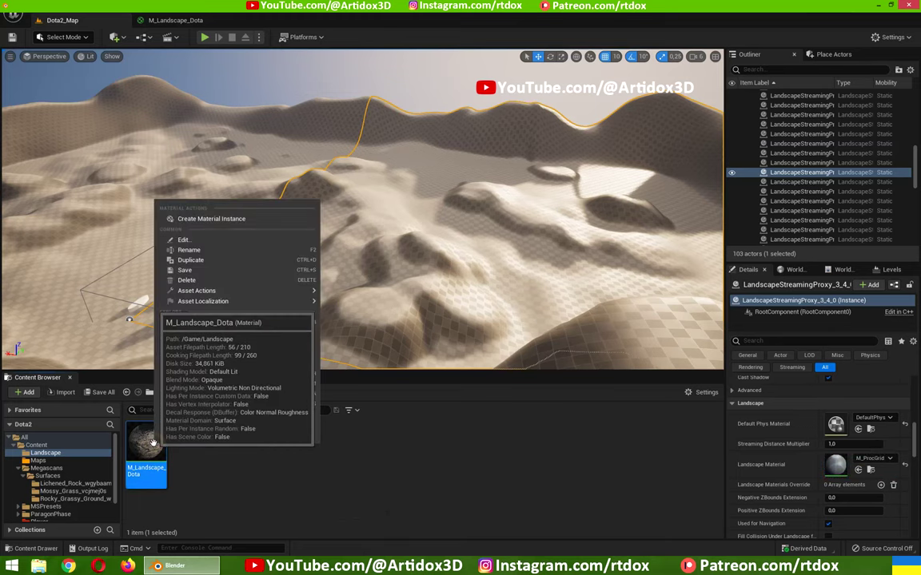
left_click(229, 219)
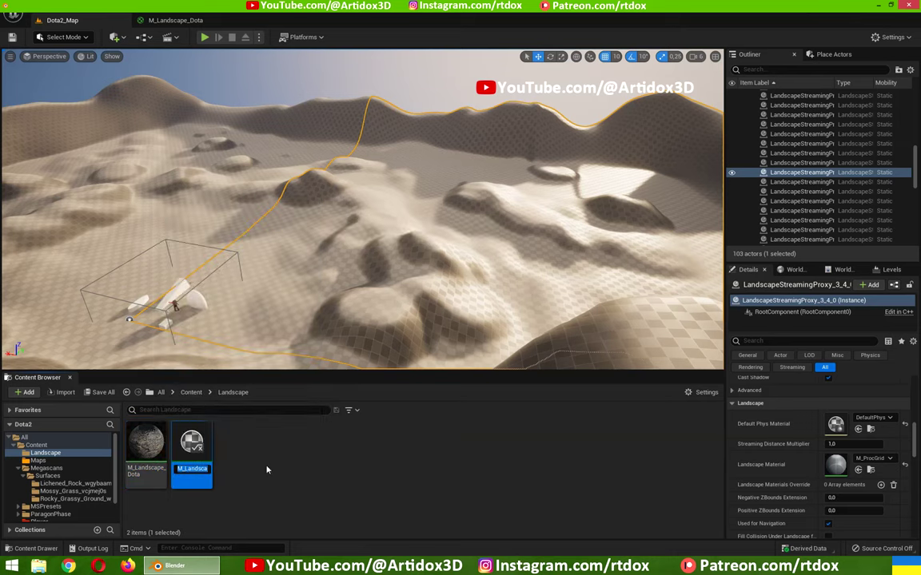
key("Home")
type("I")
key("Return")
double_click(206, 452)
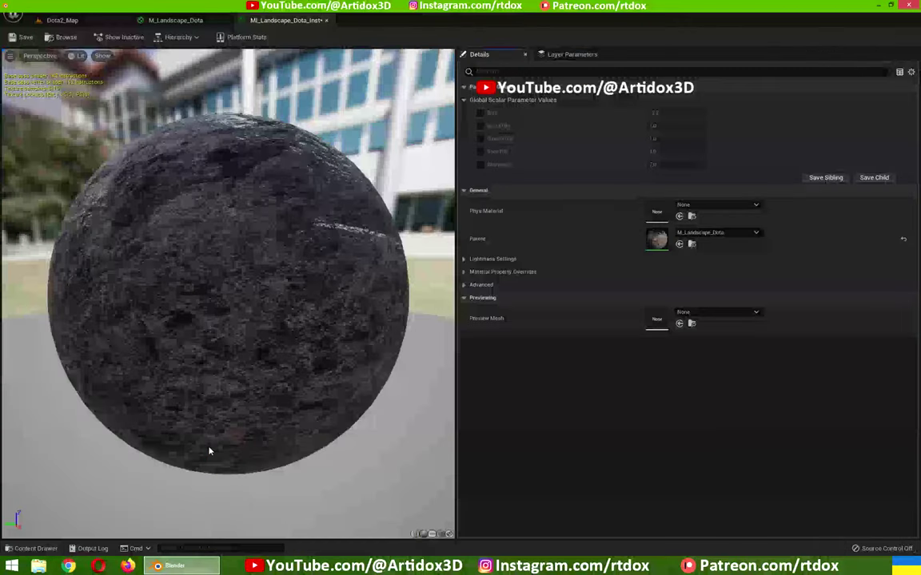
Step: Enable overrides for Bias, GrassTile, GroundTile, RockTile and Sharpness
left_click(480, 113)
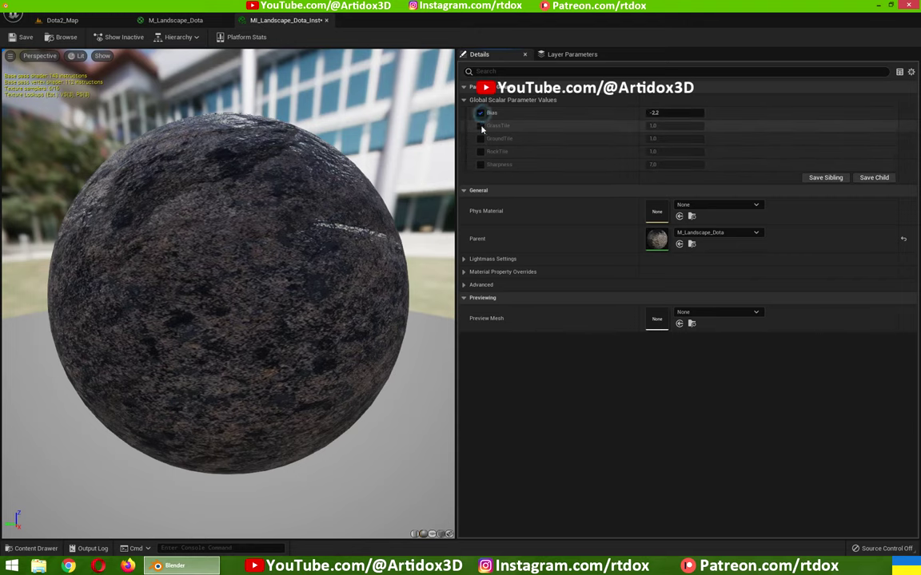
left_click(480, 125)
left_click(481, 138)
left_click(481, 151)
left_click(481, 164)
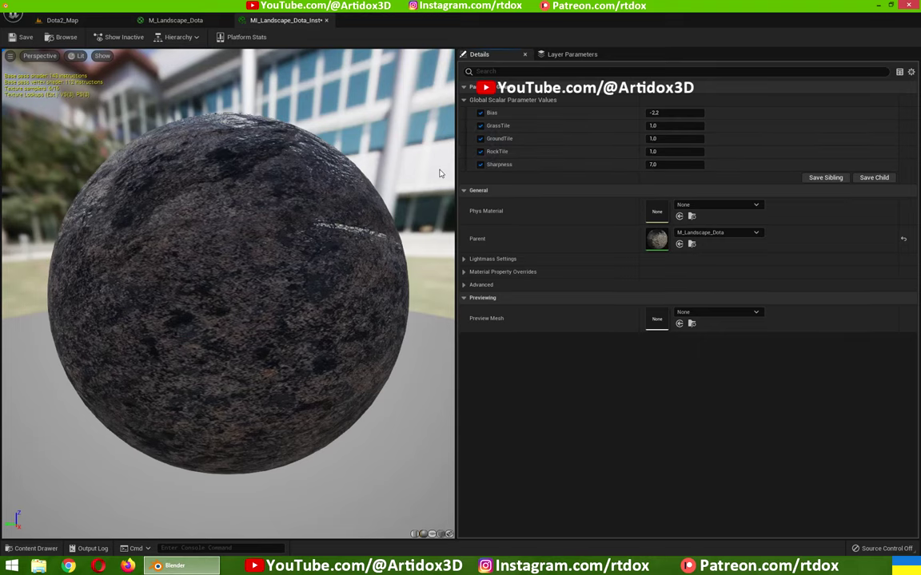
left_click(176, 20)
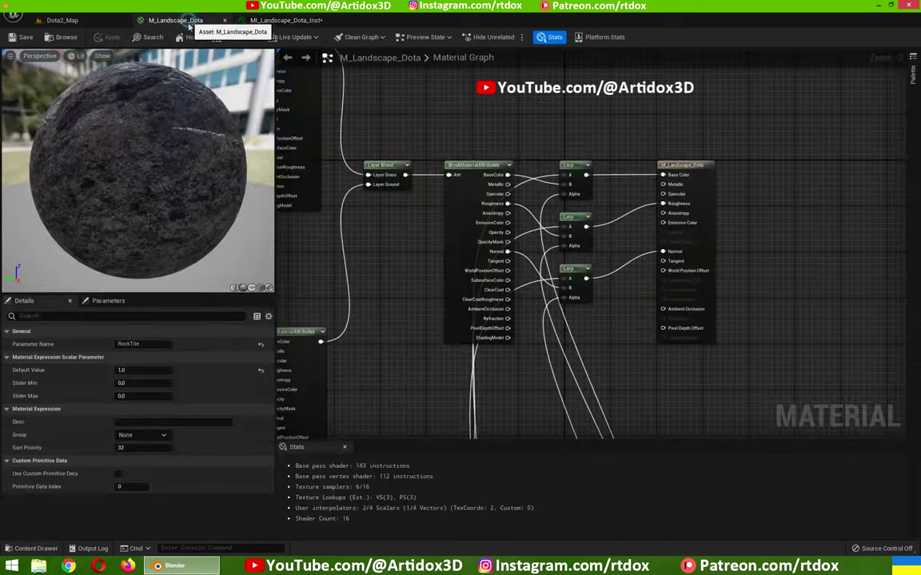
scroll(349, 219, "up", 2)
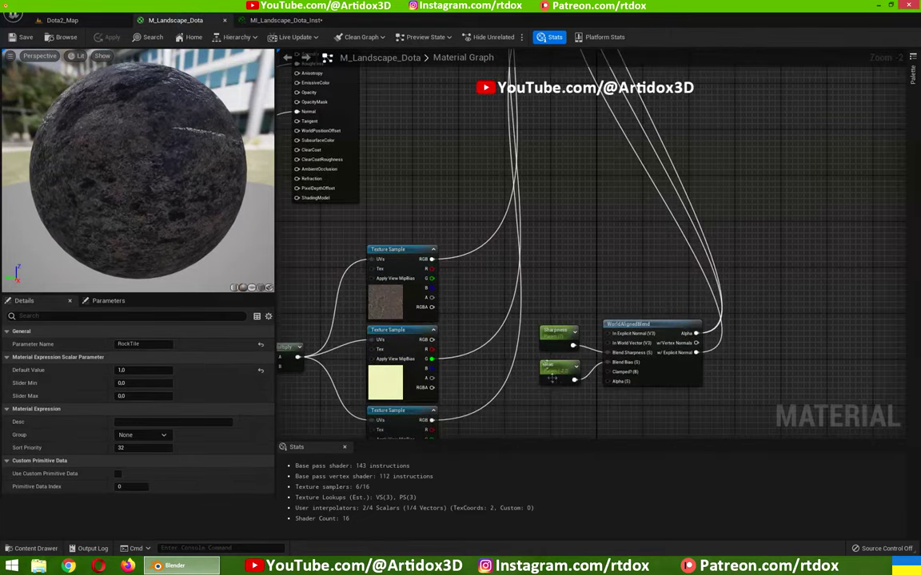
scroll(544, 256, "down", 4)
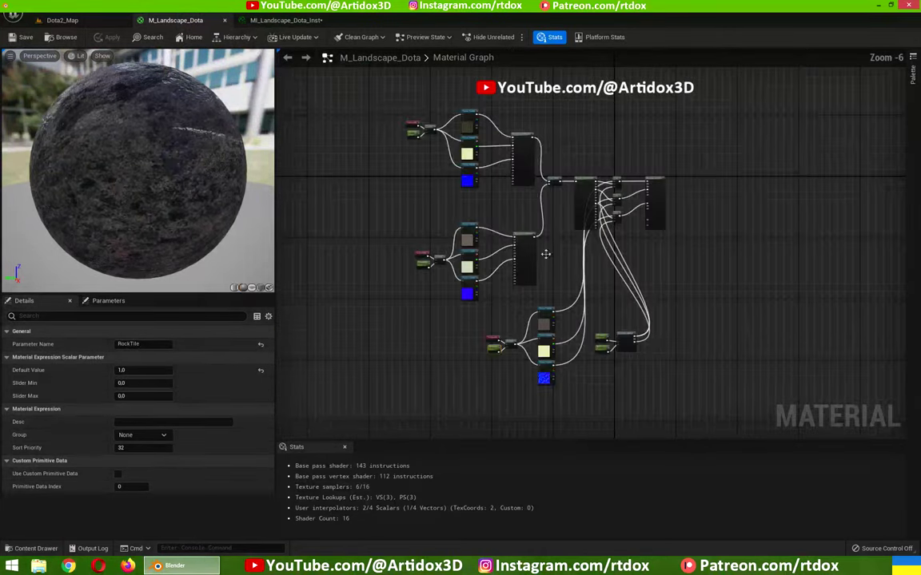
scroll(455, 293, "up", 5)
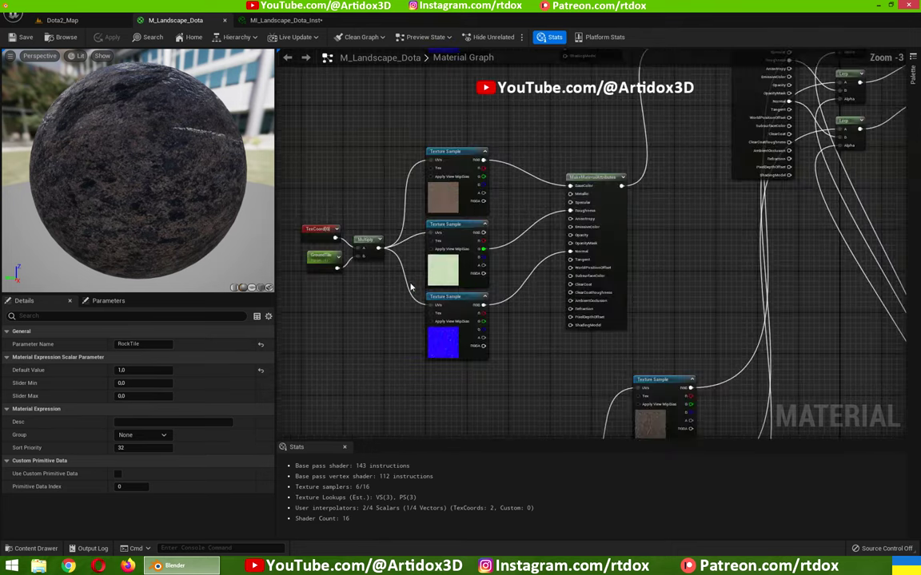
right_click_drag(369, 293, 449, 323)
right_click_drag(485, 196, 672, 326)
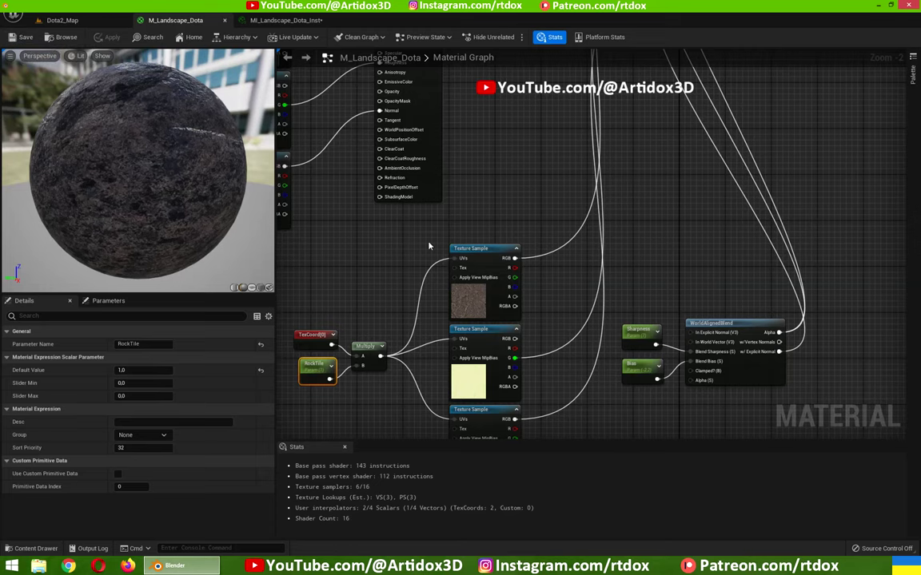
right_click_drag(471, 210, 416, 274)
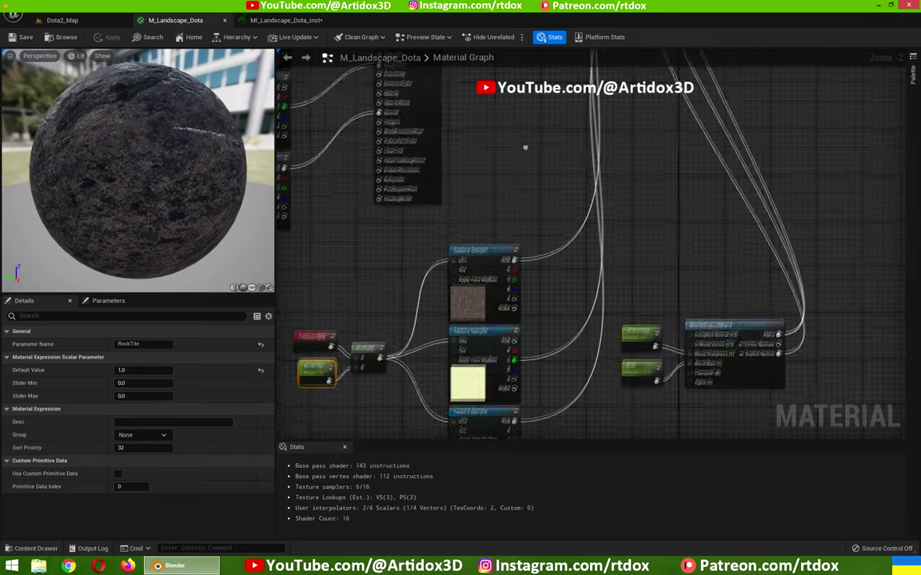
right_click_drag(471, 210, 364, 386)
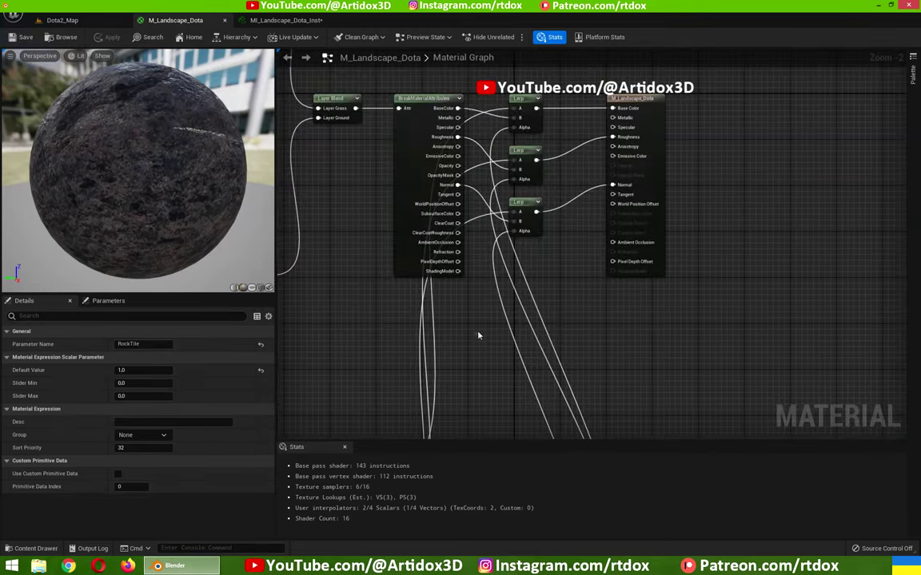
left_click(284, 20)
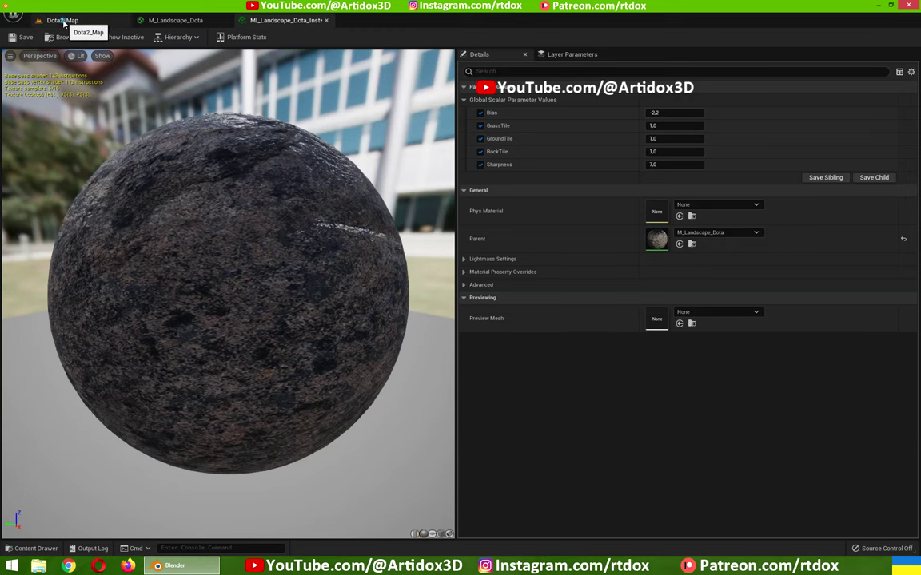
Step: Apply MI_Landscape_Dota_Inst as the Landscape Material of each landscape section in Dota2_Map
left_click(63, 22)
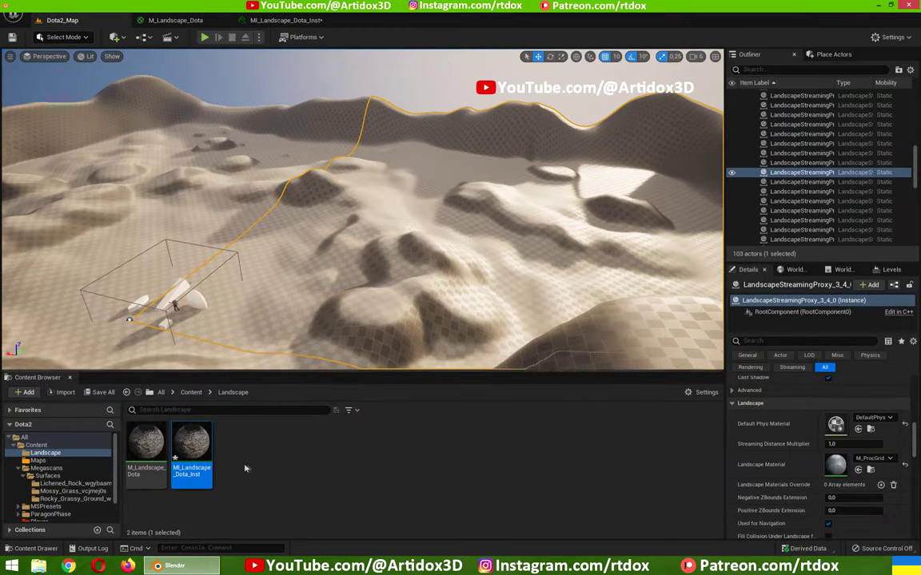
left_click_drag(192, 445, 837, 466)
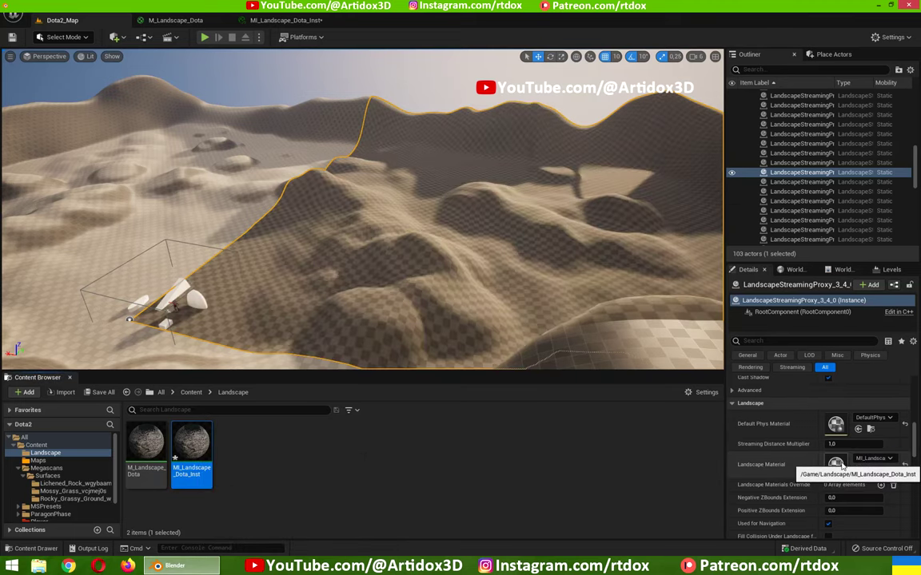
mouse_move(360, 239)
right_mouse_down()
mouse_move(424, 263)
mouse_move(335, 263)
mouse_move(453, 216)
mouse_move(375, 164)
right_mouse_up()
left_click(315, 167)
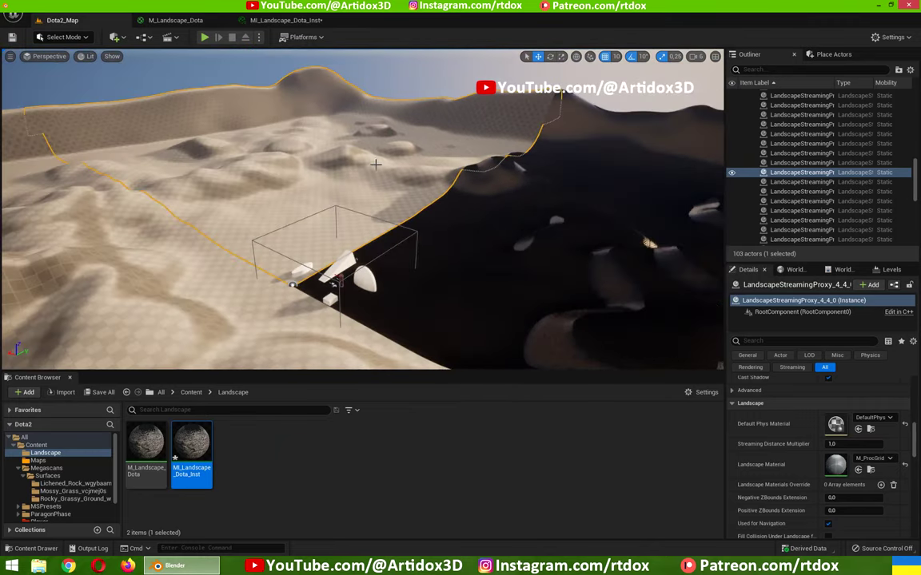
right_click_drag(412, 228, 376, 200)
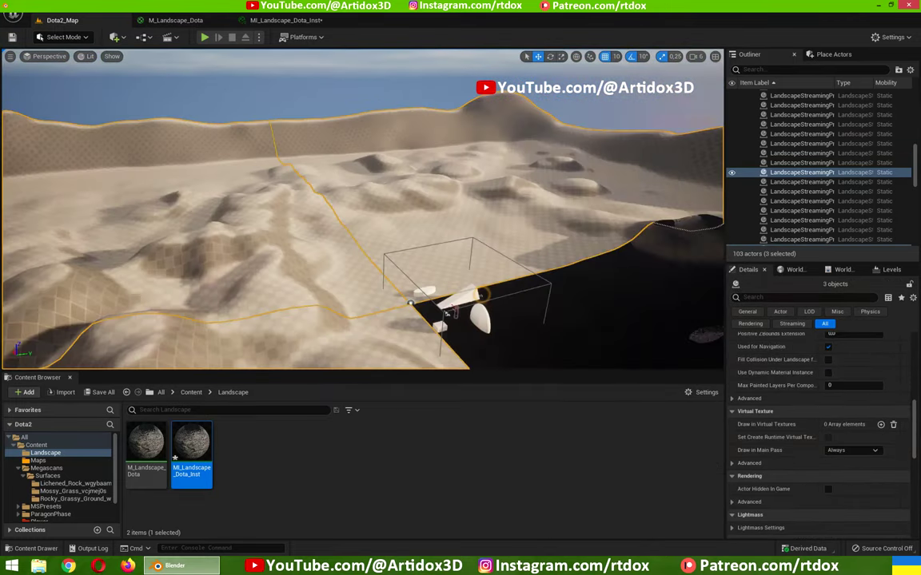
right_click_drag(376, 199, 482, 299)
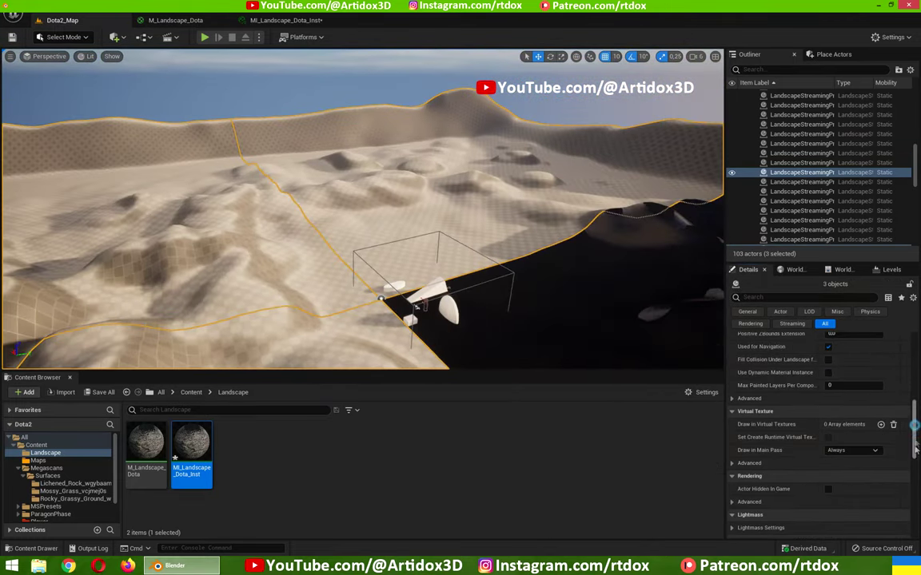
scroll(786, 412, "up", 3)
scroll(786, 412, "up", 2)
left_click_drag(210, 458, 837, 451)
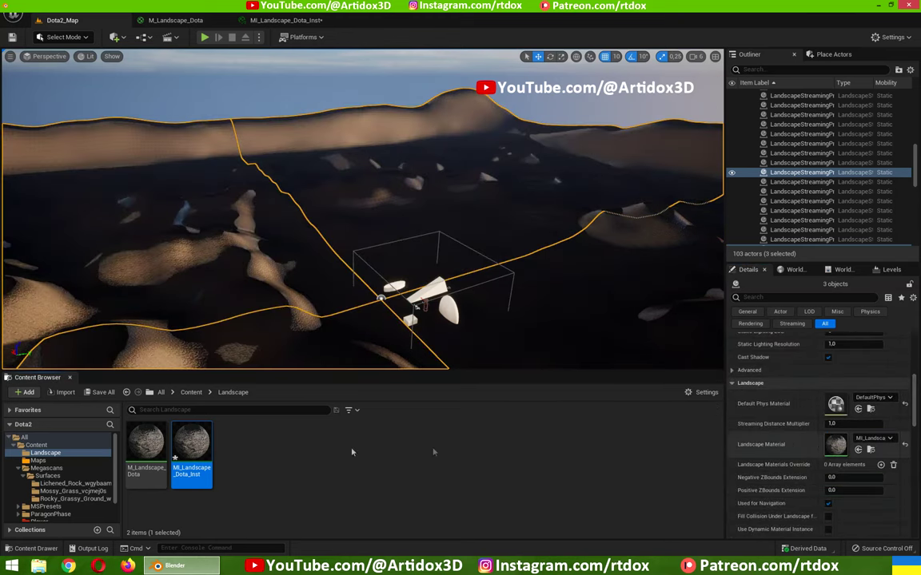
Step: Float the MI_Landscape_Dota_Inst editor as a separate window over the level
left_click(270, 18)
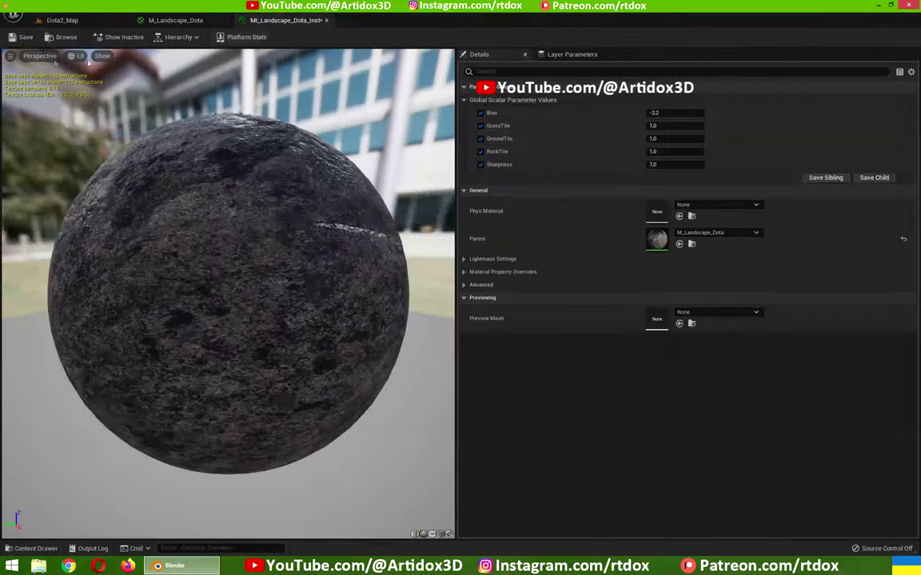
left_click(51, 22)
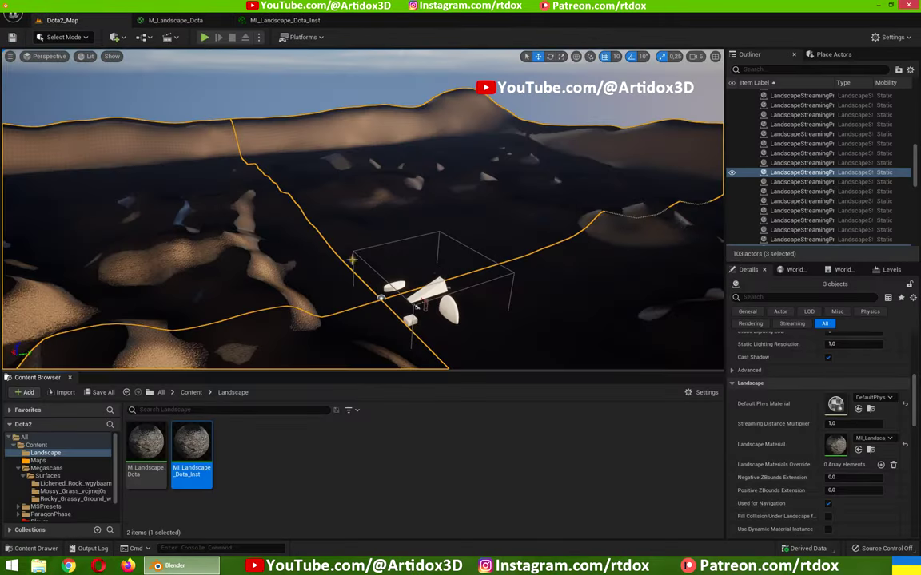
right_click_drag(352, 260, 296, 173)
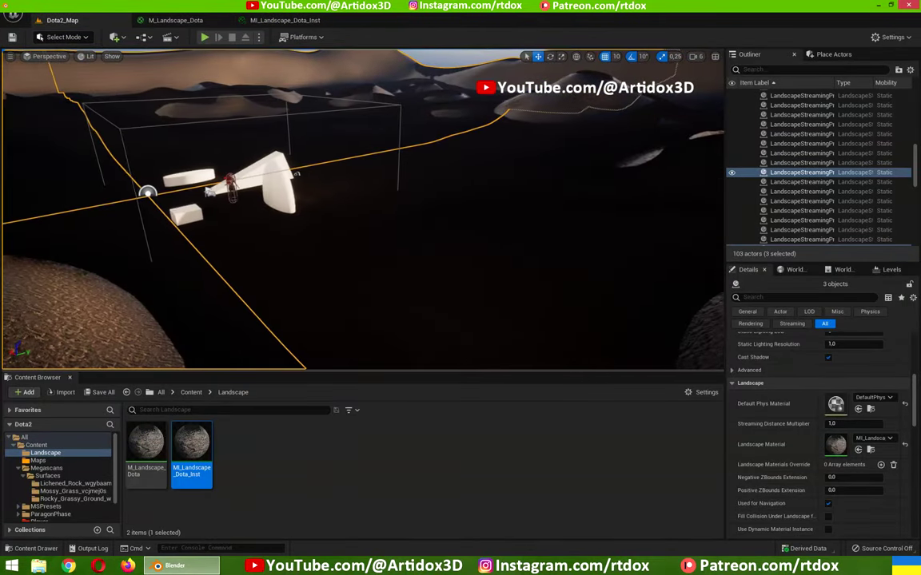
left_click(269, 18)
left_click(330, 20)
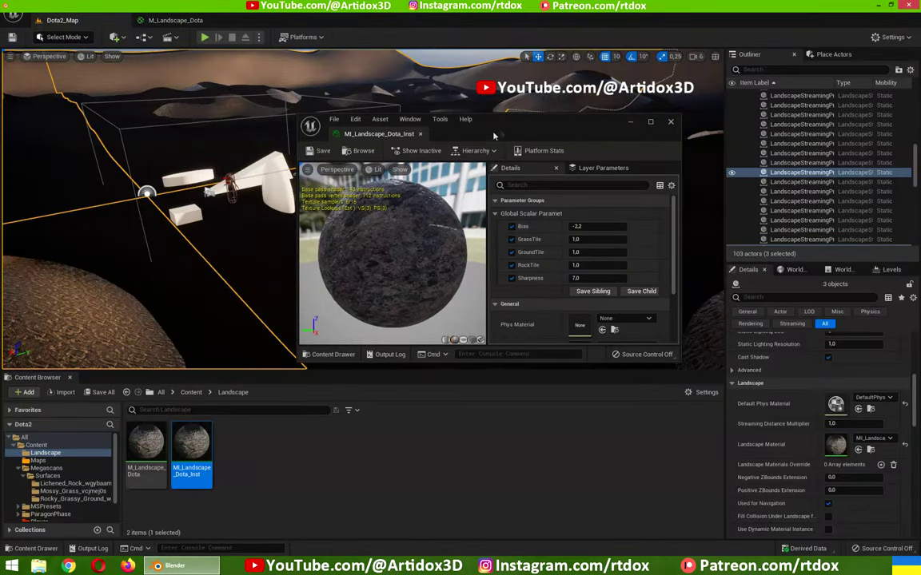
Step: Set the tiling values to 0.1, committing RockTile, and inspect the larger terrain textures across the hills
left_click_drag(494, 136, 723, 90)
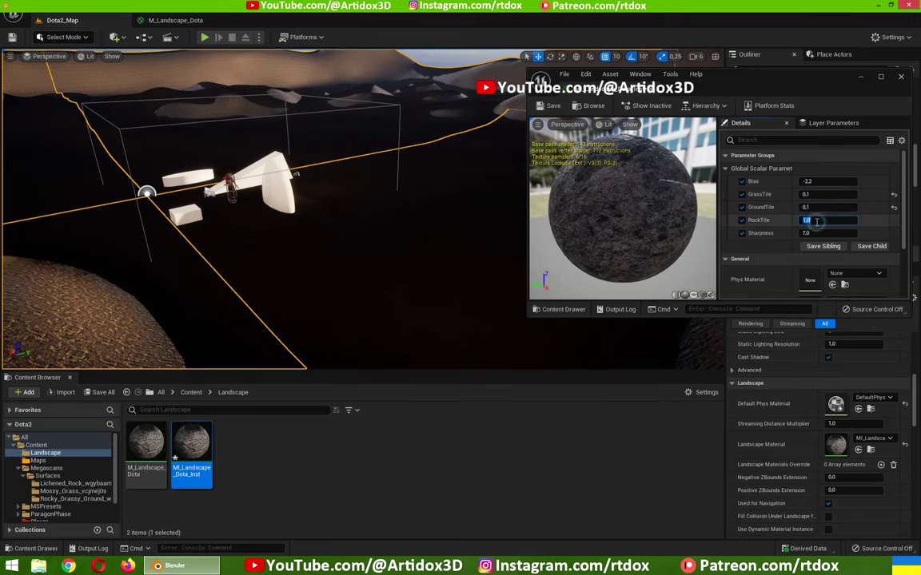
type("0.1")
key("Return")
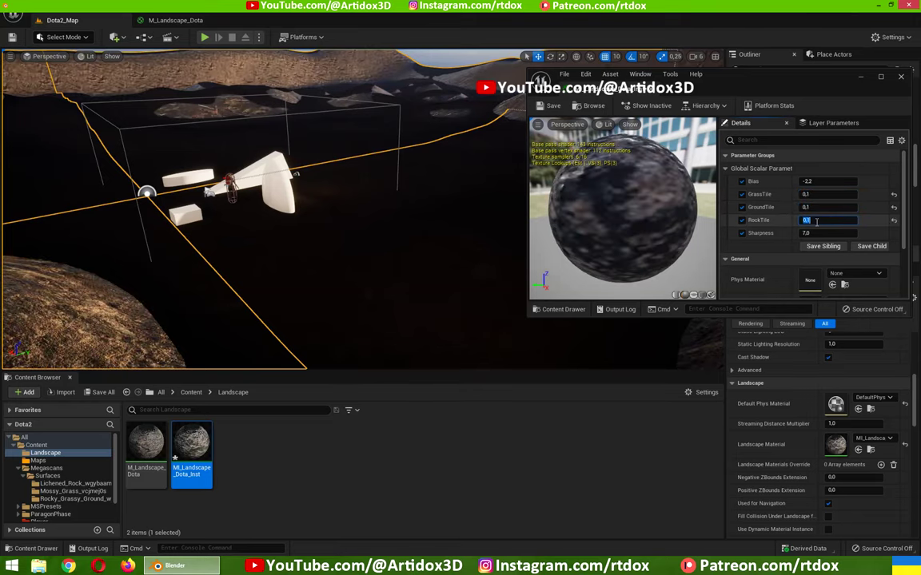
mouse_move(360, 208)
right_mouse_down()
mouse_move(335, 240)
mouse_move(367, 280)
right_mouse_up()
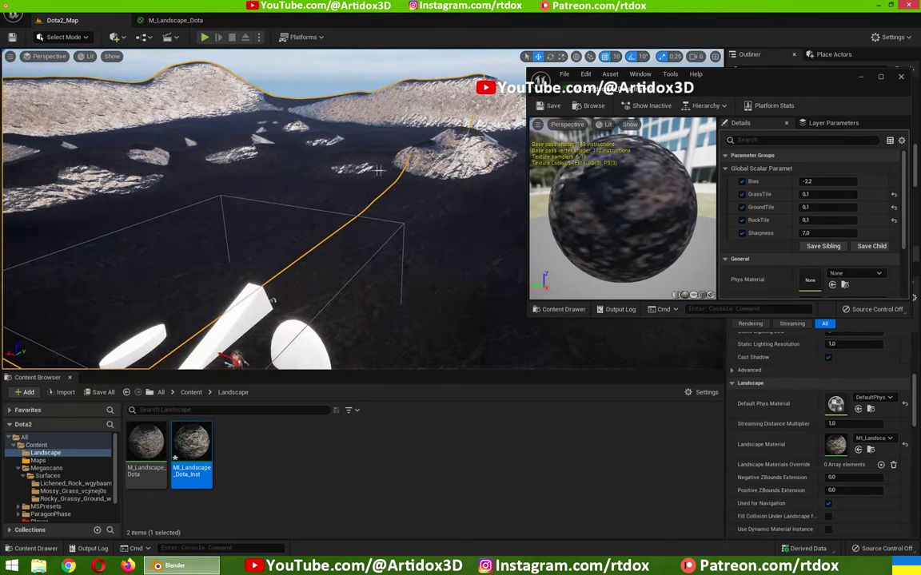
mouse_move(387, 157)
right_mouse_down()
mouse_move(376, 263)
mouse_move(362, 240)
right_mouse_up()
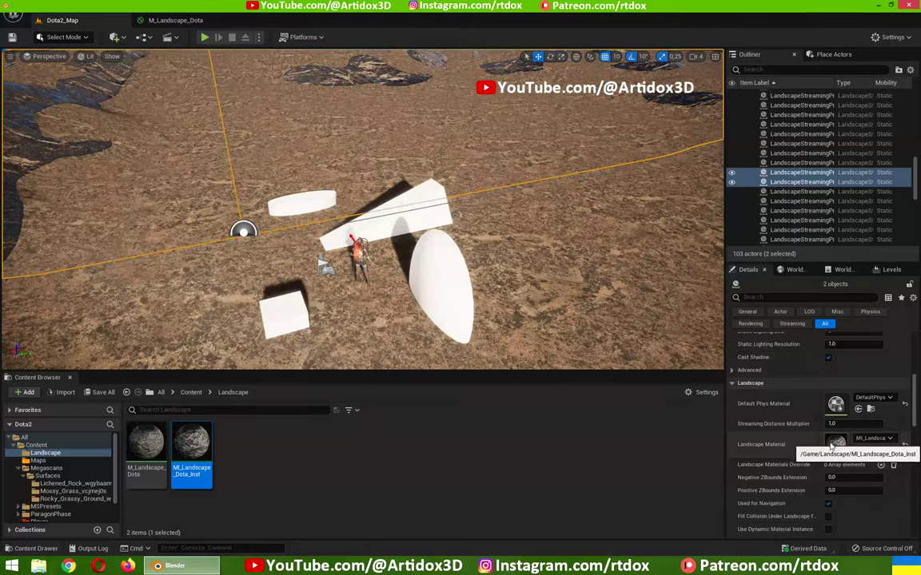
Step: Enter Landscape Paint mode and create a weight-blended Grass_LayerInfo for the Grass layer
left_click(68, 37)
left_click(69, 63)
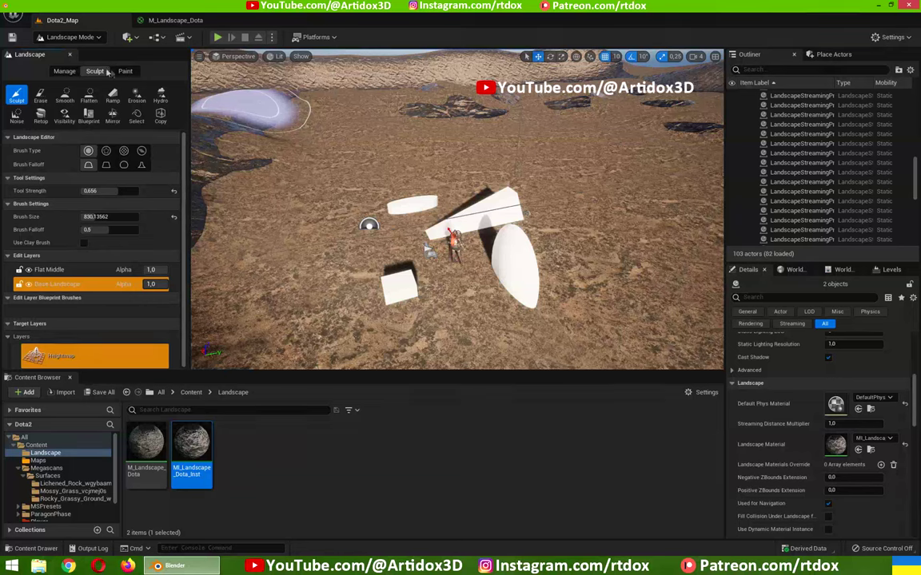
left_click(126, 71)
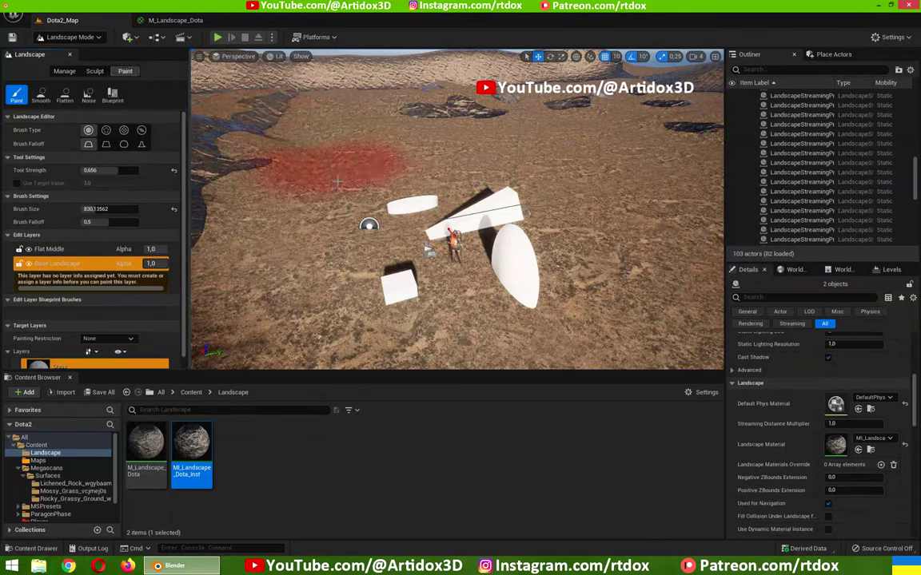
scroll(182, 246, "down", 2)
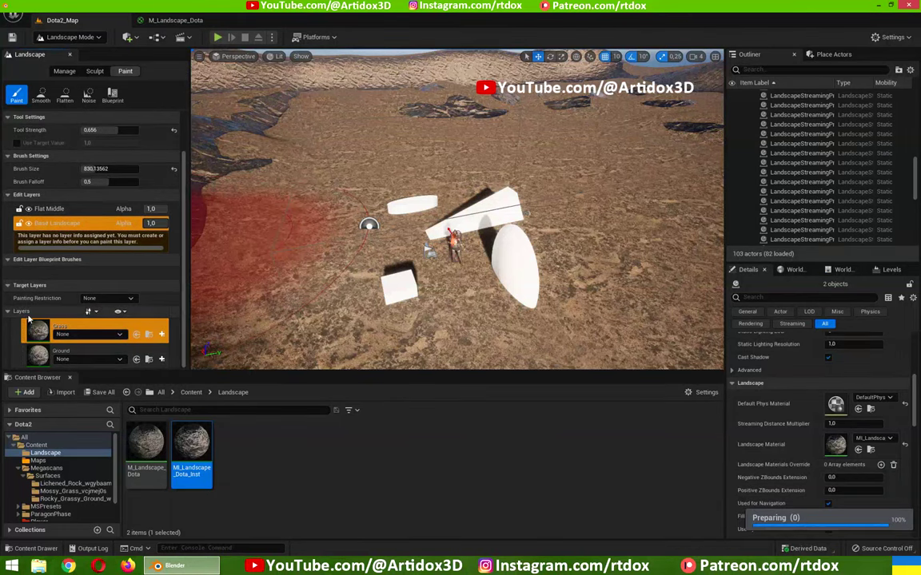
left_click(62, 334)
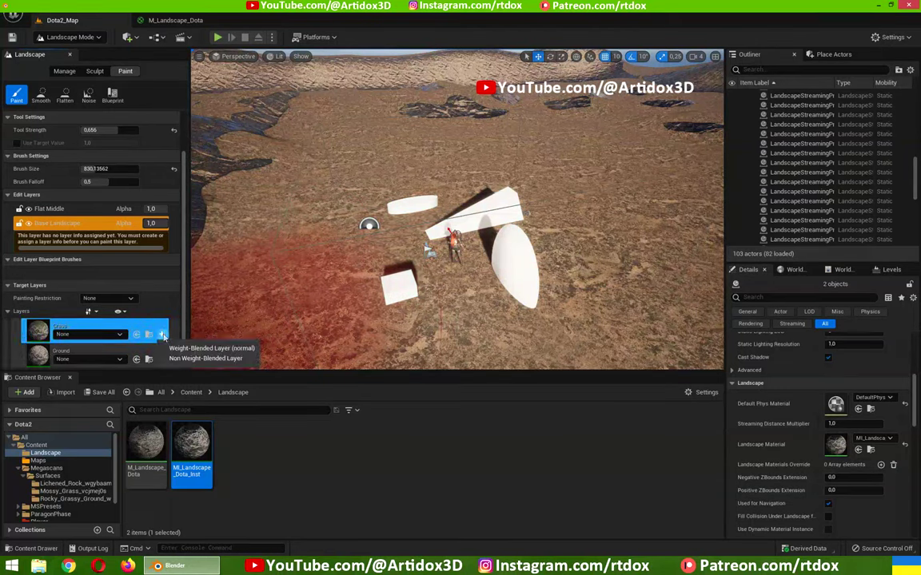
left_click(214, 349)
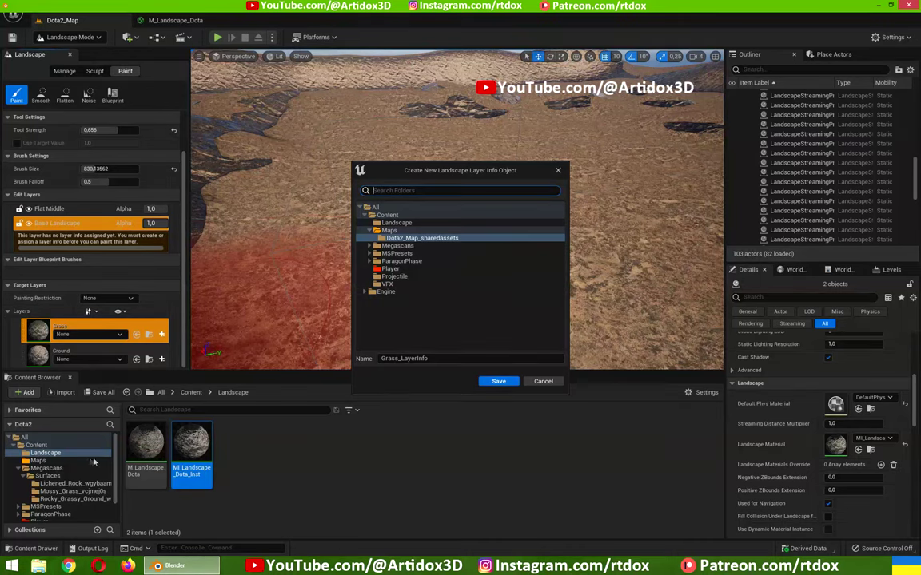
left_click(496, 382)
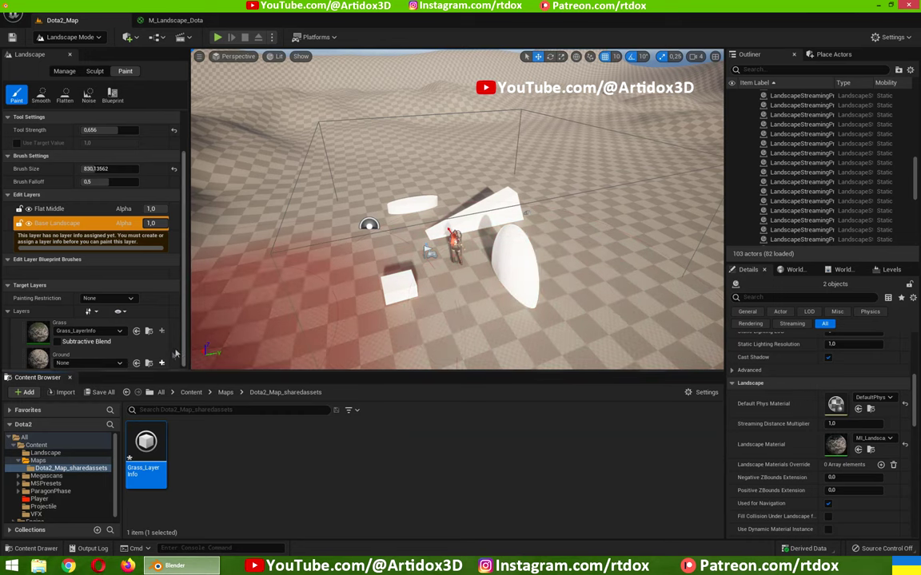
Step: Create and save a weight-blended Ground_LayerInfo for the Ground layer
left_click(162, 364)
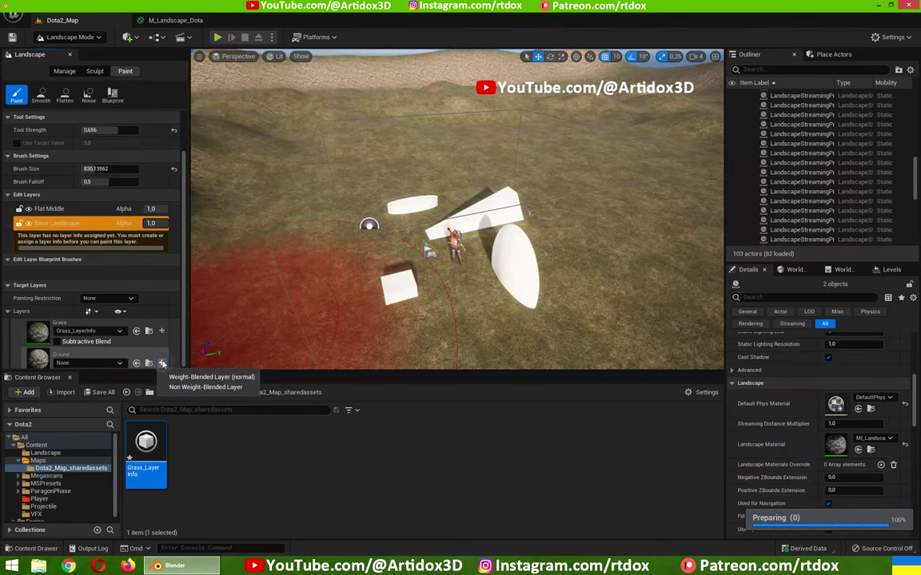
left_click(175, 378)
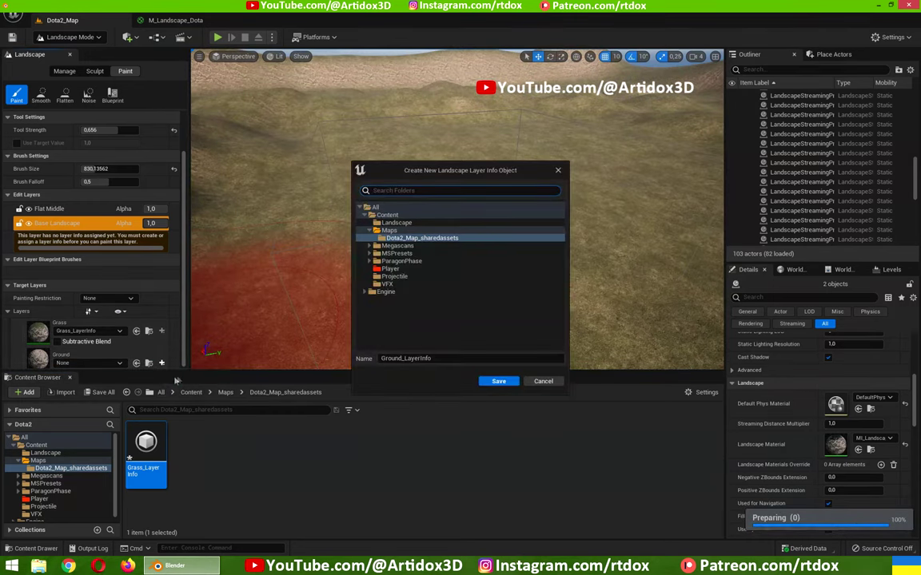
left_click(504, 381)
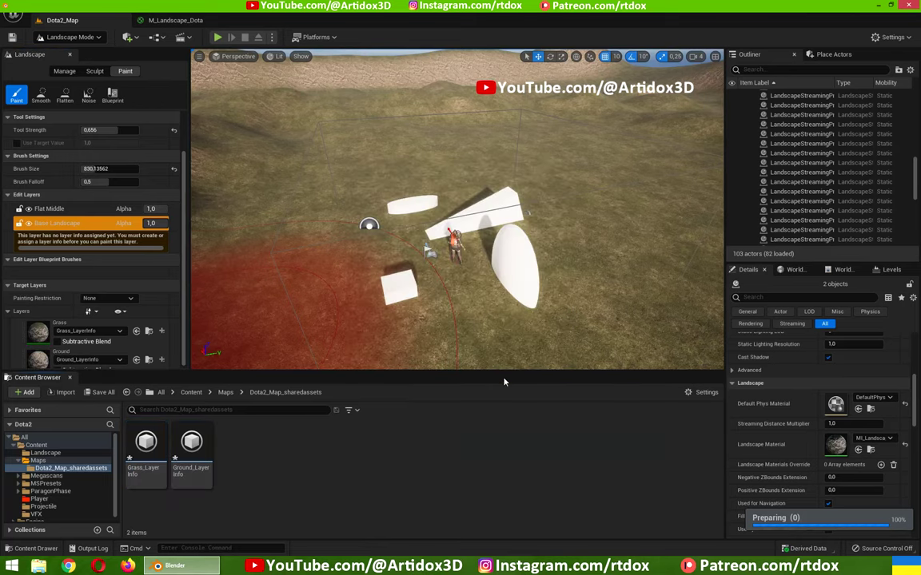
right_click_drag(464, 266, 464, 266)
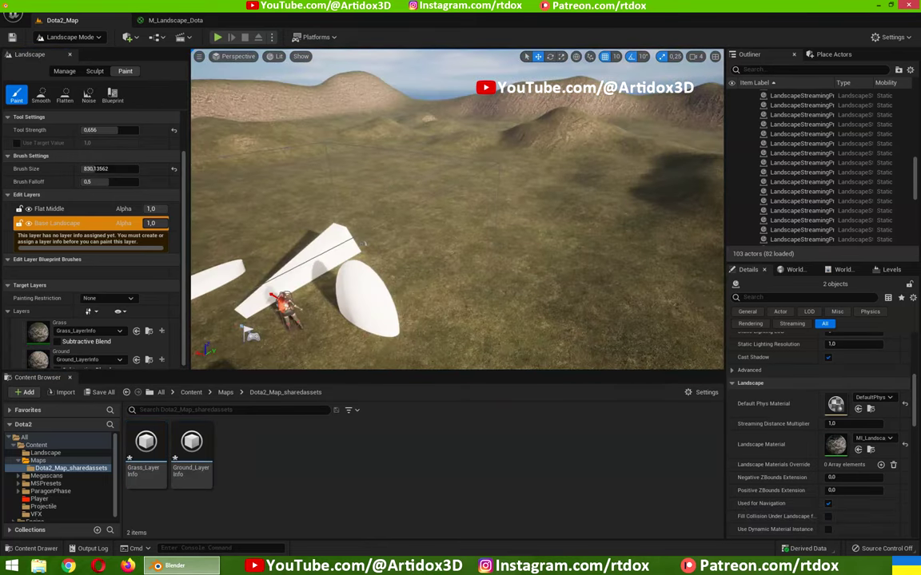
right_click_drag(200, 292, 719, 365)
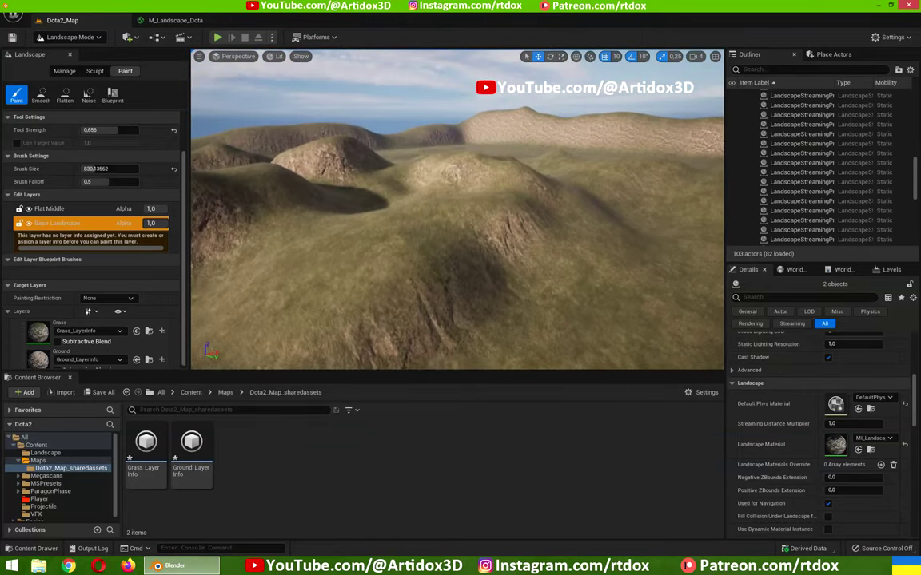
right_click_drag(288, 261, 287, 261)
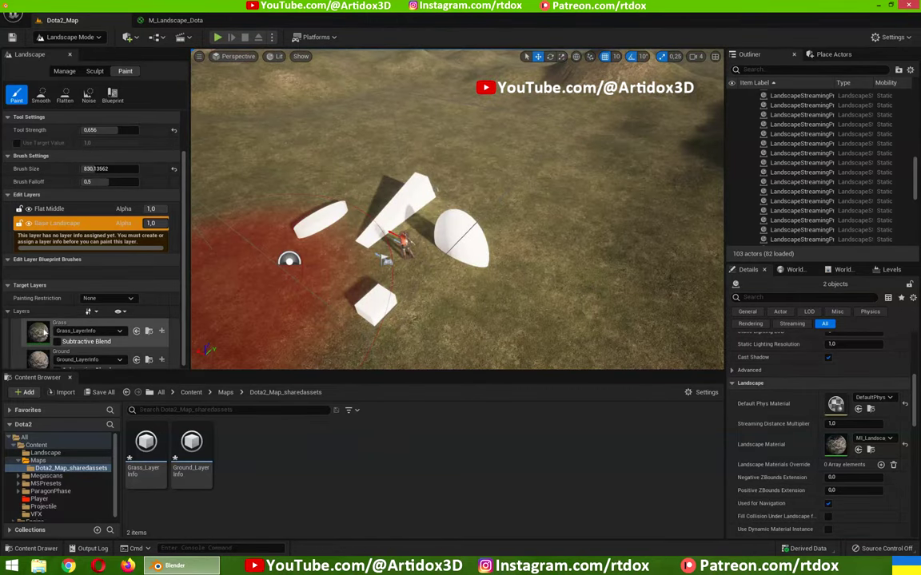
Step: Select the Ground paint layer and set the brush size to 420.69
left_click(43, 329)
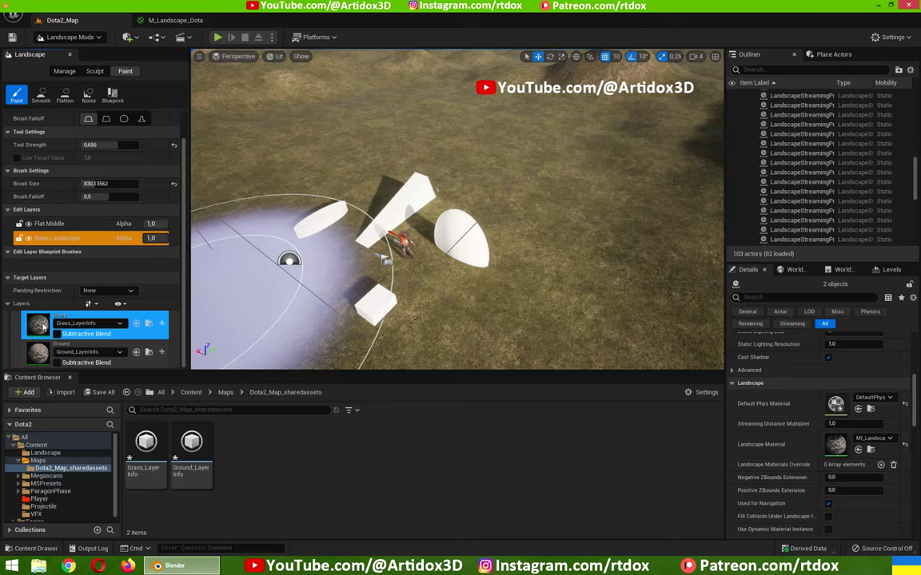
left_click(46, 344)
left_click(43, 327)
left_click(48, 342)
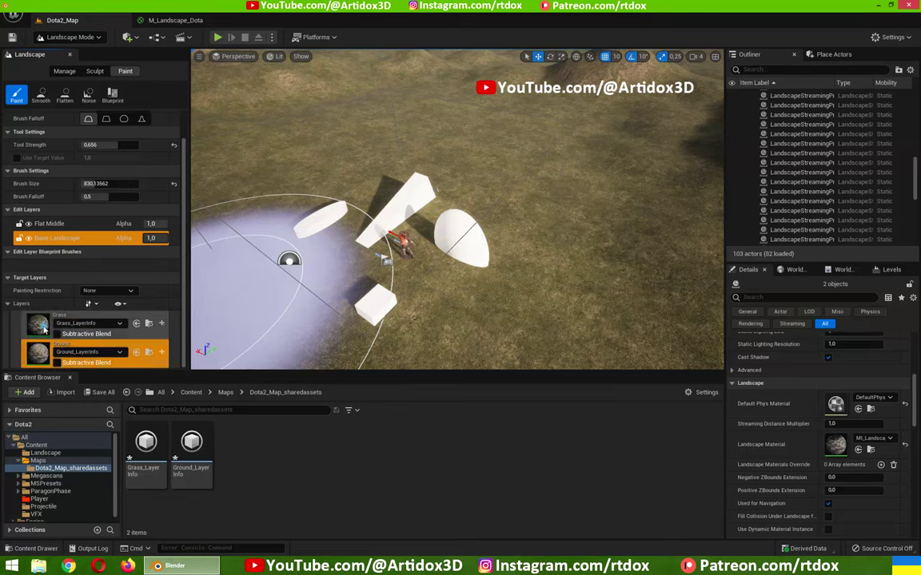
left_click(43, 326)
left_click(46, 348)
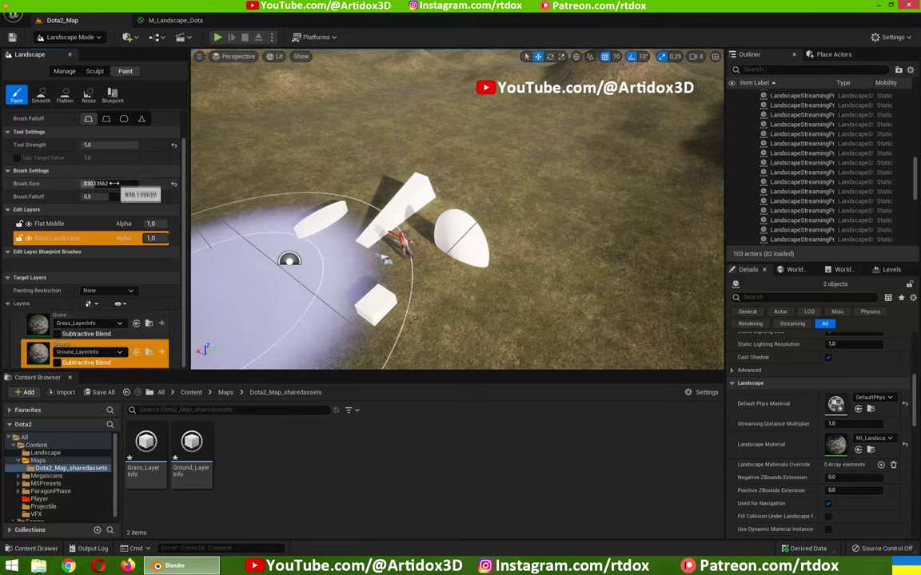
left_click_drag(112, 184, 79, 184)
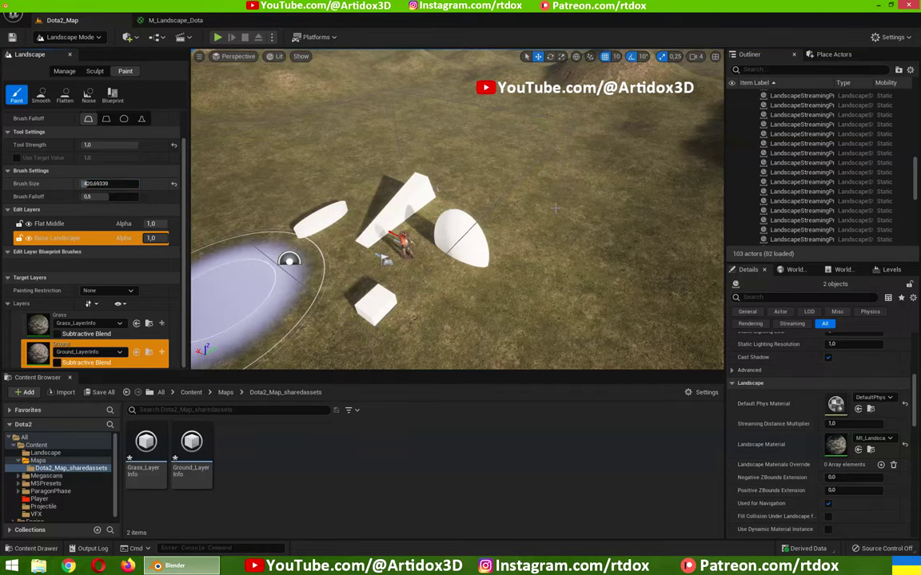
Step: Paint dirt patches and winding Ground-layer trails across the grassy plain
left_click_drag(568, 195, 650, 212)
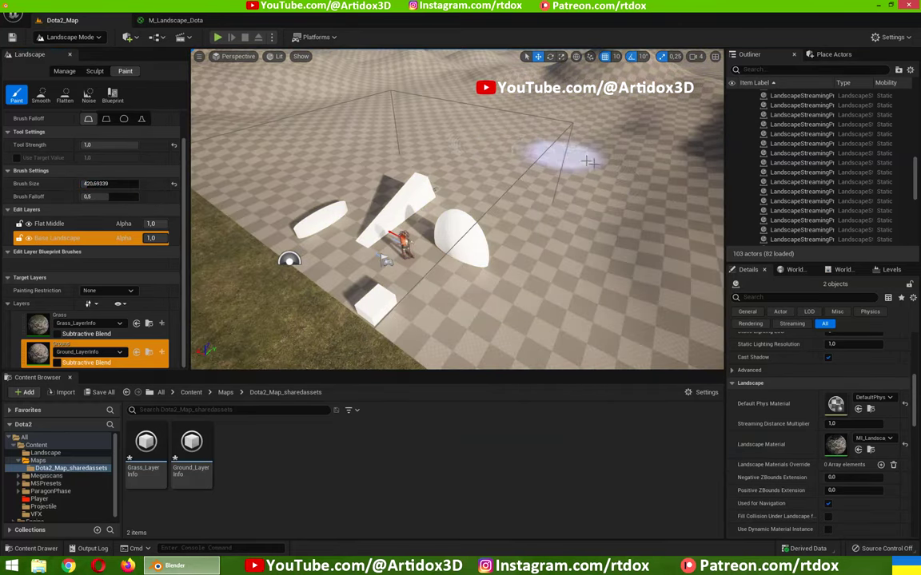
scroll(593, 209, "up", 2)
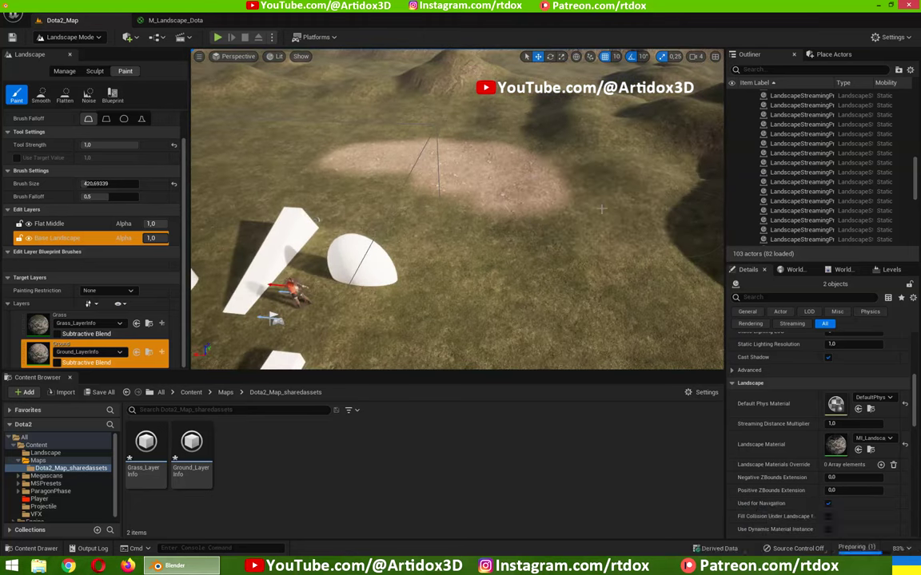
left_click_drag(593, 210, 303, 159)
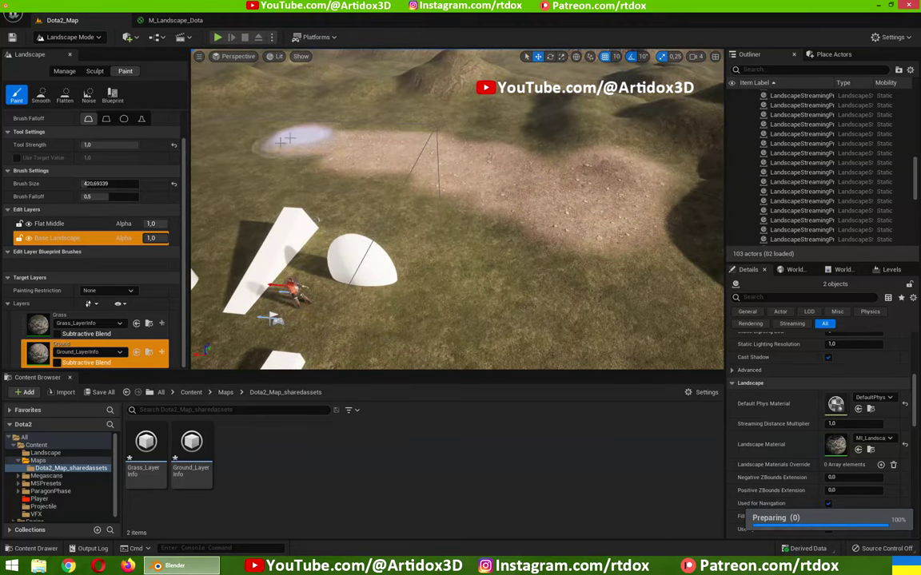
right_click_drag(304, 160, 300, 154)
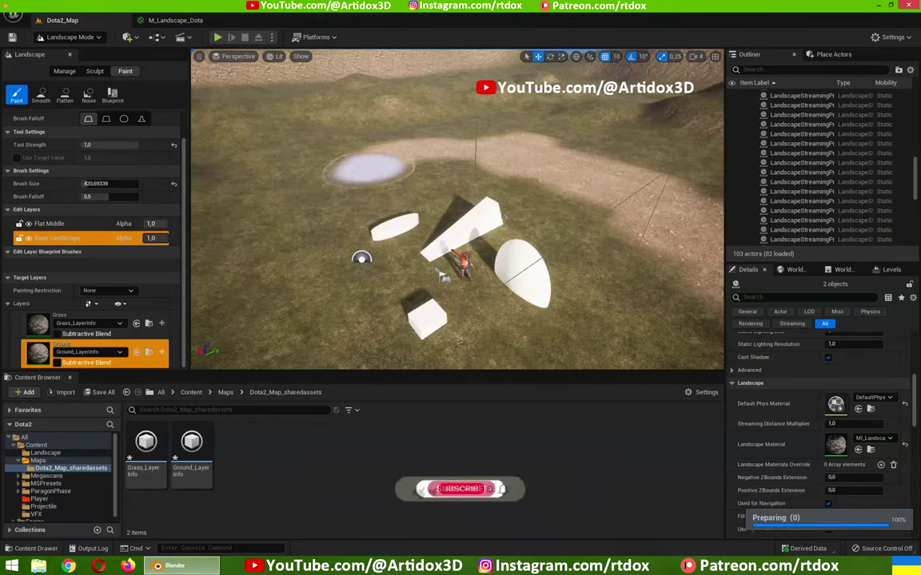
mouse_move(493, 154)
right_mouse_down()
mouse_move(447, 160)
mouse_move(479, 140)
right_mouse_up()
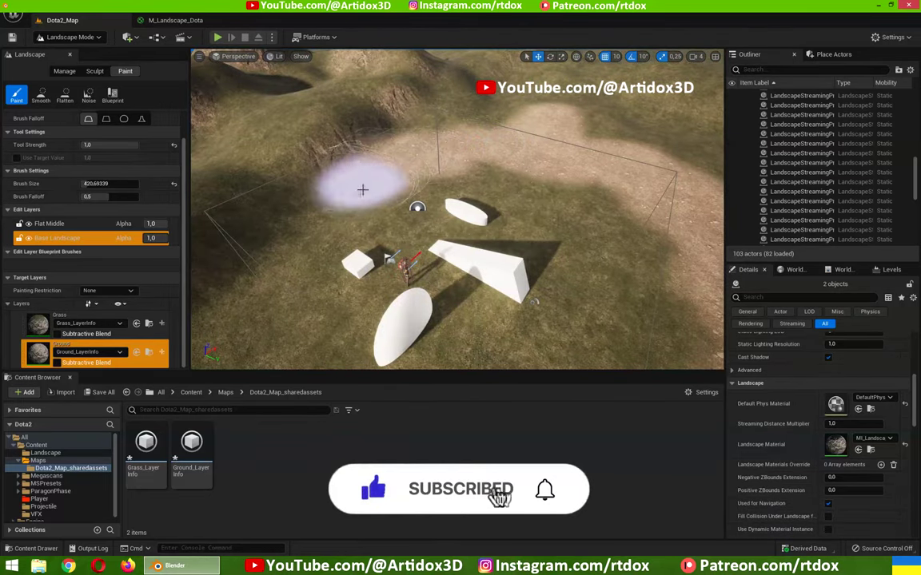
right_click_drag(320, 214, 415, 229)
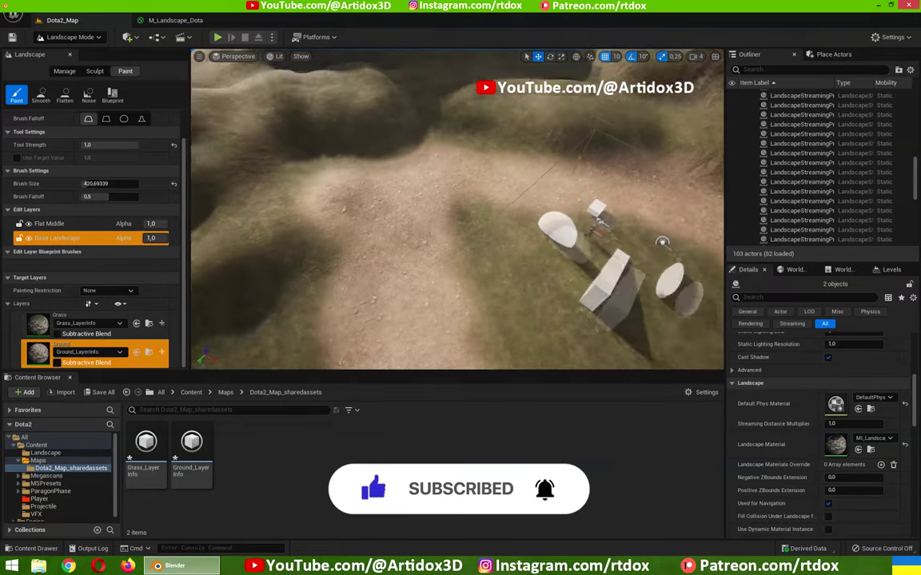
left_click_drag(415, 230, 485, 142)
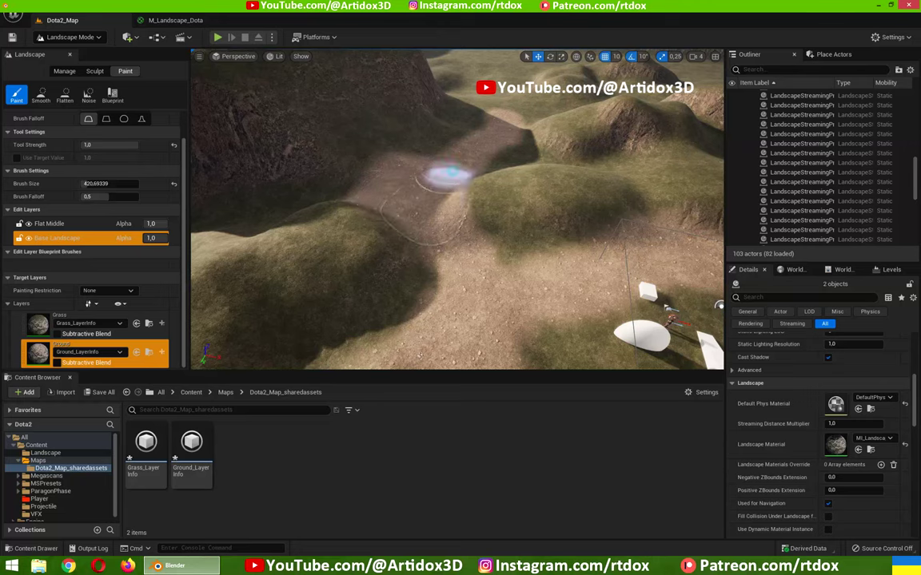
mouse_move(519, 152)
right_mouse_down()
mouse_move(560, 160)
mouse_move(489, 174)
right_mouse_up()
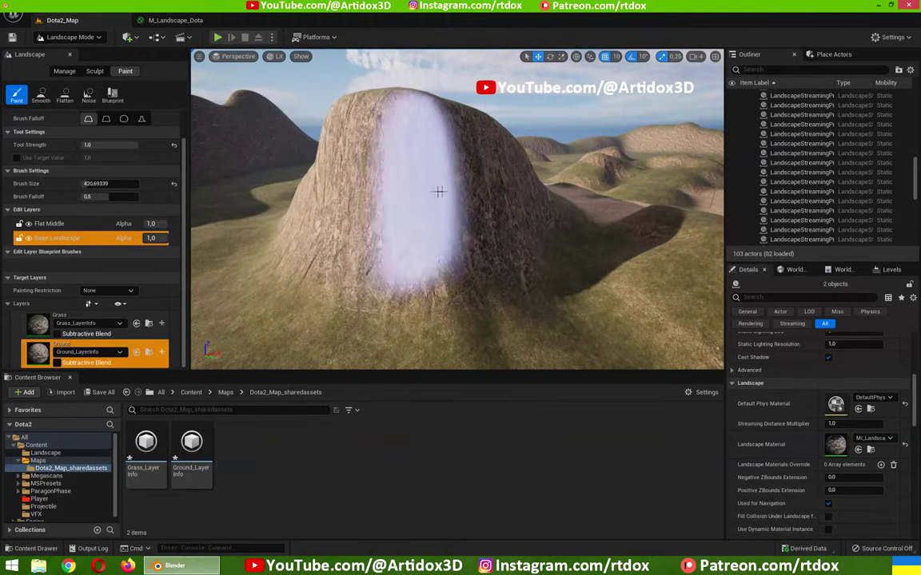
right_click_drag(507, 217, 512, 220)
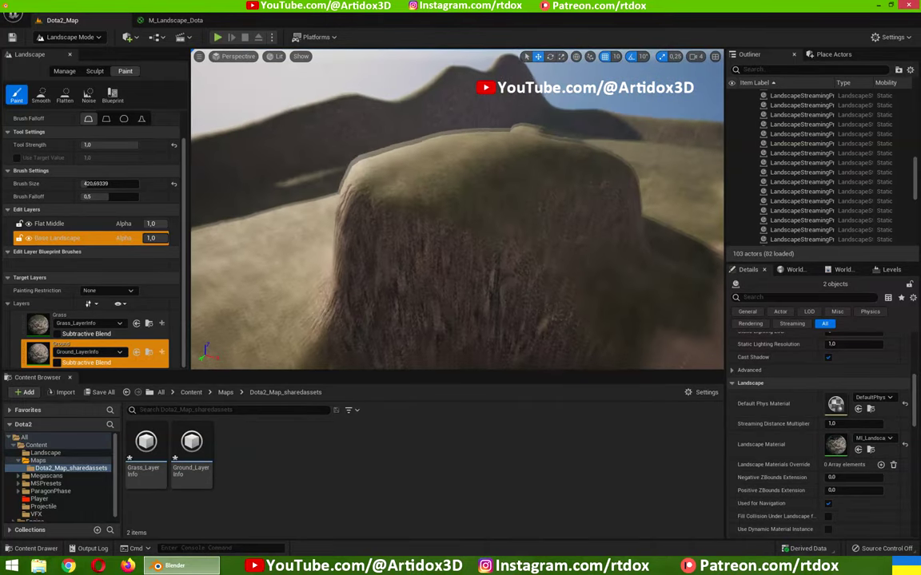
mouse_move(511, 220)
right_mouse_down()
mouse_move(509, 252)
mouse_move(679, 272)
mouse_move(514, 226)
right_mouse_up()
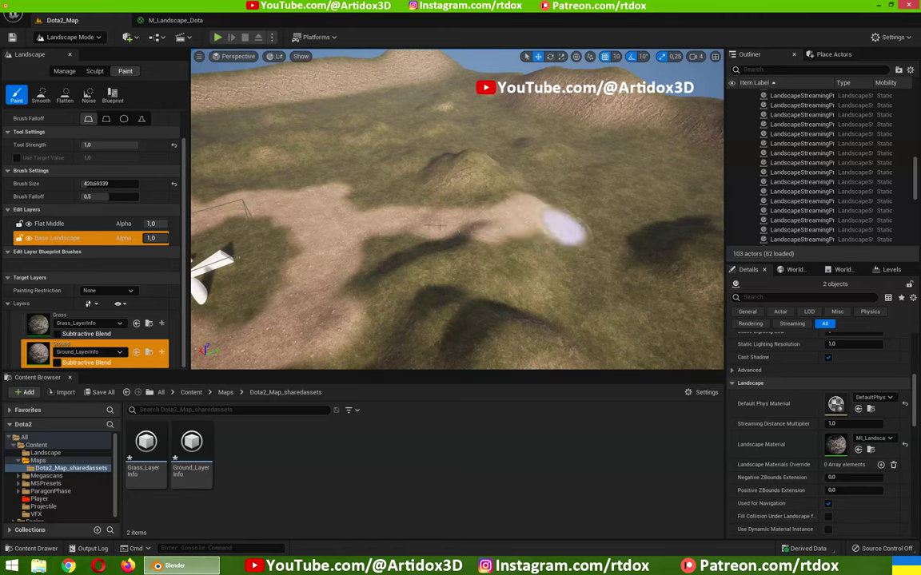
Step: Switch to Sculpt and raise three tall pillars out of the grassy ground
right_click_drag(470, 239, 477, 239)
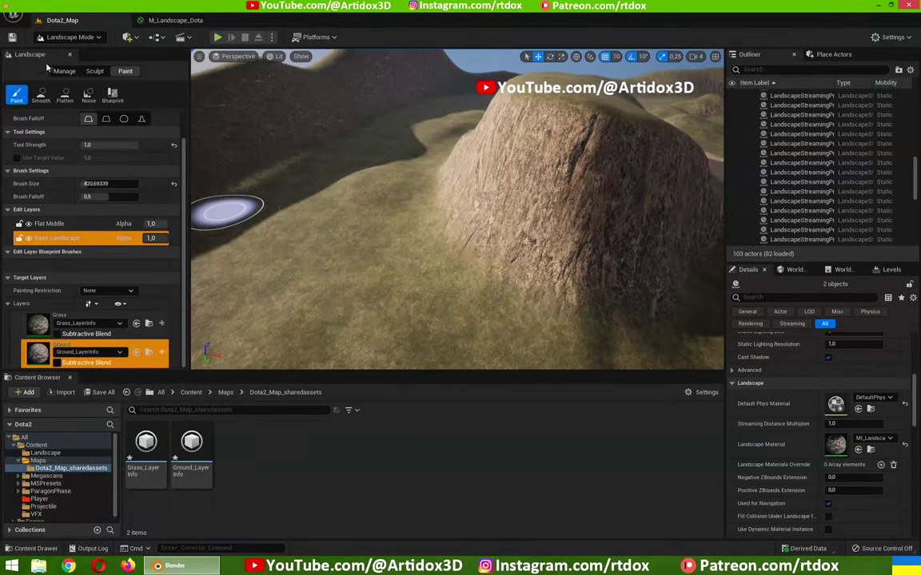
left_click(93, 72)
right_click_drag(293, 162, 438, 262)
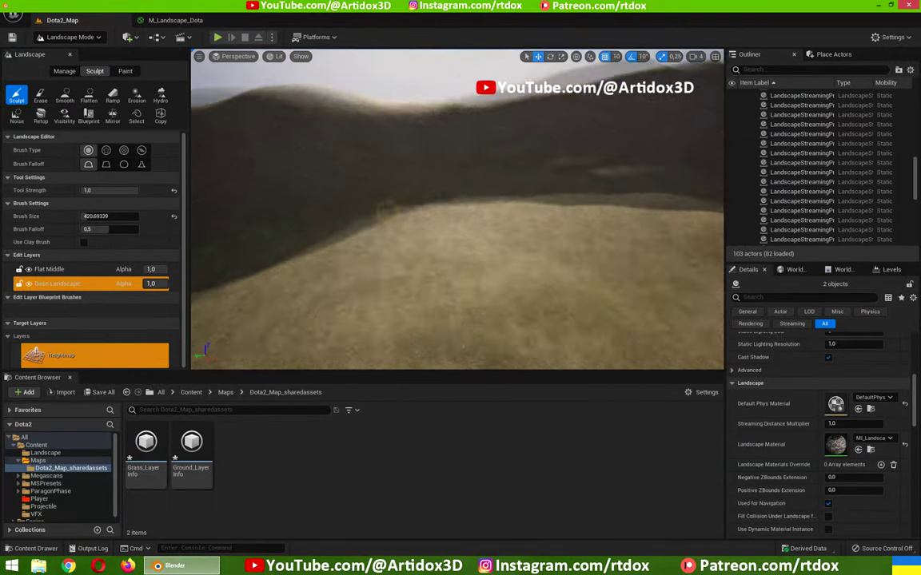
left_click_drag(437, 262, 454, 198)
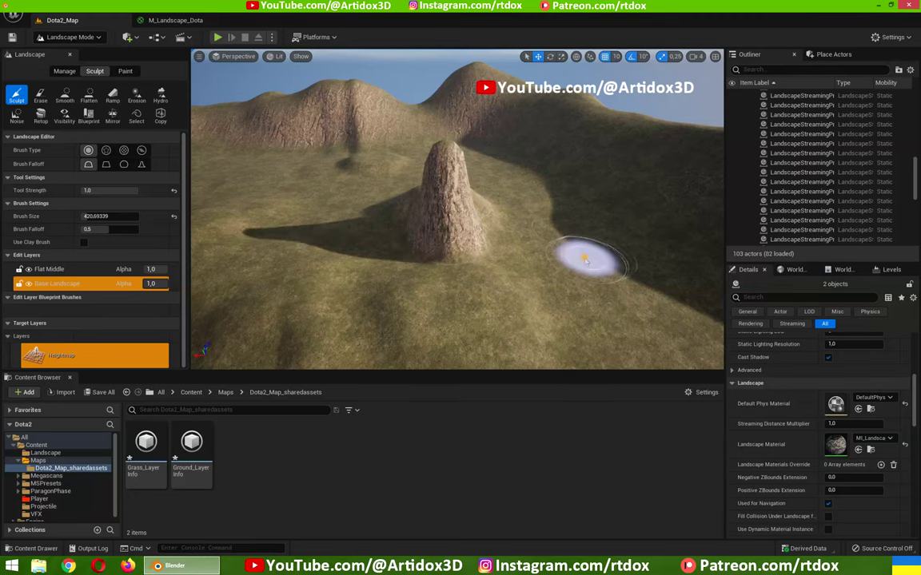
left_click_drag(586, 263, 476, 203, "alt")
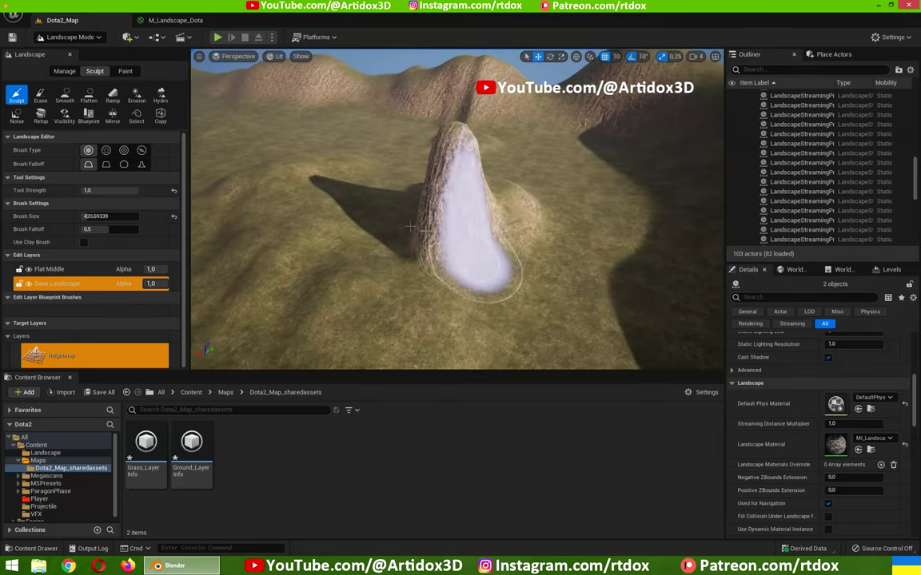
left_click_drag(390, 229, 395, 226)
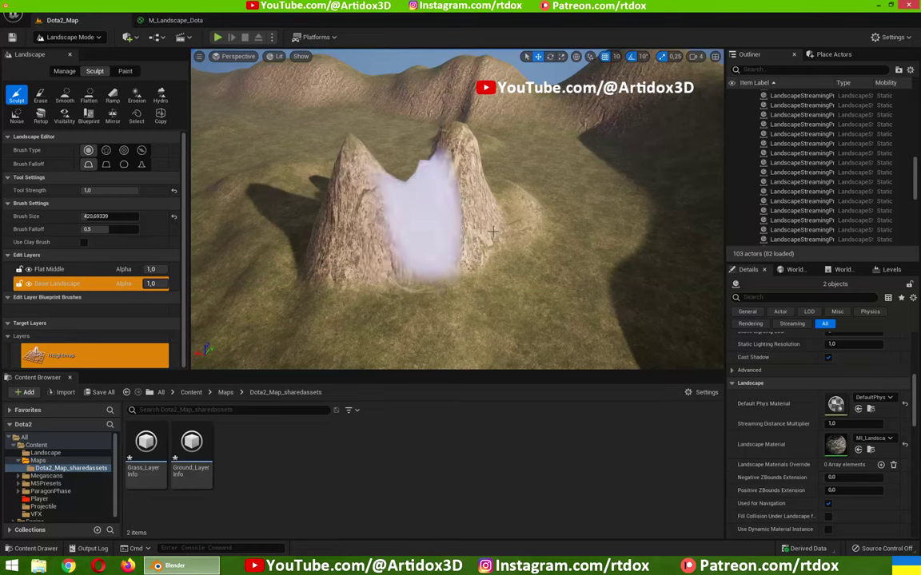
mouse_move(581, 282)
left_mouse_down()
mouse_move(448, 239)
mouse_move(176, 28)
left_mouse_up()
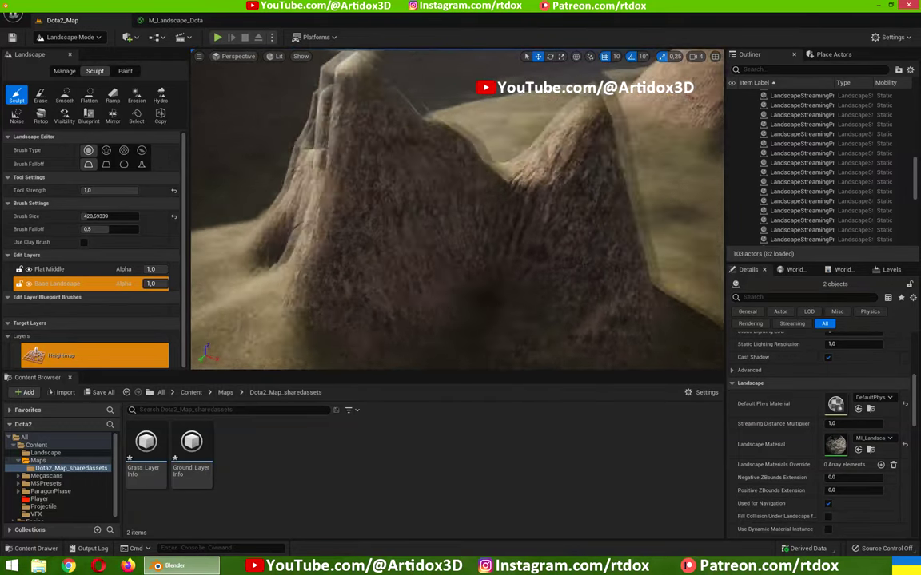
Step: Leave landscape mode and open MI_Landscape_Dota_Inst from the Landscape folder as a floating window
left_click(70, 37)
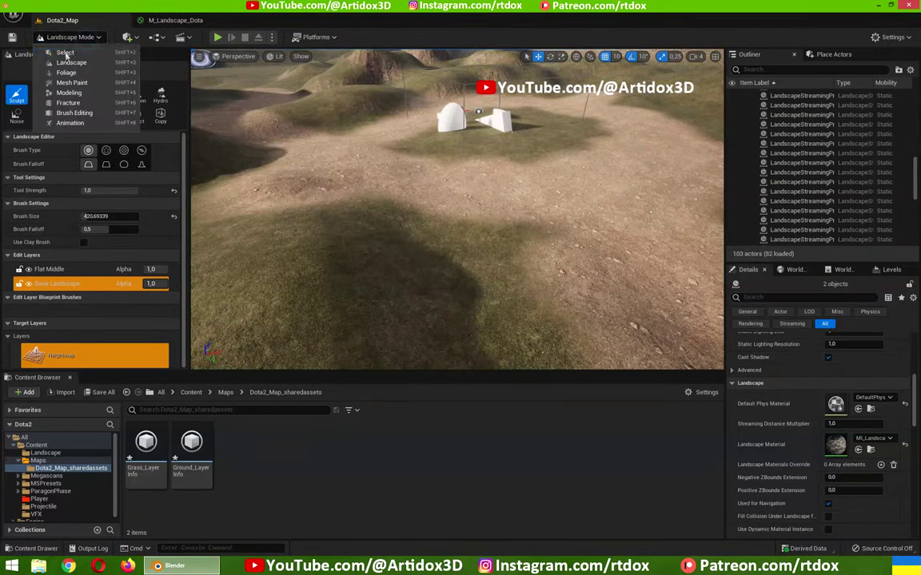
left_click(69, 57)
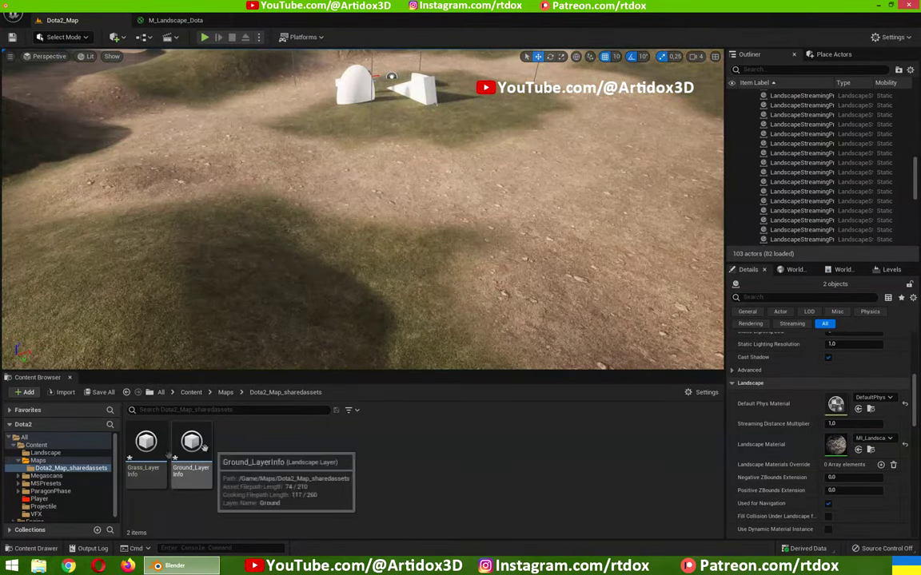
left_click(45, 452)
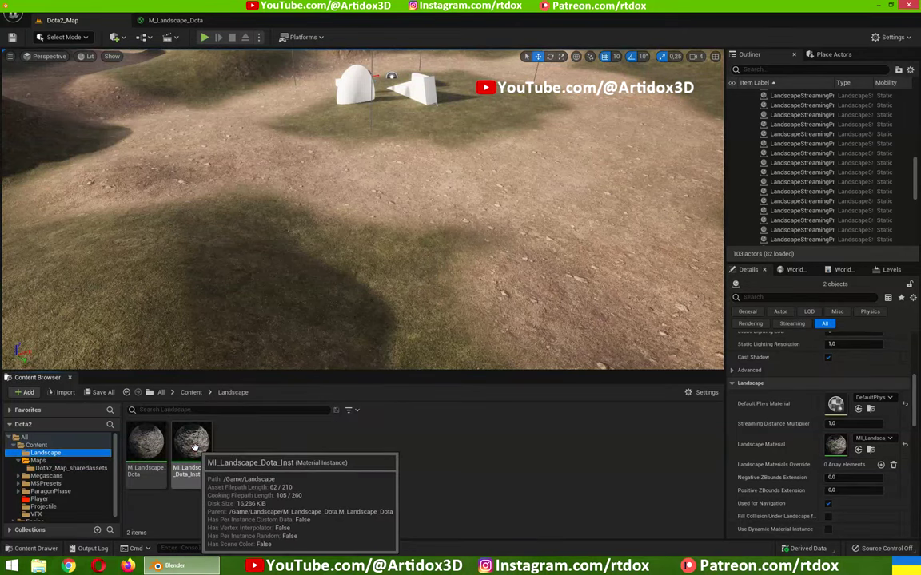
double_click(202, 447)
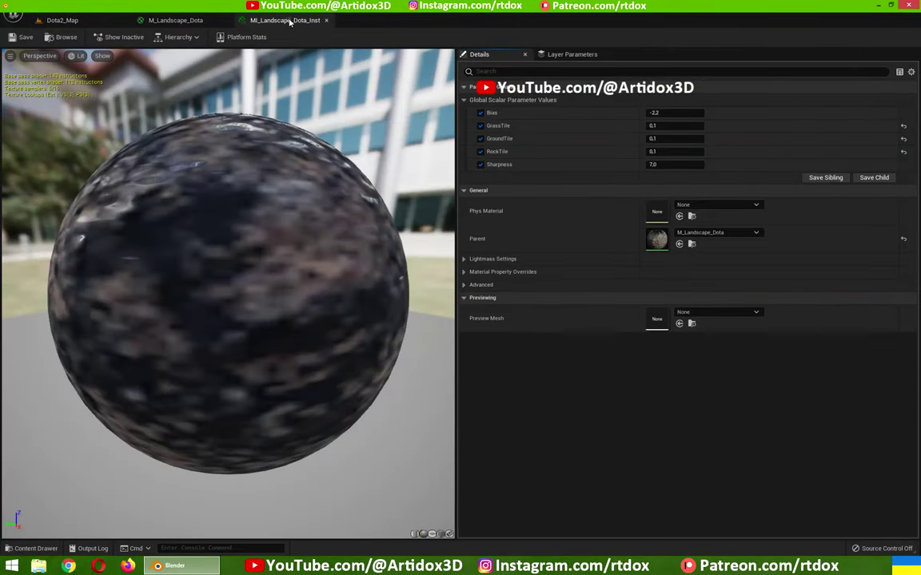
left_click_drag(290, 22, 369, 183)
Step: Return to Dota2_Map with the instance window aside and frame the steep rock mound
left_click(95, 22)
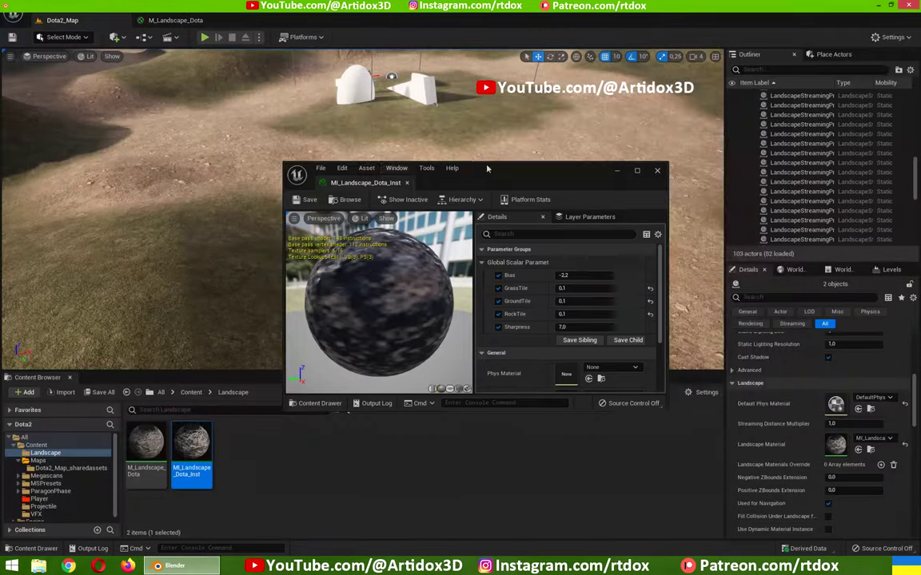
left_click_drag(503, 174, 712, 111)
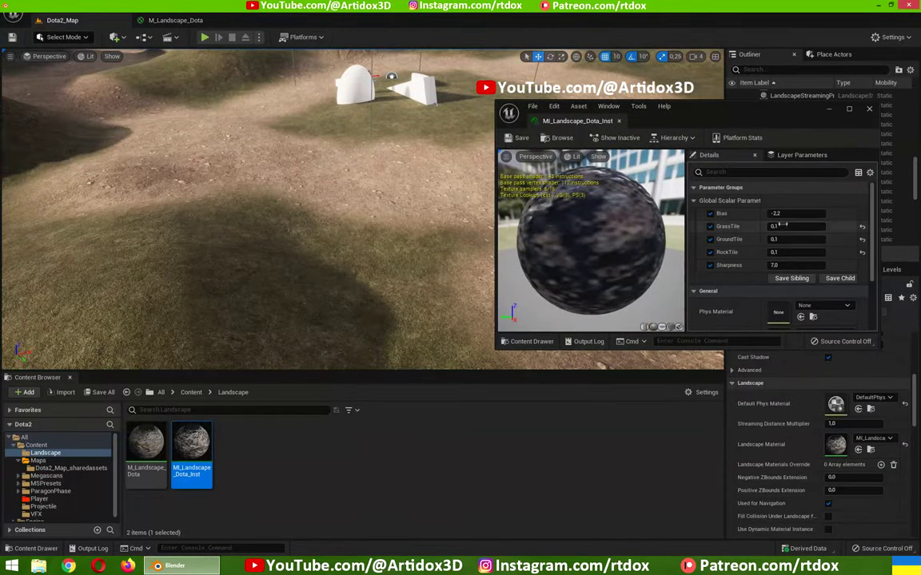
right_click_drag(363, 187, 376, 192)
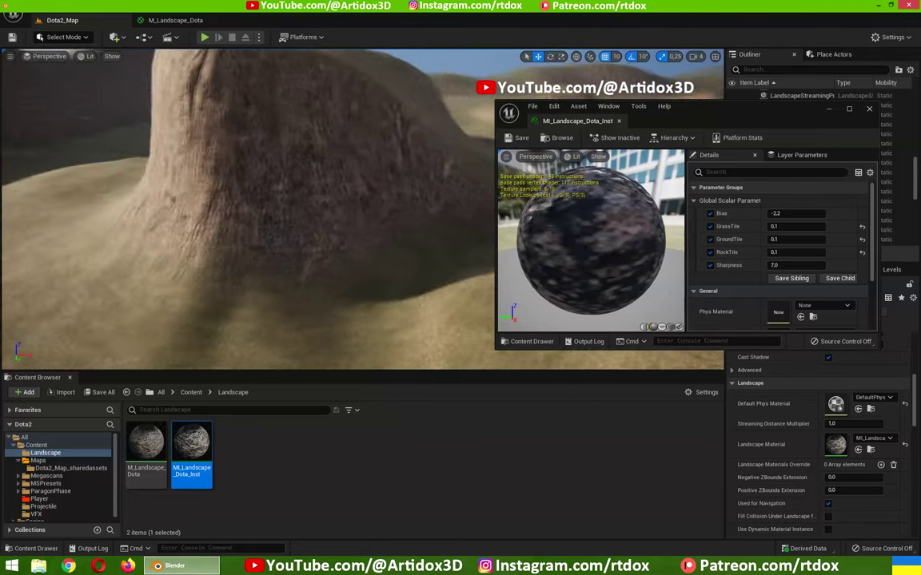
right_click_drag(403, 200, 403, 200)
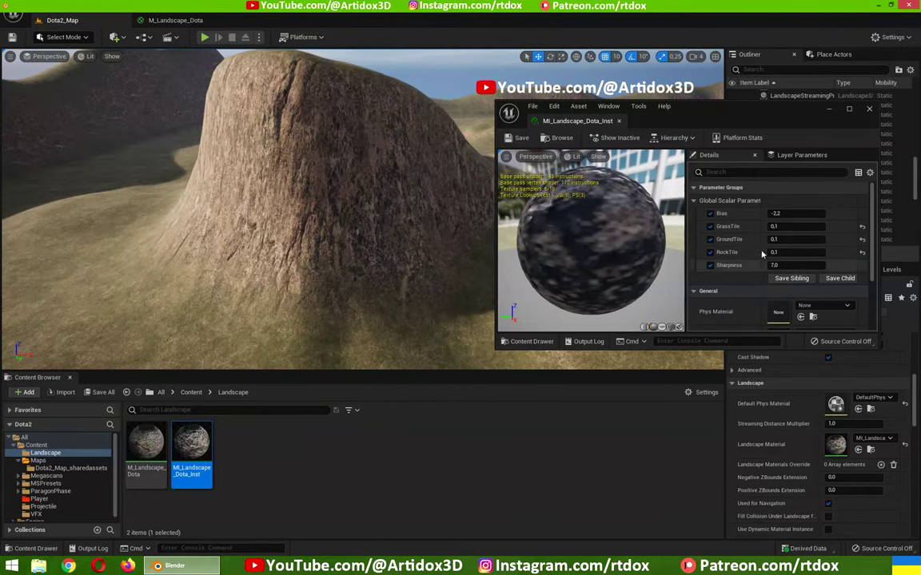
Step: Try Sharpness values of 8, 9 and 20 on the rock-to-grass blend
left_click(786, 266)
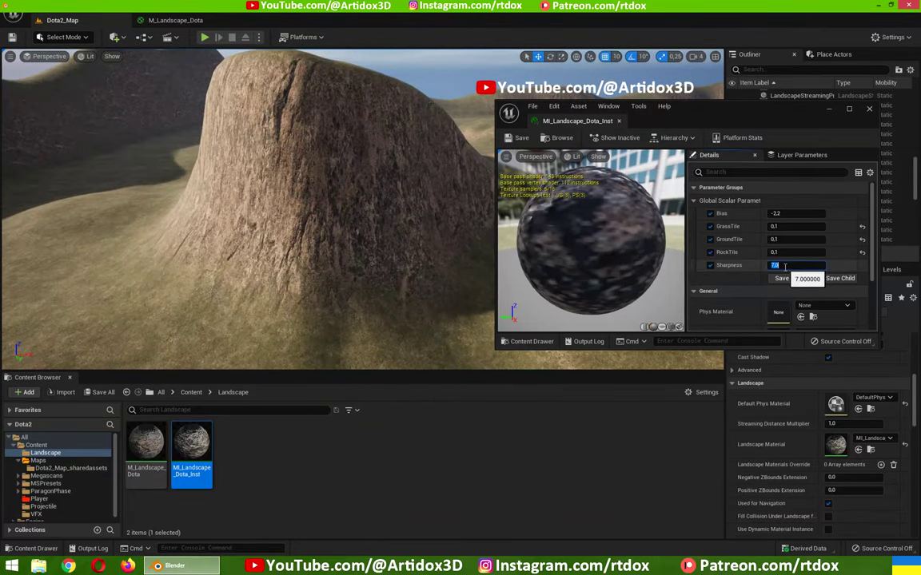
type("8")
key("Return")
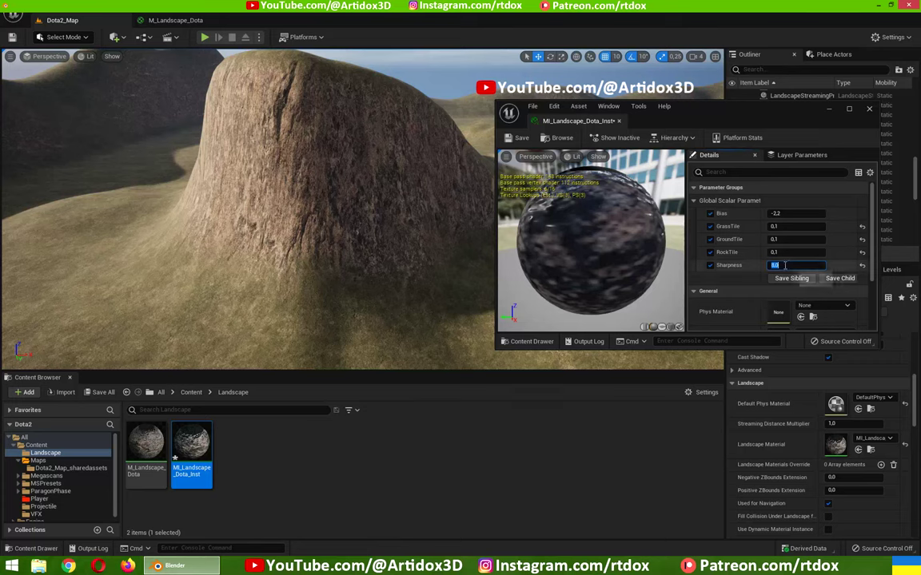
type("9")
key("Return")
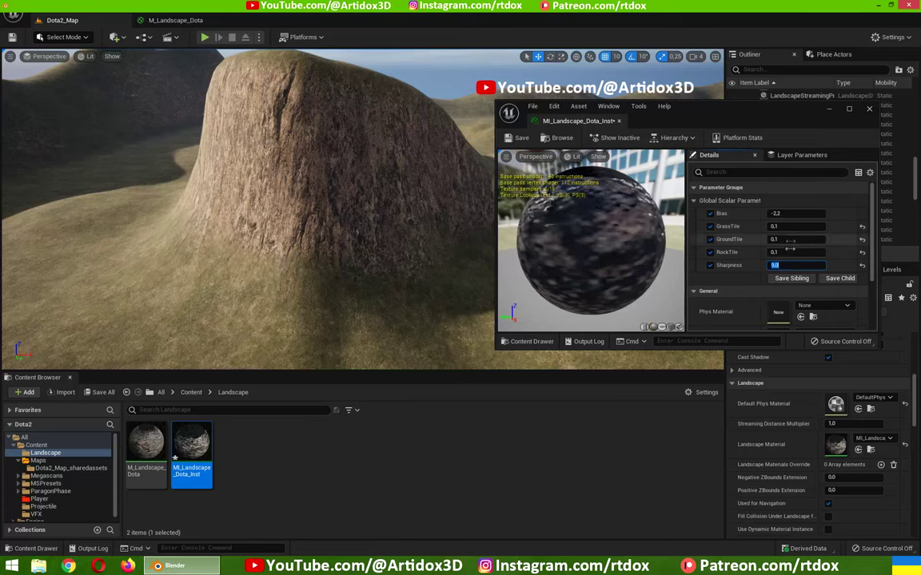
type("20")
key("Return")
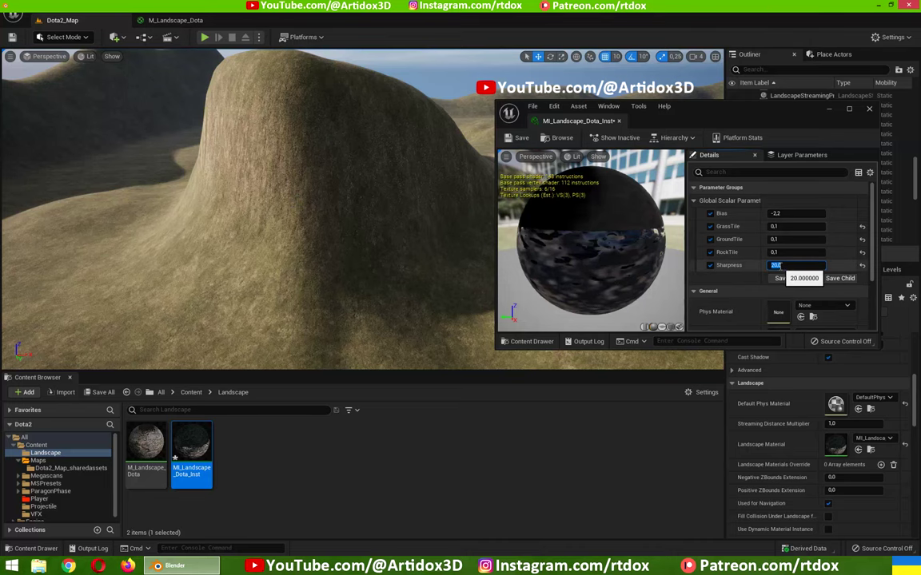
key("Return")
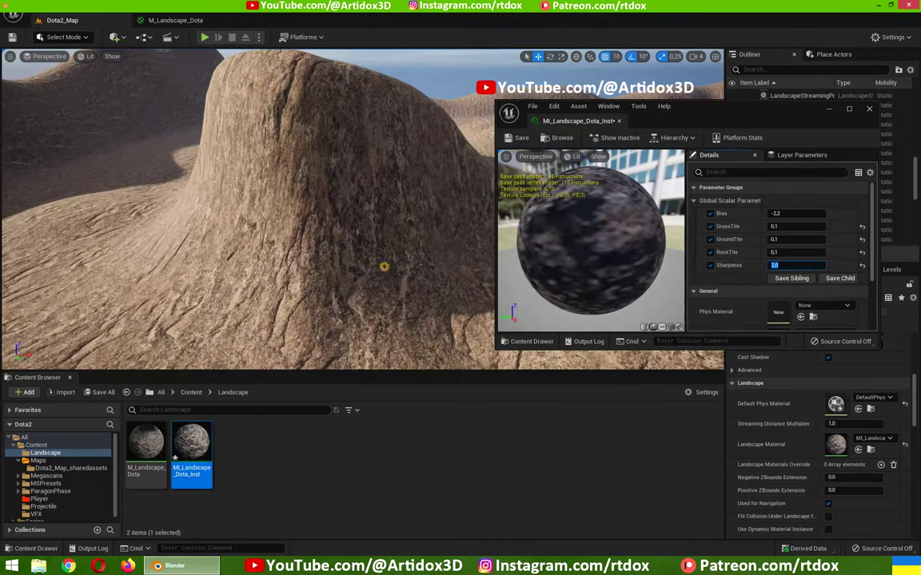
Step: Try Sharpness 6, settle on 7.0, and select the landscape
left_click_drag(384, 267, 375, 312)
type("5")
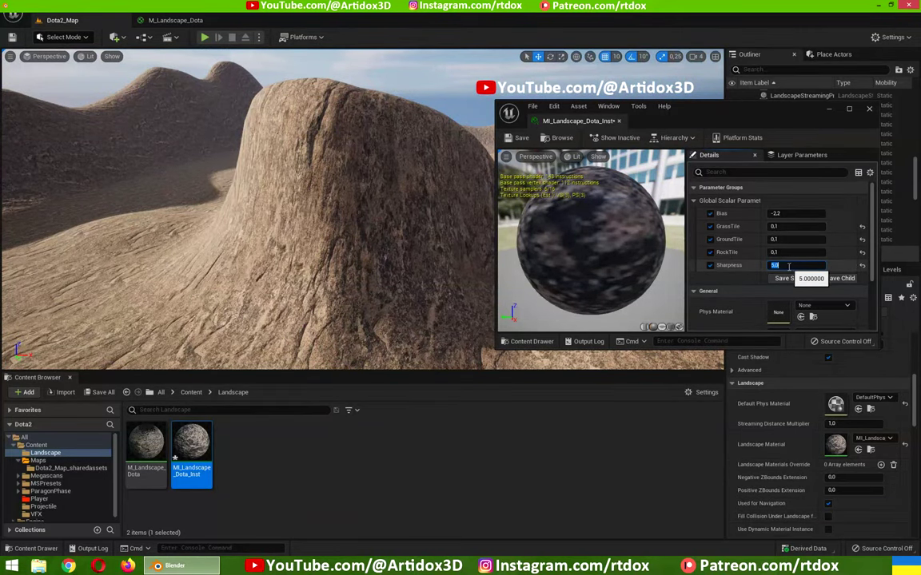
type("6")
key("Return")
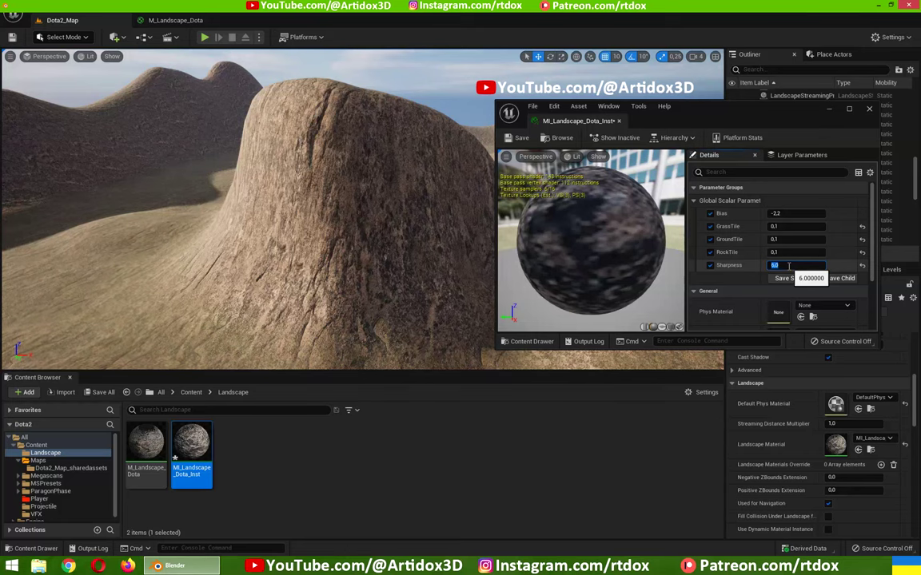
mouse_move(384, 239)
left_mouse_down()
mouse_move(384, 200)
mouse_move(320, 207)
left_mouse_up()
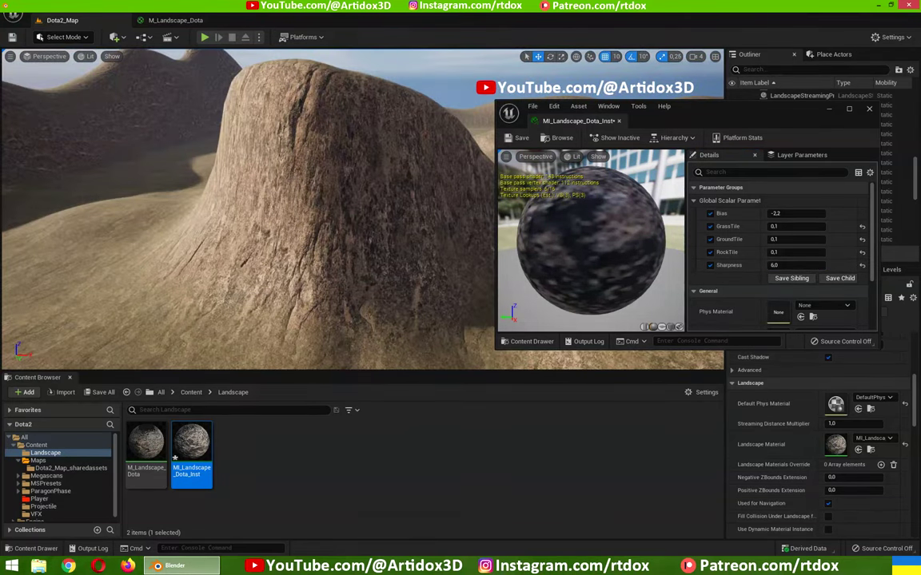
left_click(784, 266)
type("7")
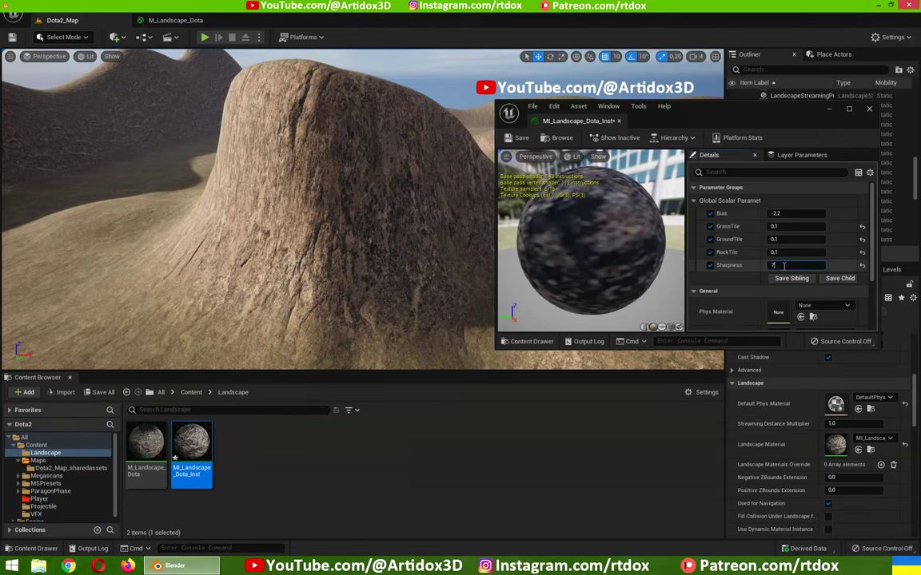
key("Return")
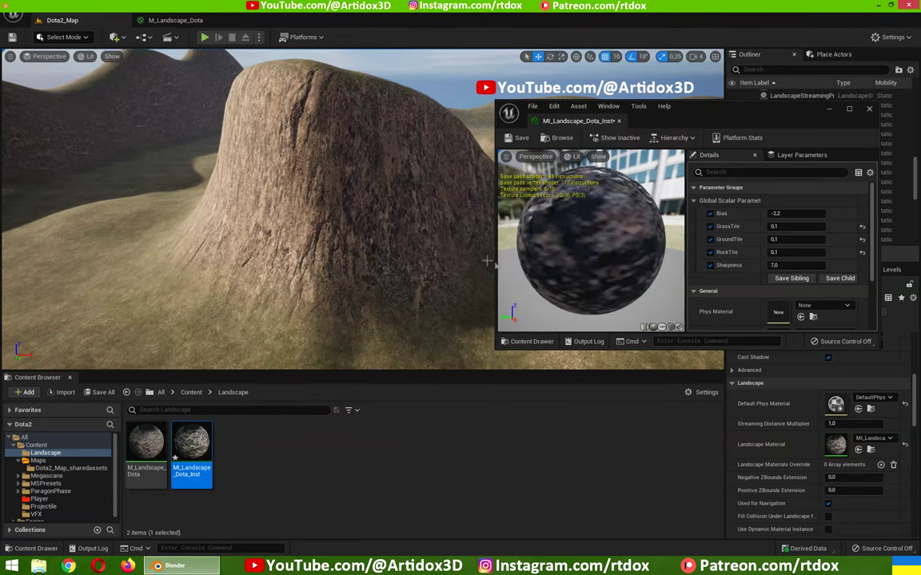
right_click(336, 240)
Step: Try Bias values of -2.0 and 5.0 and compare grass versus rock coverage
left_click(781, 213)
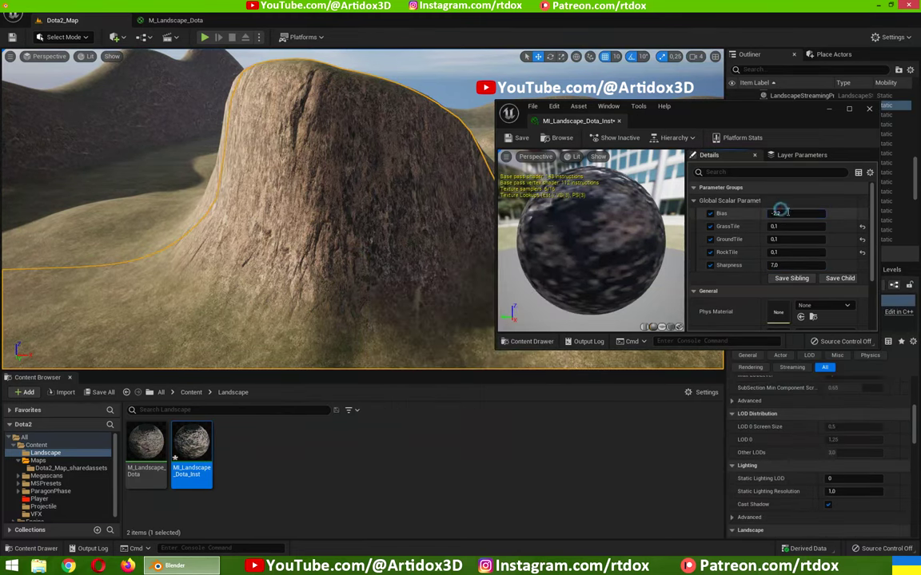
key("Return")
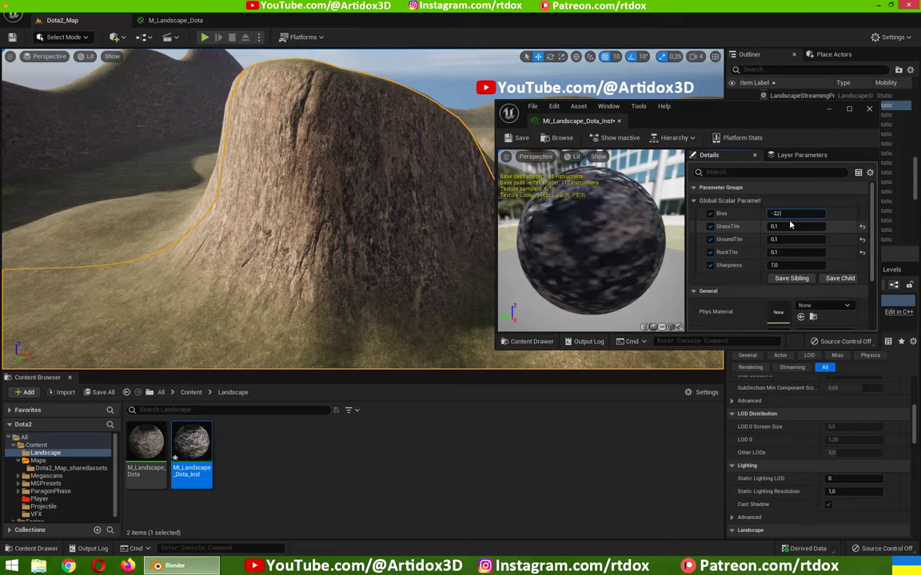
type("0")
key("Return")
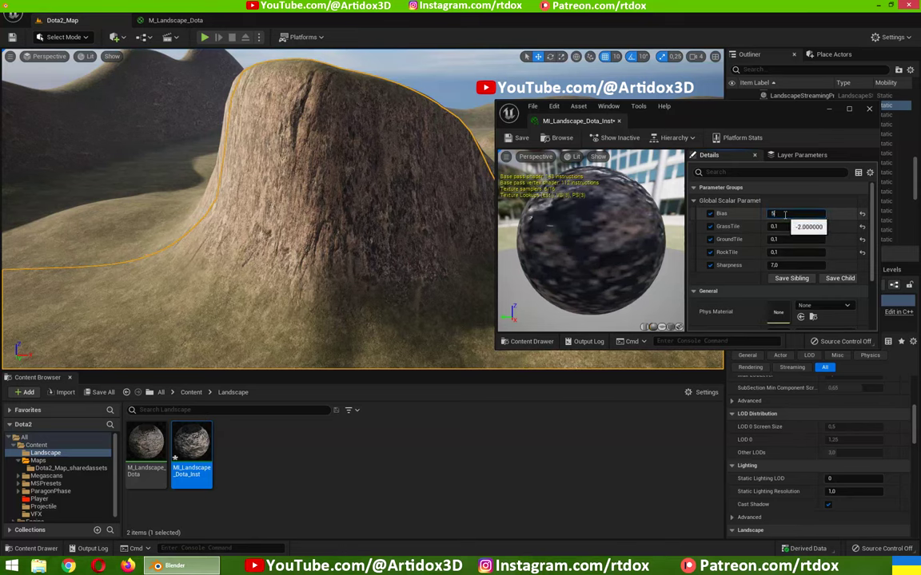
key("Return")
right_click_drag(378, 179, 378, 179)
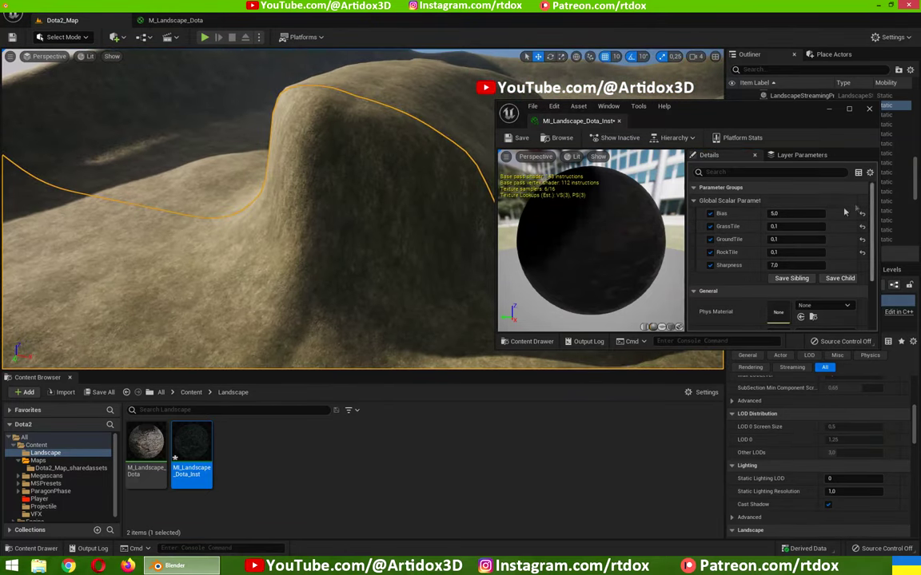
Step: Try a Bias of -5.0, then restore it to -2.2 and view the hill anew
left_click(796, 216)
type("5")
key("Return")
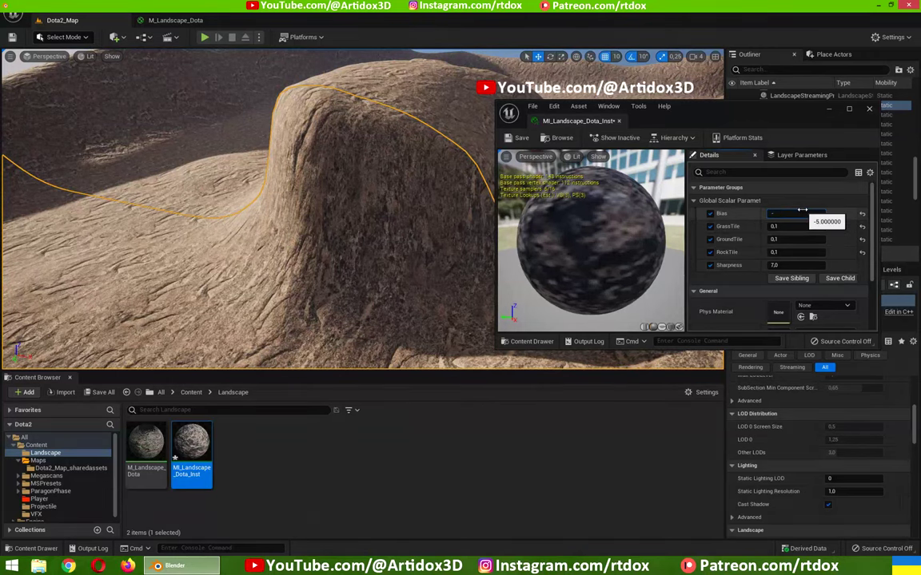
type("2.2")
key("Return")
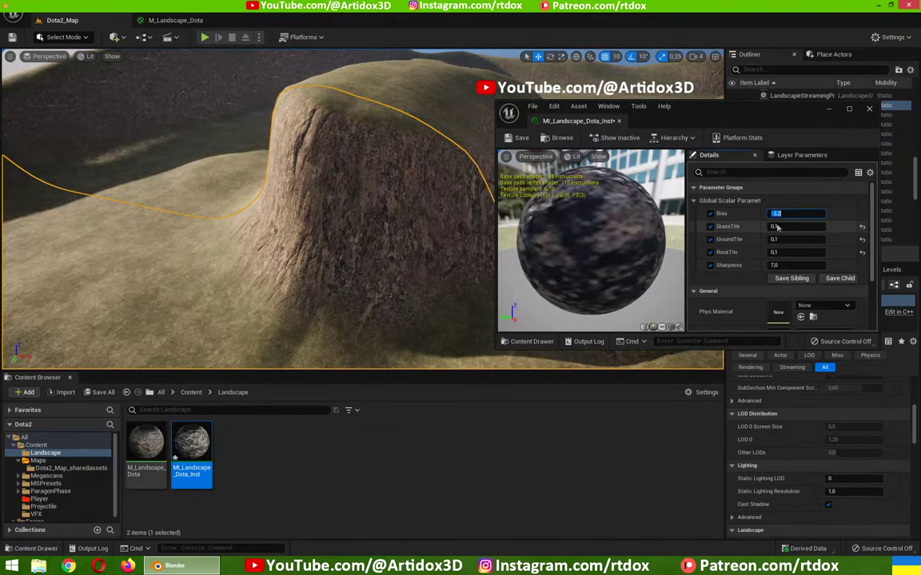
right_click_drag(334, 254, 334, 254)
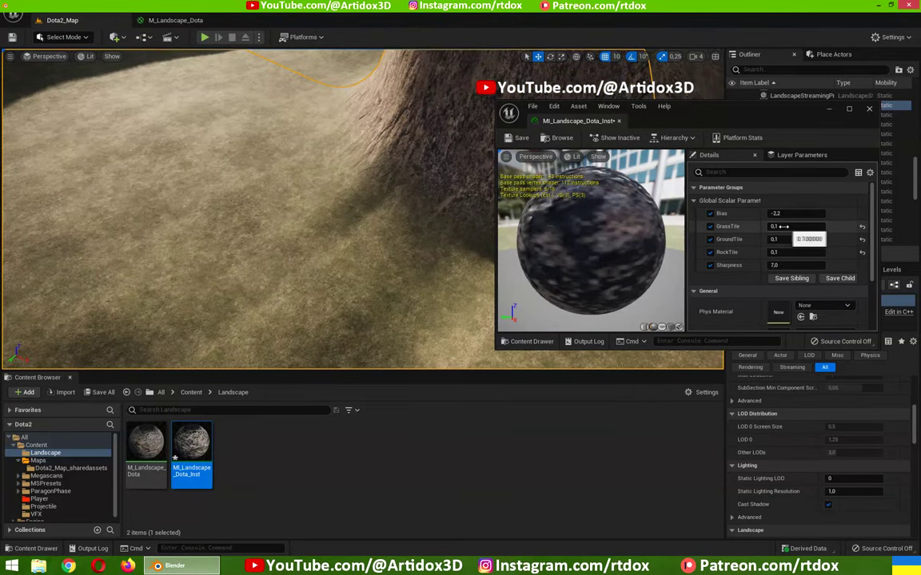
Step: Preview GrassTile at about 0.564, then set it back to 0.1
left_click_drag(783, 226, 811, 226)
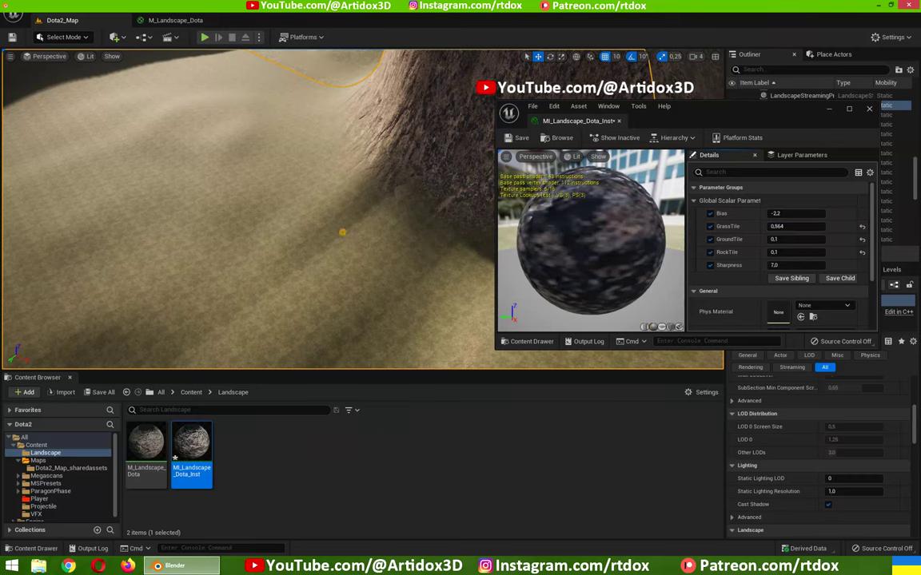
right_click_drag(359, 200, 320, 236)
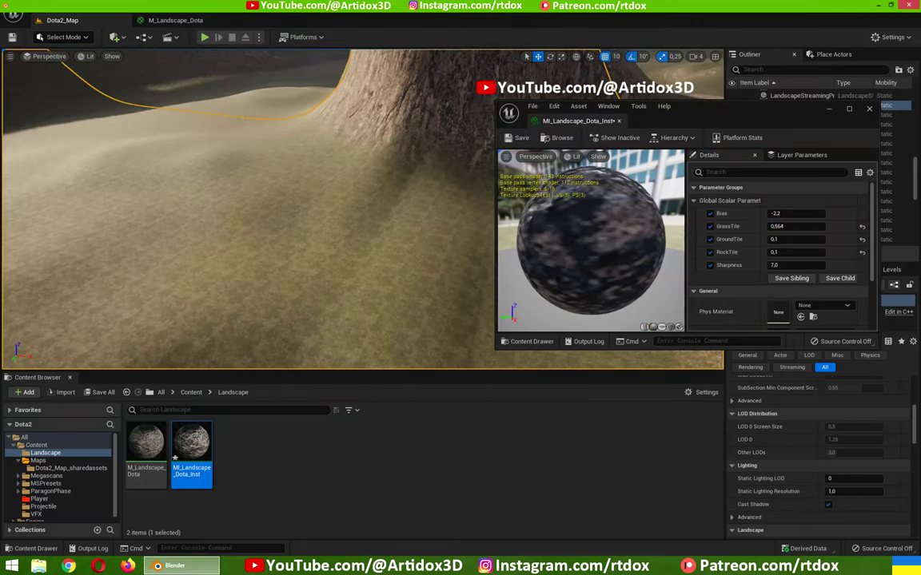
left_click(784, 227)
type("0.1")
key("Return")
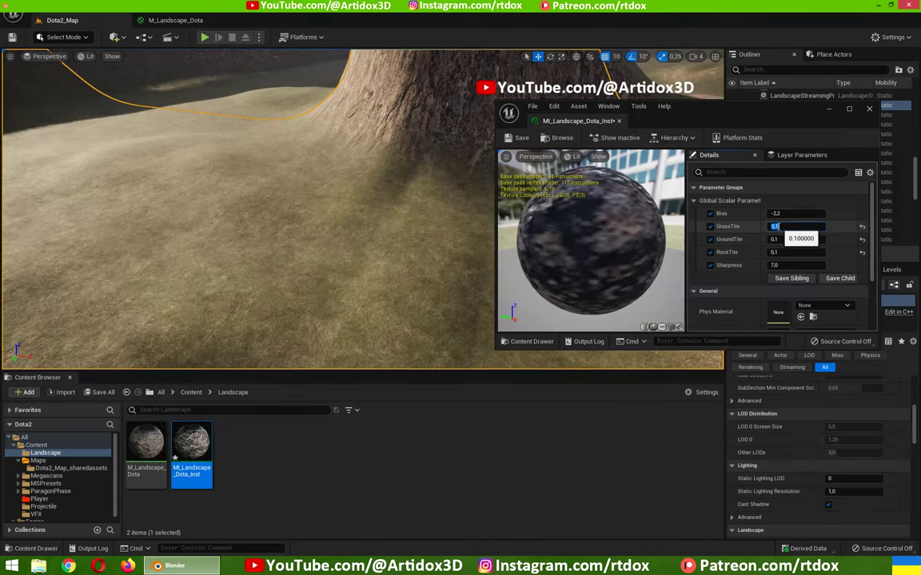
Step: Preview RockTile at 0.05 on the rock face, restore it to 0.1, and dock the editor
mouse_move(320, 240)
right_mouse_down()
mouse_move(304, 232)
mouse_move(336, 232)
right_mouse_up()
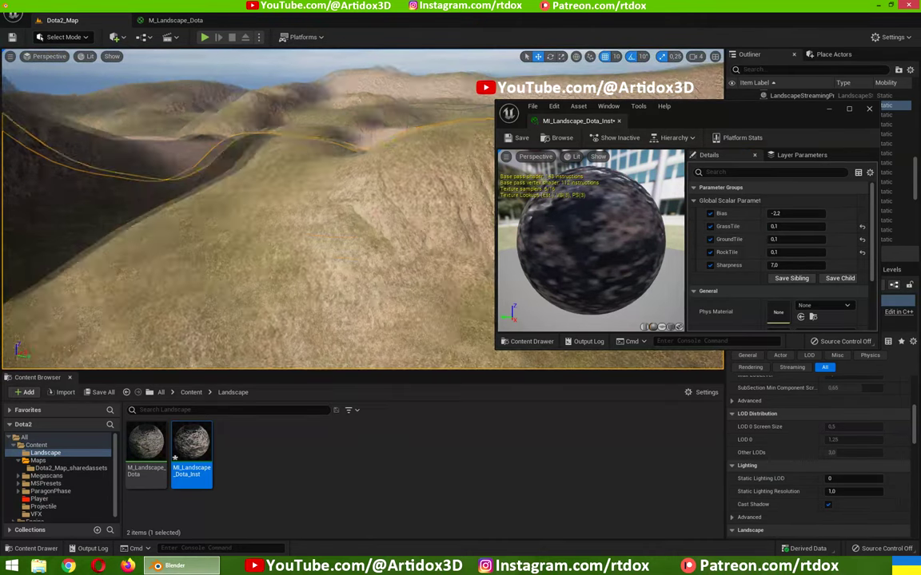
left_click(786, 252)
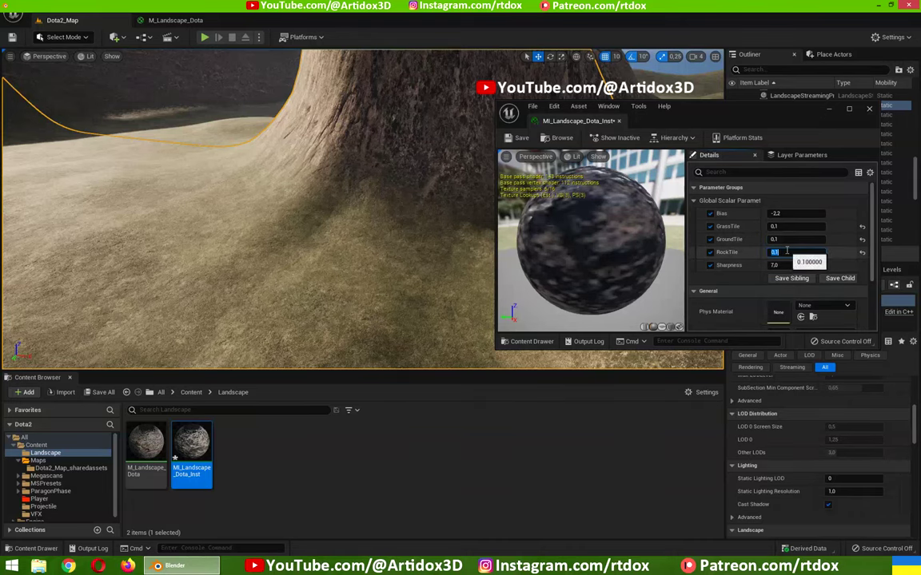
right_click_drag(427, 181, 400, 192)
type("1")
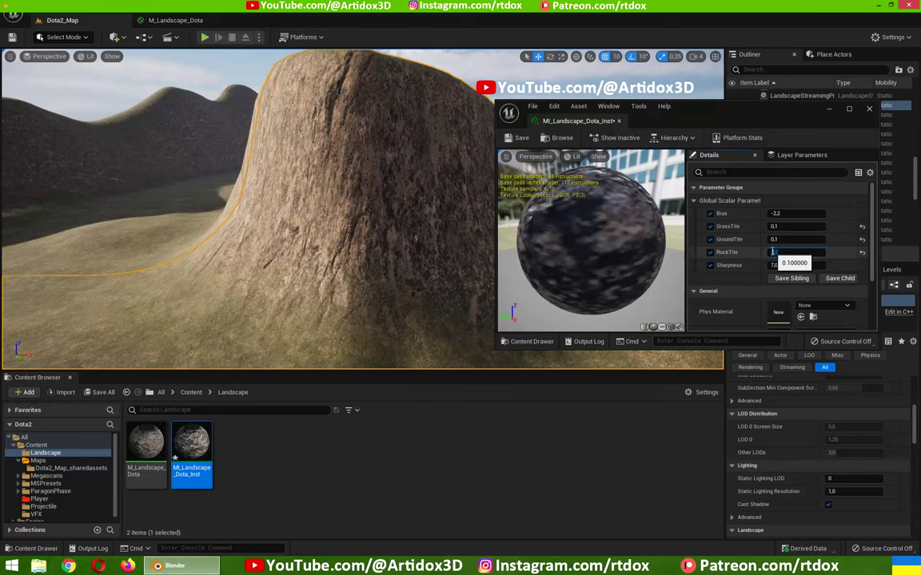
type(",05")
key("Return")
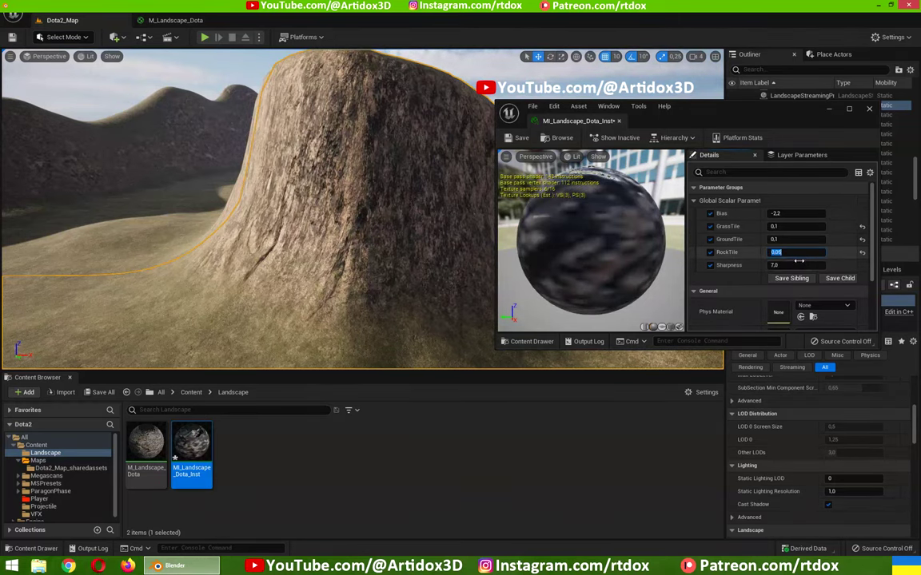
mouse_move(325, 181)
right_mouse_down()
mouse_move(304, 184)
mouse_move(328, 196)
mouse_move(351, 152)
right_mouse_up()
left_click(788, 250)
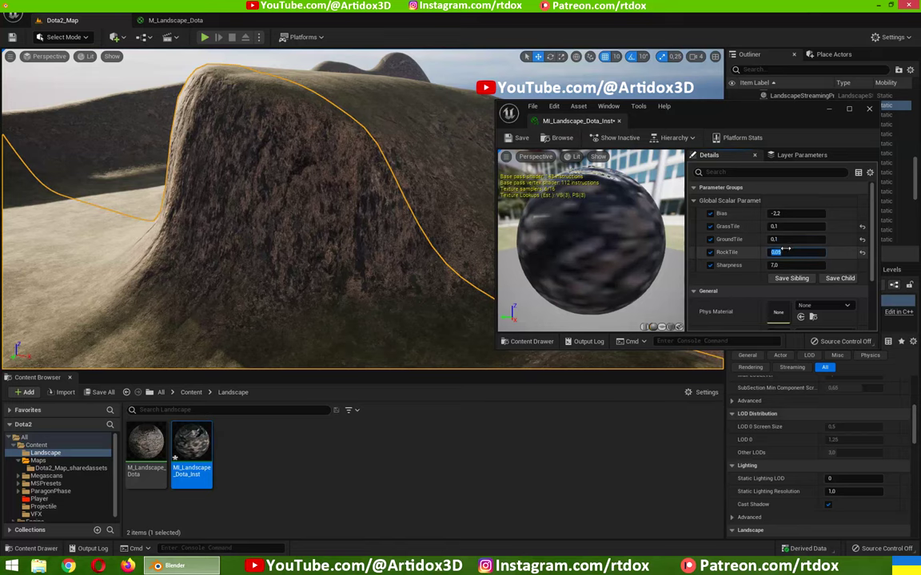
type("0,1")
key("Return")
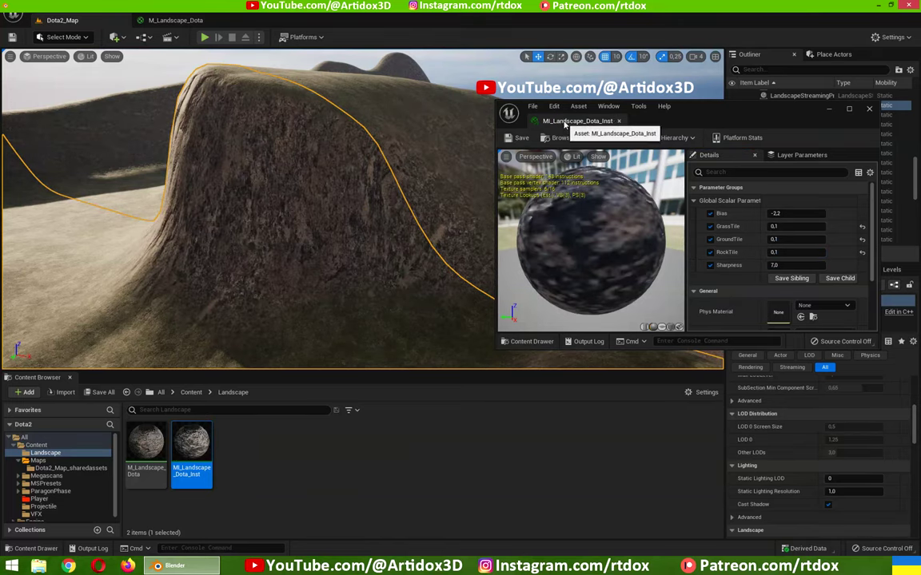
left_click_drag(577, 122, 304, 32)
Step: Dock the material instance editor and delete the test sphere, wedge, cylinder and cube
left_click(62, 20)
left_click(387, 214)
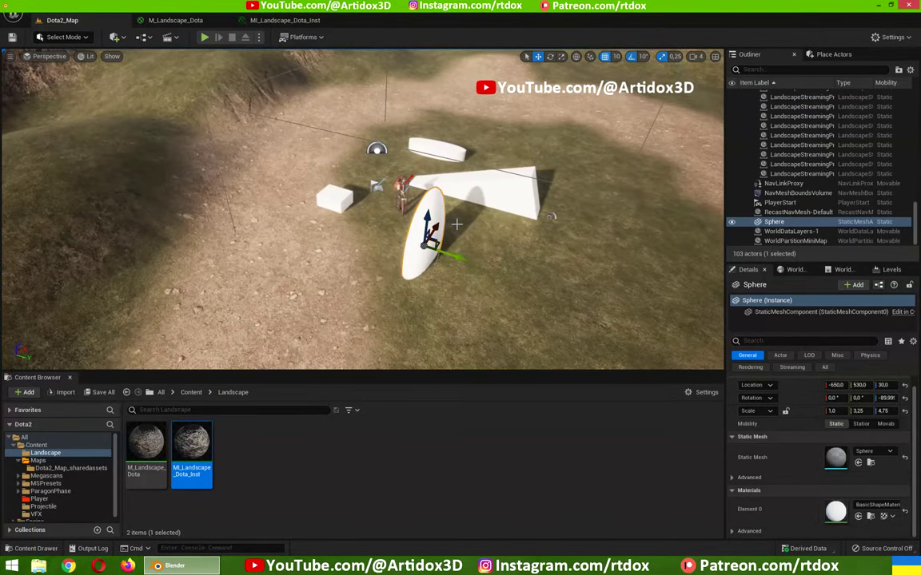
key("Delete")
left_click(493, 196)
key("Delete")
left_click(438, 145)
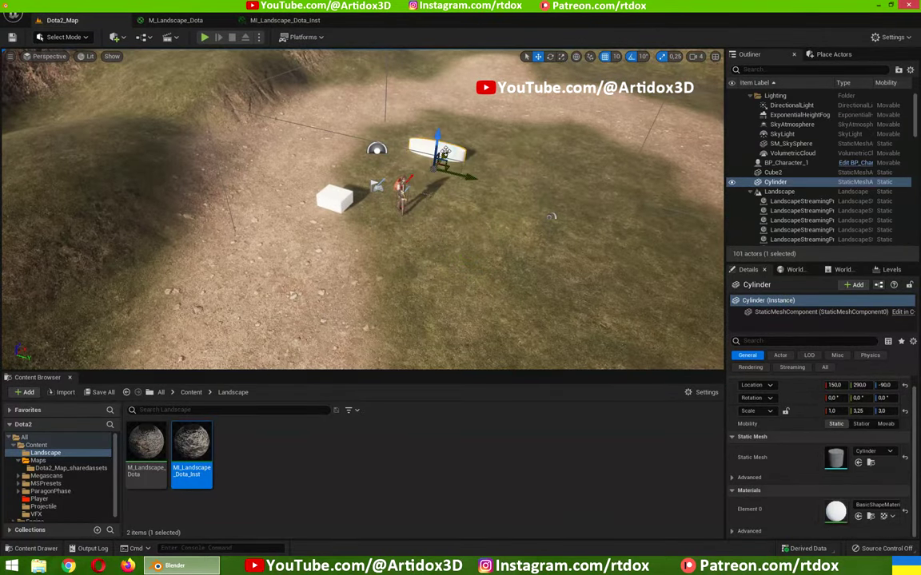
key("Delete")
left_click(335, 198)
key("Delete")
right_click_drag(464, 234, 471, 232)
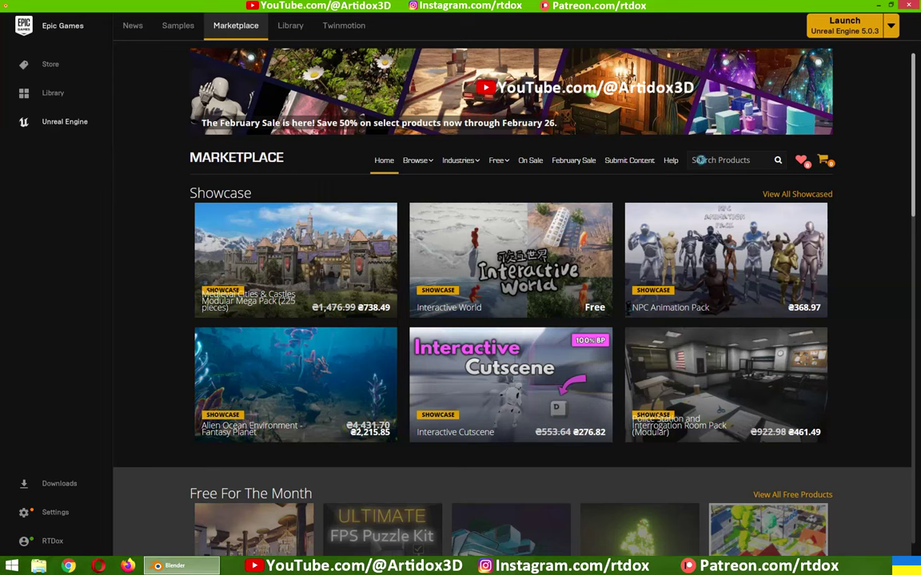
Step: Search the Marketplace for 'easy build' and open the Easy Building System v10 page
type("easy build")
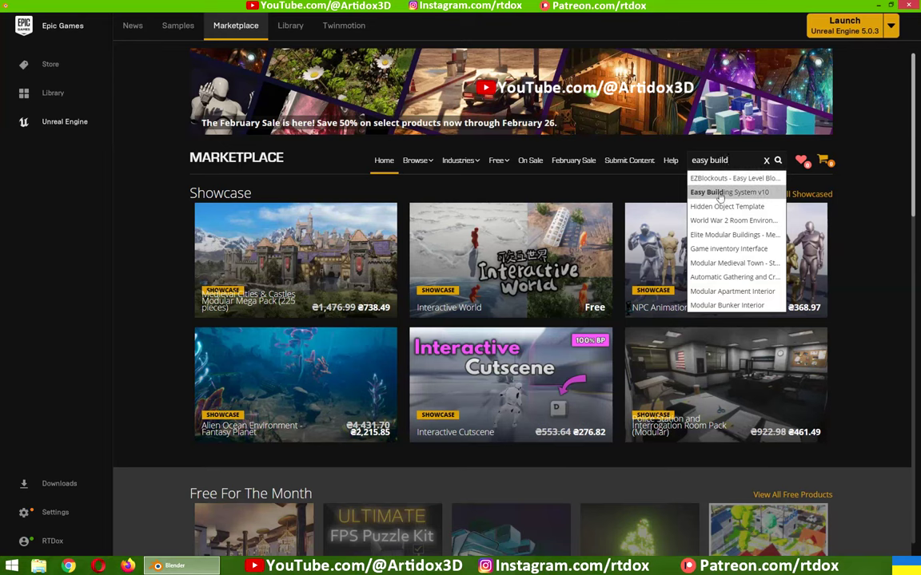
left_click(764, 195)
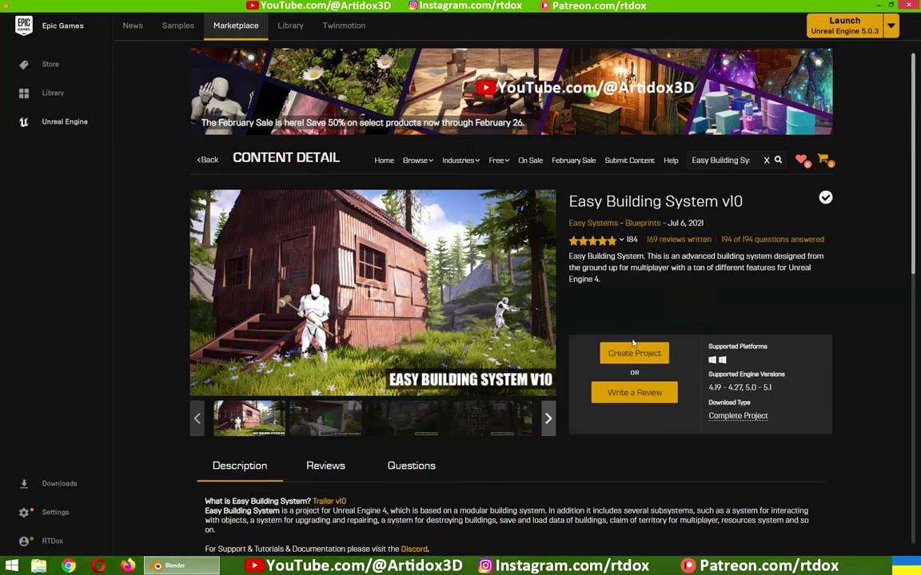
Step: Browse the Easy Building System v10 screenshots, then start creating a project from the pack
left_click(318, 417)
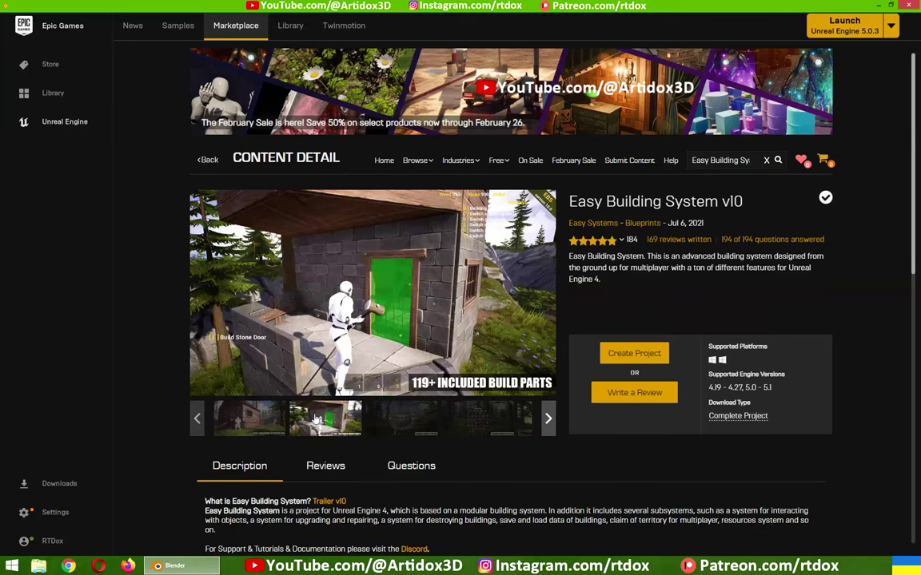
left_click(387, 418)
left_click(457, 423)
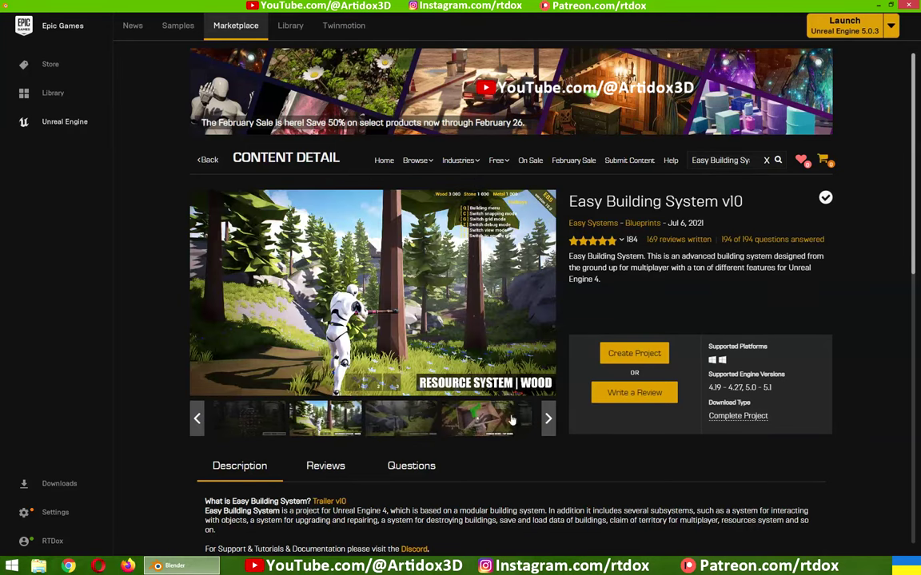
left_click(261, 424)
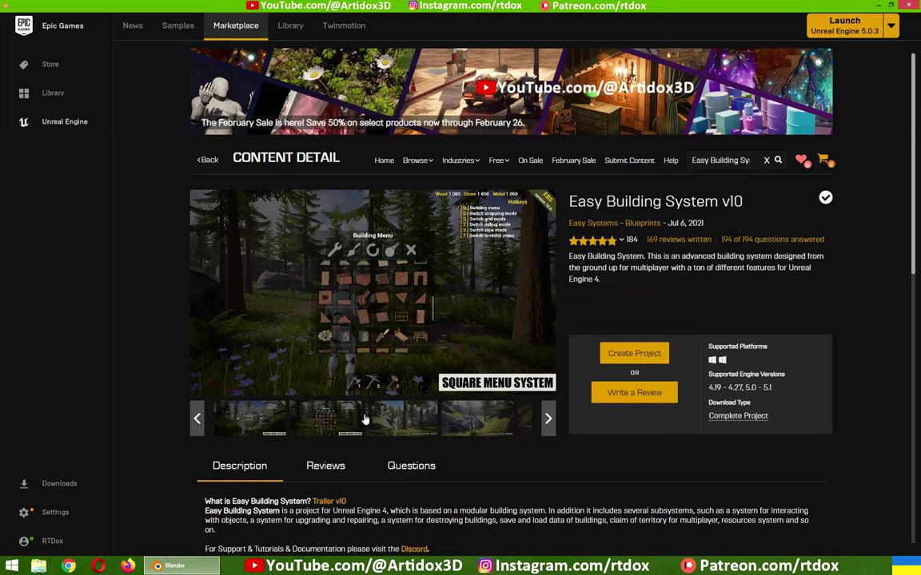
left_click(475, 418)
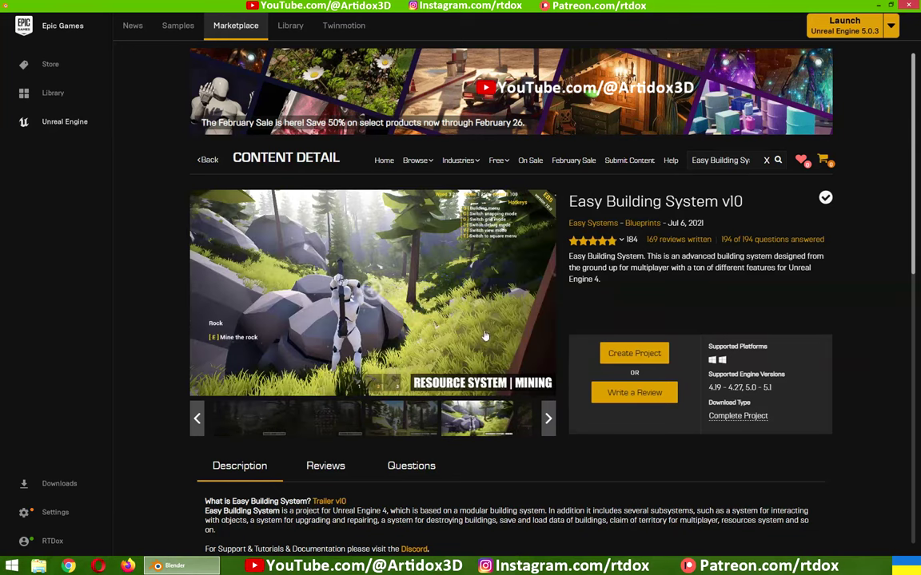
left_click(528, 424)
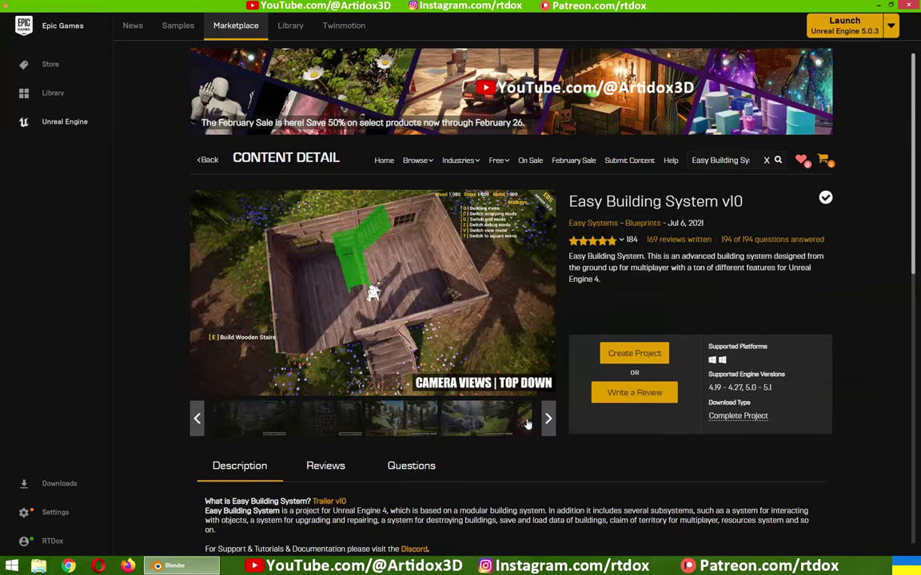
left_click(480, 424)
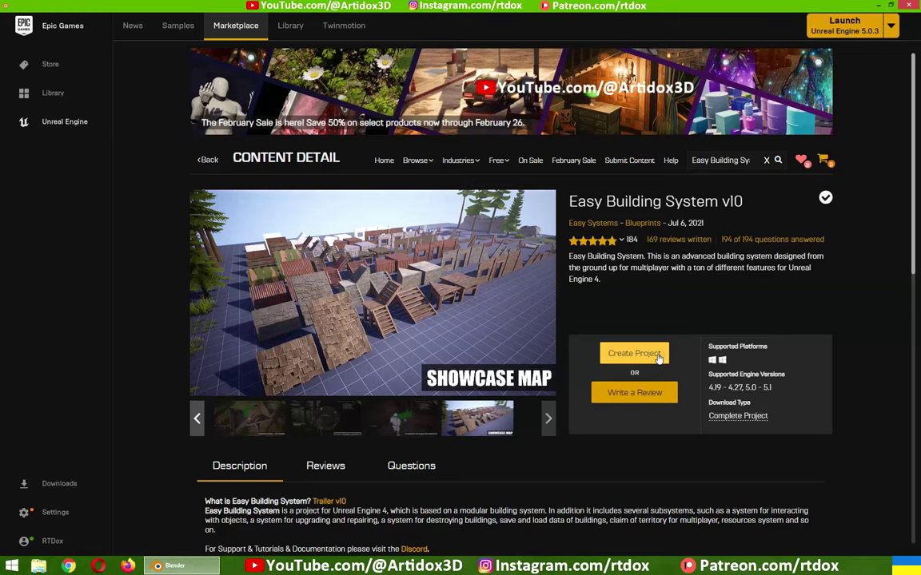
left_click(653, 359)
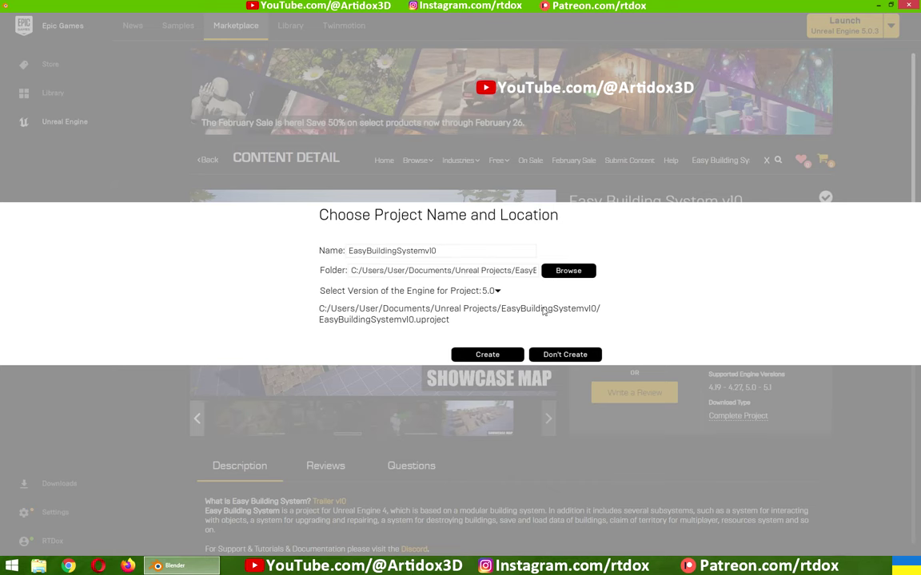
Step: Choose Don't Create to cancel the EasyBuildingSystemv10 project
left_click(567, 355)
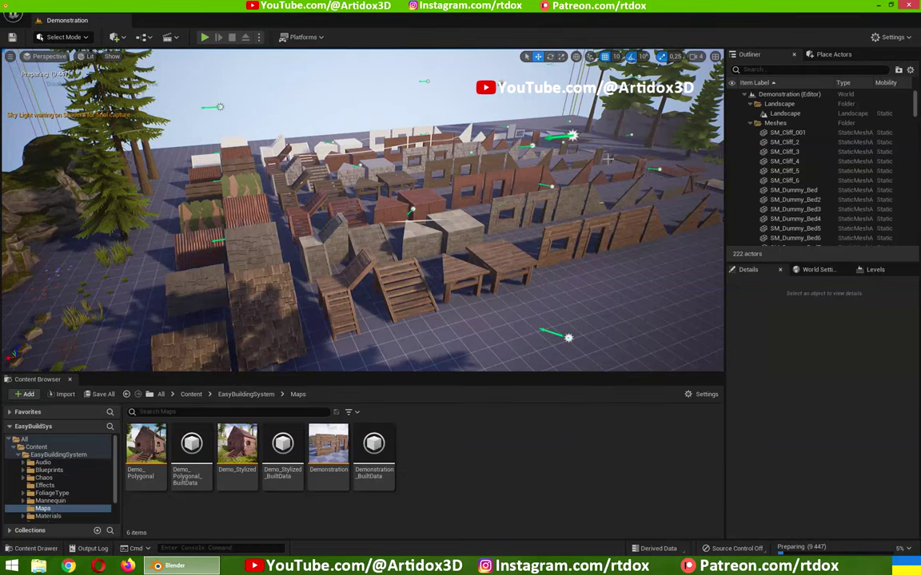
Step: Fly around the Demonstration level's trees, rocks and grass, then select the pine tree SM_Tree_4
right_click_drag(537, 202, 534, 204)
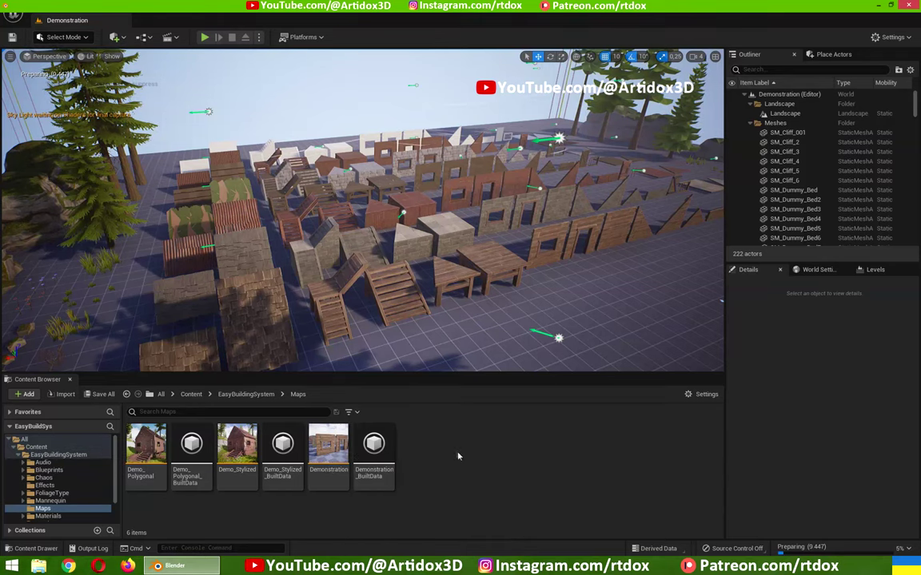
right_click_drag(360, 240, 359, 240)
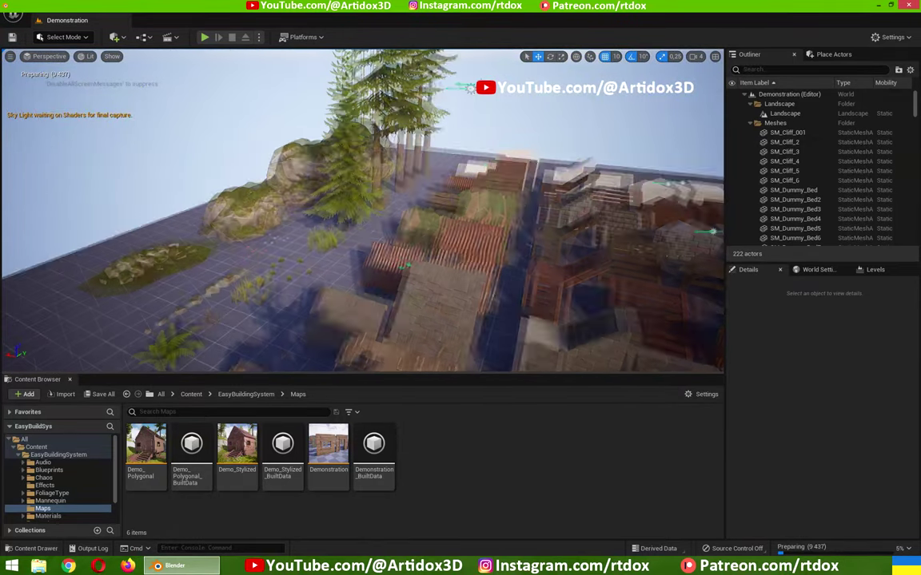
right_click_drag(417, 157, 417, 157)
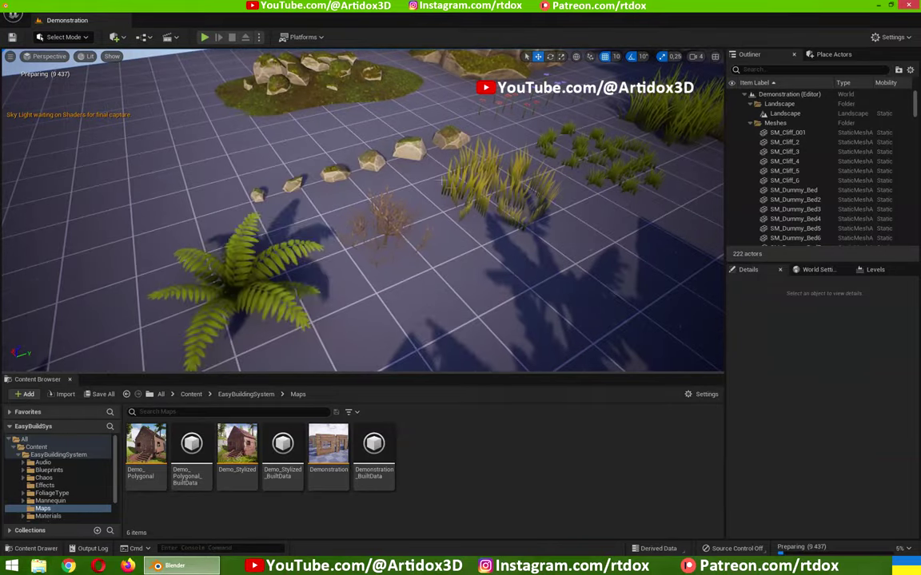
right_click_drag(417, 232, 418, 232)
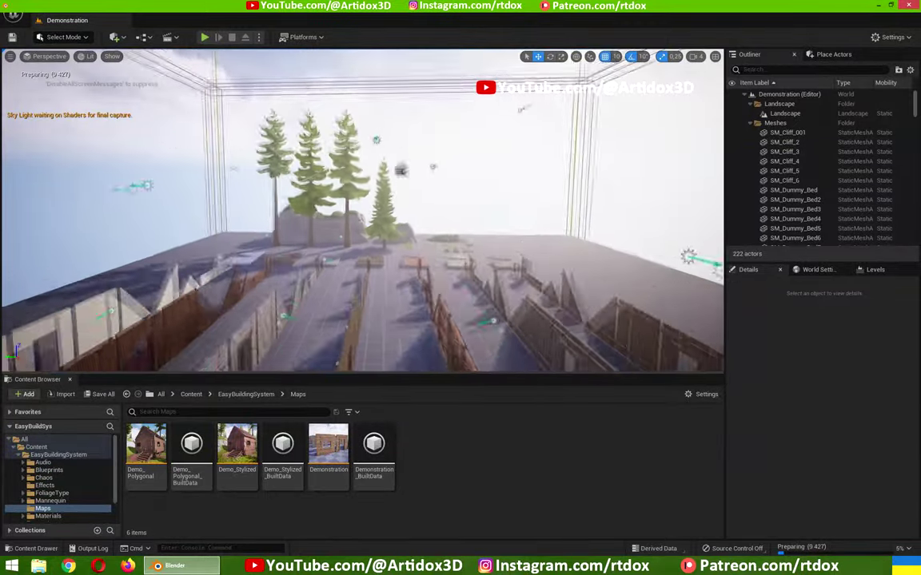
right_click_drag(308, 260, 445, 226)
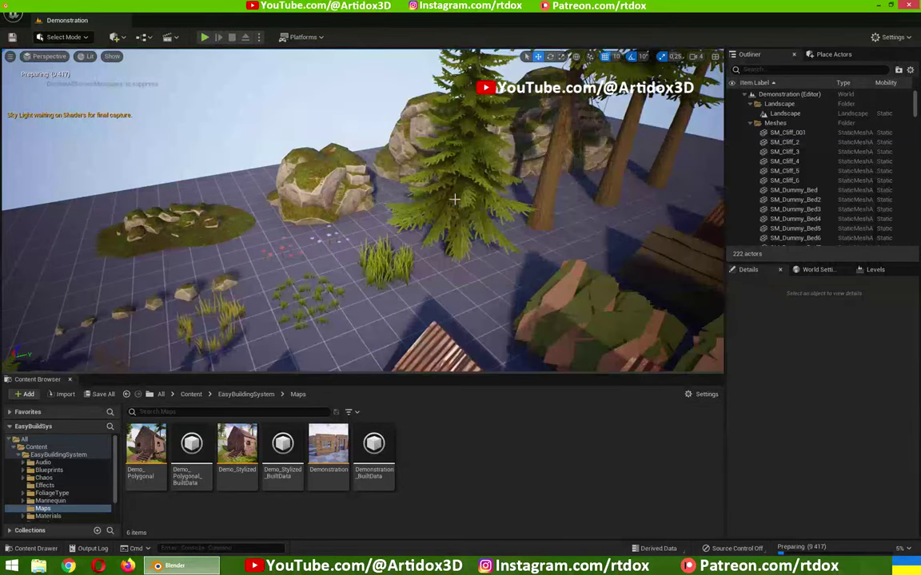
left_click(454, 198)
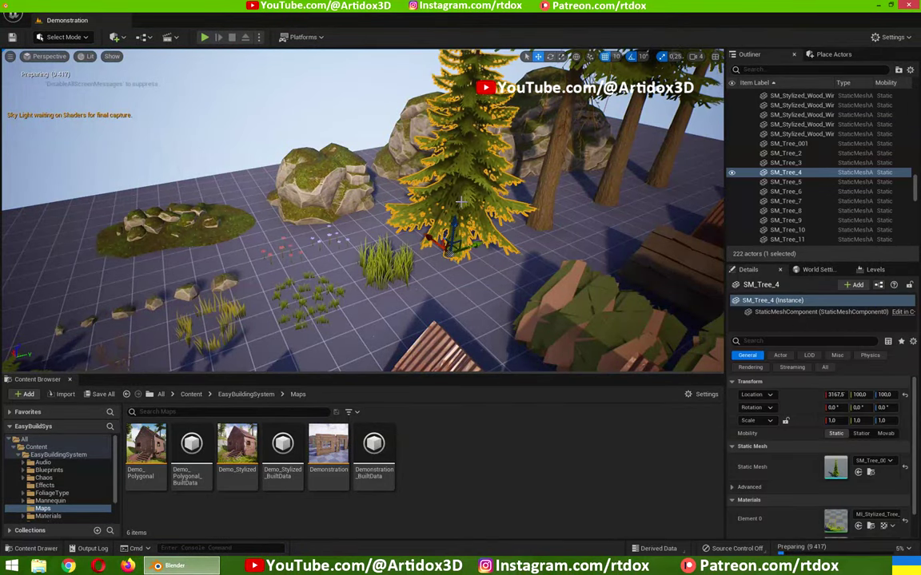
Step: Locate the pine's mesh in Stylized Foliage, inspect flowers, fern and grass, and select all 11 meshes
key("ctrl+b")
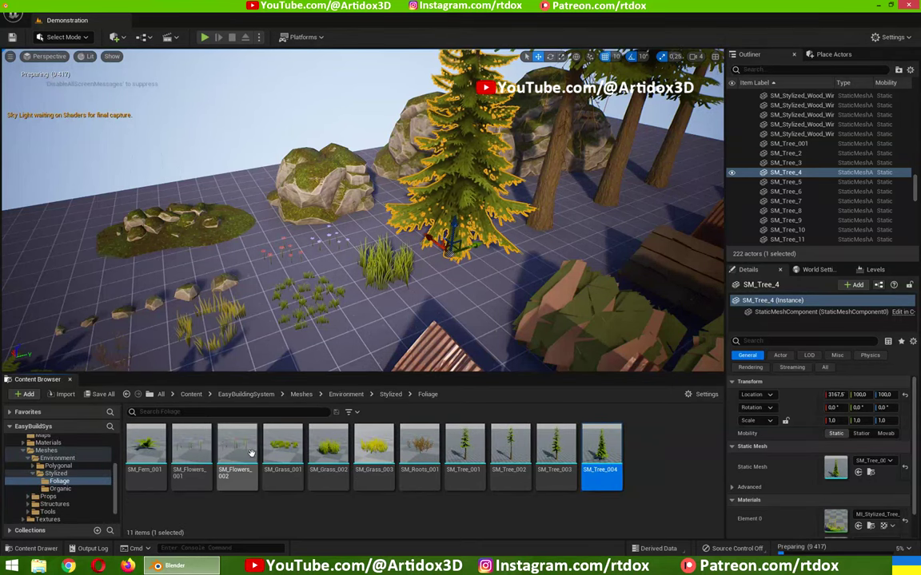
mouse_move(601, 457)
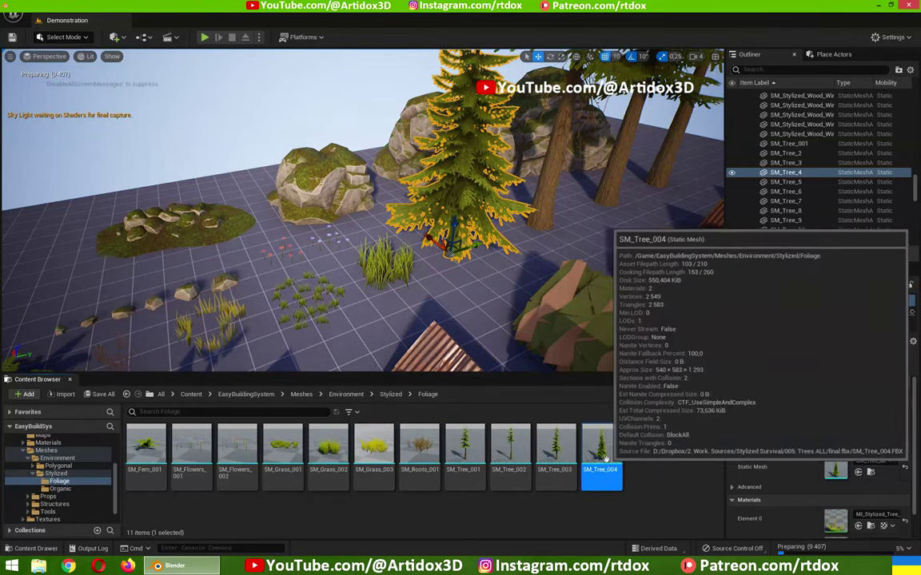
left_click(192, 448)
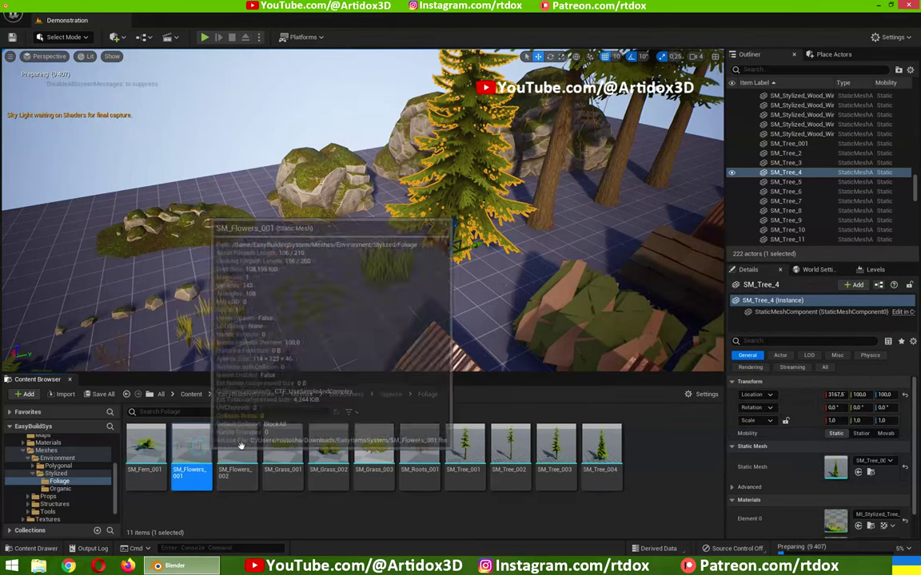
left_click(146, 448)
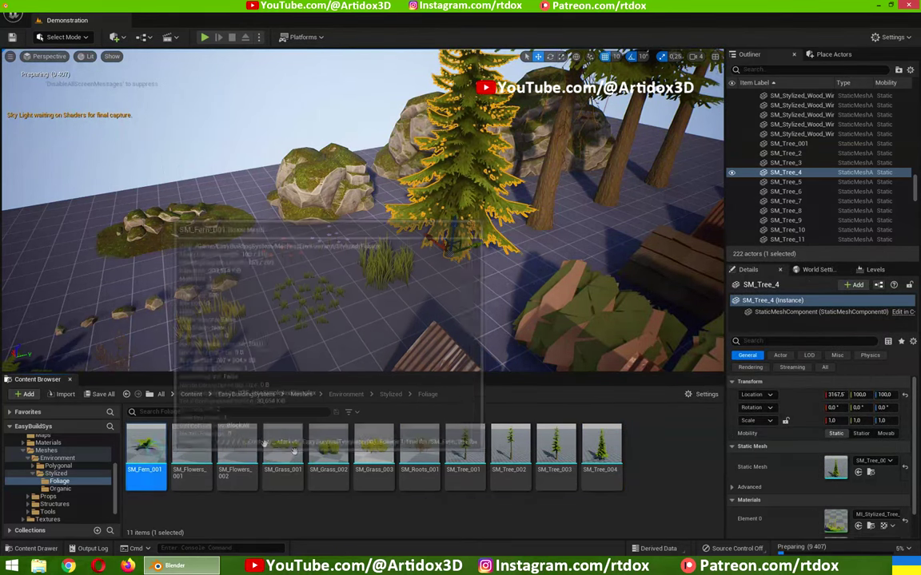
left_click(279, 448)
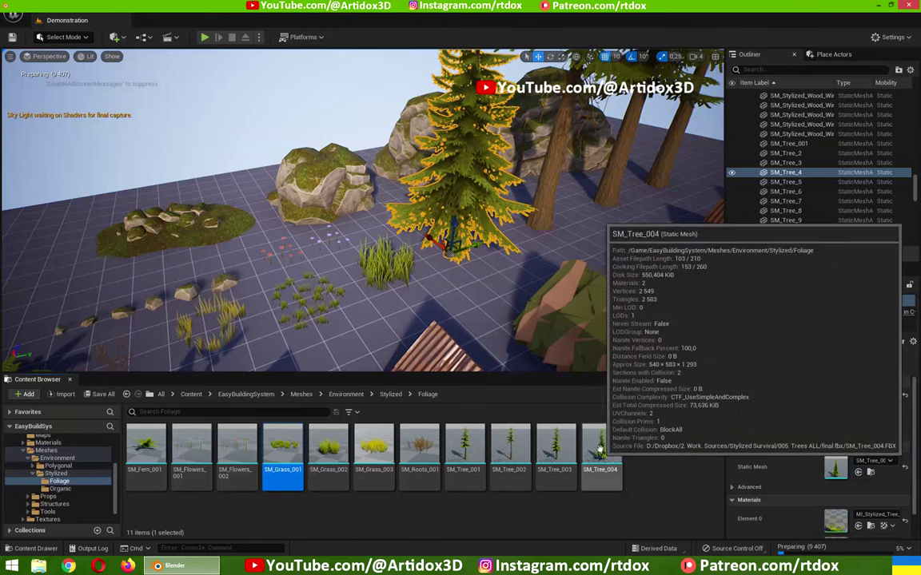
left_click(599, 451)
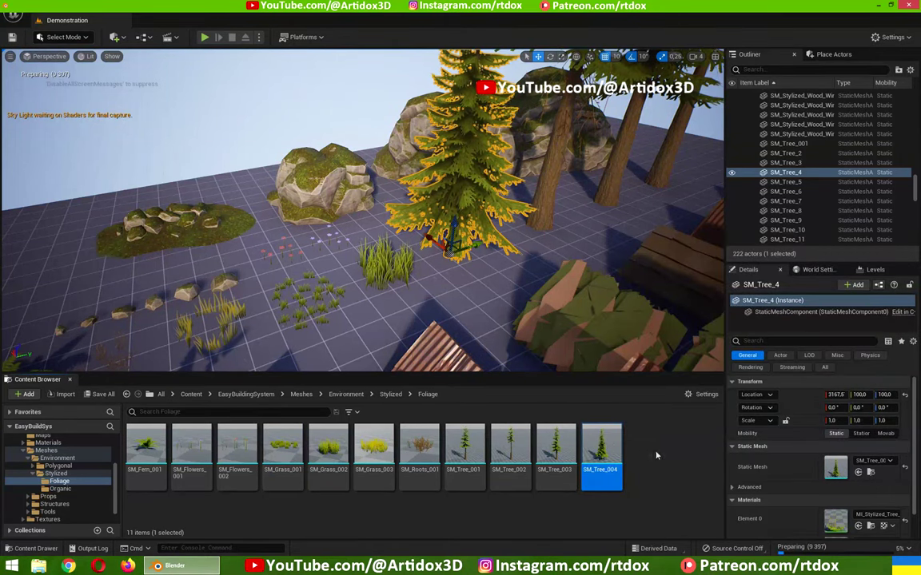
left_click(652, 454)
key("ctrl+a")
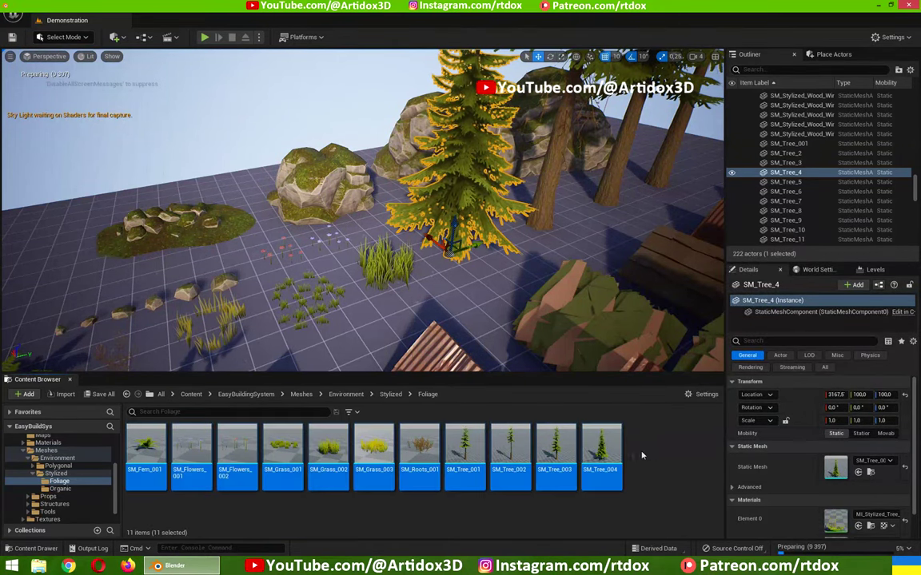
Step: Choose Migrate for the 11 selected foliage meshes and approve the asset report listing their dependencies
right_click(611, 446)
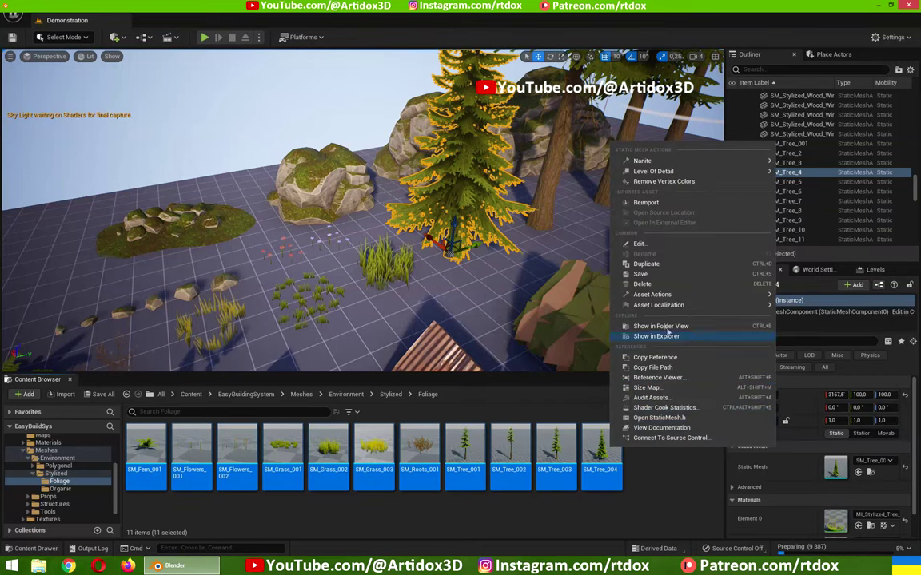
mouse_move(655, 295)
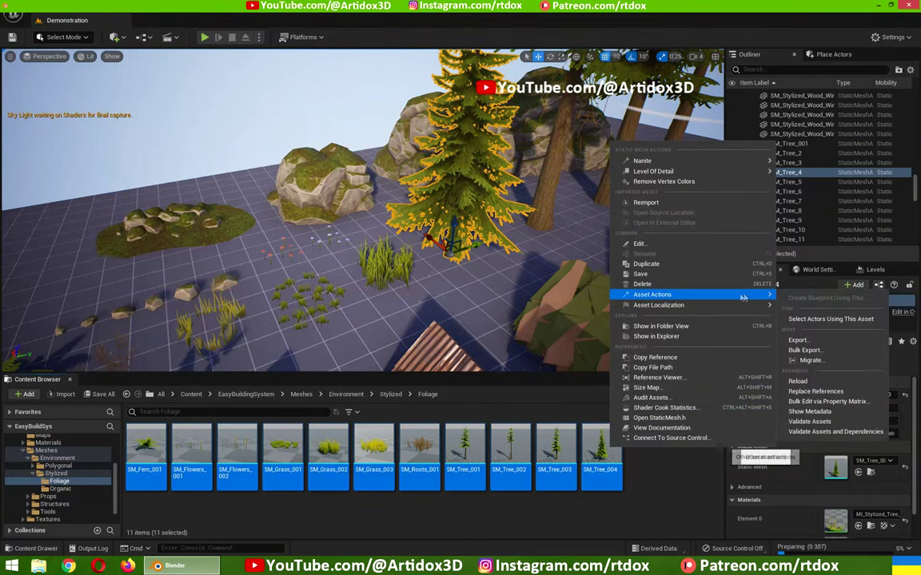
left_click(810, 361)
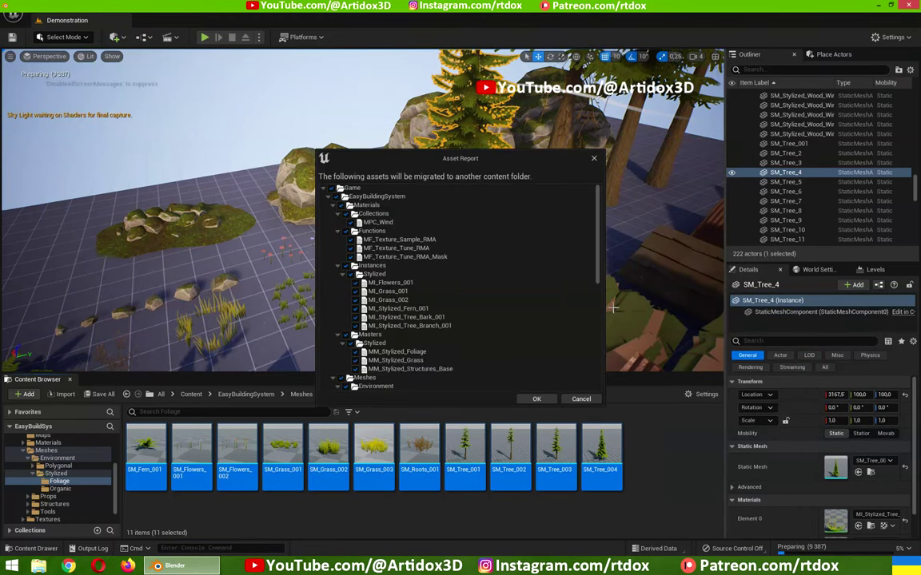
scroll(479, 362, "down", 10)
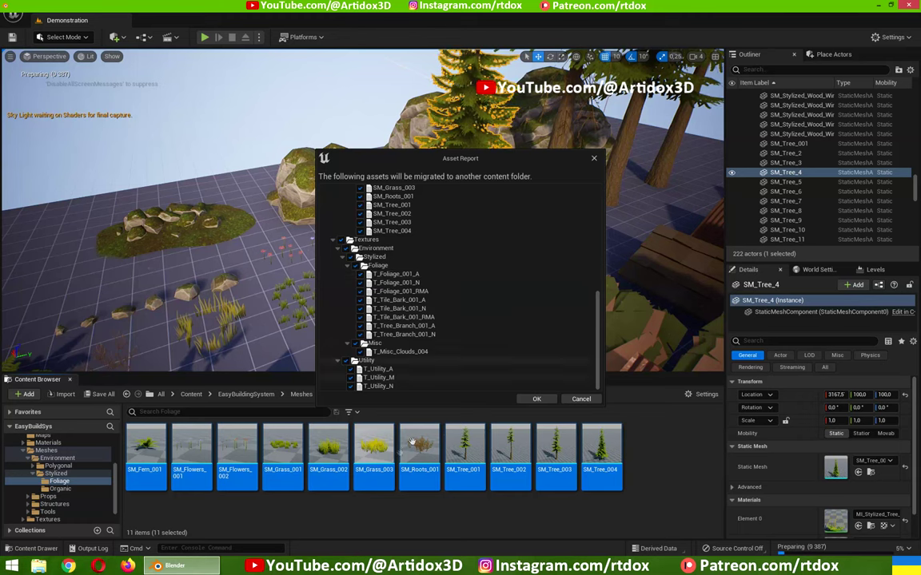
left_click_drag(601, 350, 599, 239)
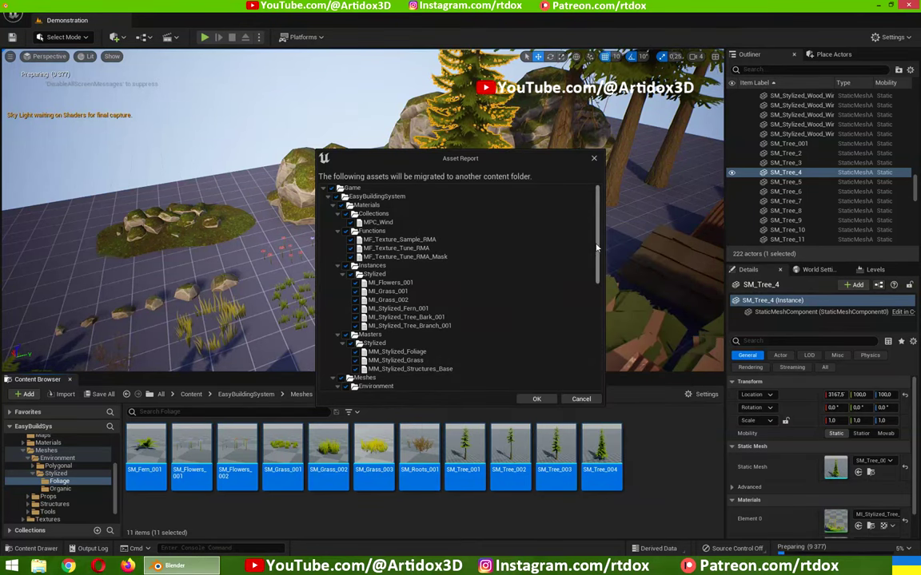
scroll(590, 272, "down", 5)
scroll(591, 263, "down", 5)
scroll(591, 240, "up", 10)
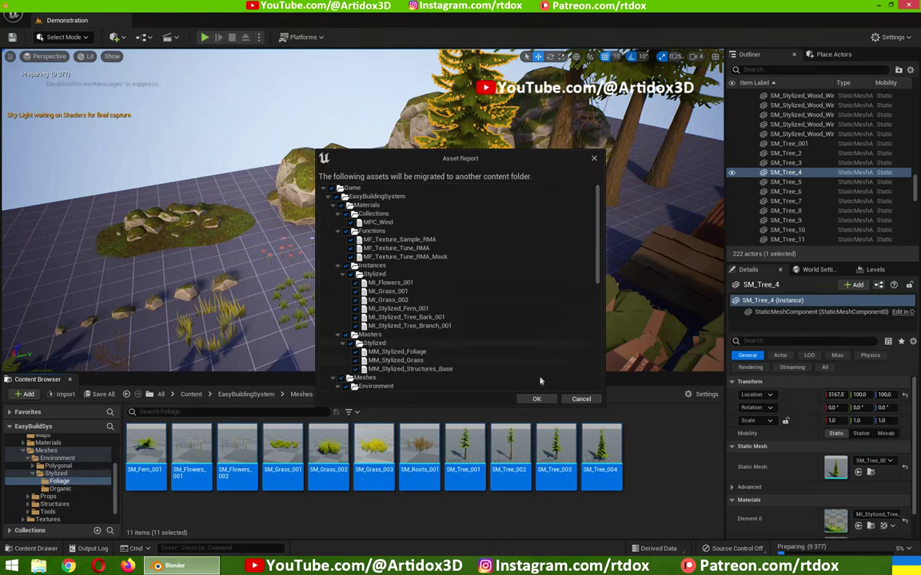
left_click(536, 398)
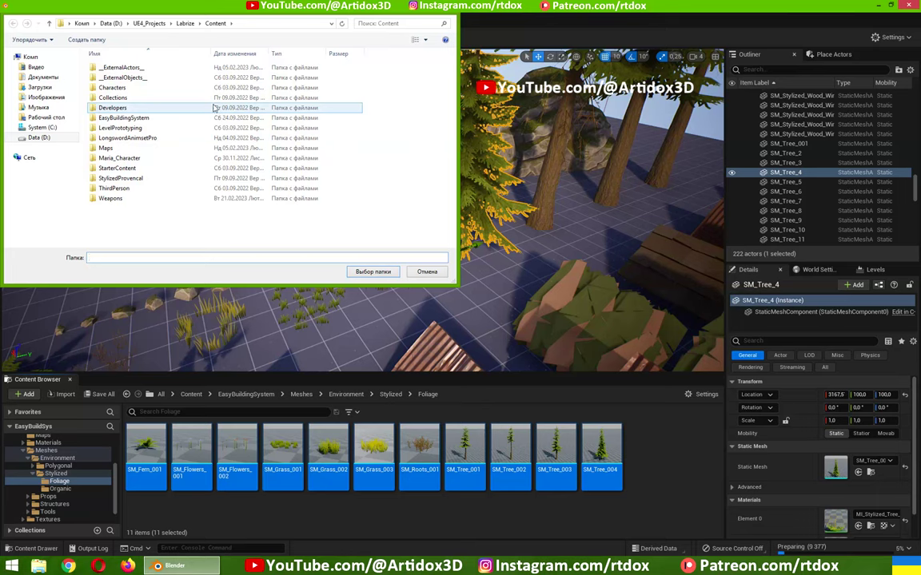
Step: Migrate the foliage meshes into D:\UE4_Projects\Dota2\Content as the destination folder
left_click(137, 24)
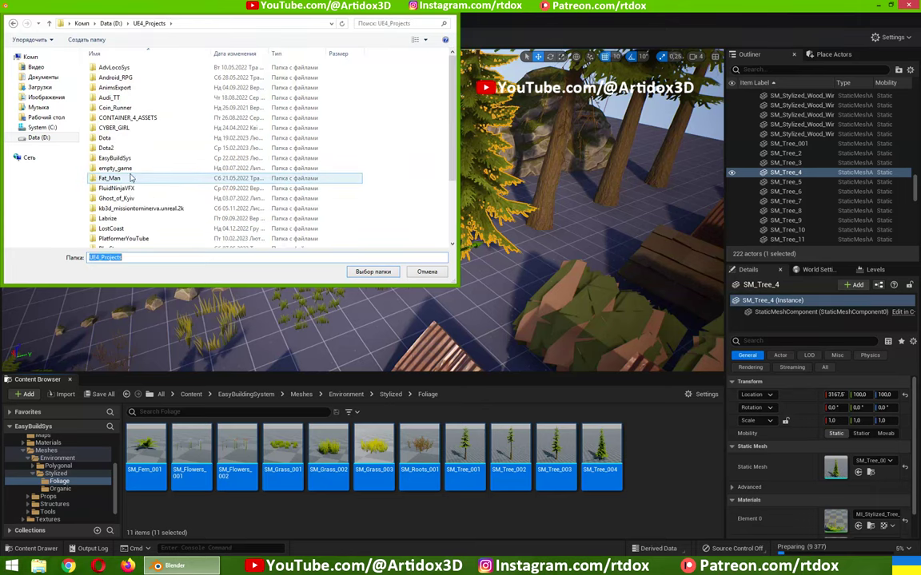
double_click(107, 149)
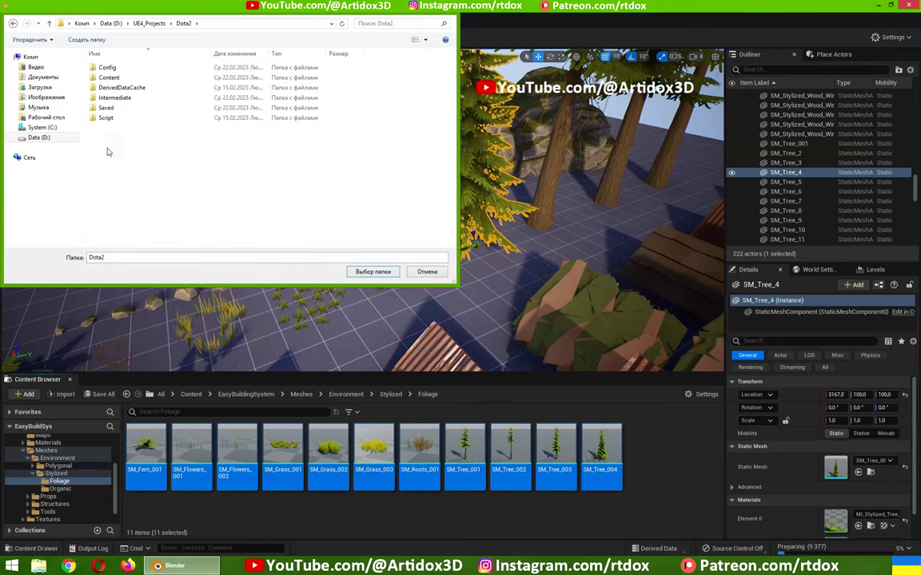
left_click(108, 78)
double_click(108, 78)
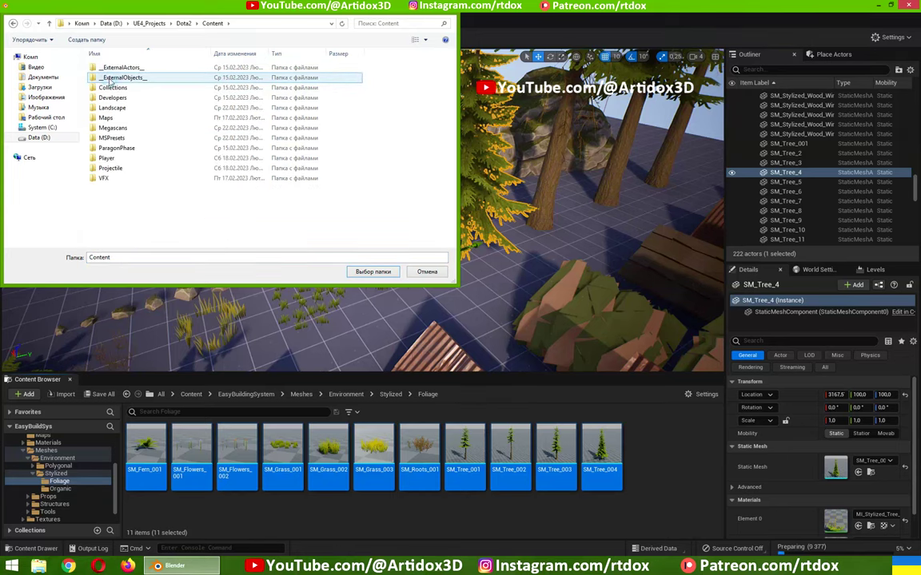
left_click(373, 272)
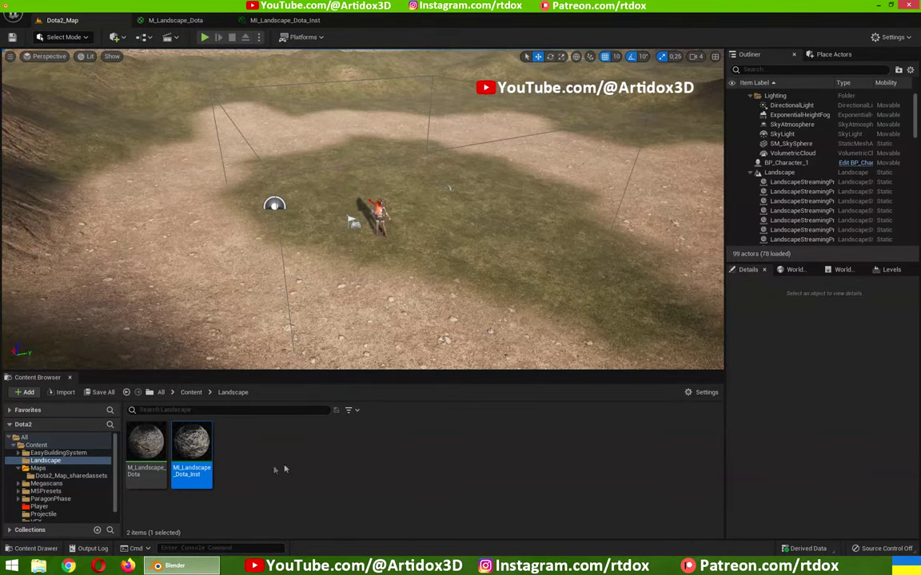
Step: Expand EasyBuildingSystem > Meshes > Environment > Stylized and open the Foliage folder
left_click(51, 453)
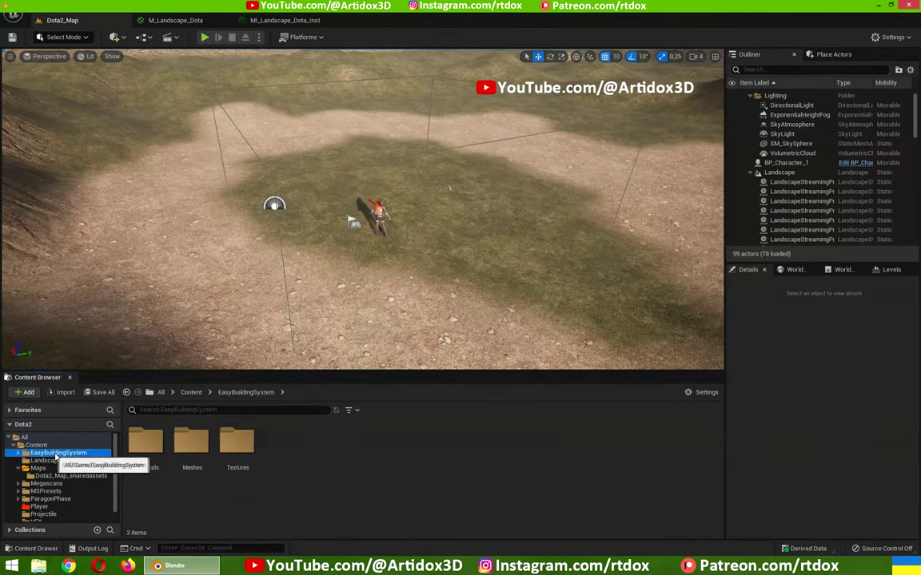
left_click(18, 454)
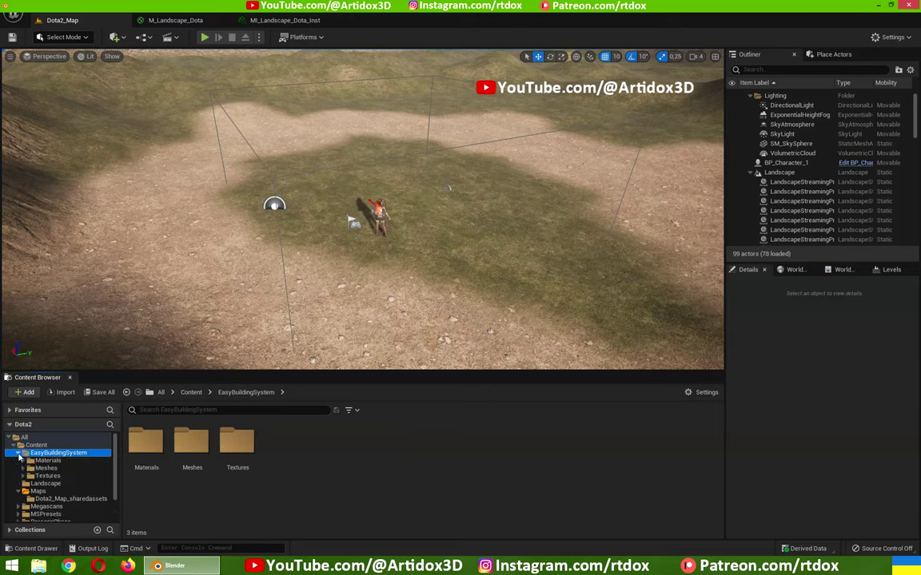
left_click(42, 468)
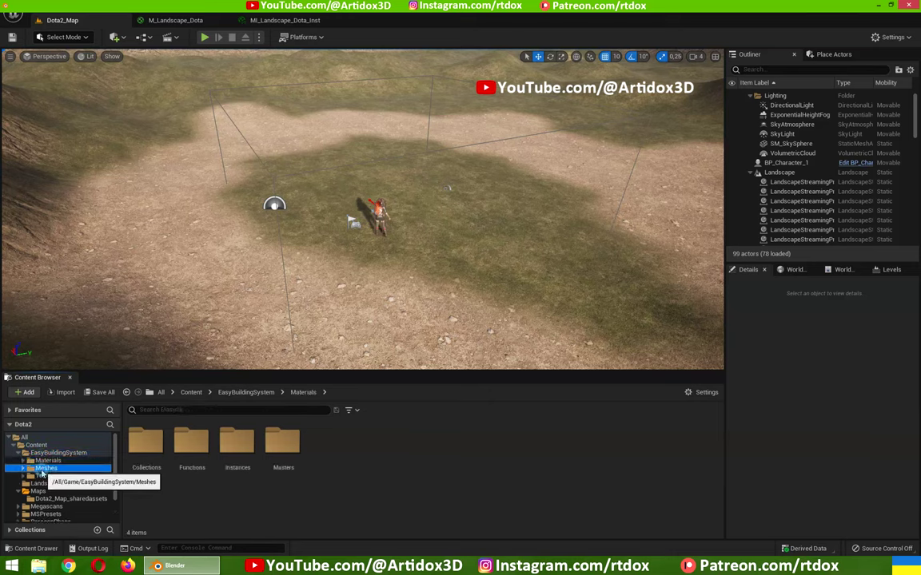
left_click(23, 469)
left_click(56, 476)
left_click(32, 476)
left_click(53, 484)
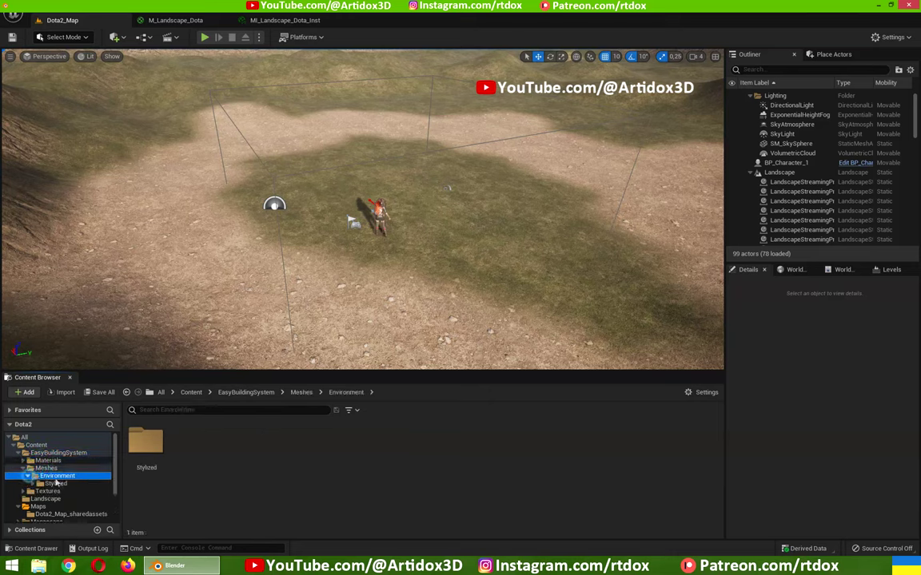
left_click(33, 485)
left_click(56, 491)
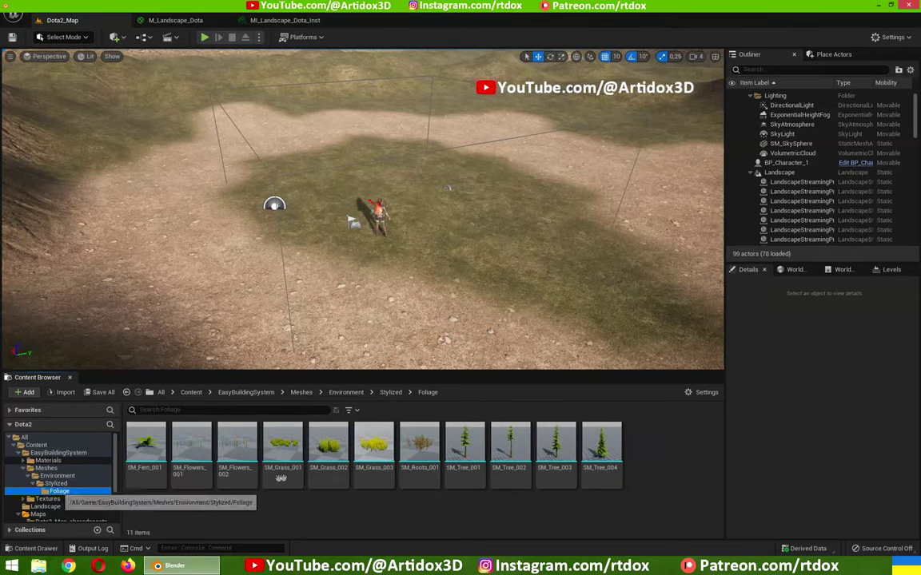
Step: Look over the migrated tree meshes and SM_Grass_003, SM_Grass_002 and SM_Grass_001
left_click(602, 441)
left_click(556, 443)
left_click(509, 444)
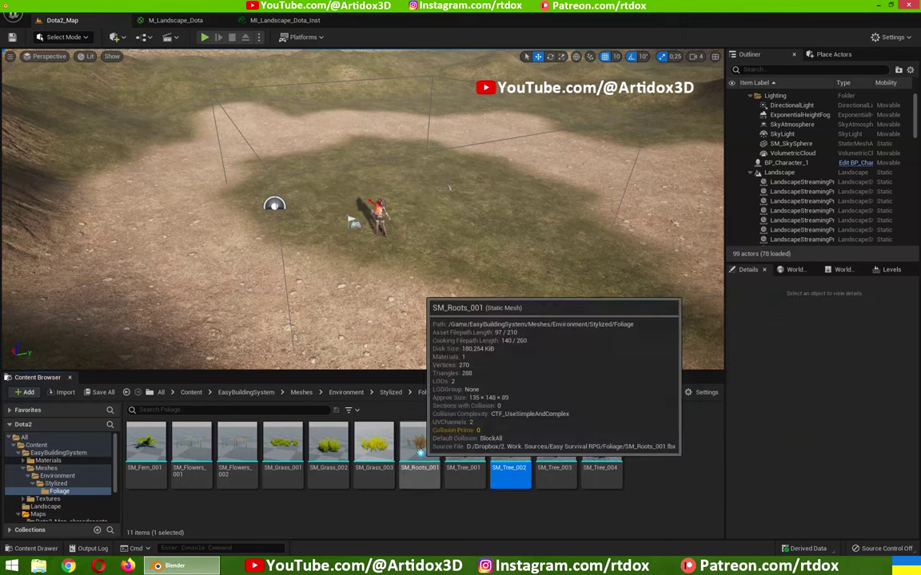
left_click(374, 443)
left_click(331, 446)
left_click(286, 445)
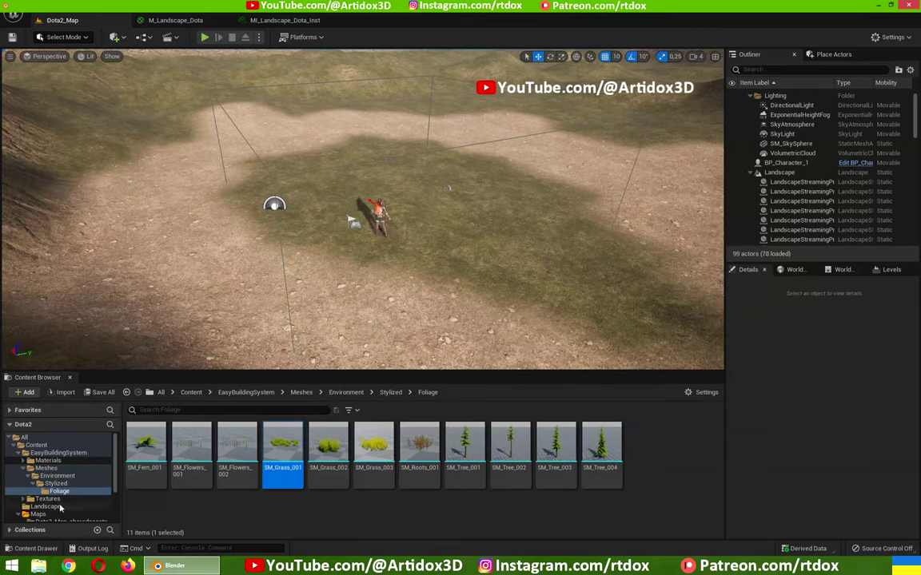
Step: In the Landscape folder, add a Landscape Grass Type named LandscapeGrassType and open it
left_click(61, 507)
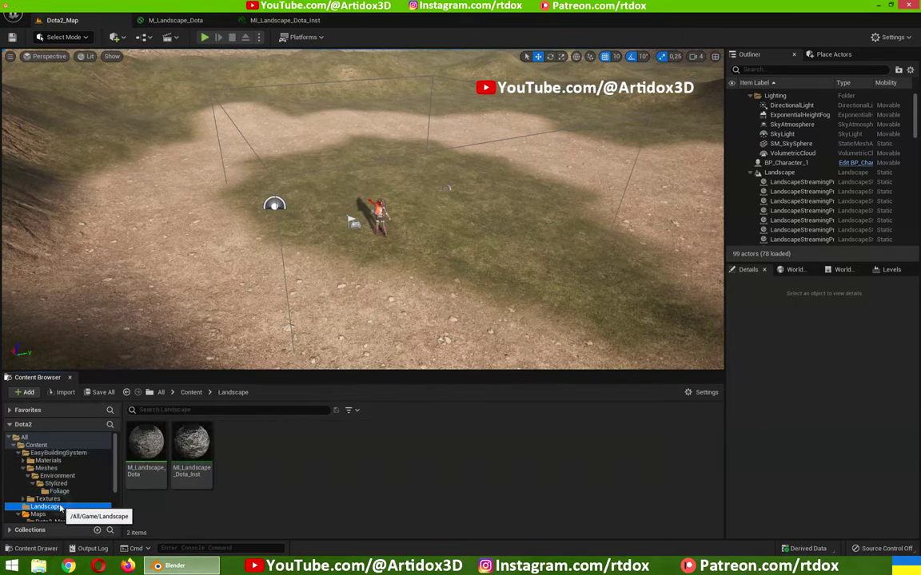
right_click(256, 451)
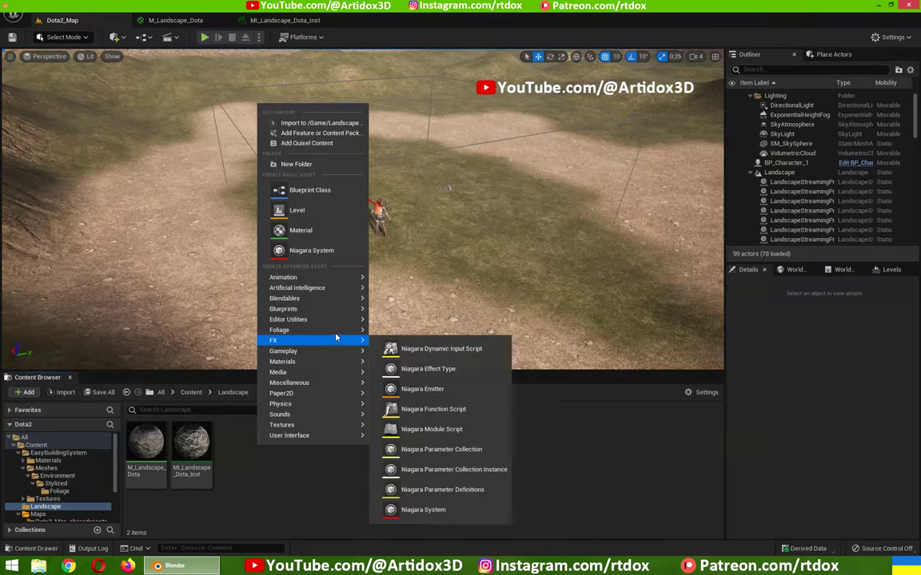
mouse_move(335, 330)
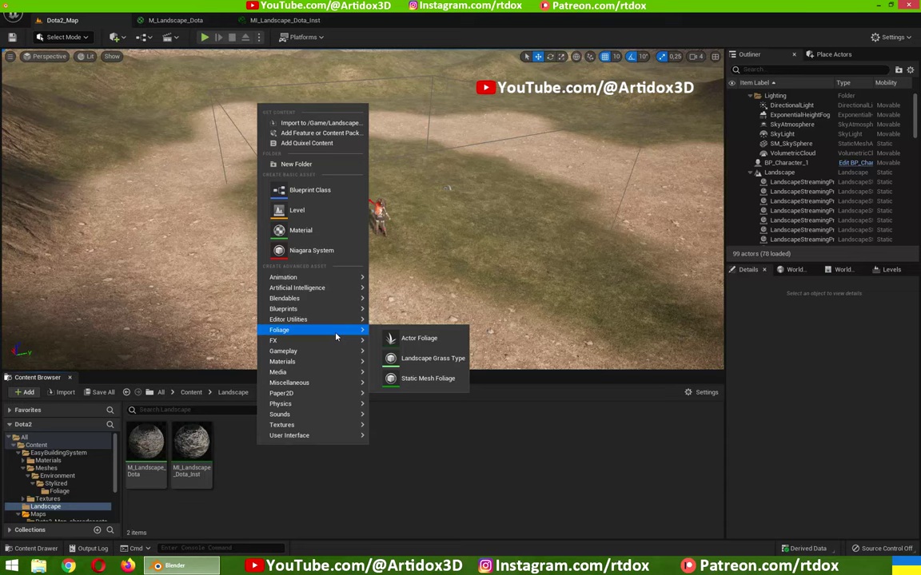
left_click(429, 360)
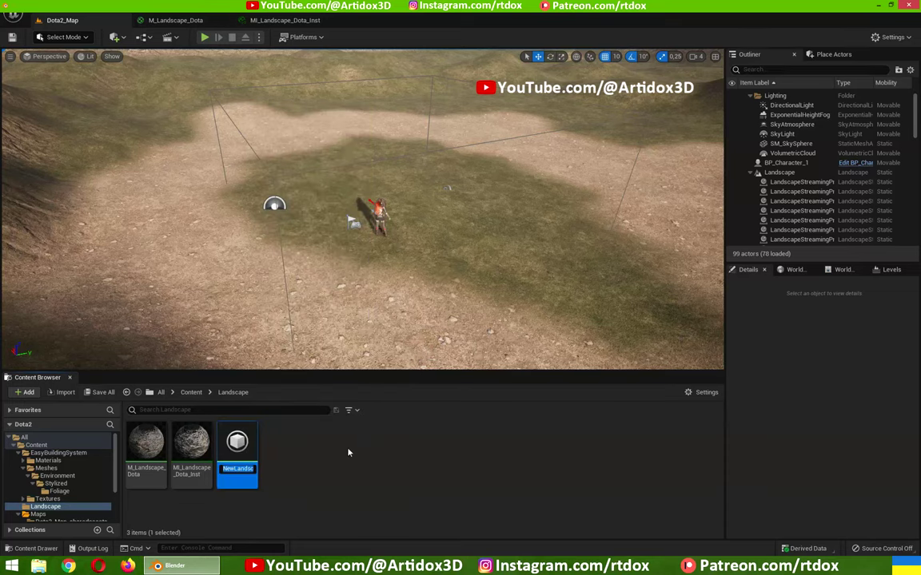
type("Lands")
type("capeGra")
type("ss")
type("Type")
key("Return")
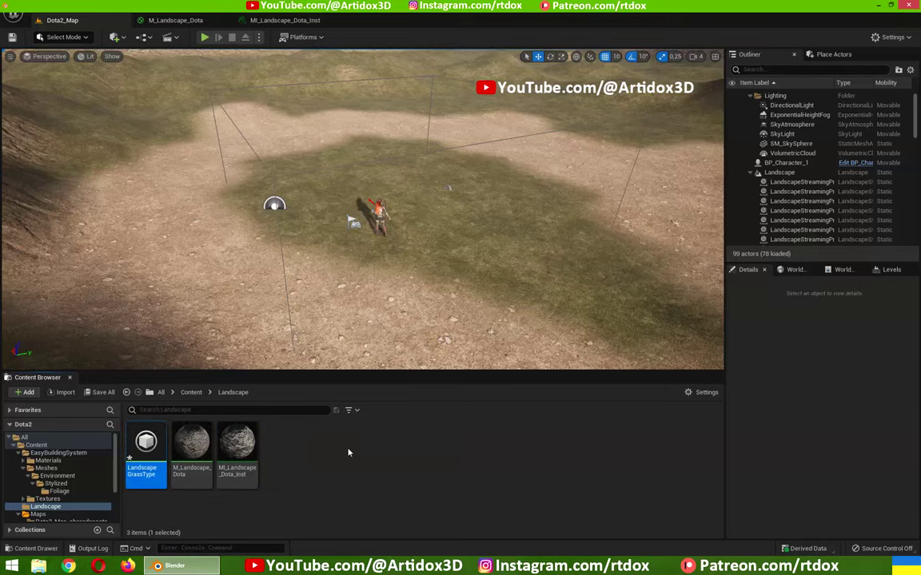
double_click(144, 452)
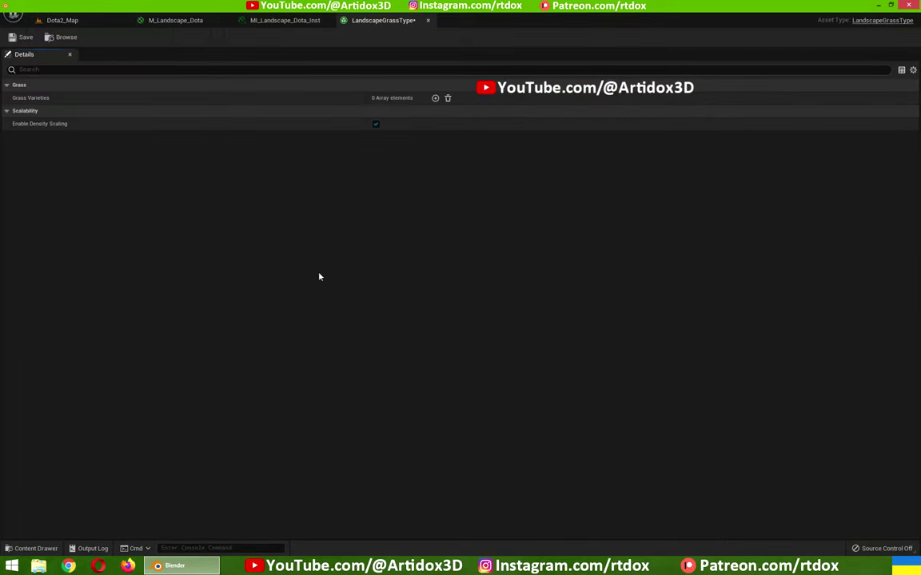
Step: Add grass variety Index[0] and browse its Grass Mesh list, then return to Dota2_Map
left_click(435, 99)
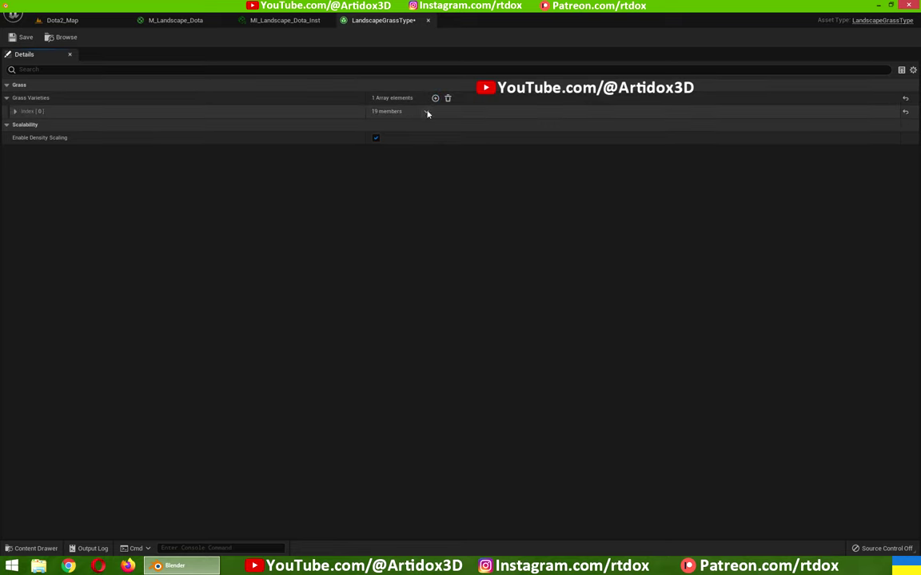
left_click(427, 112)
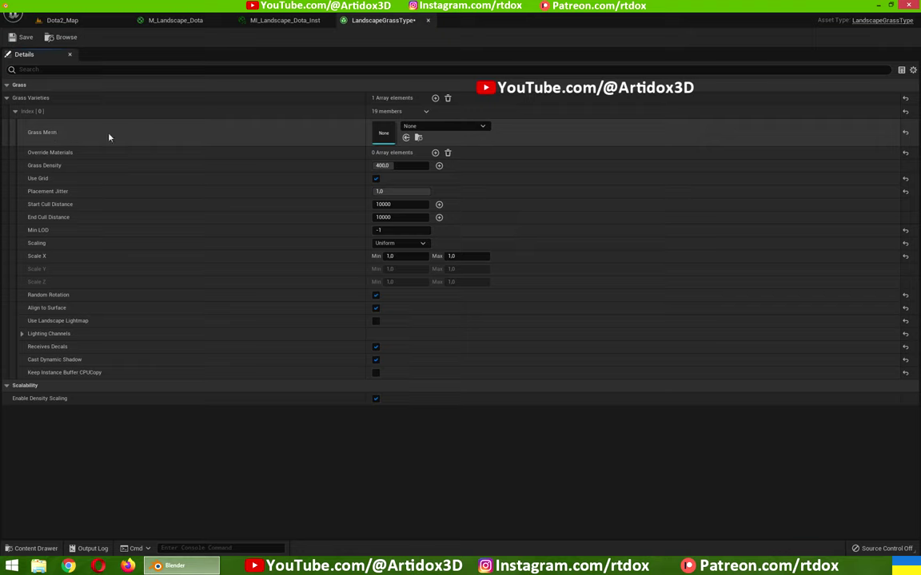
left_click(423, 126)
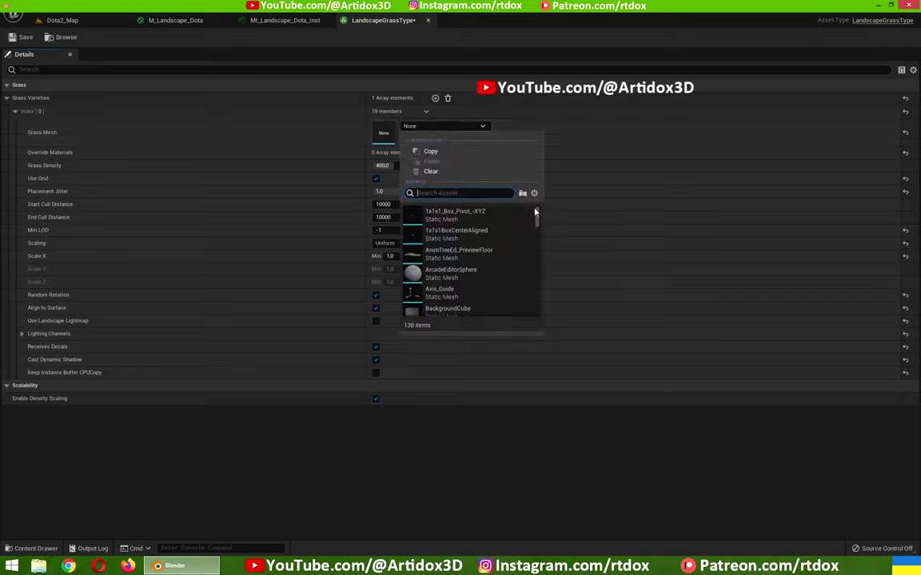
left_click_drag(535, 214, 532, 274)
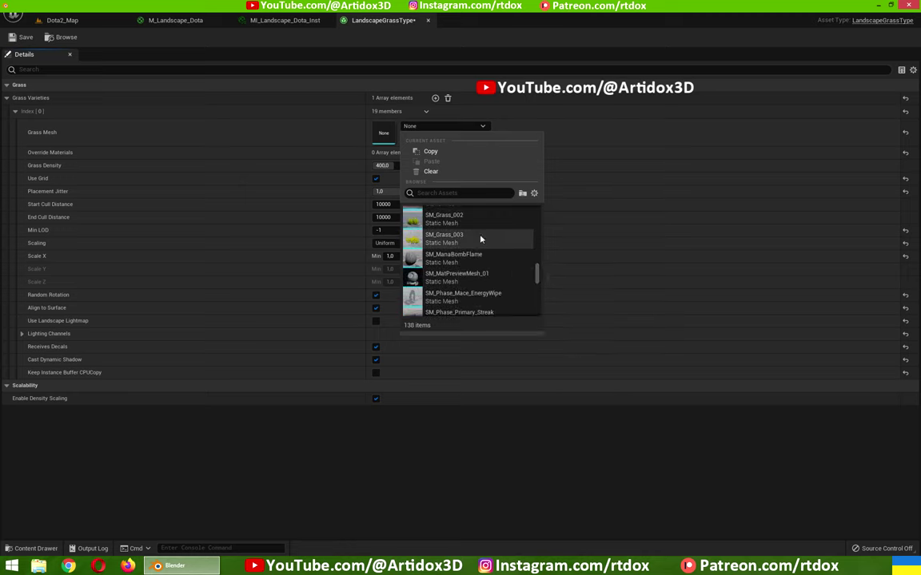
scroll(477, 240, "up", 1)
scroll(475, 243, "up", 1)
scroll(474, 245, "up", 1)
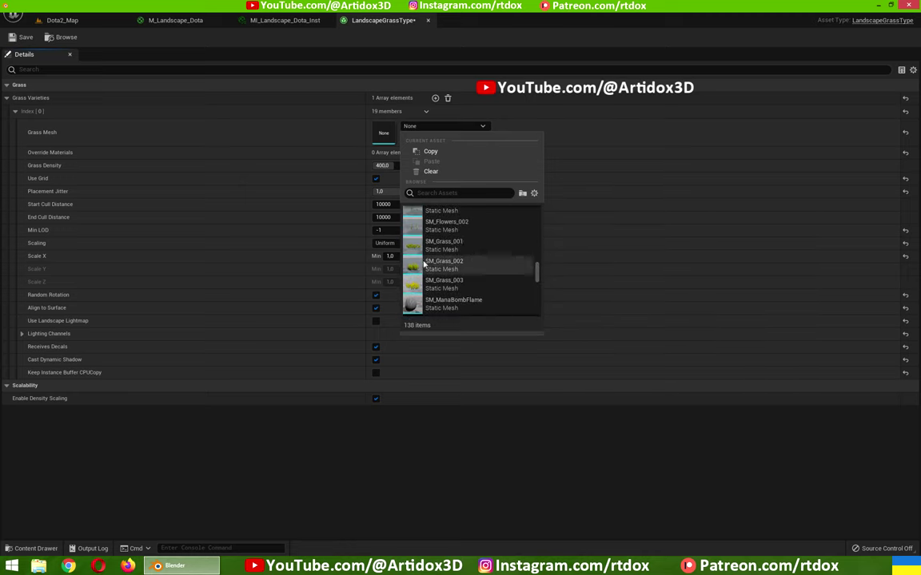
mouse_move(445, 272)
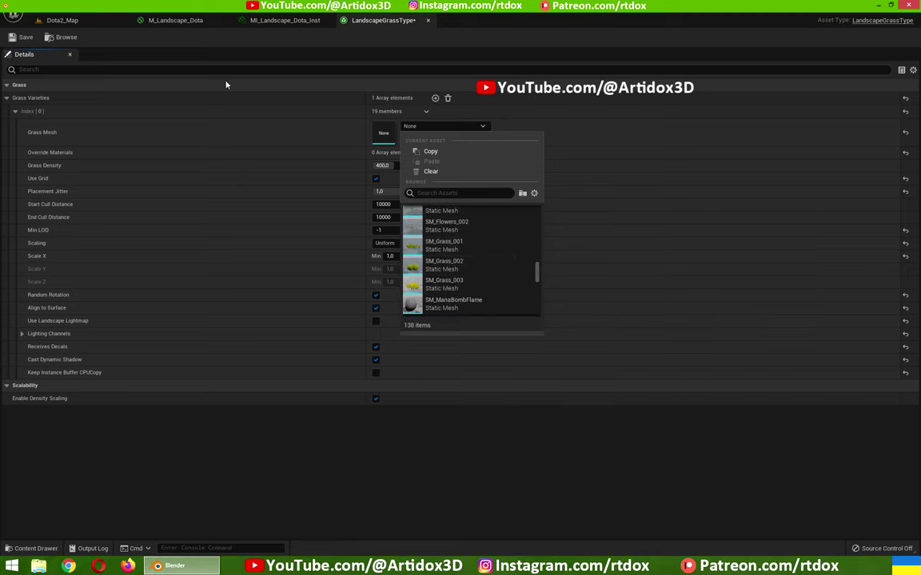
left_click(77, 24)
Step: Open SM_Grass_001 and SM_Grass_002 from the Foliage folder to preview them
left_click(64, 492)
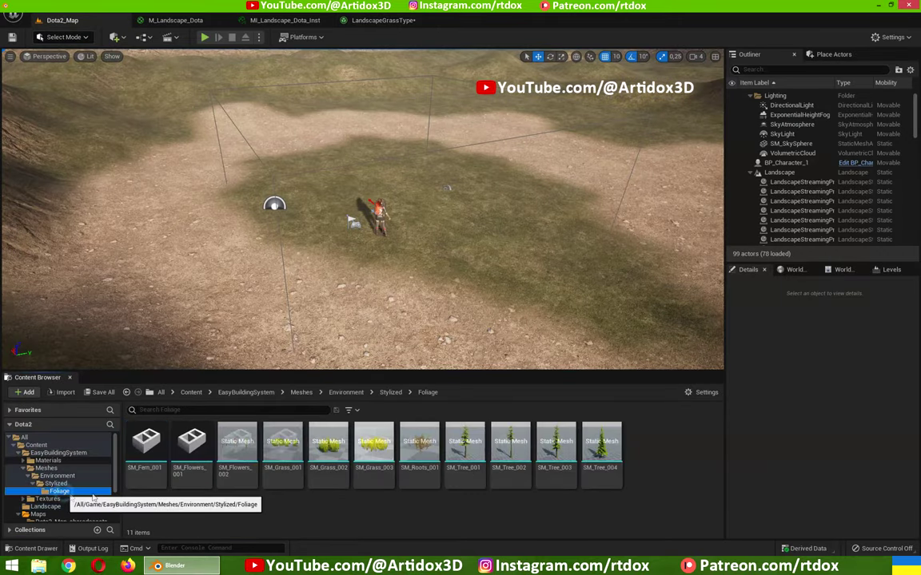
left_click(290, 444)
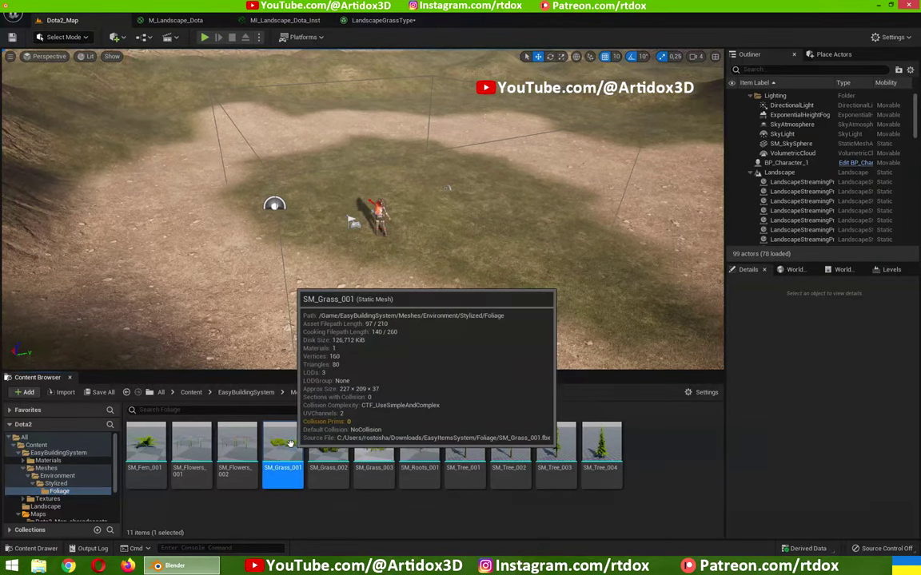
double_click(290, 443)
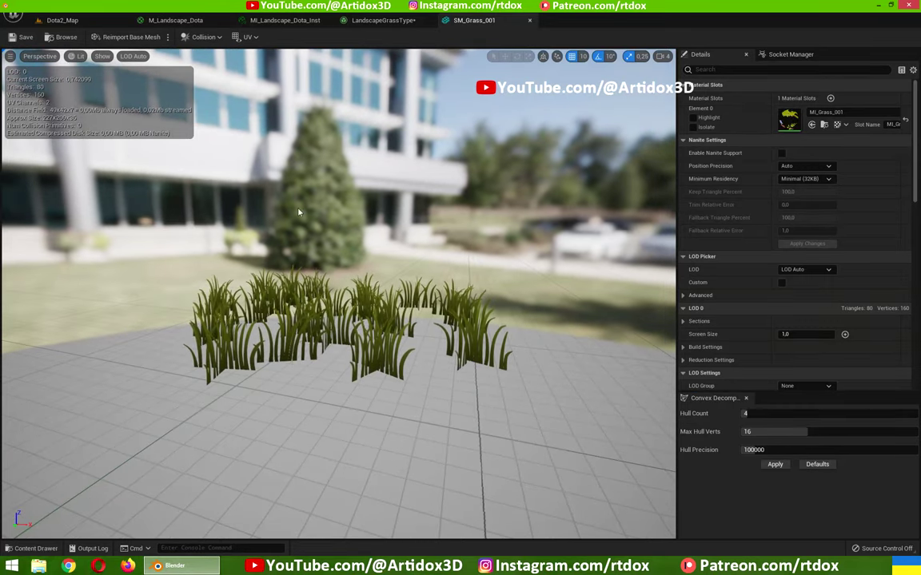
left_click(84, 25)
left_click(335, 437)
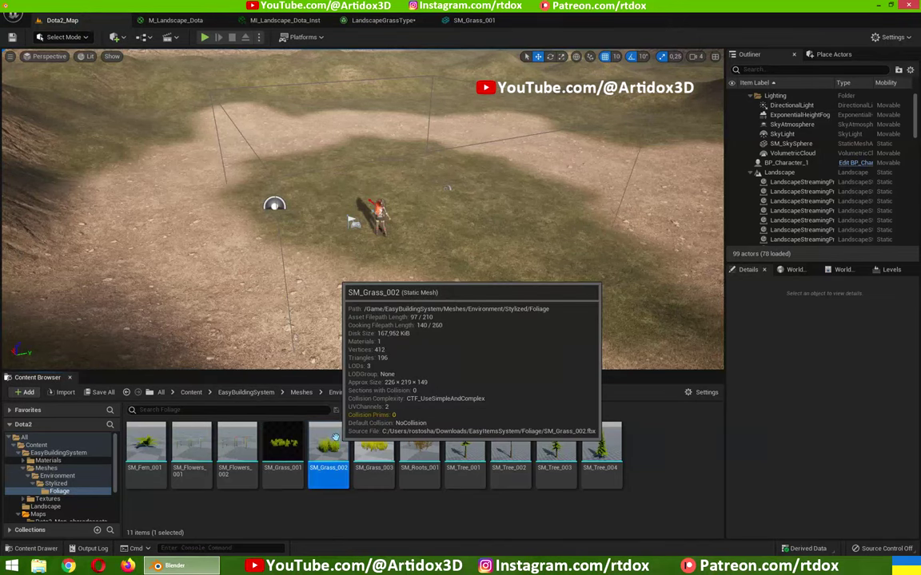
double_click(334, 438)
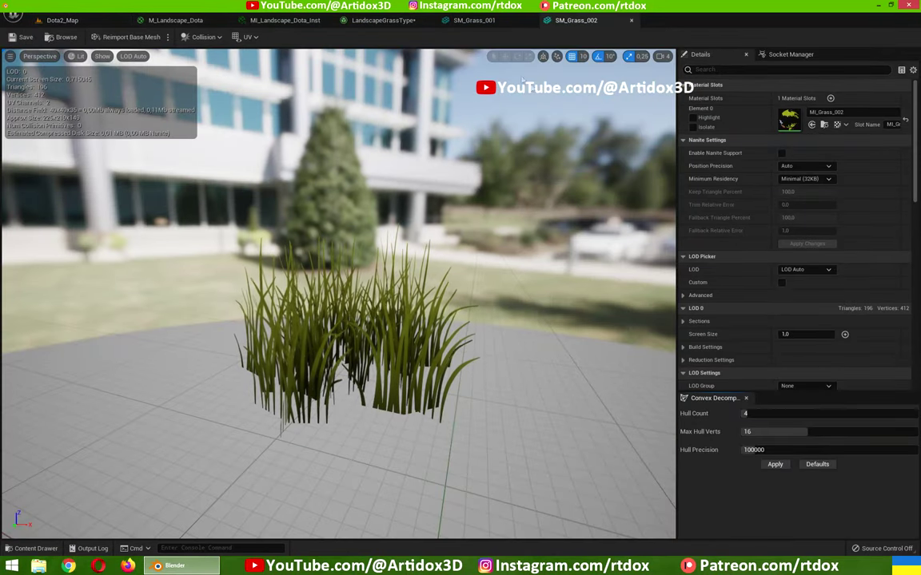
left_click(383, 20)
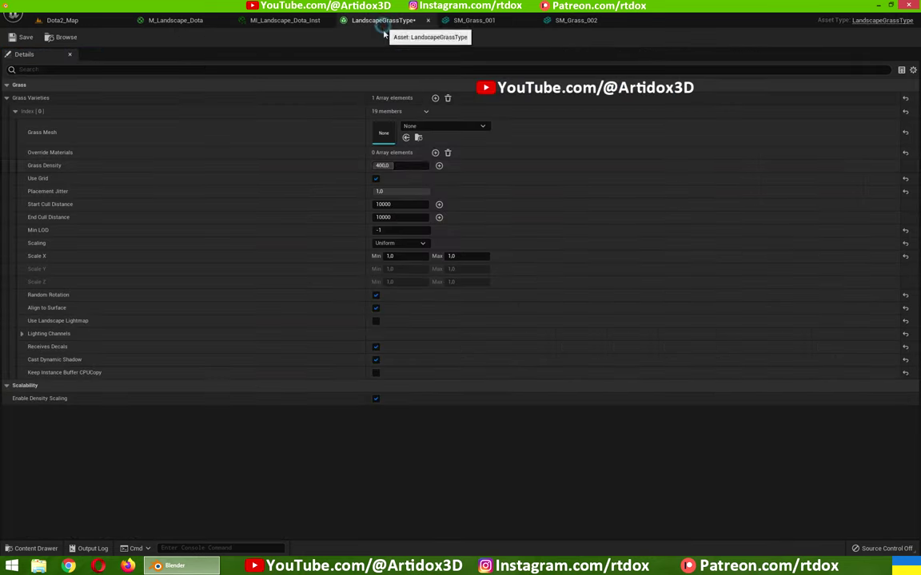
Step: Give the grass variety SM_Grass_002, density 200, cull distances 3000–5000 and scale 0.5–1.0
left_click(430, 127)
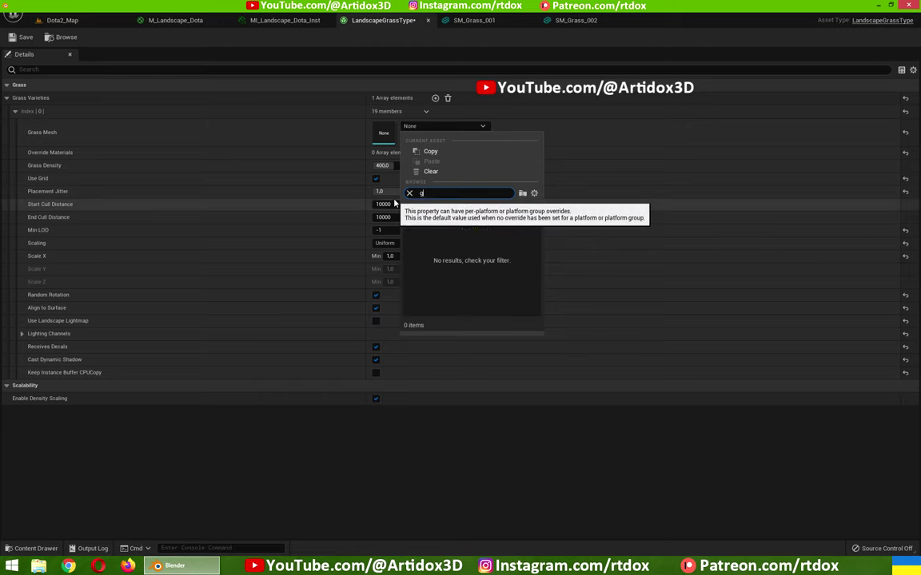
type("grass")
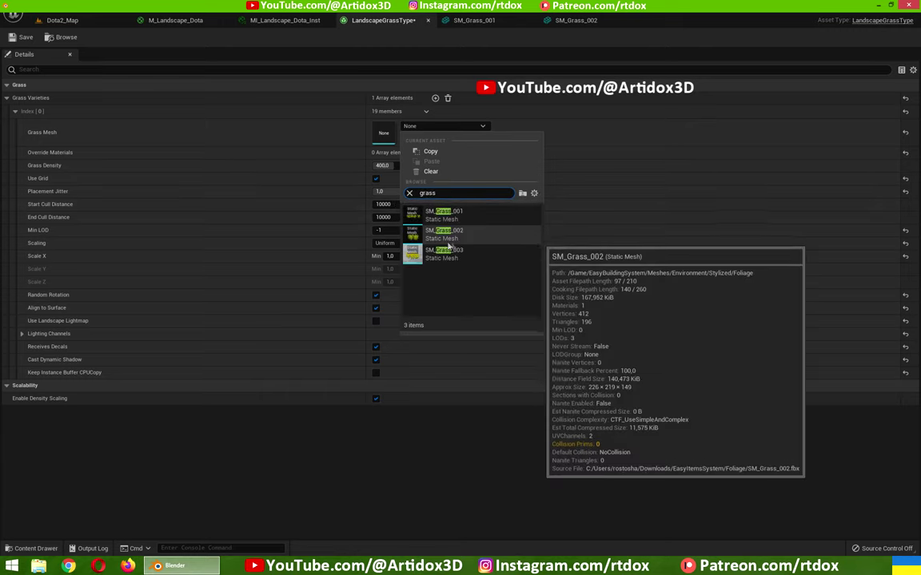
left_click(454, 234)
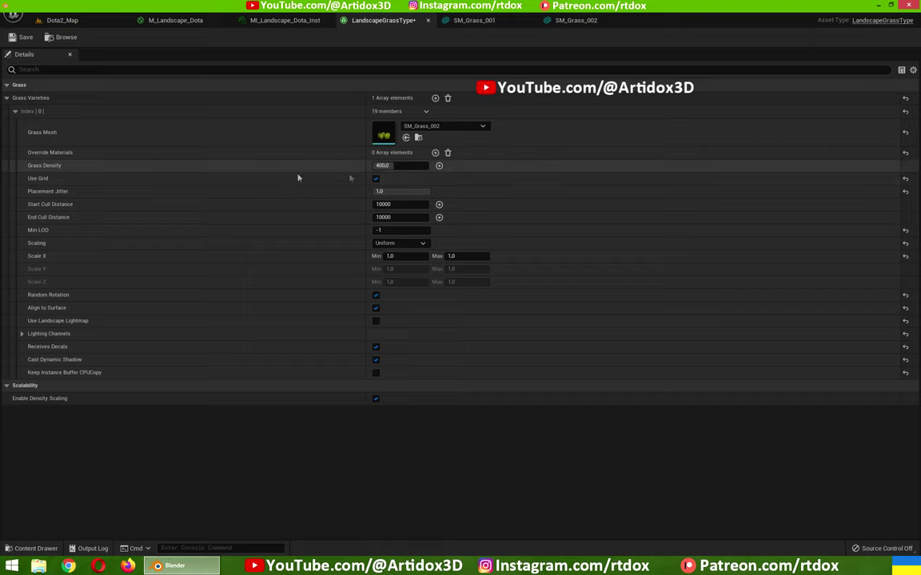
left_click(392, 166)
type("200")
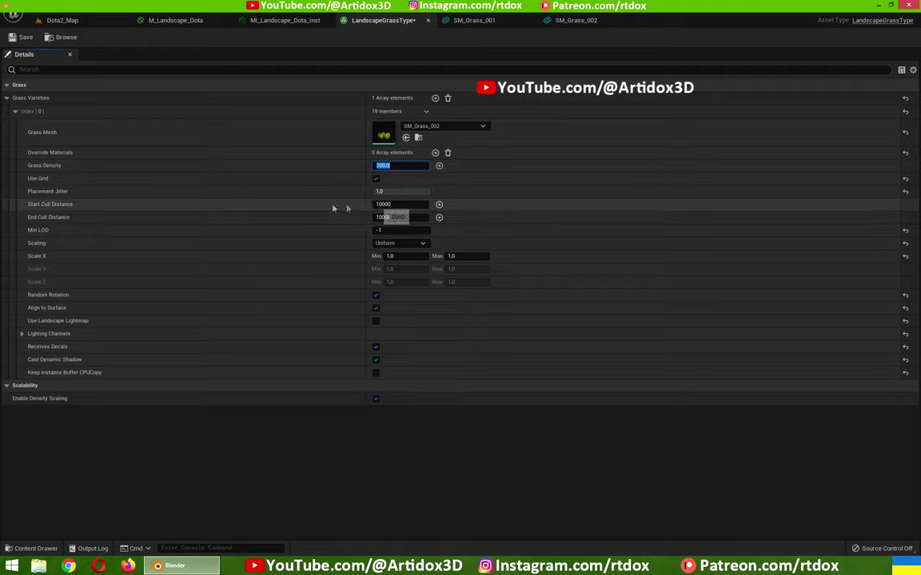
mouse_move(65, 211)
type("5000")
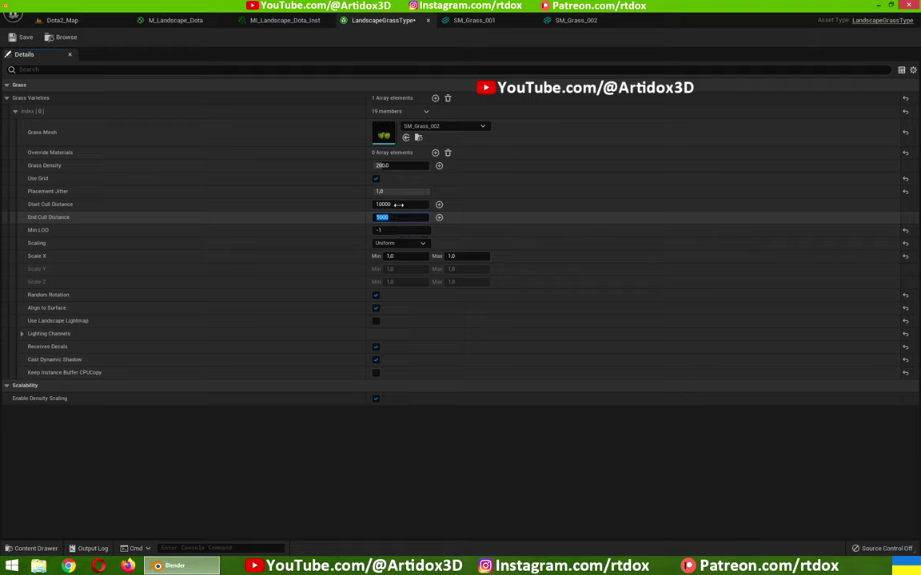
left_click(399, 205)
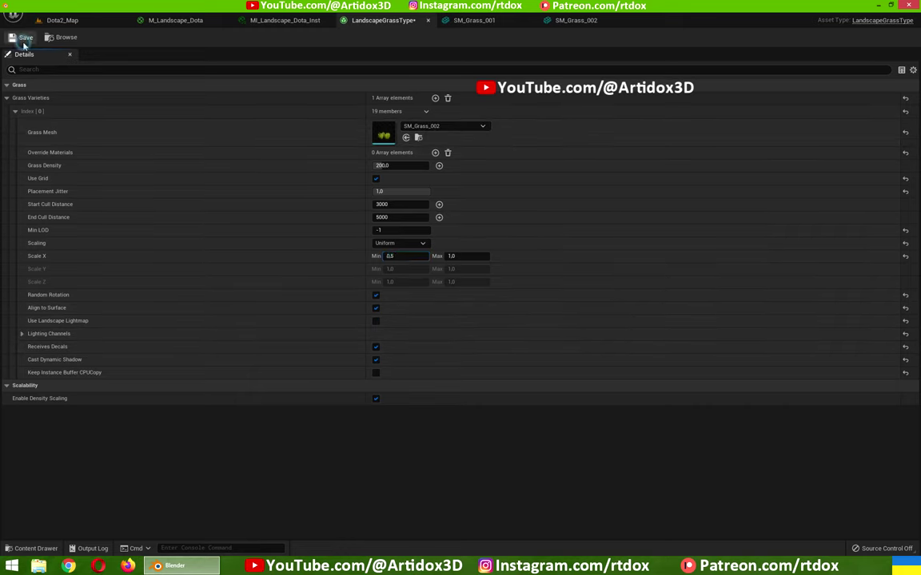
Step: Add a LandscapeGrassOutput node to the M_Landscape_Dota material graph
left_click(174, 22)
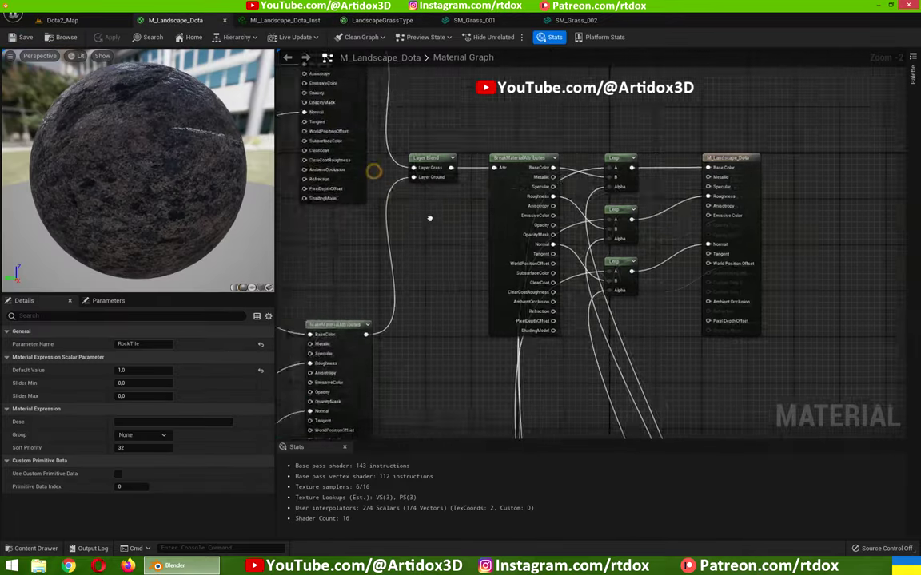
scroll(374, 169, "up", 2)
scroll(586, 316, "up", 2)
scroll(591, 119, "up", 2)
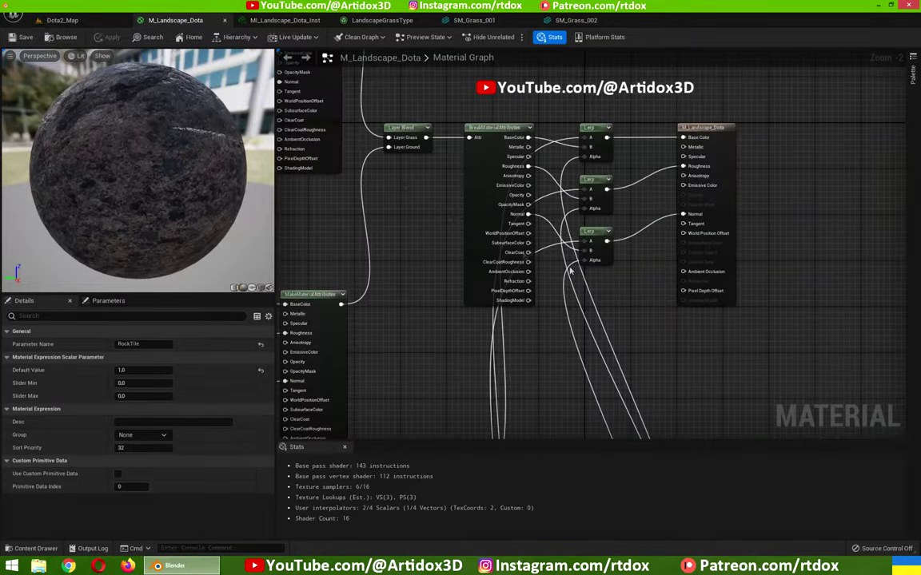
scroll(591, 120, "up", 2)
mouse_move(592, 120)
right_mouse_down()
mouse_move(549, 163)
mouse_move(585, 112)
right_mouse_up()
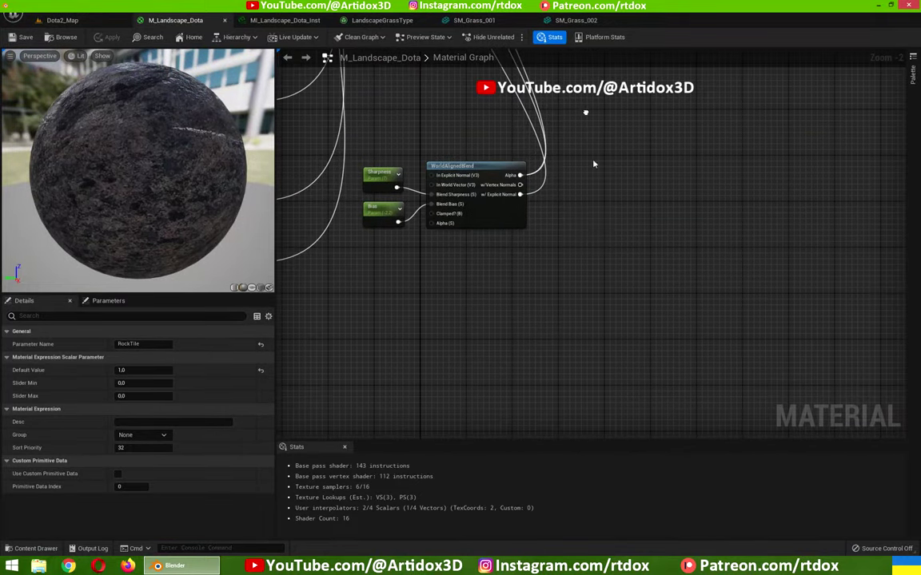
right_click(569, 265)
type("grass")
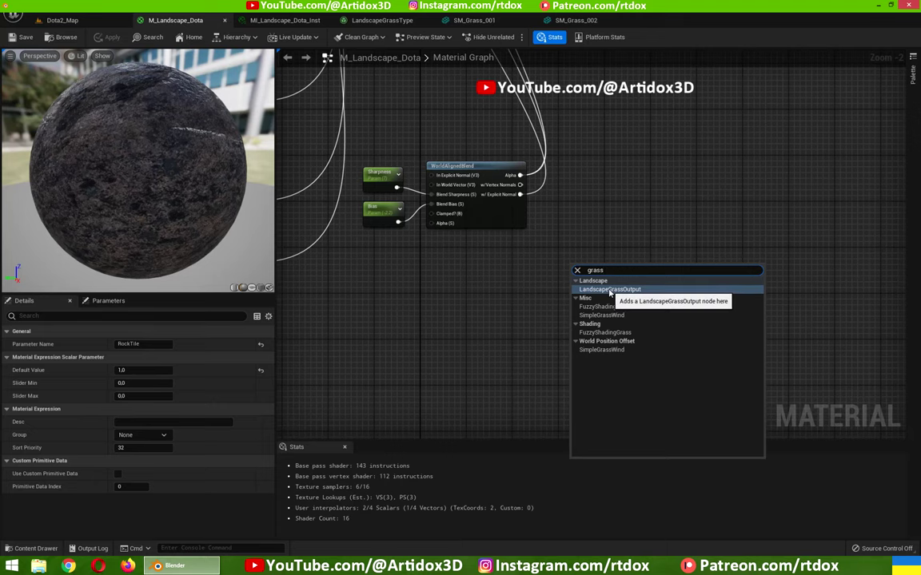
left_click(612, 290)
Step: Assign LandscapeGrassType as the Grass Type of Index 0 and reposition the Grass node
scroll(590, 287, "up", 2)
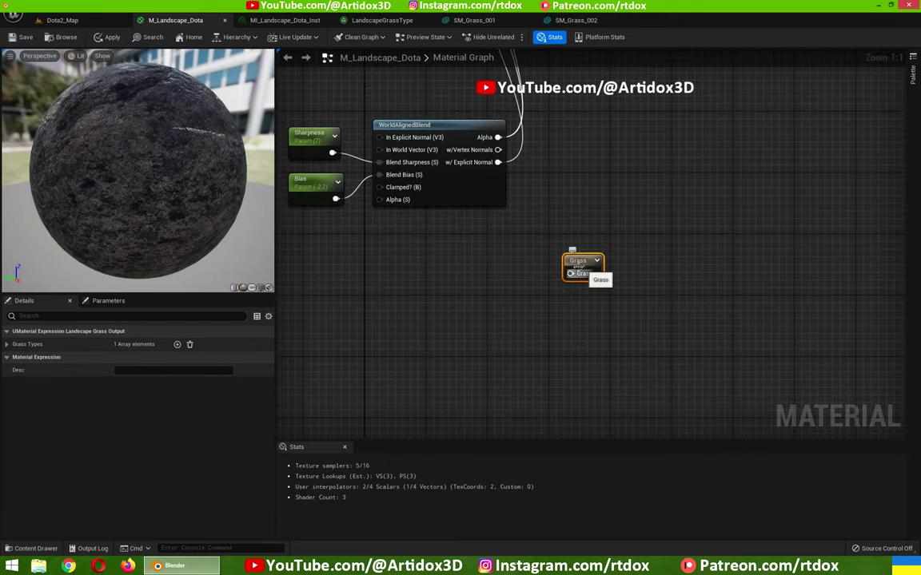
left_click(6, 344)
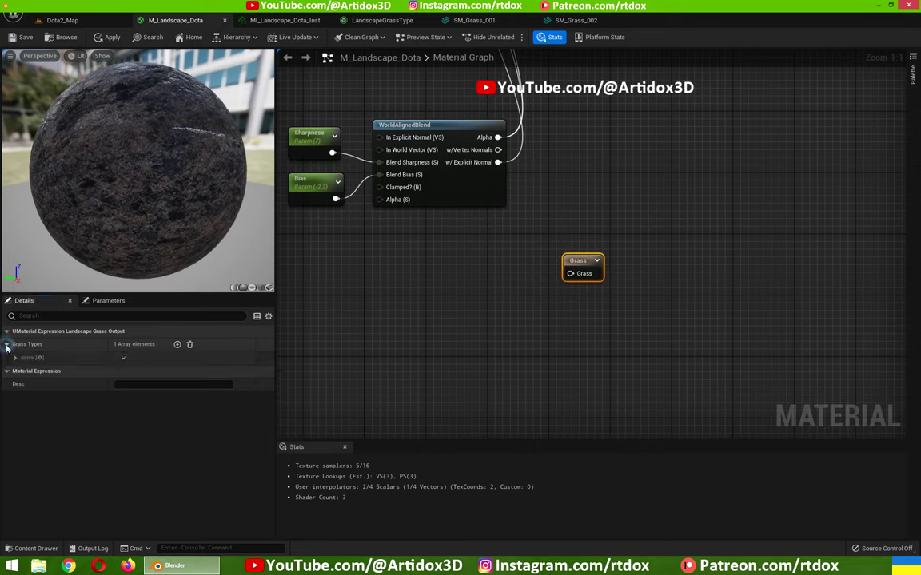
left_click(15, 359)
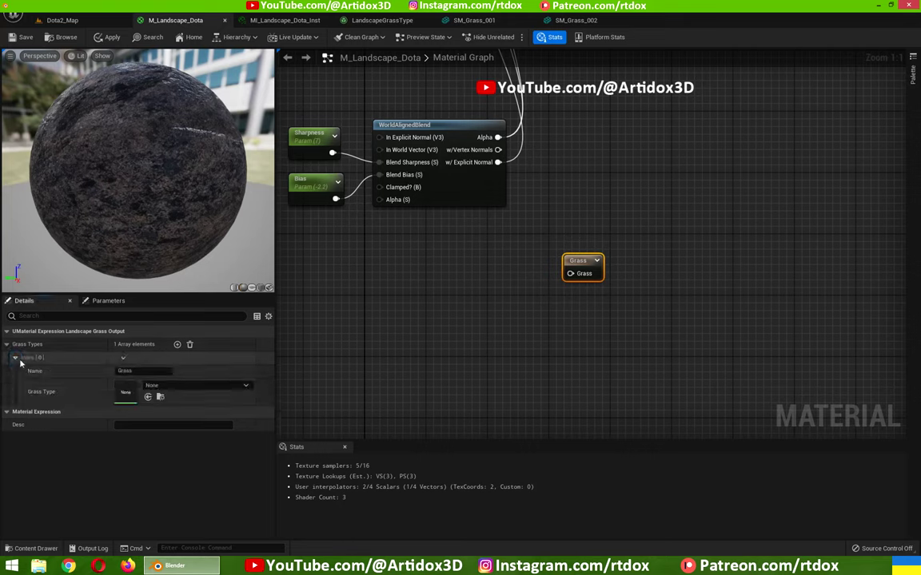
left_click(160, 386)
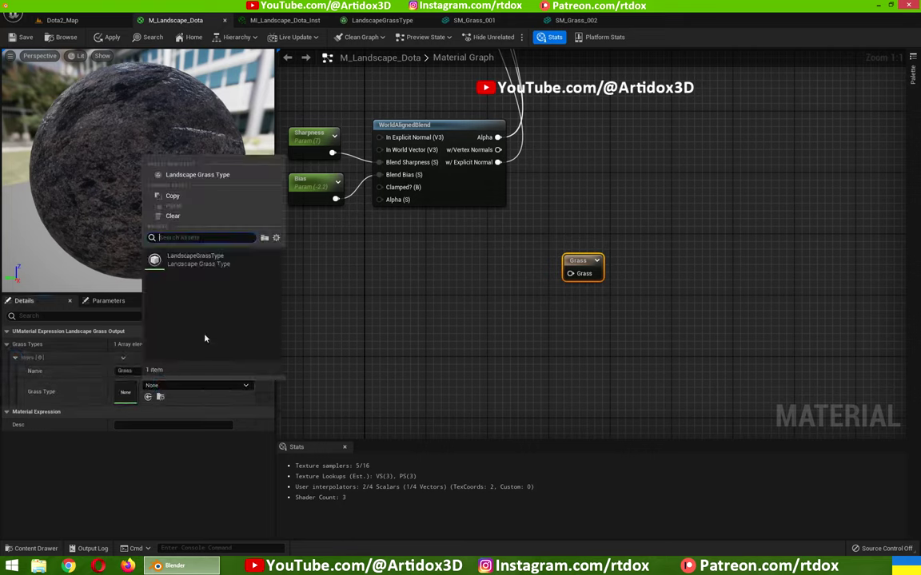
left_click(192, 260)
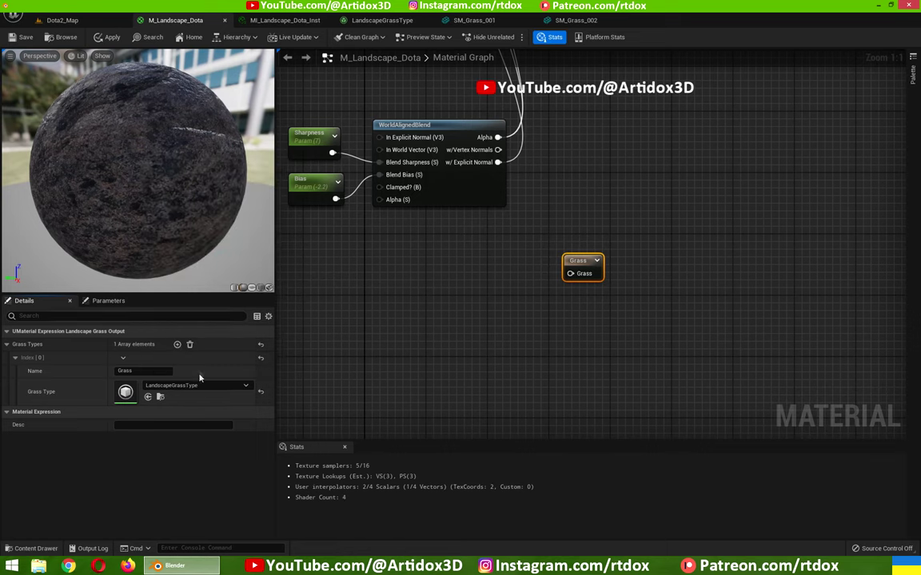
right_click_drag(500, 276, 472, 310)
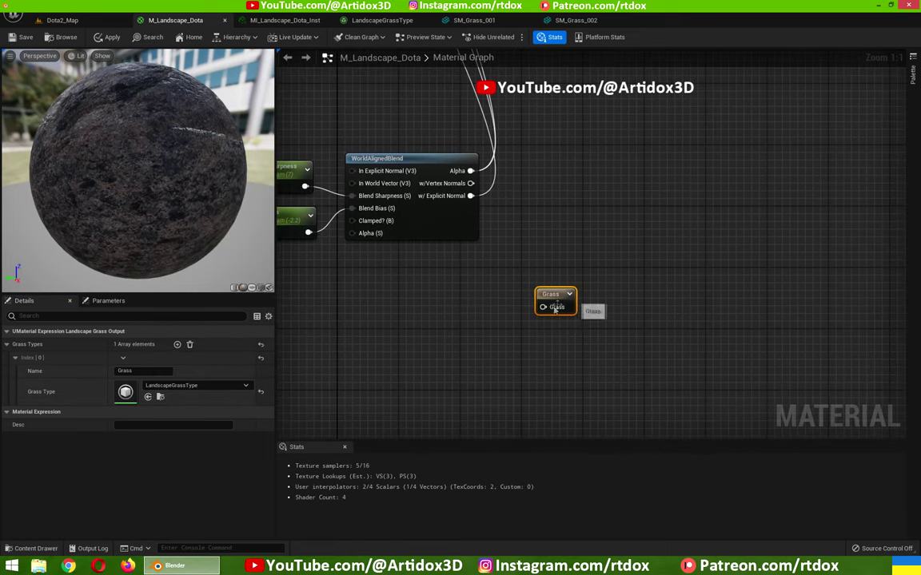
left_click_drag(555, 310, 592, 279)
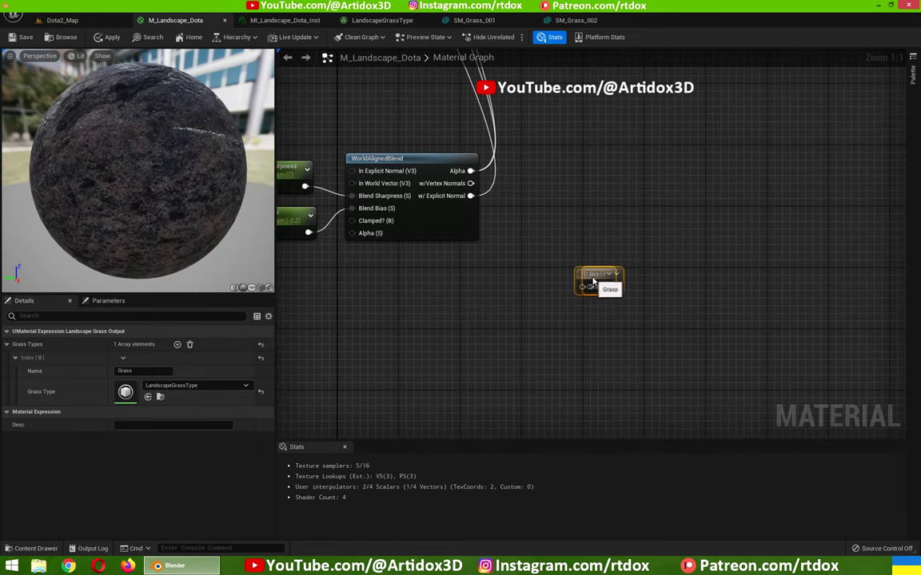
Step: Add a LandscapeLayerSample named Grass and wire it into the grass output's Grass input
right_click_drag(429, 313, 453, 294)
right_click(456, 297)
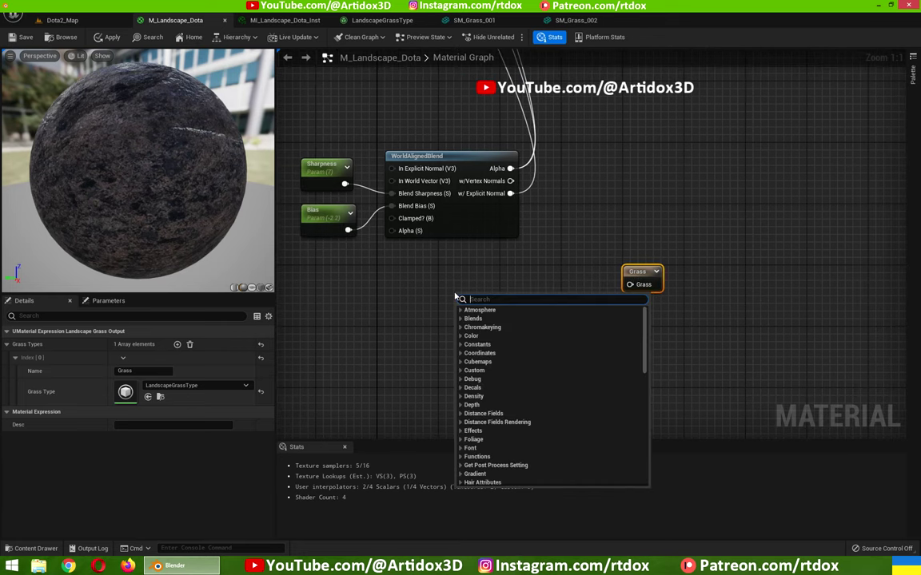
type("layer")
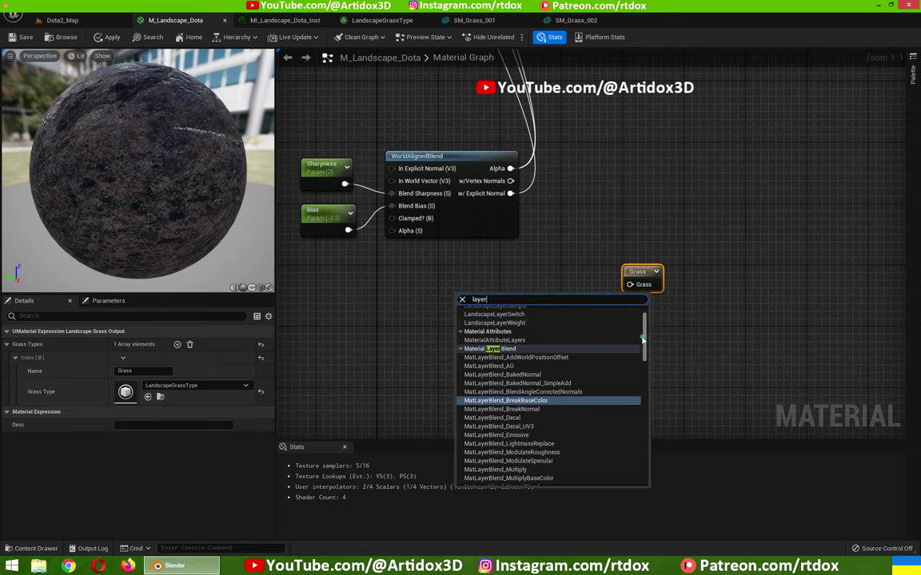
scroll(646, 333, "up", 2)
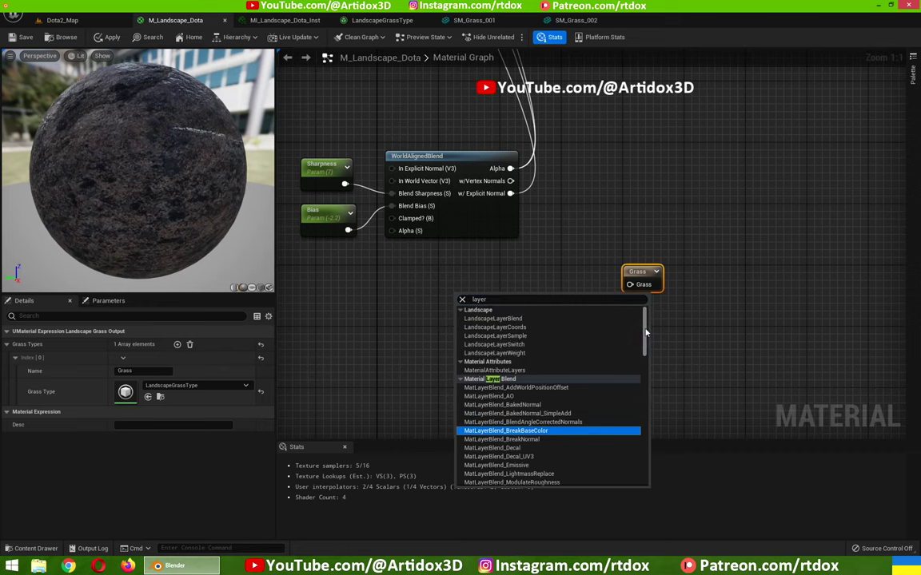
left_click(521, 336)
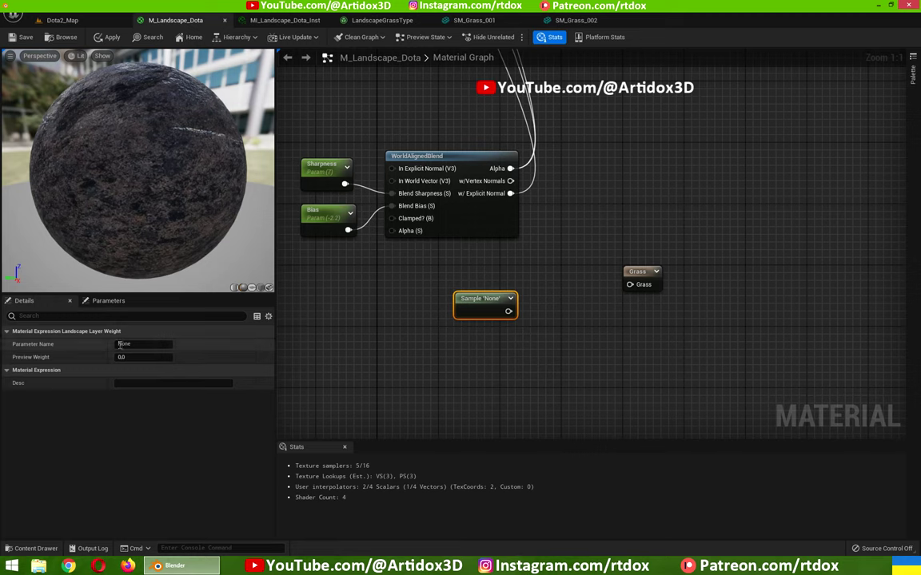
type("Grass")
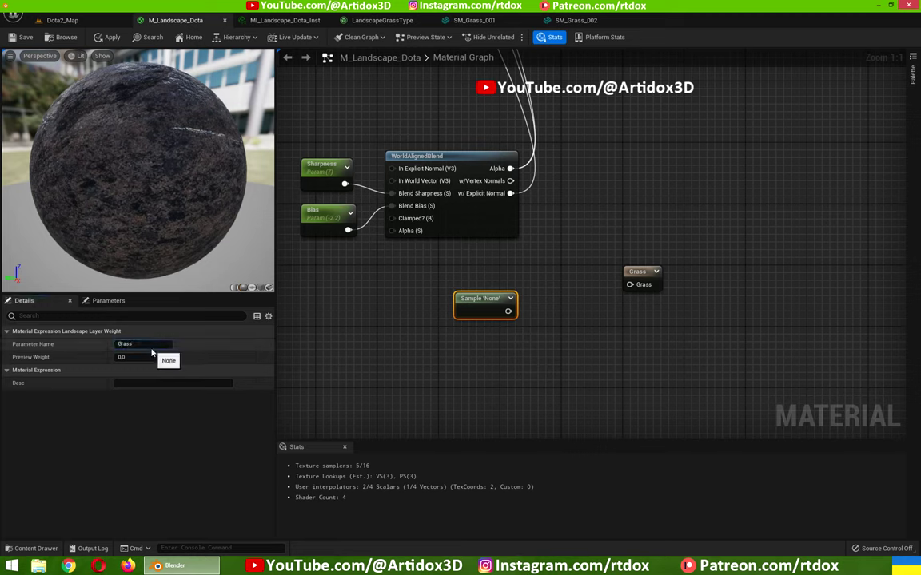
key("Return")
mouse_move(512, 312)
left_mouse_down()
mouse_move(482, 293)
mouse_move(629, 284)
left_mouse_up()
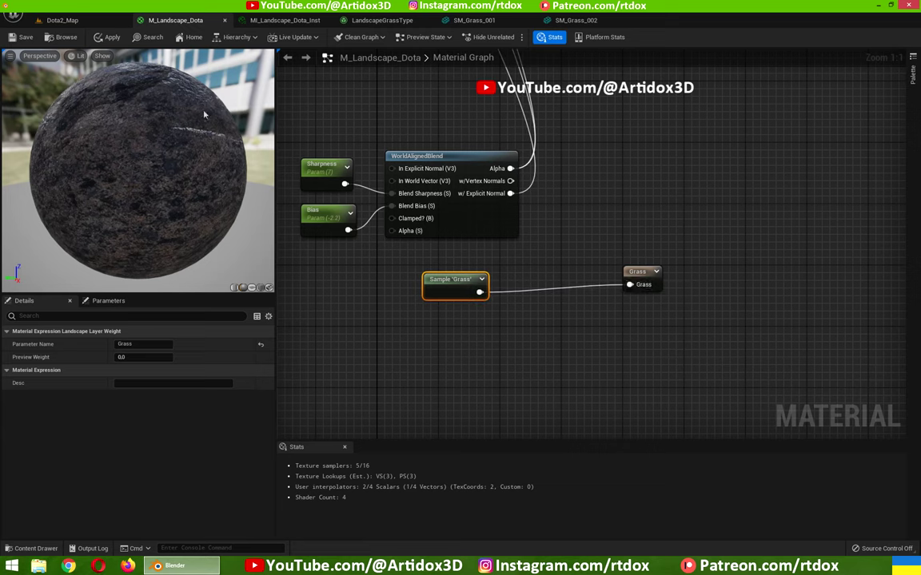
Step: Save M_Landscape_Dota and fly over Dota2_Map to inspect the grass, including the steep mound
left_click(20, 37)
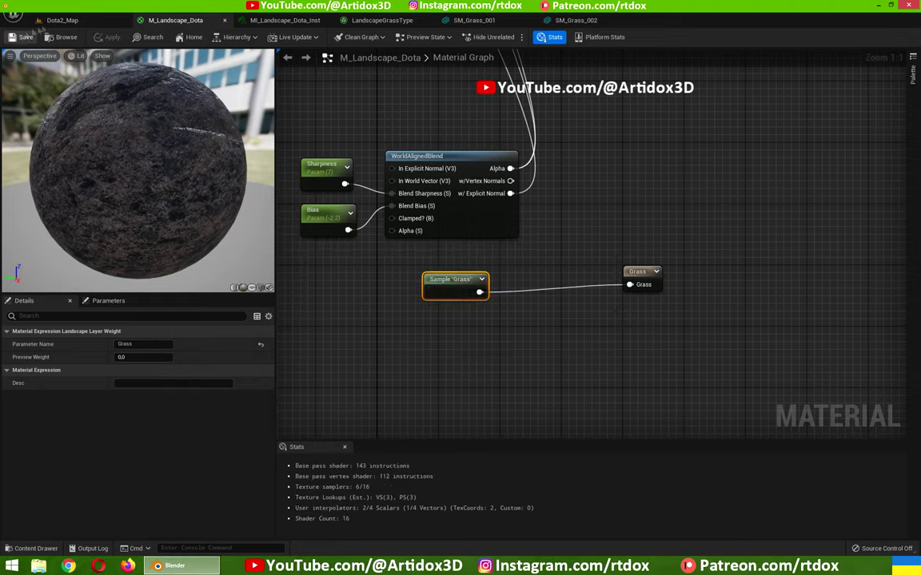
left_click(50, 22)
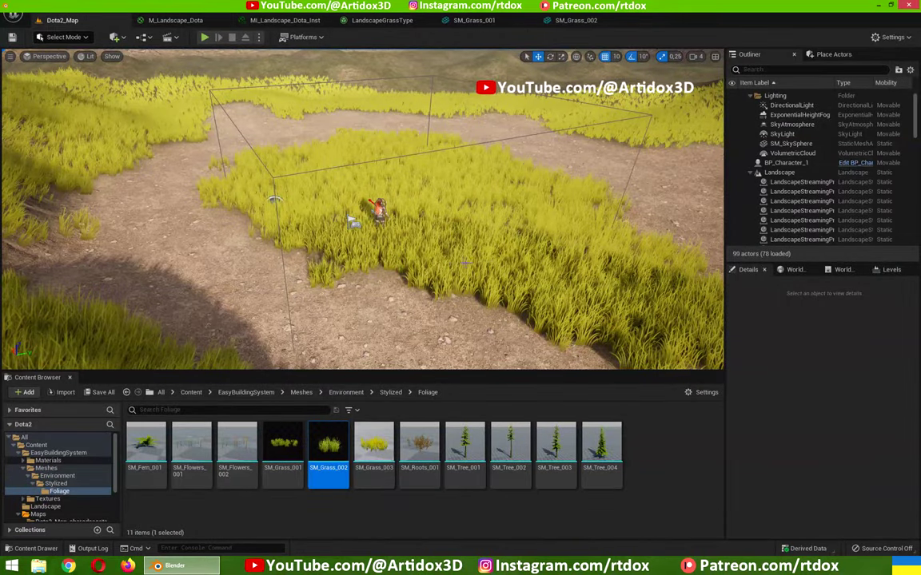
right_click_drag(359, 208, 424, 184)
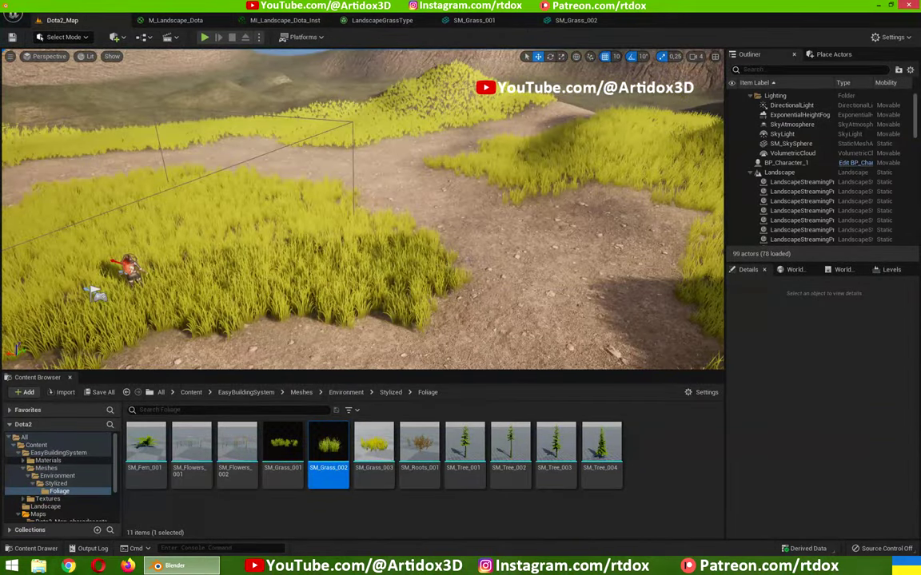
mouse_move(360, 208)
right_mouse_down()
mouse_move(393, 217)
mouse_move(357, 203)
mouse_move(383, 200)
mouse_move(360, 207)
right_mouse_up()
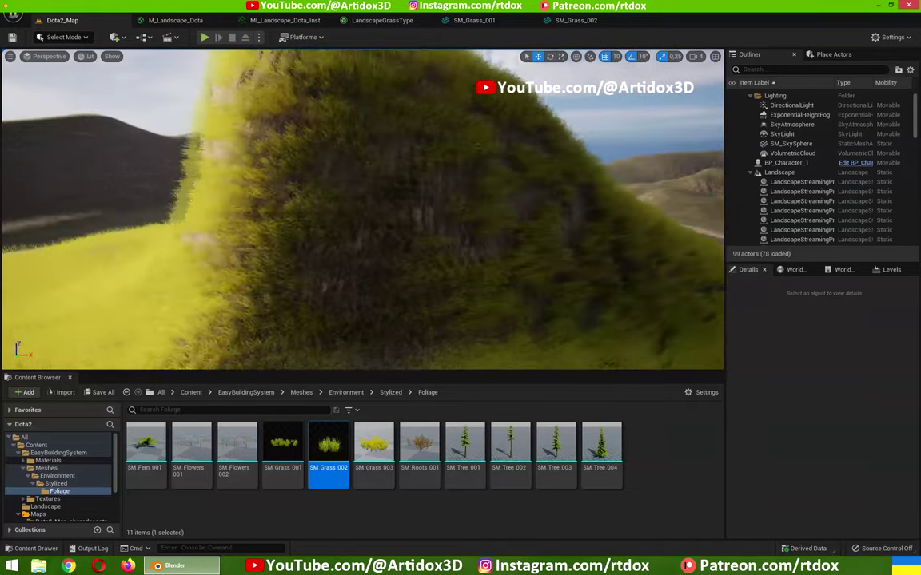
right_click_drag(374, 252, 381, 238)
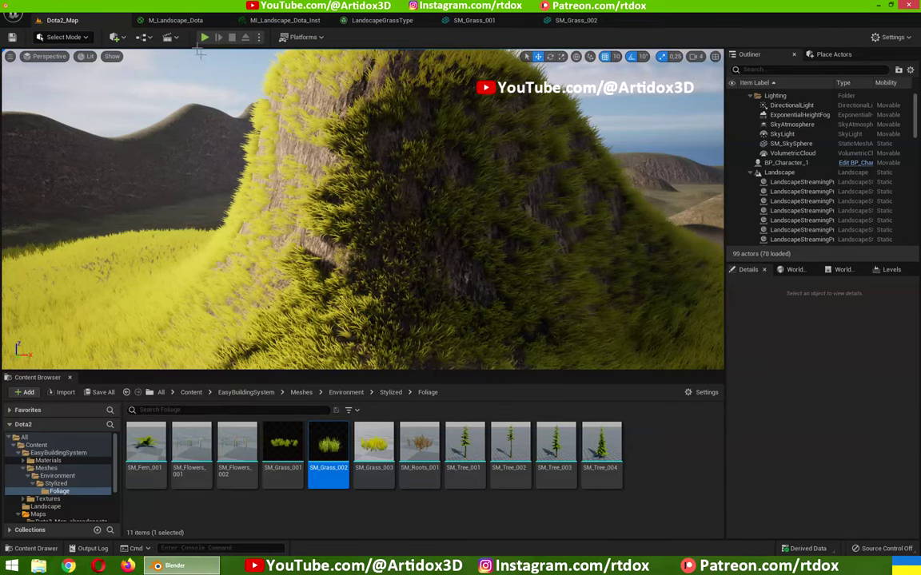
Step: In M_Landscape_Dota, multiply the Grass sample by the WorldAlignedBlend's Alpha output
left_click(172, 20)
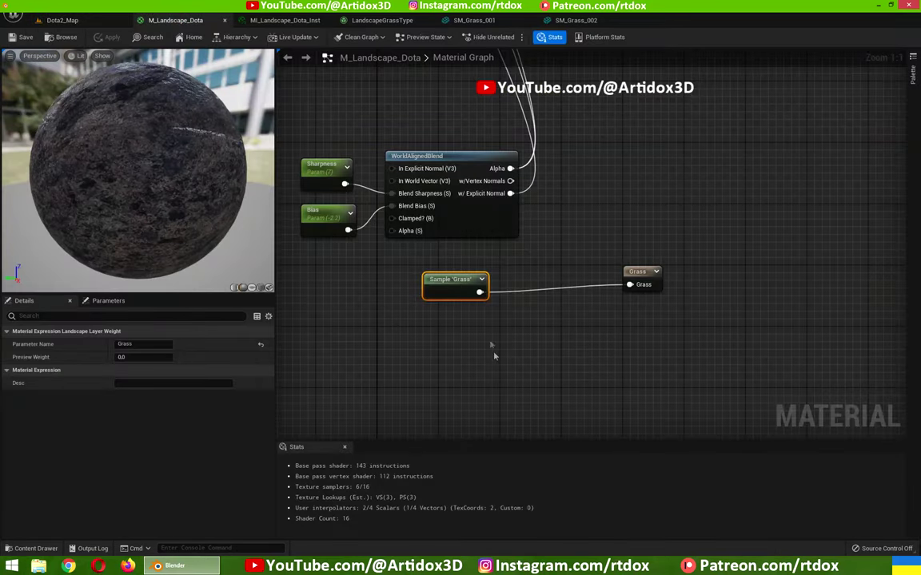
left_click_drag(467, 288, 437, 281)
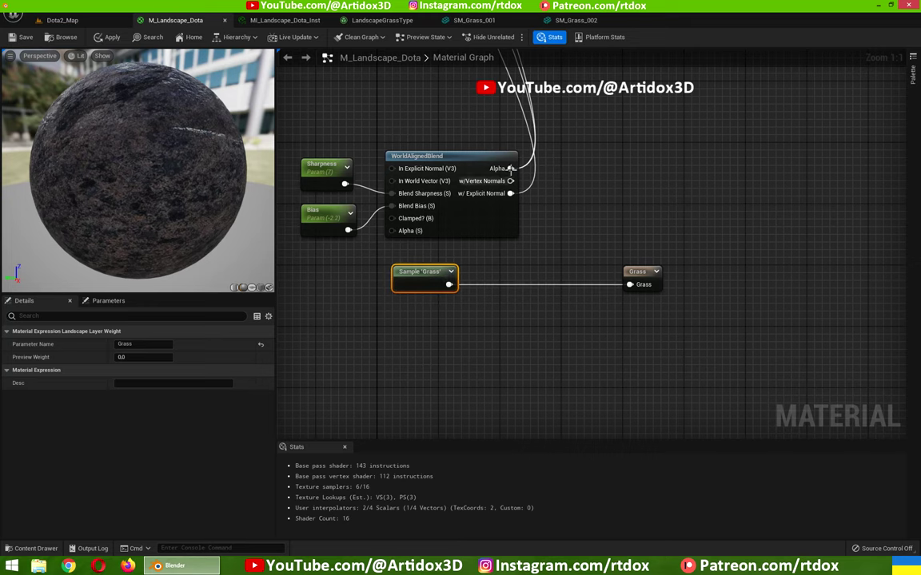
right_click_drag(551, 186, 583, 300)
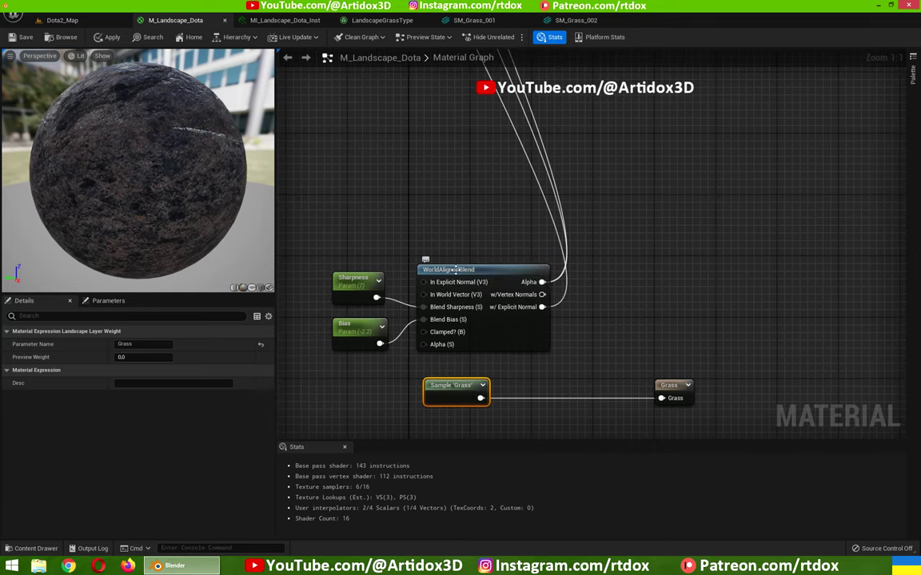
left_click(538, 281)
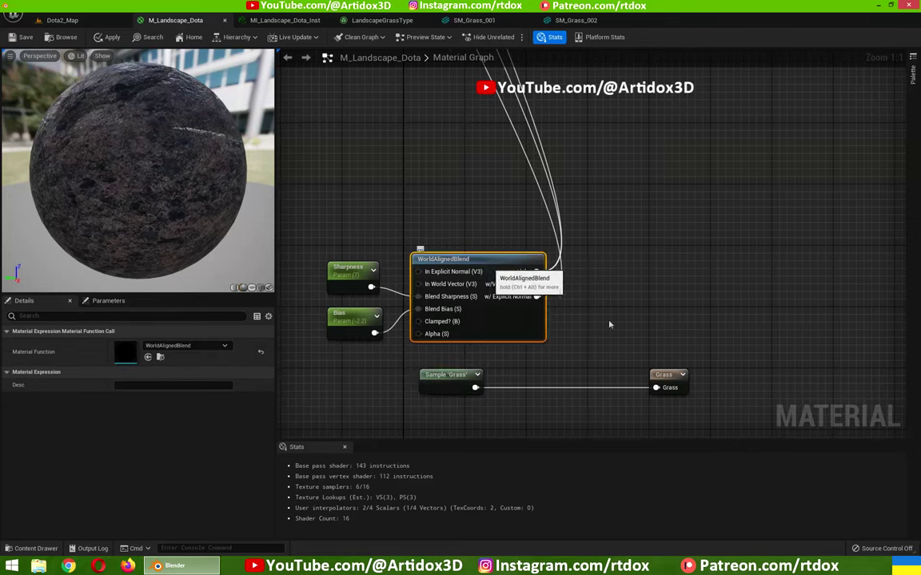
right_click_drag(609, 324, 513, 250)
left_click_drag(488, 228, 521, 318)
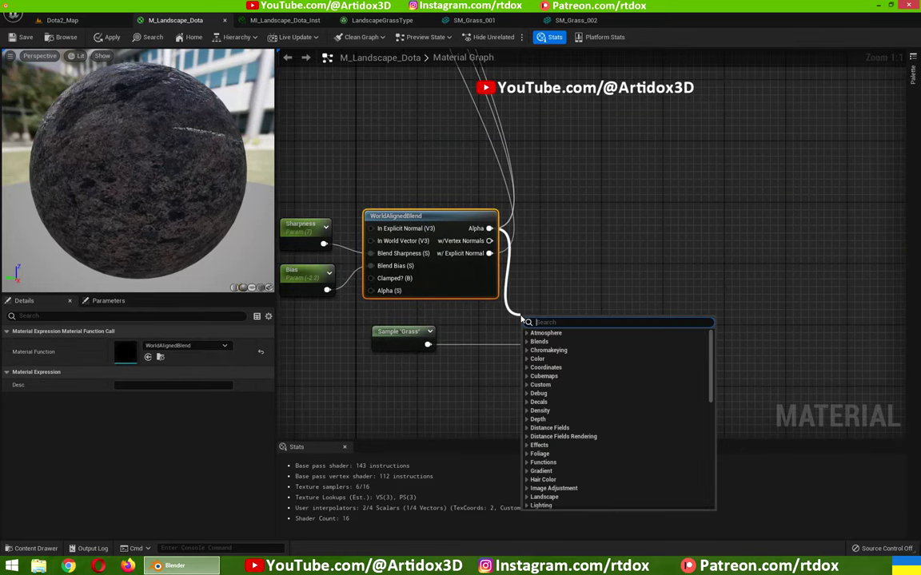
type("mul")
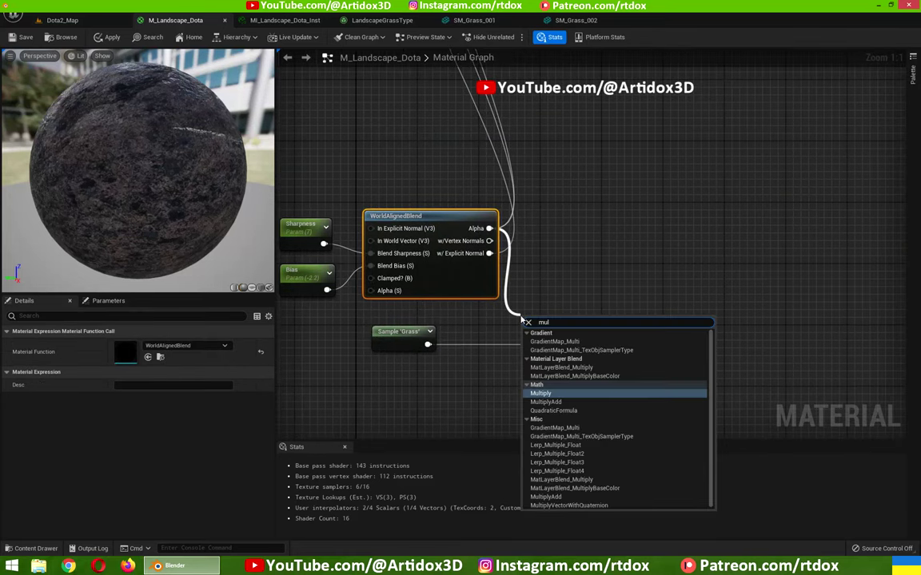
type("t")
left_click(540, 393)
right_click_drag(560, 351, 519, 342)
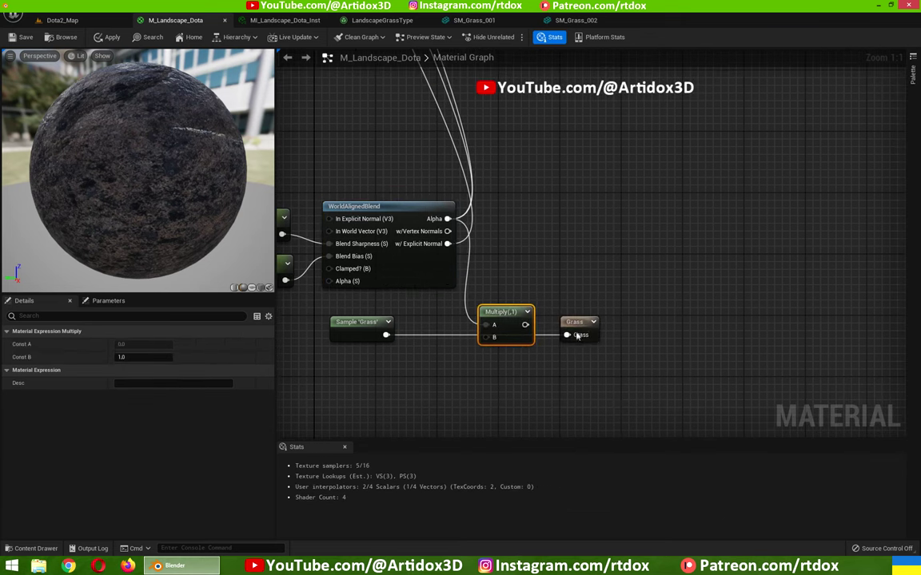
left_click_drag(572, 334, 649, 334)
mouse_move(386, 335)
left_mouse_down()
mouse_move(480, 345)
mouse_move(486, 336)
left_mouse_up()
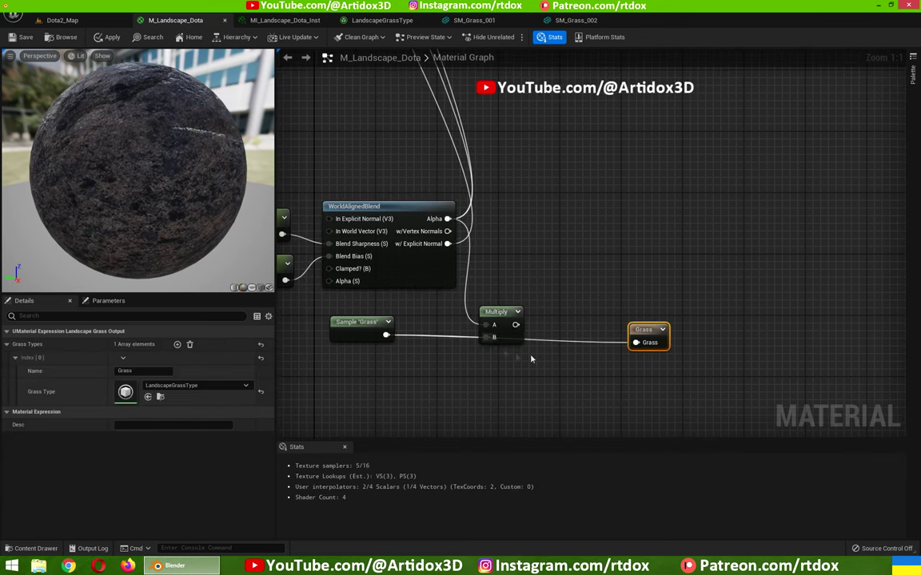
right_click_drag(530, 360, 504, 351)
Step: Raise the Multiply result to the power of 5, wire it into the Grass output, and save
mouse_move(478, 305)
left_mouse_down()
mouse_move(479, 292)
mouse_move(534, 306)
left_mouse_up()
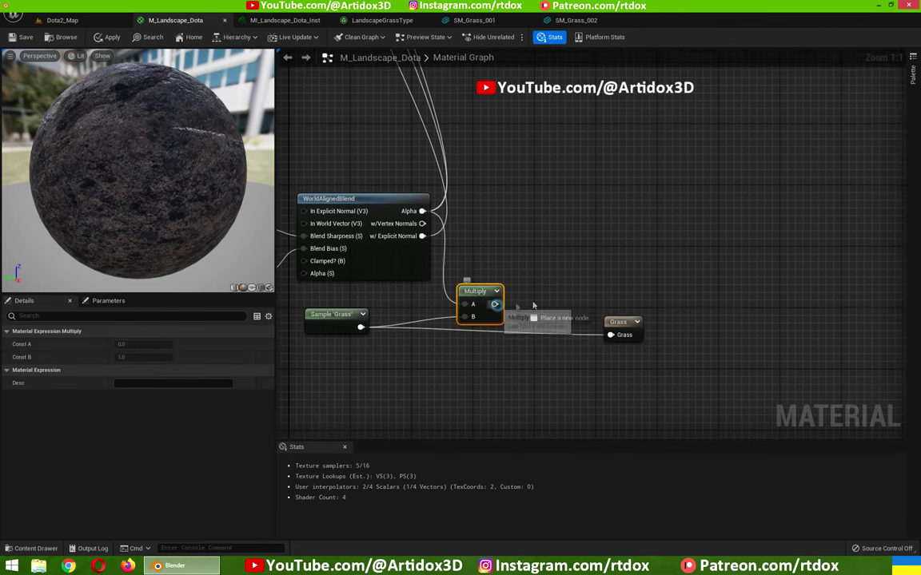
type("po")
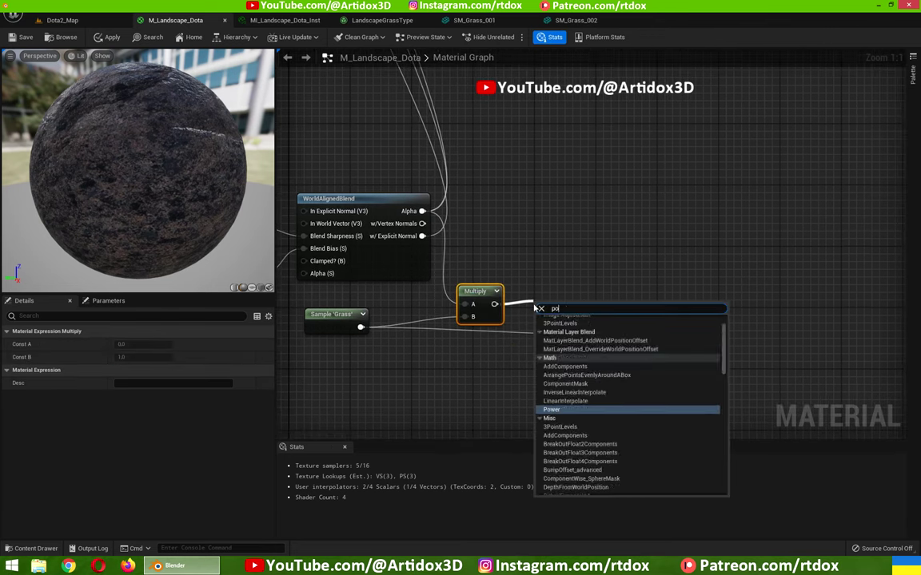
type("we")
left_click(561, 329)
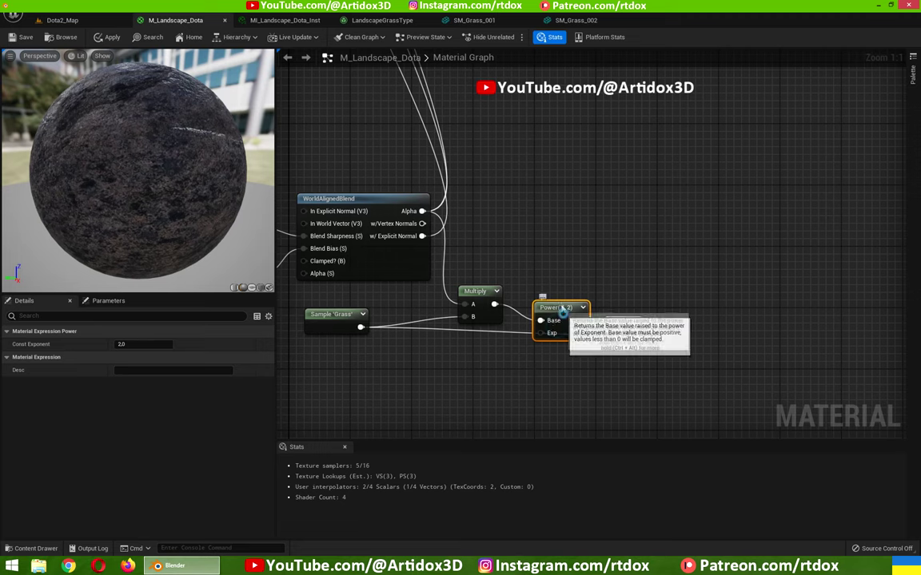
left_click_drag(561, 309, 559, 292)
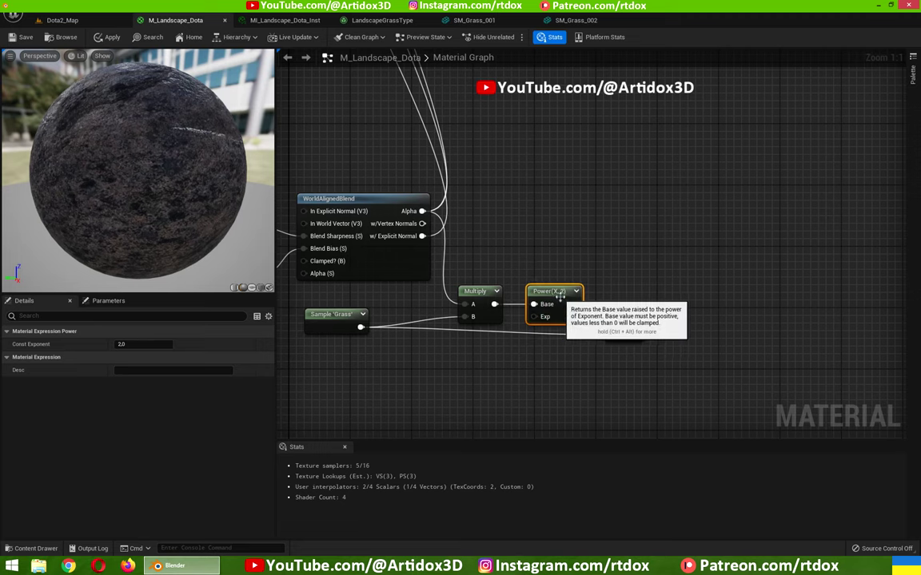
left_click(133, 343)
type("5")
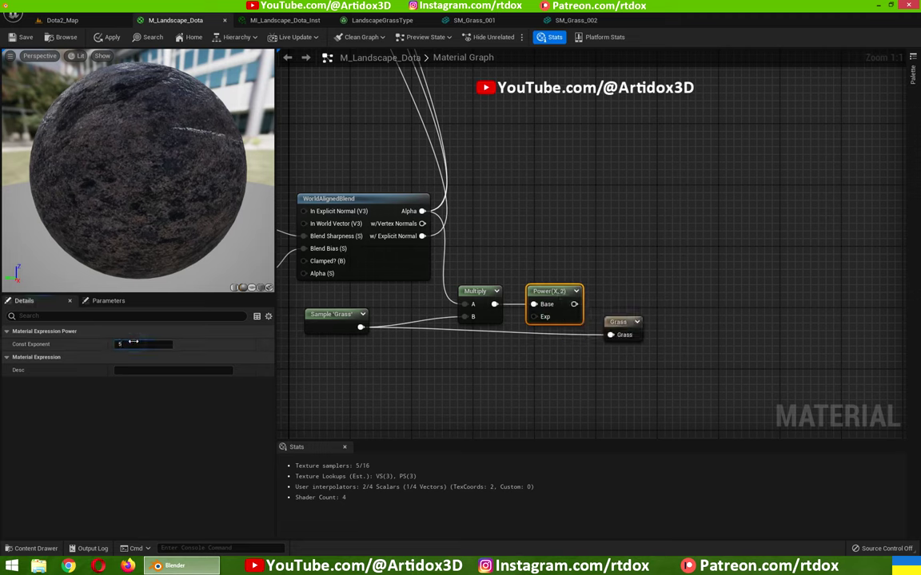
key("Return")
mouse_move(572, 304)
left_mouse_down()
mouse_move(601, 339)
mouse_move(610, 335)
left_mouse_up()
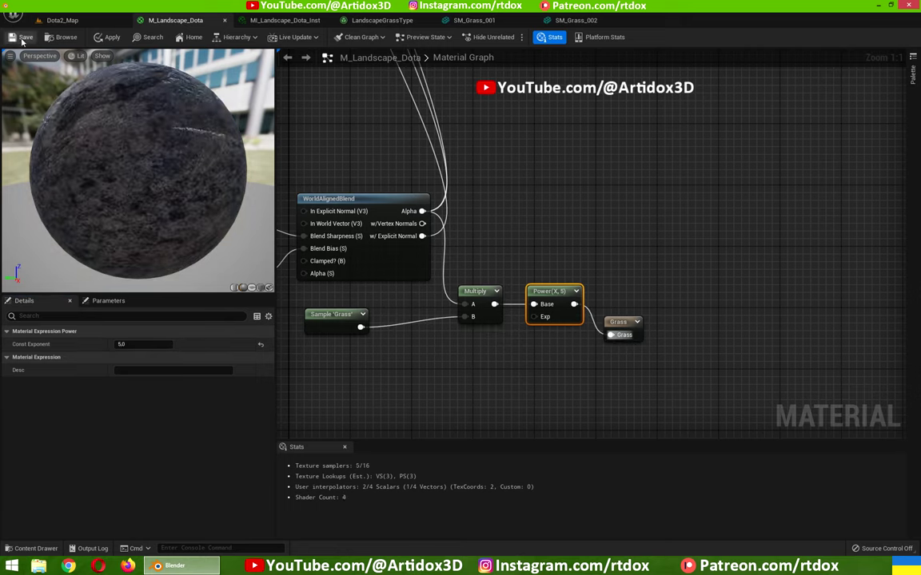
left_click(58, 23)
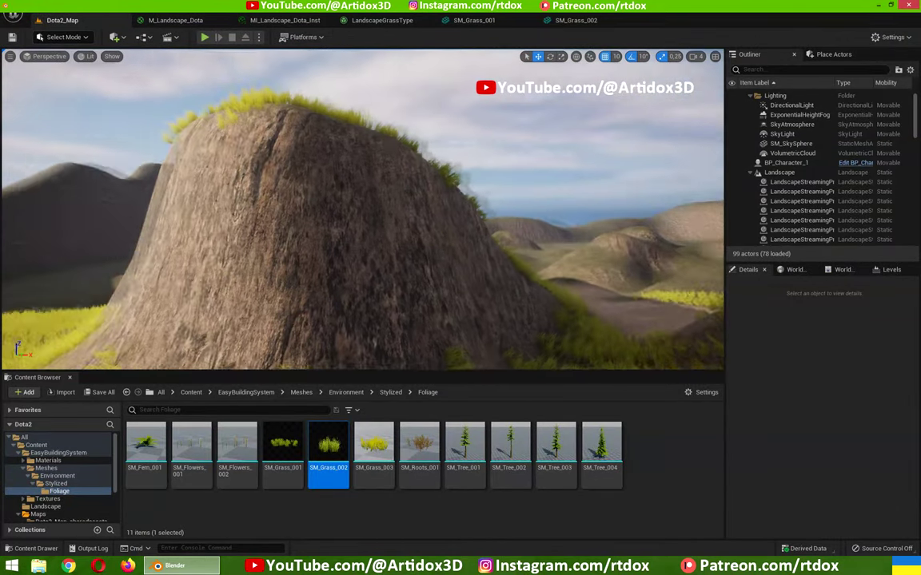
Step: Fly the viewport past the cliff rock and over the grassy valley's dirt path
left_click_drag(420, 239, 356, 301)
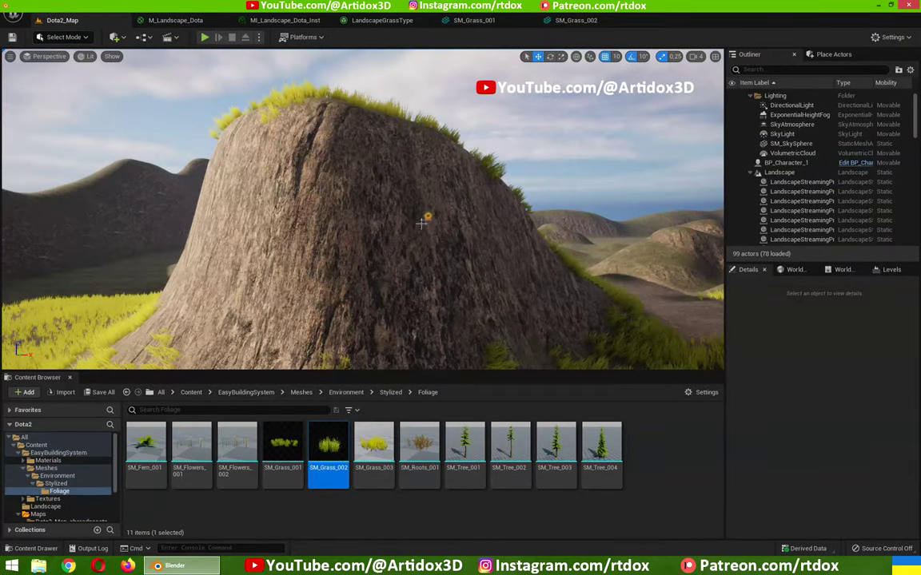
left_click_drag(421, 223, 496, 208)
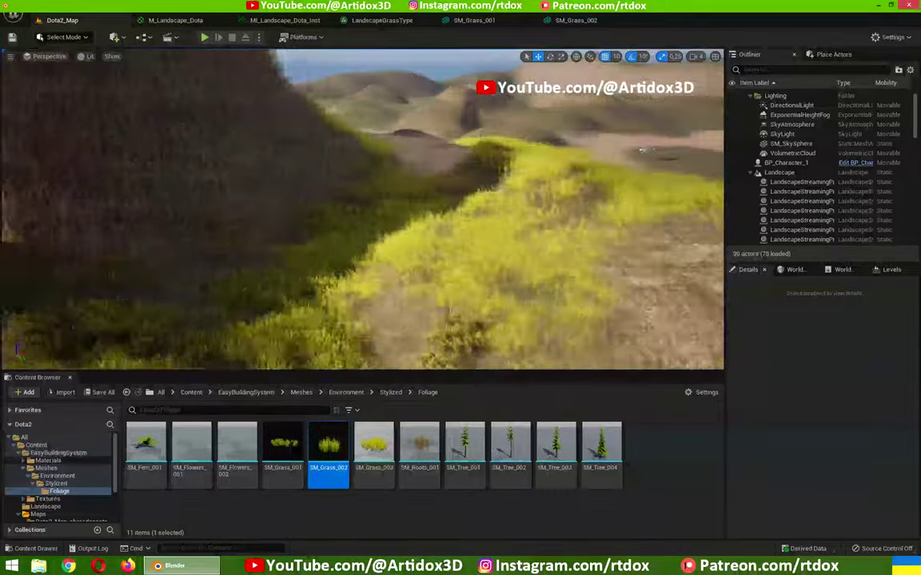
left_click_drag(403, 229, 402, 192)
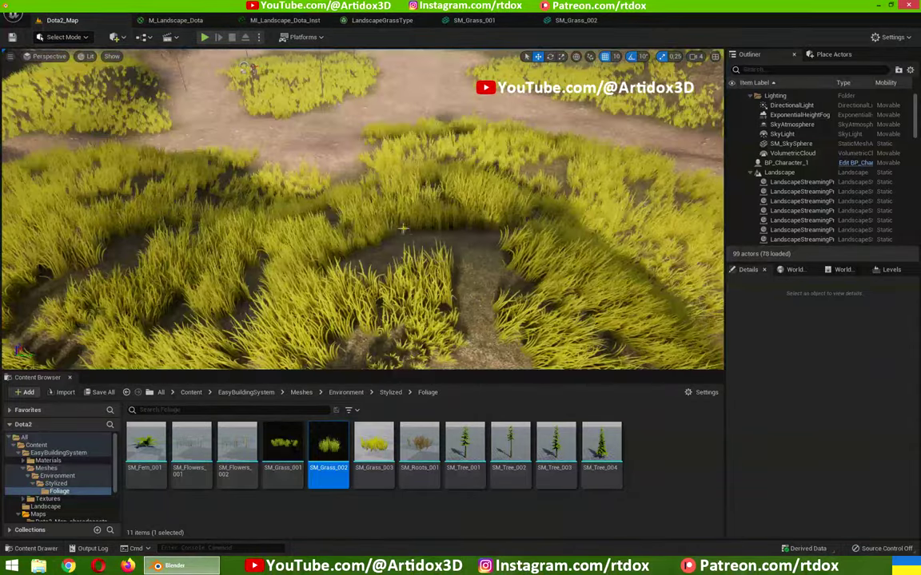
mouse_move(402, 229)
left_mouse_down()
mouse_move(431, 215)
mouse_move(376, 231)
left_mouse_up()
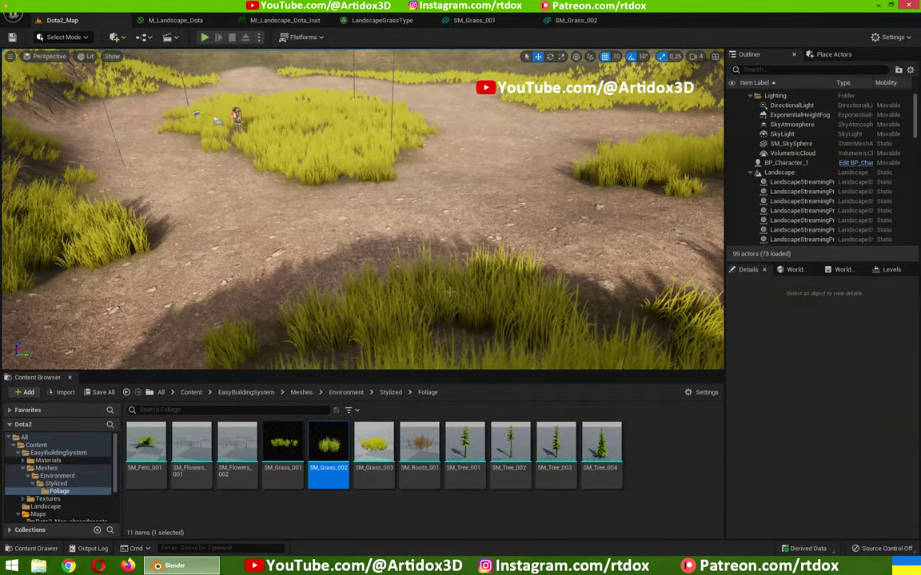
Step: Open SM_Roots_001 in its mesh editor, then return to Dota2_Map and frame the grass patch
left_click(420, 438)
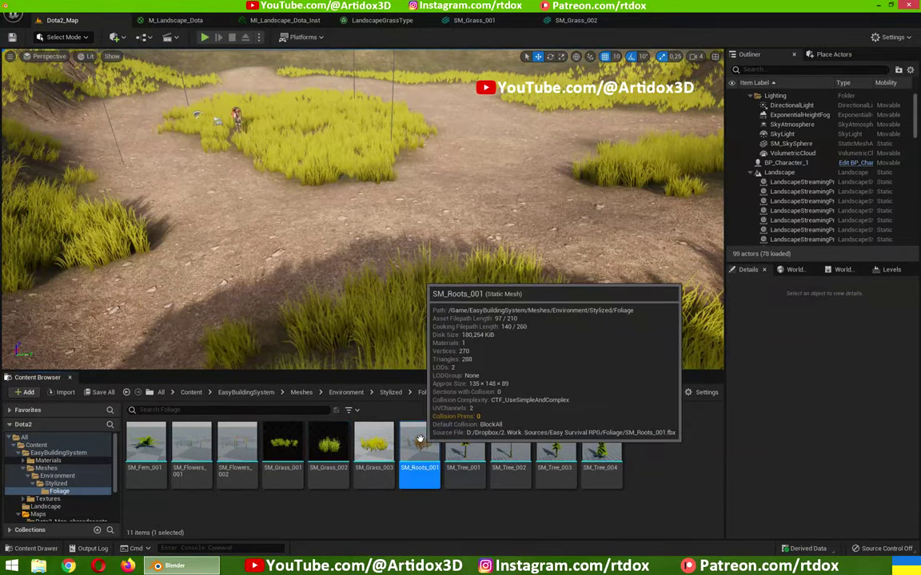
double_click(421, 439)
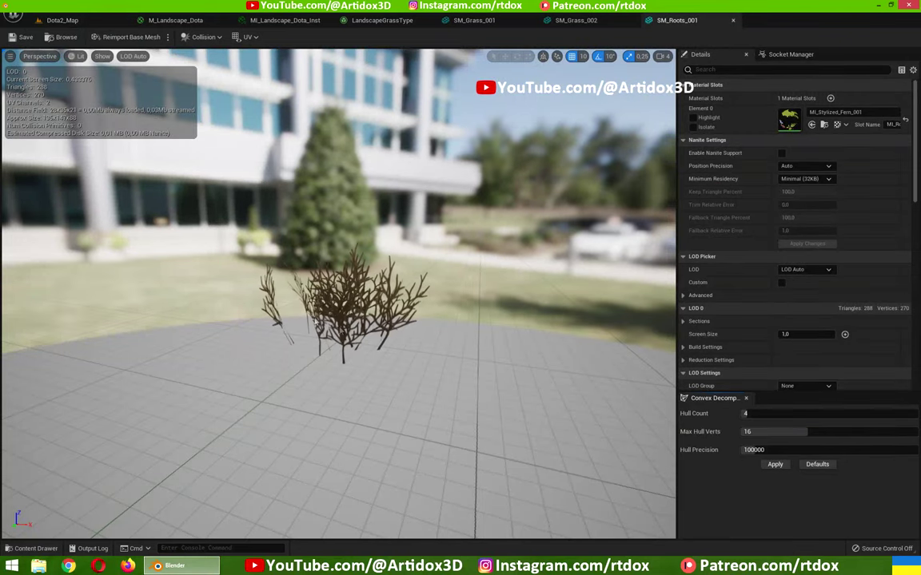
left_click(63, 20)
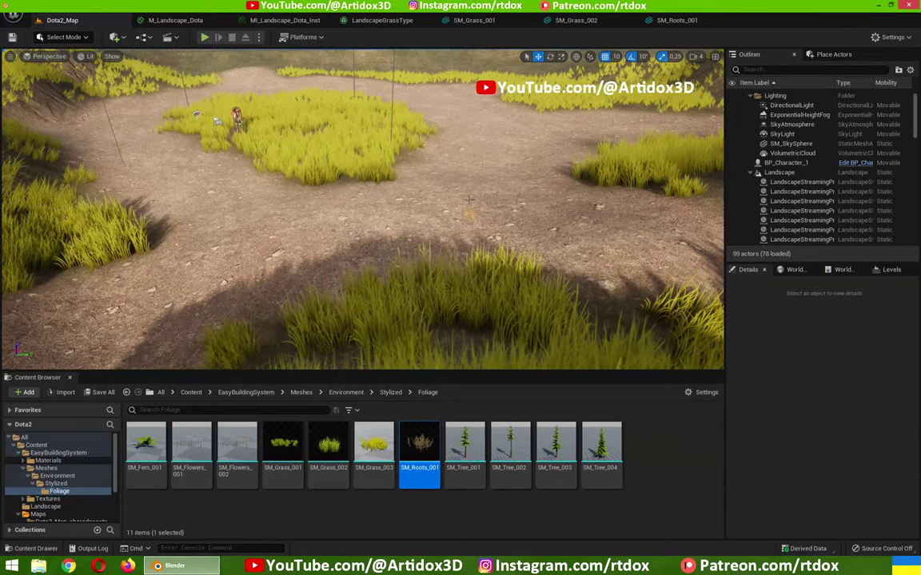
right_click_drag(468, 214, 382, 201)
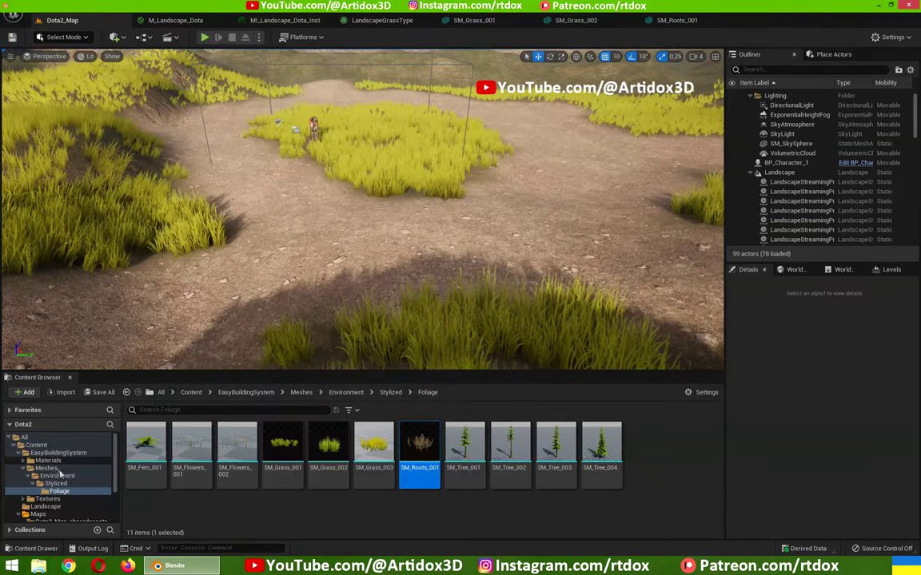
Step: Add a Foliage > Landscape Grass Type asset called LandGroundType in the Landscape folder and open it
left_click(50, 507)
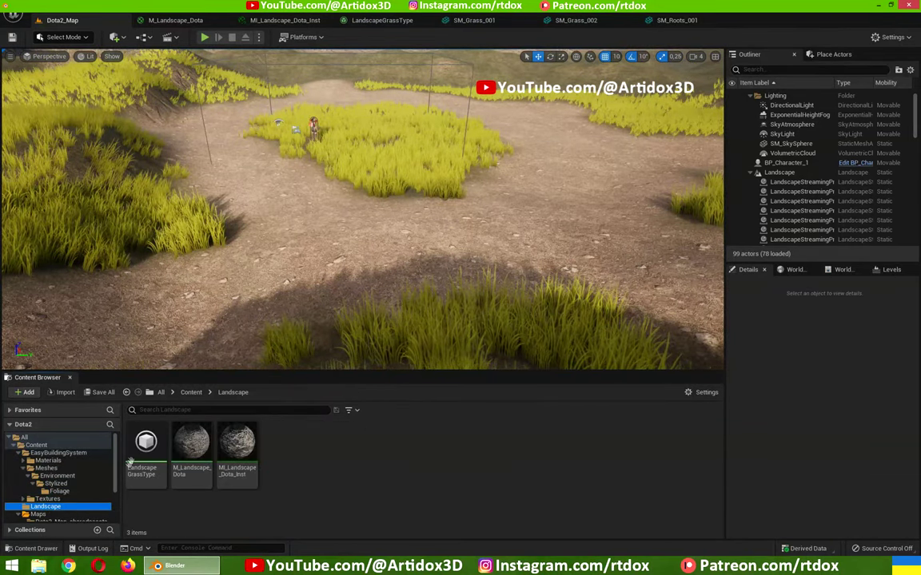
right_click(312, 462)
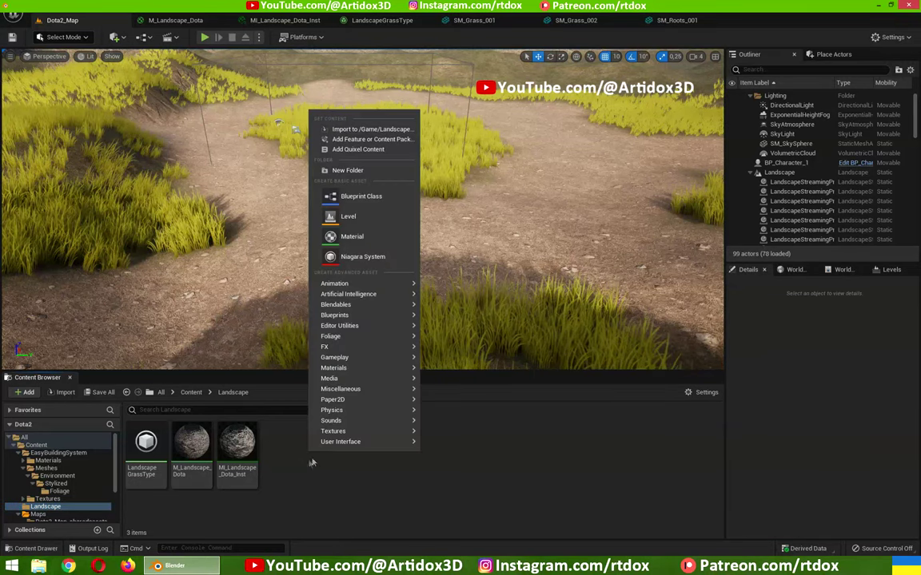
mouse_move(397, 340)
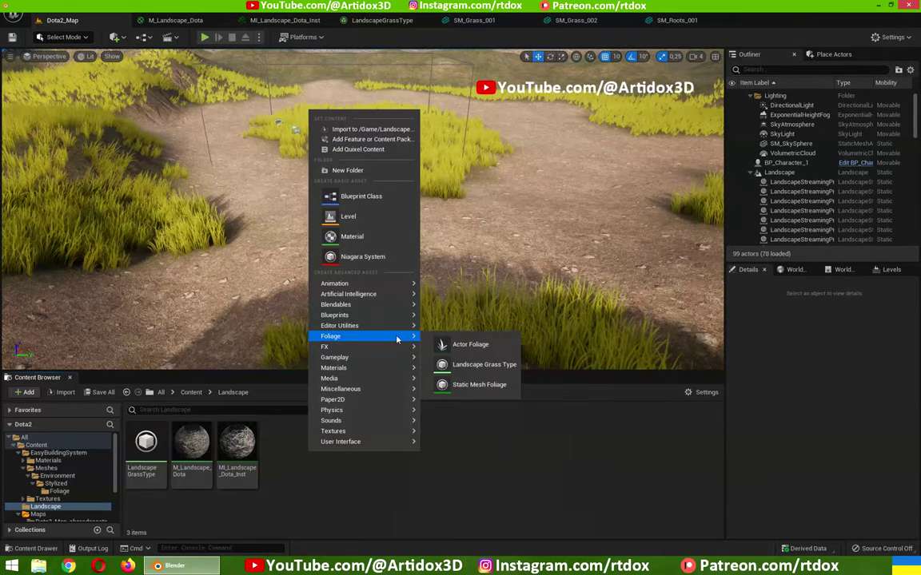
left_click(485, 364)
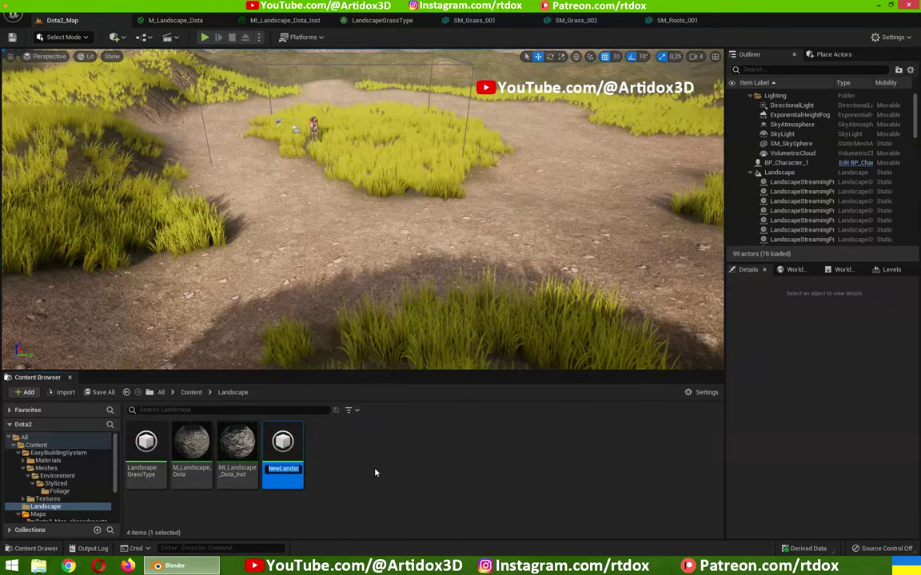
type("Land")
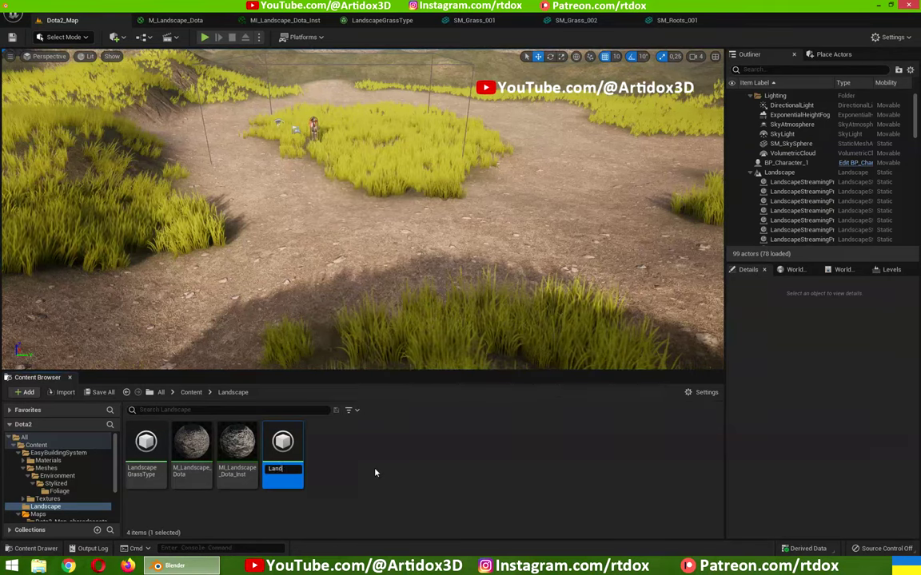
type("Groun")
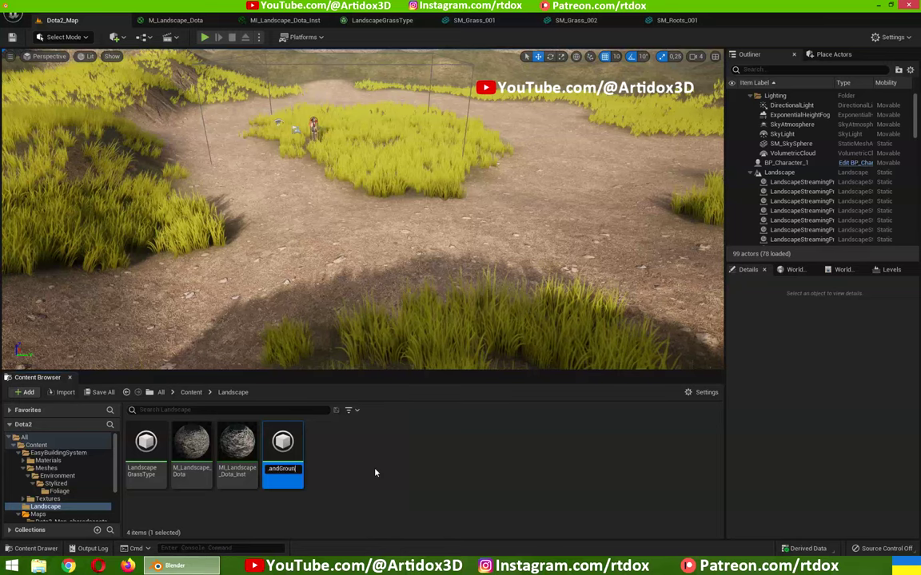
type("d1ype")
key("Return")
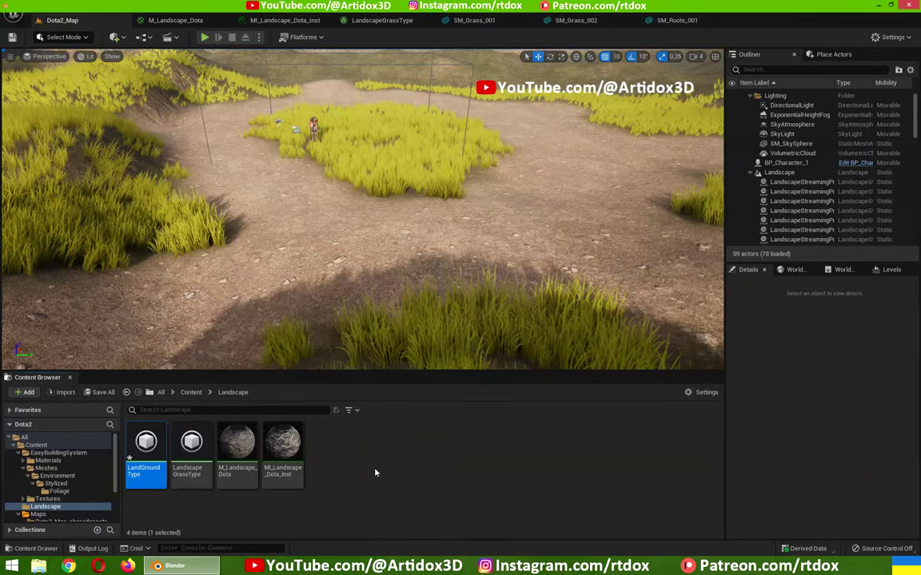
double_click(159, 459)
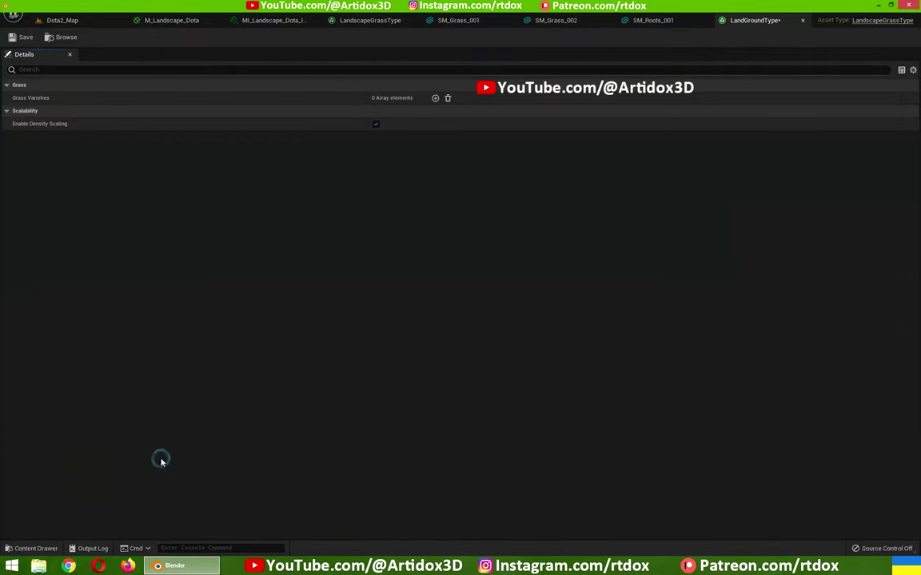
Step: Add Grass Variety [0] to LandGroundType with SM_Roots_001 as its Grass Mesh
left_click(435, 98)
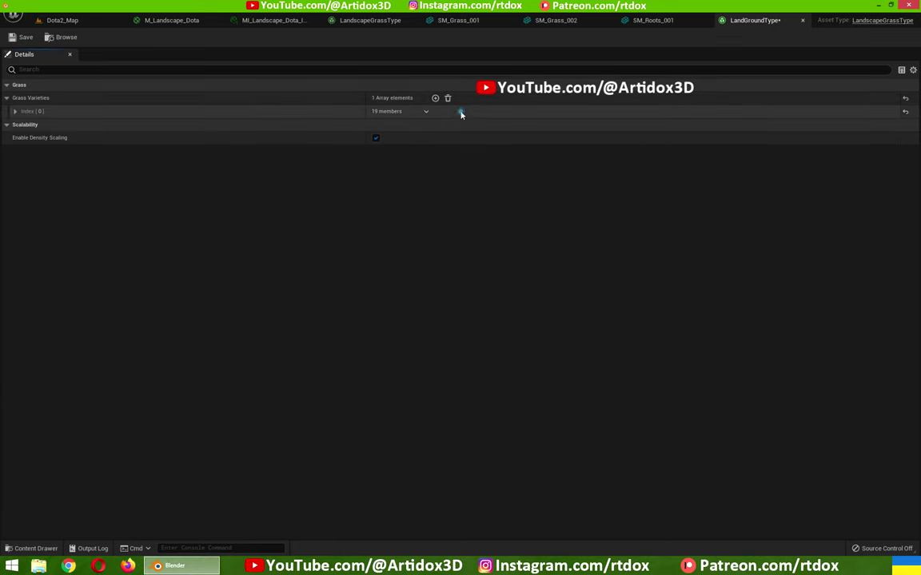
left_click(460, 113)
left_click(436, 126)
type("gra")
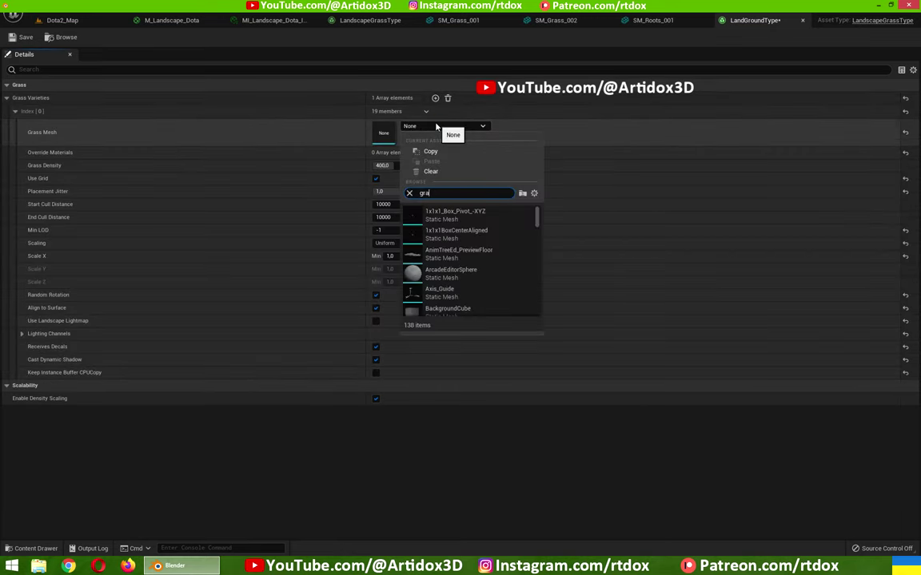
type("ss")
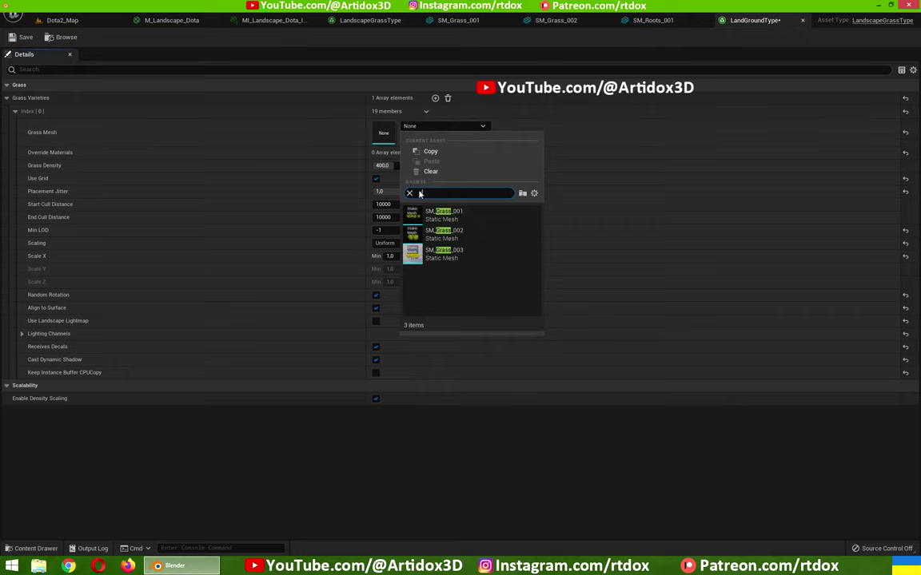
type("roots")
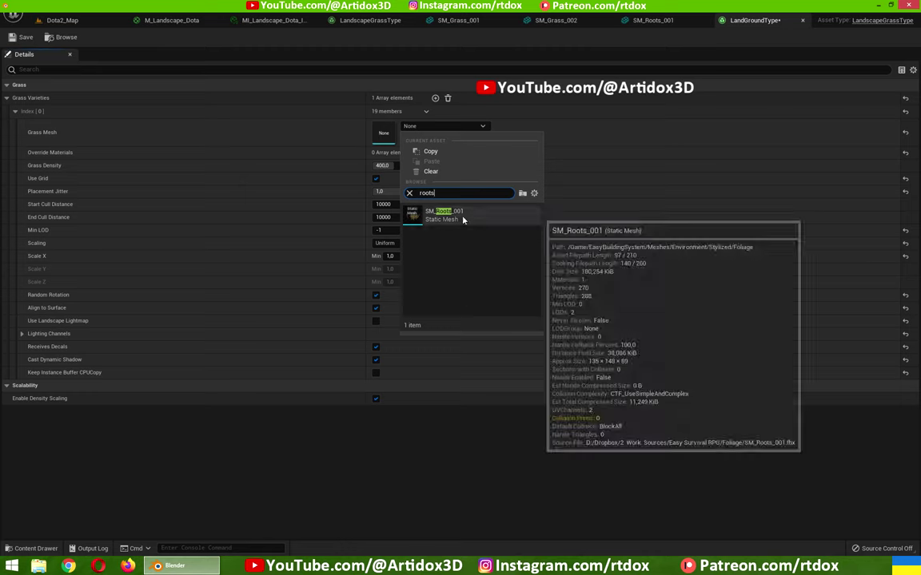
left_click(462, 216)
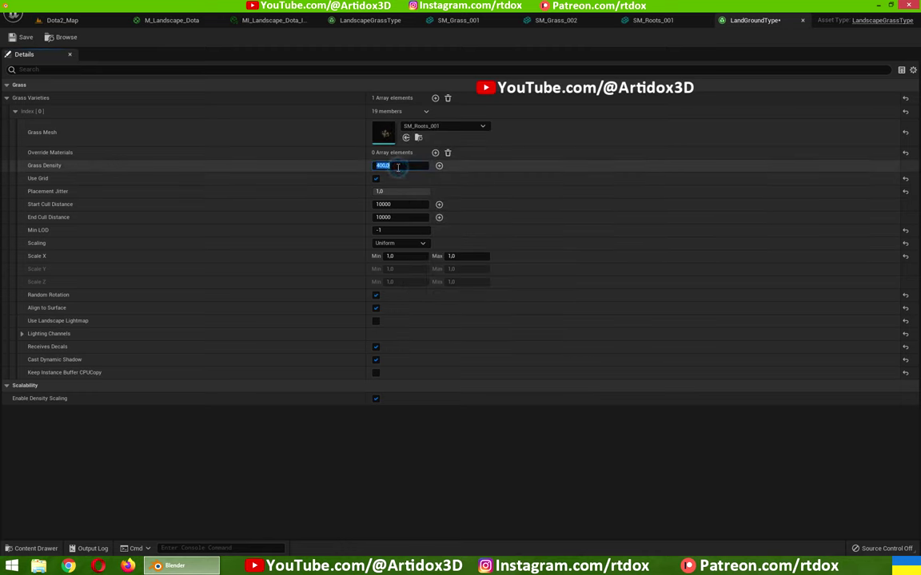
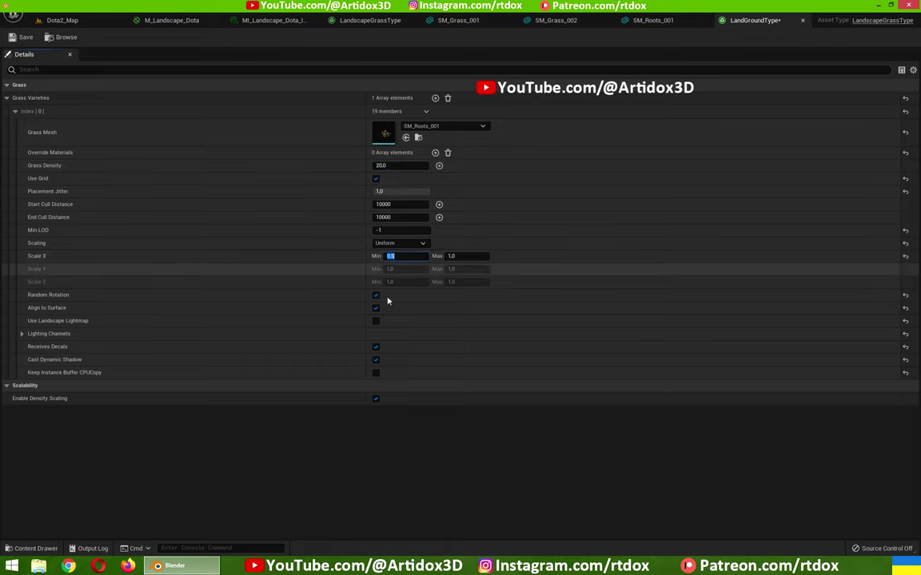
Step: Set the SM_Roots_001 end cull distance to 5000 and save LandGroundType
left_click(399, 217)
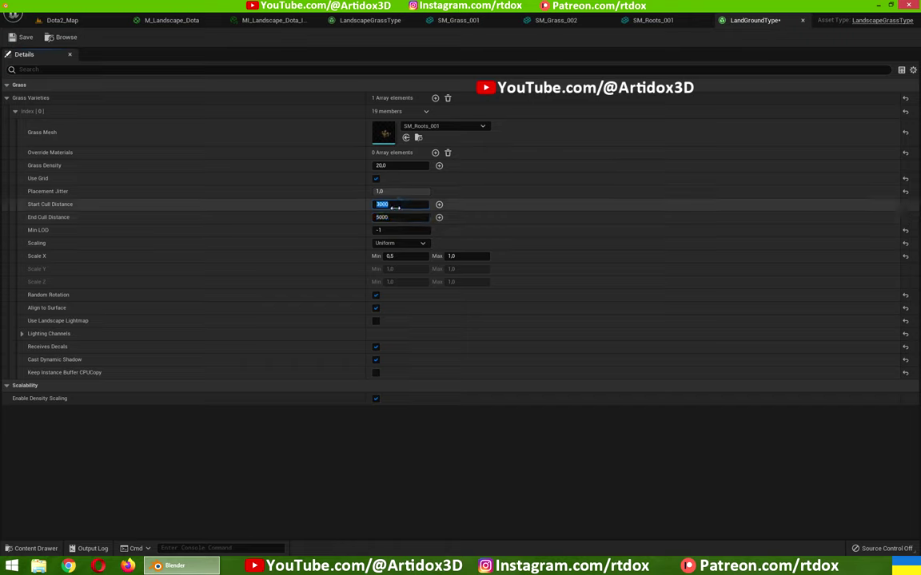
left_click(24, 38)
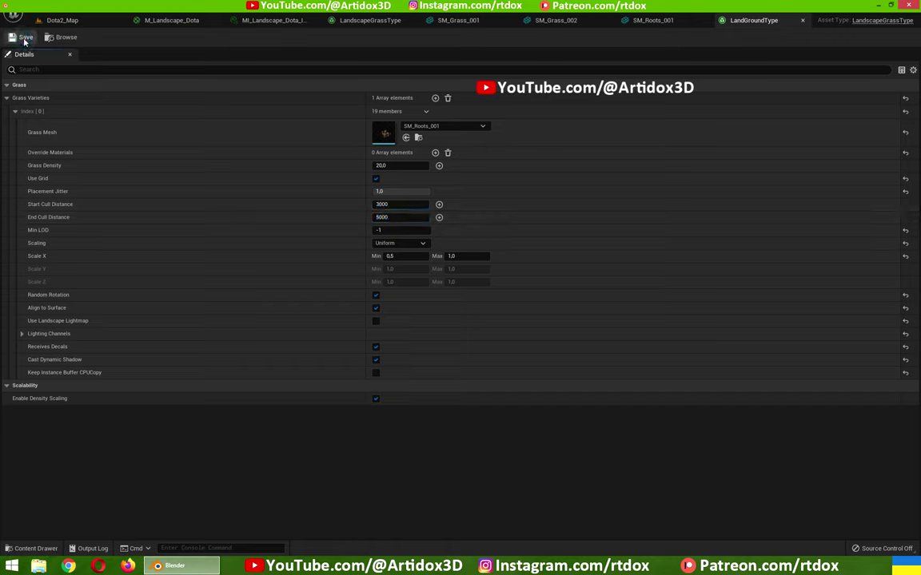
Step: In M_Landscape_Dota, add a copy of the Grass output node set to LandGroundType
left_click(171, 20)
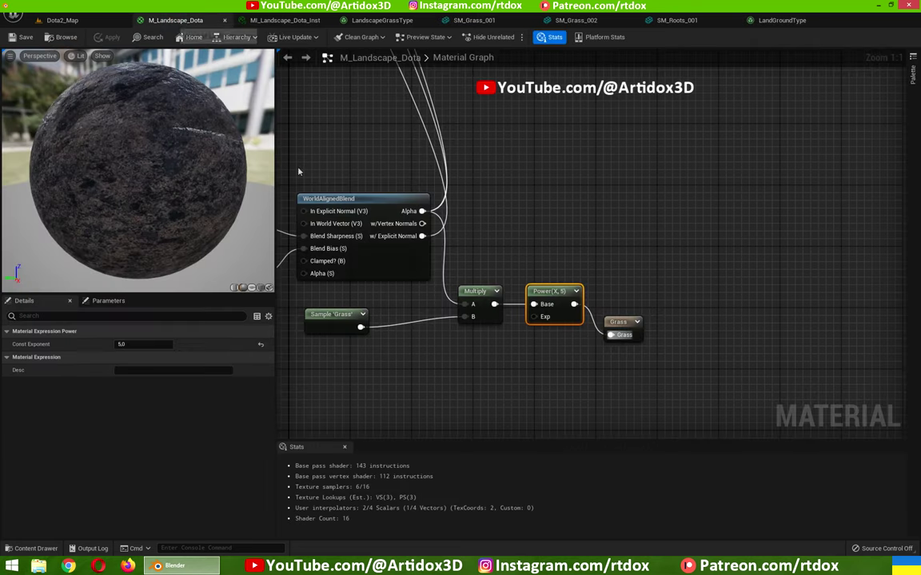
left_click_drag(651, 267, 665, 230)
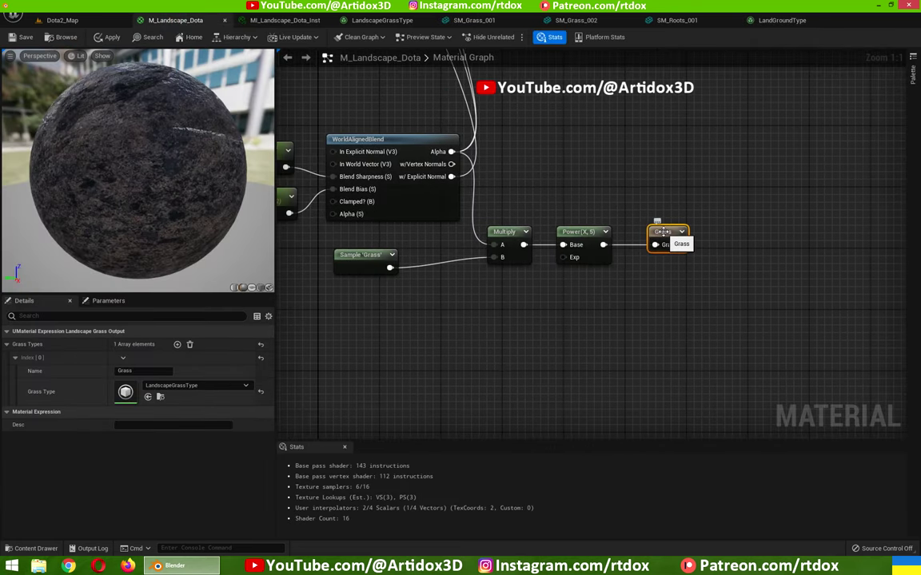
left_click(655, 302)
key("ctrl+v")
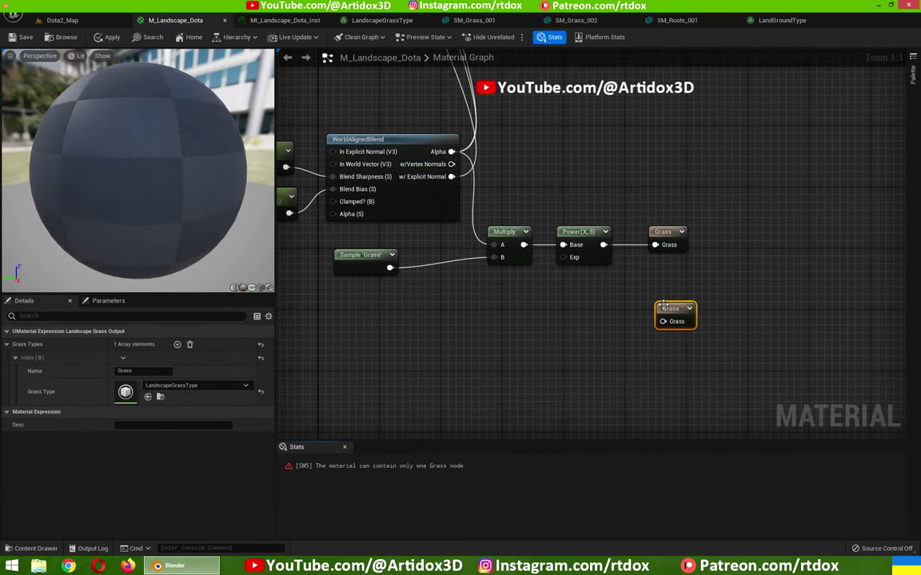
left_click(188, 387)
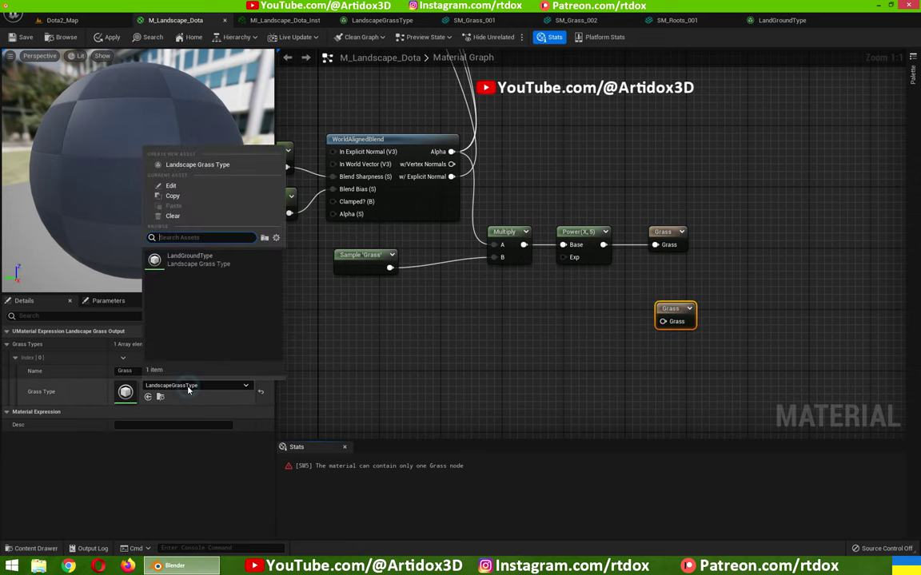
left_click(189, 261)
left_click(663, 232)
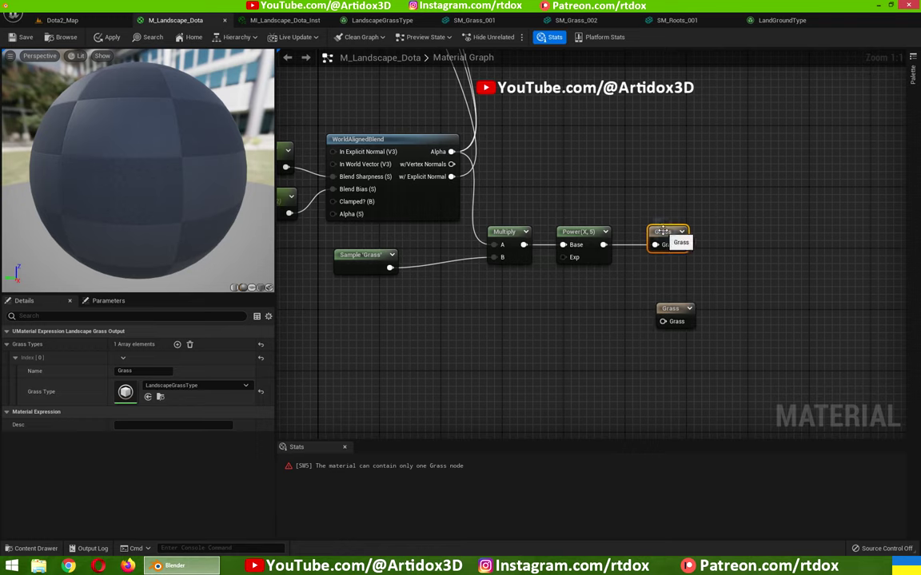
left_click(670, 310)
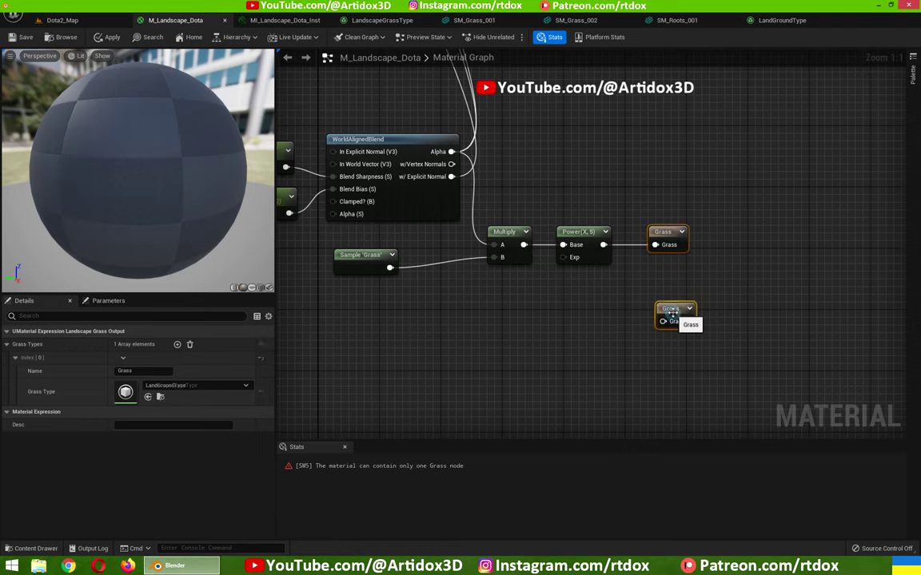
left_click_drag(672, 312, 666, 310)
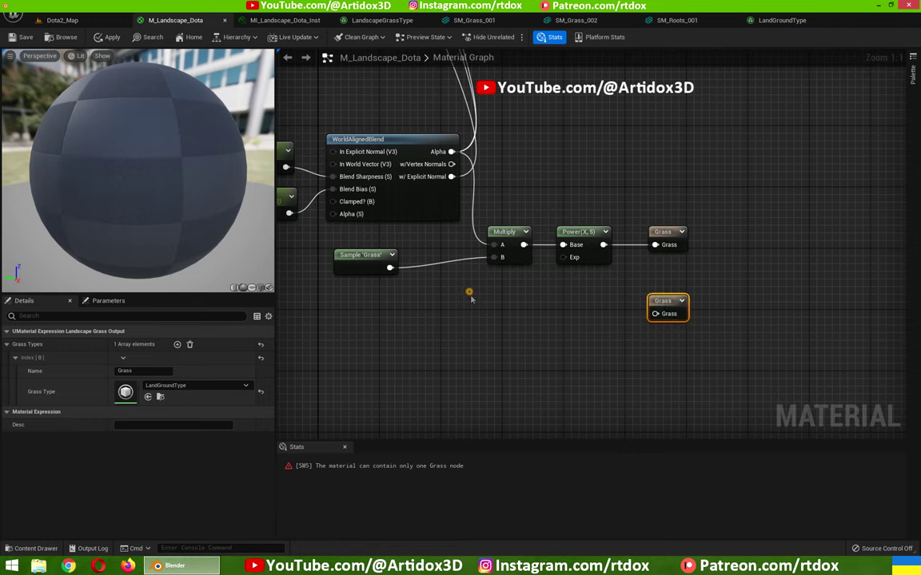
right_click_drag(470, 299, 476, 315)
Step: Duplicate the Sample 'Grass' layer node and rename the copy's parameter to Ground
left_click(358, 273)
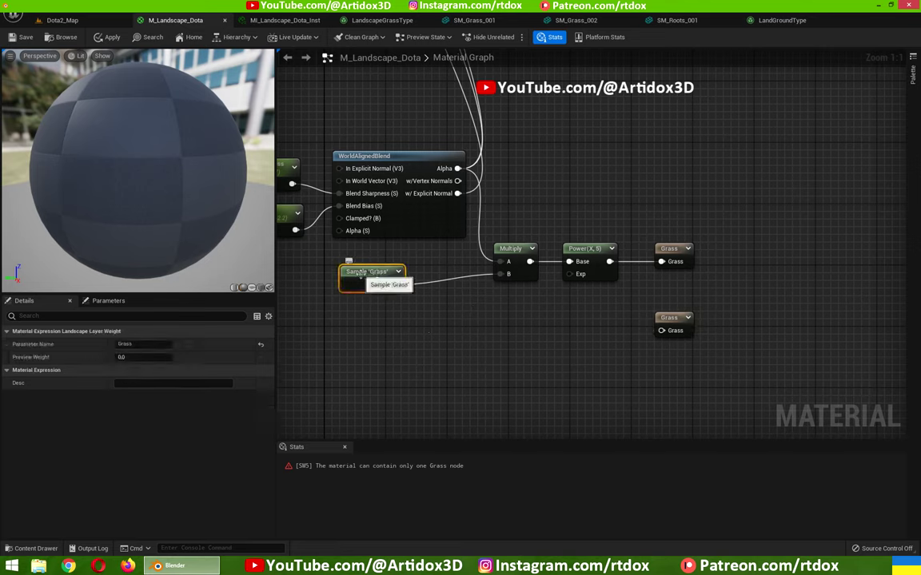
key("ctrl+c")
left_click(356, 349)
key("ctrl+v")
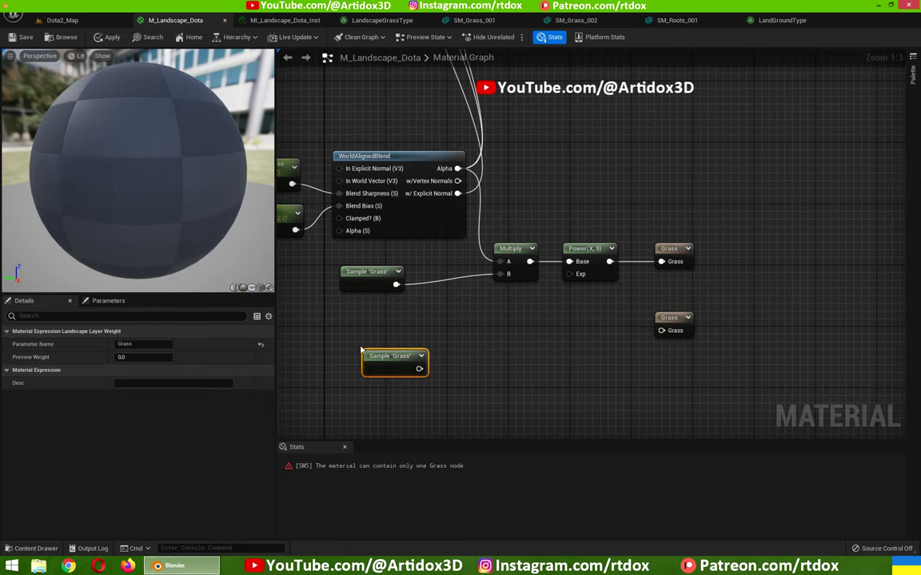
left_click_drag(391, 353, 370, 328)
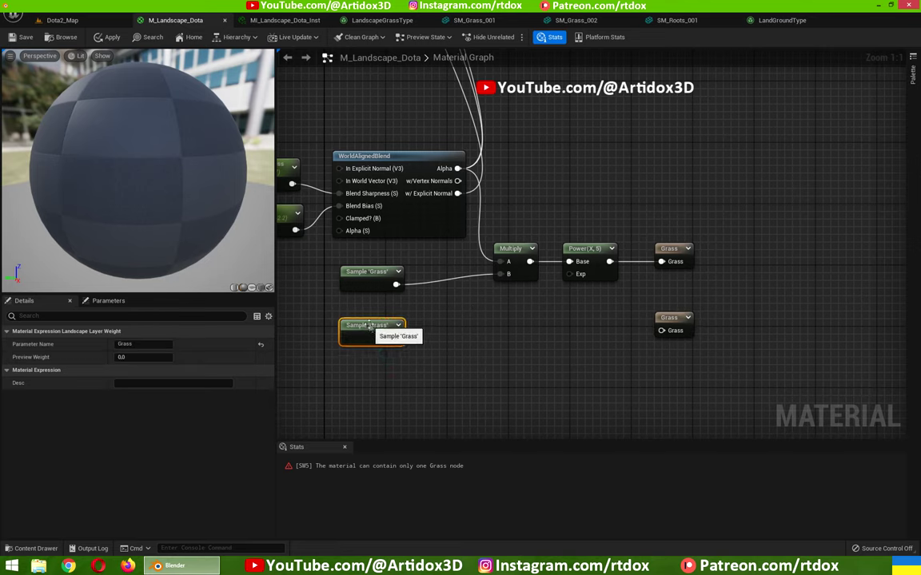
left_click(132, 344)
type("Ground")
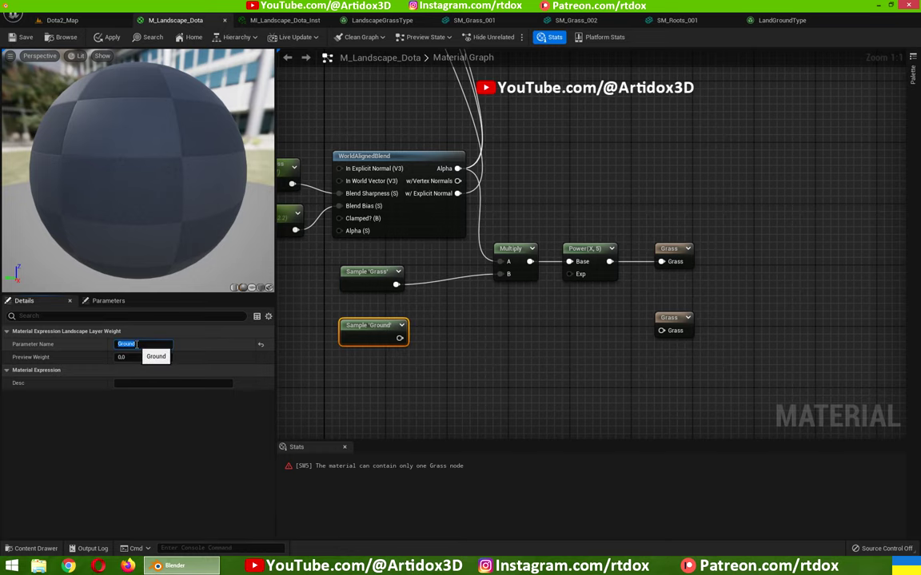
key("Return")
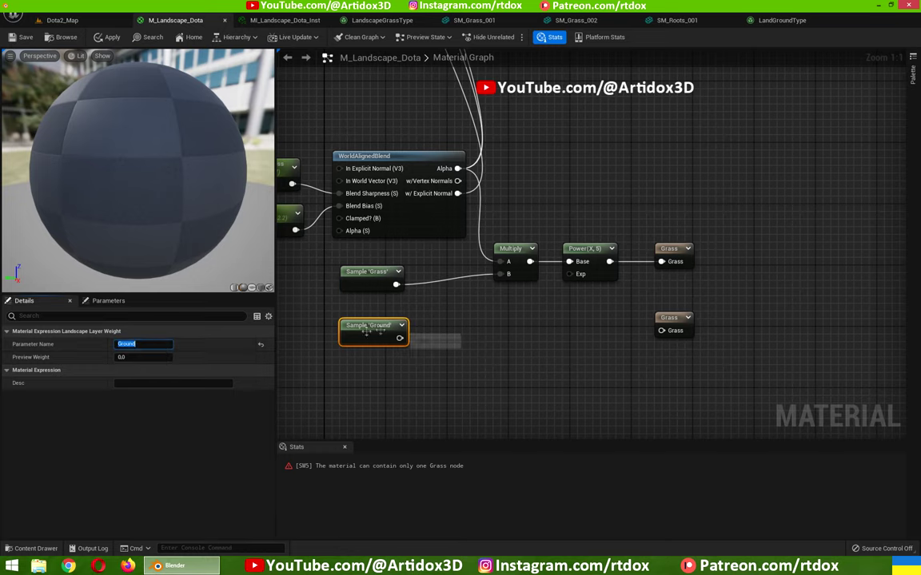
Step: Paste copies of the Multiply and Power nodes below the originals
mouse_move(349, 298)
right_mouse_down()
mouse_move(459, 198)
mouse_move(502, 183)
right_mouse_up()
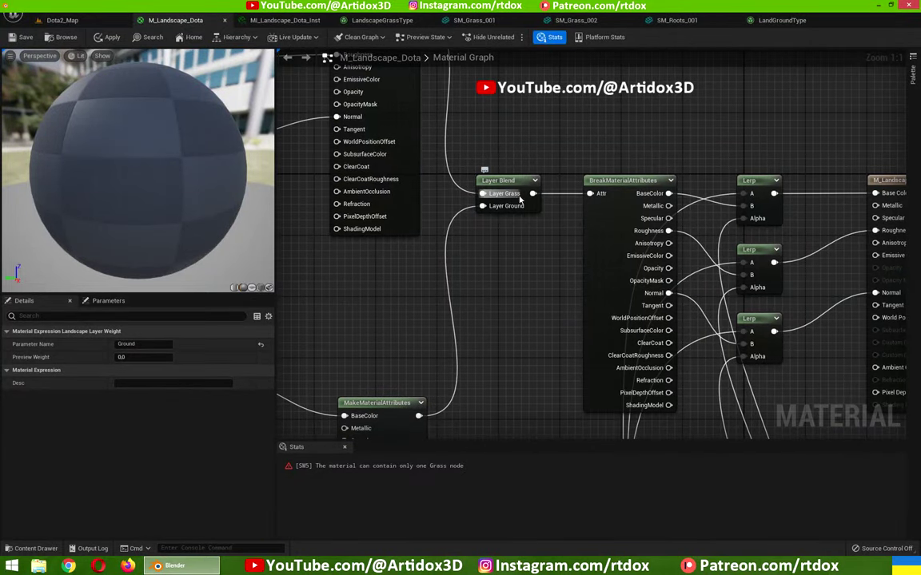
left_click(500, 181)
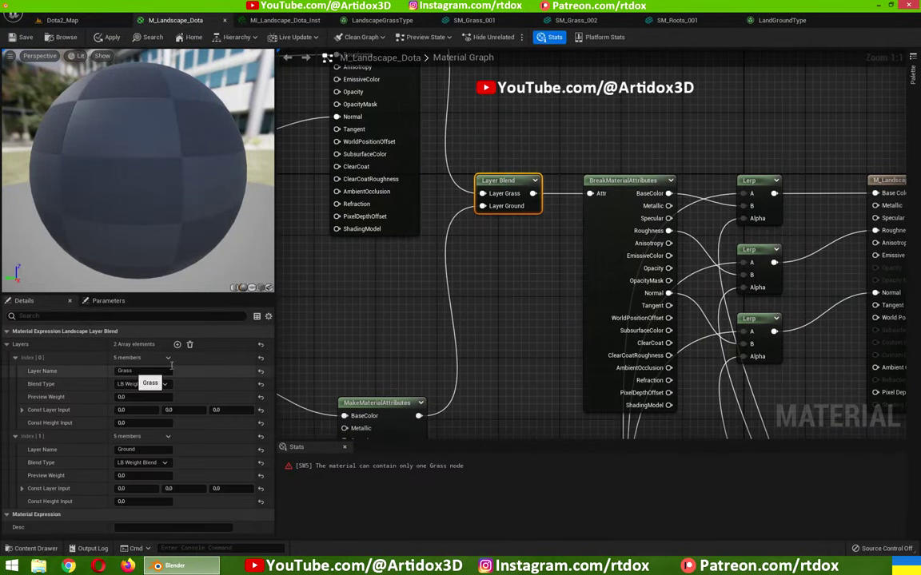
right_click_drag(546, 350, 590, 317)
right_click_drag(522, 294, 527, 243)
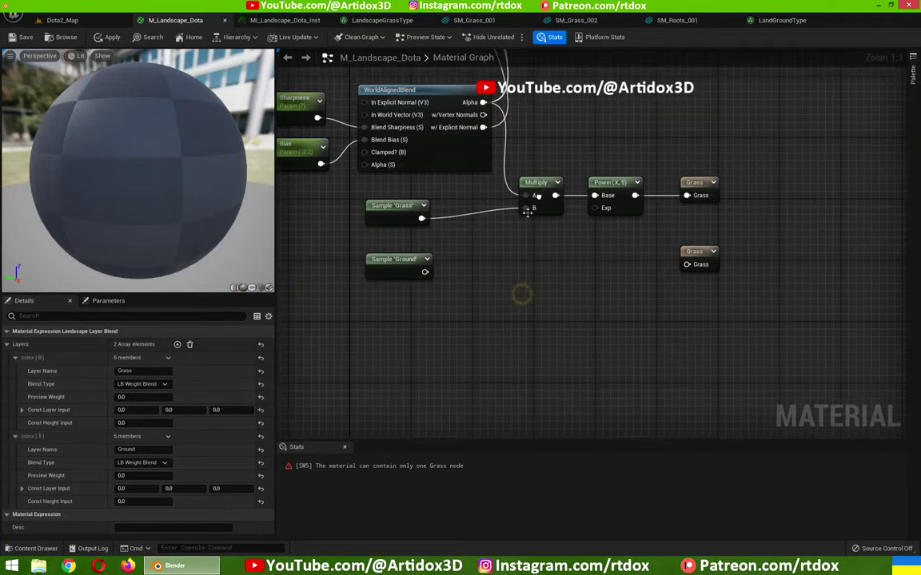
left_click(540, 190)
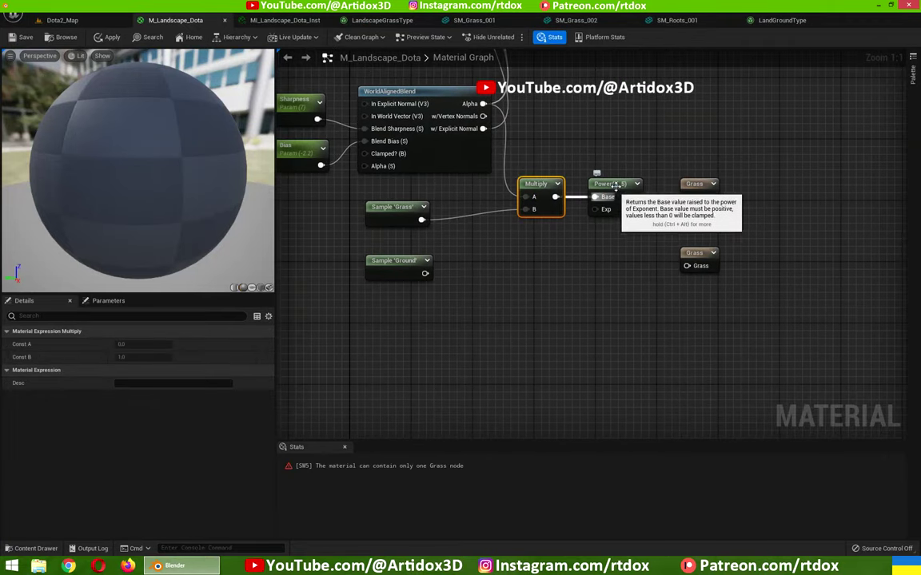
left_click(609, 185, "ctrl")
key("ctrl+c")
left_click(530, 256)
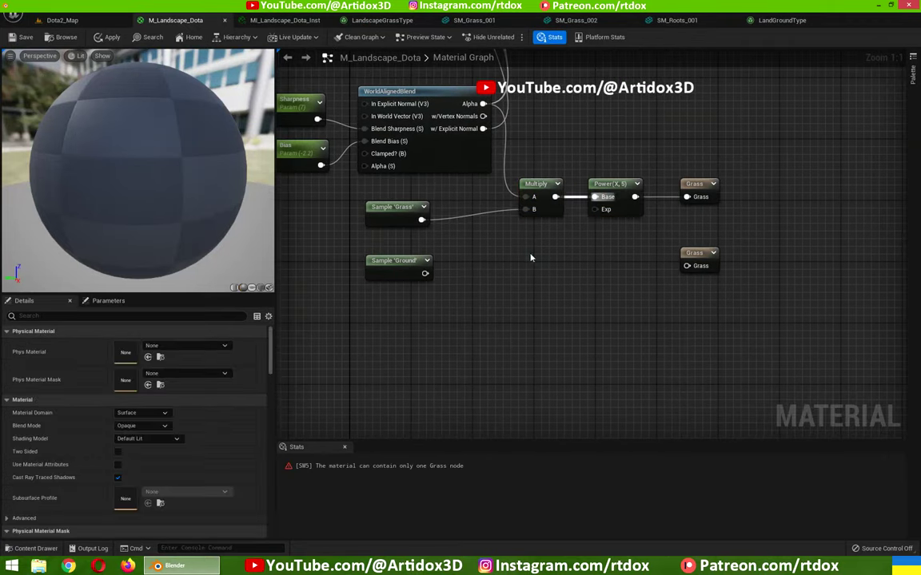
key("ctrl+v")
Step: Wire blend Alpha and Sample 'Ground' through the new Multiply and Power into a Ground-named second Grass output
right_click_drag(477, 217, 460, 258)
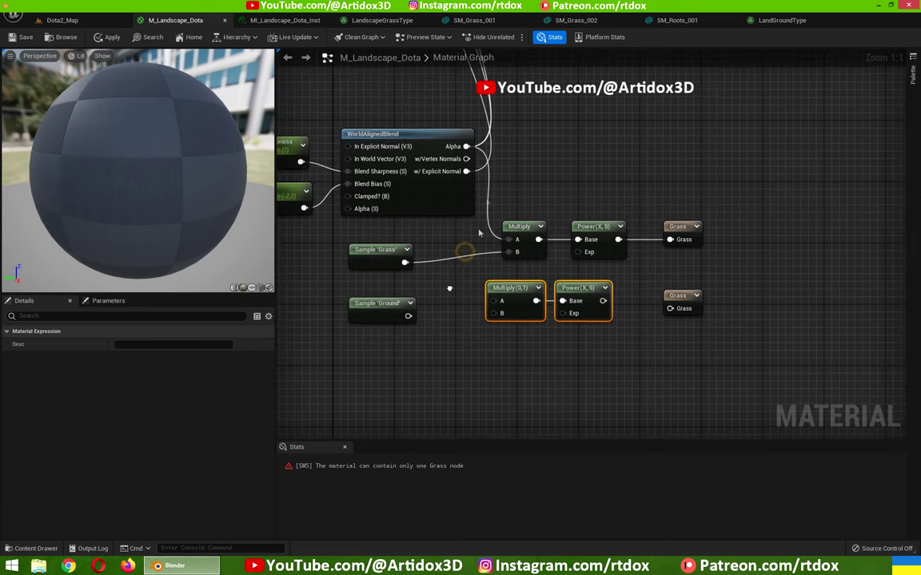
mouse_move(466, 147)
left_mouse_down()
mouse_move(499, 148)
mouse_move(494, 300)
left_mouse_up()
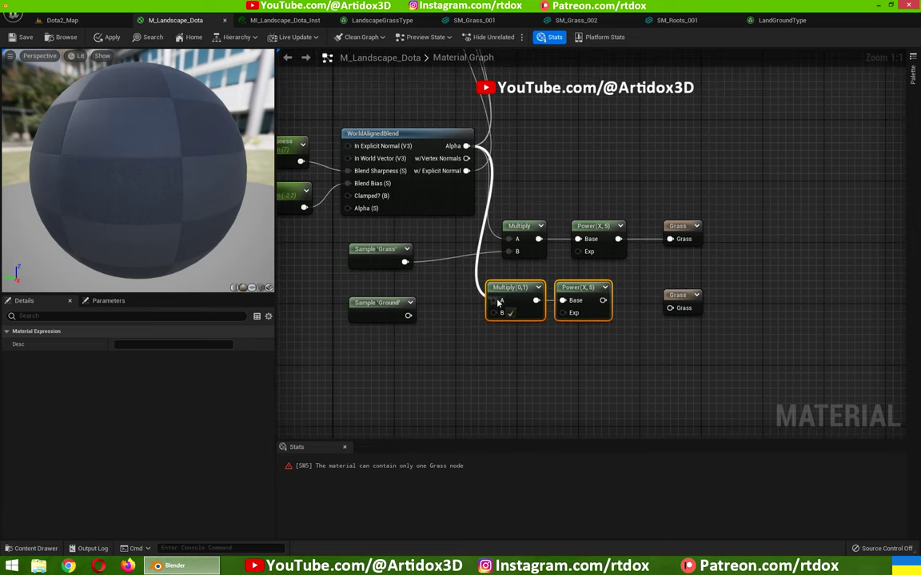
left_click_drag(407, 316, 501, 313)
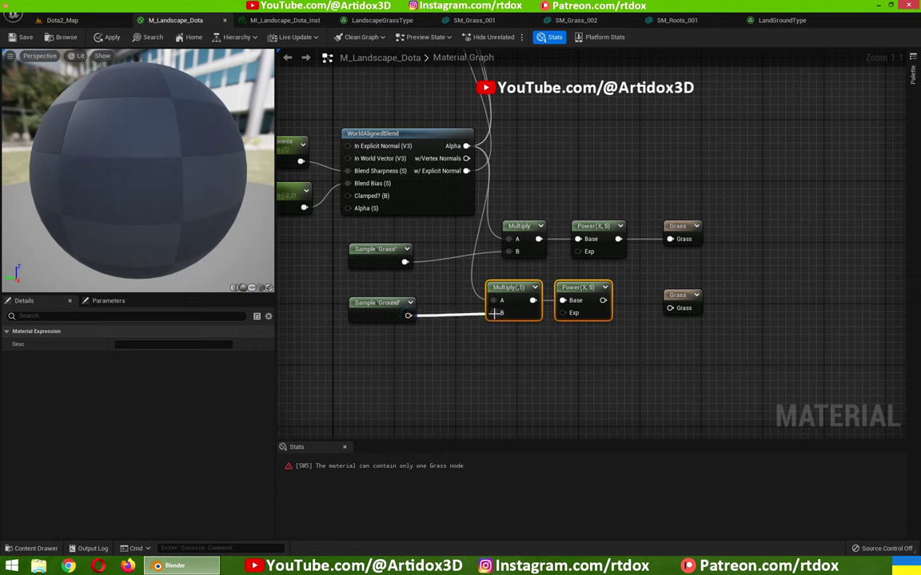
left_click_drag(602, 300, 671, 307)
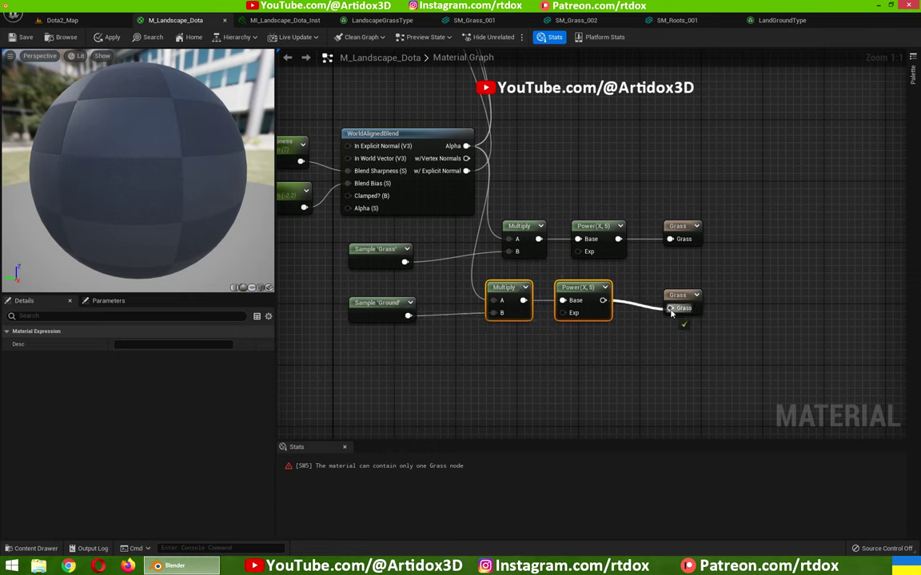
left_click(680, 297)
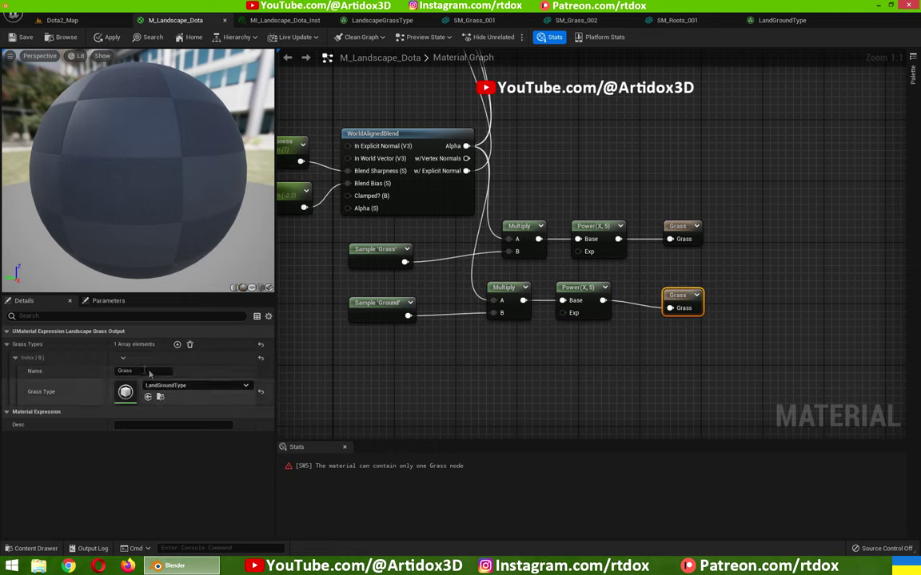
left_click(123, 371)
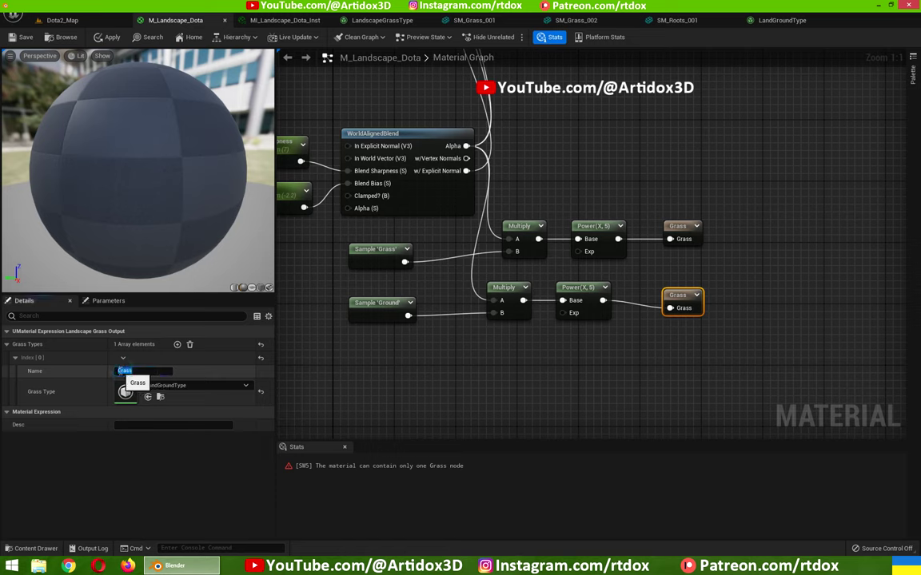
type("Ground")
key("Return")
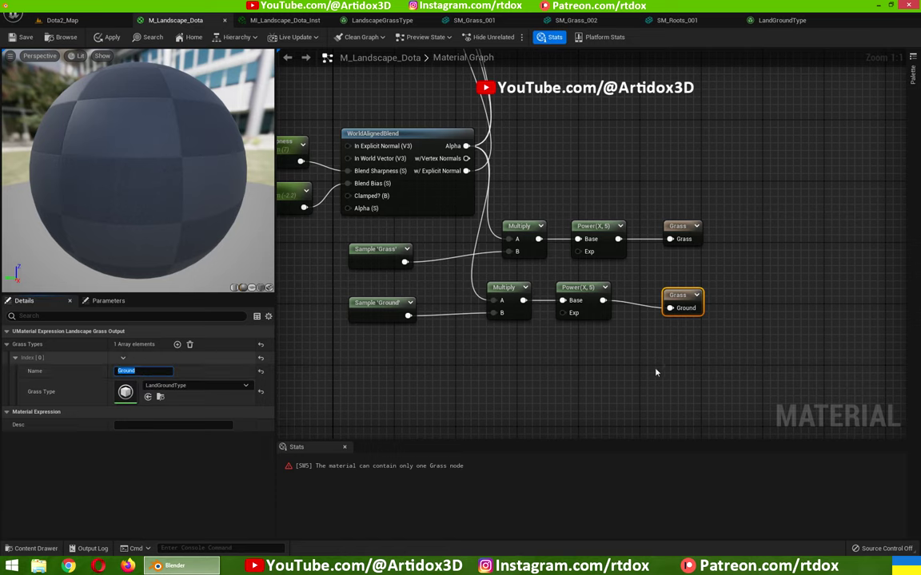
Step: Save the material anyway despite the one-Grass-node compile error
left_click(727, 262)
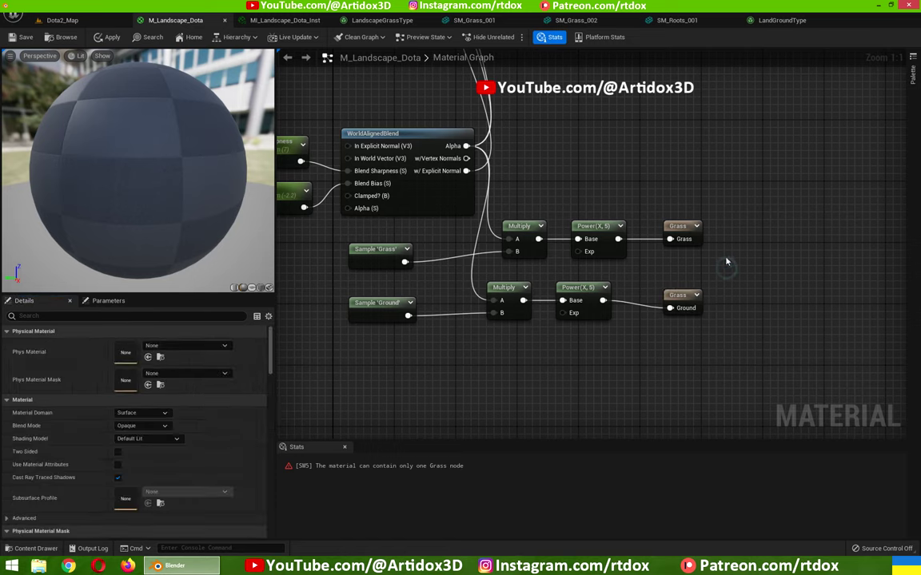
left_click(23, 37)
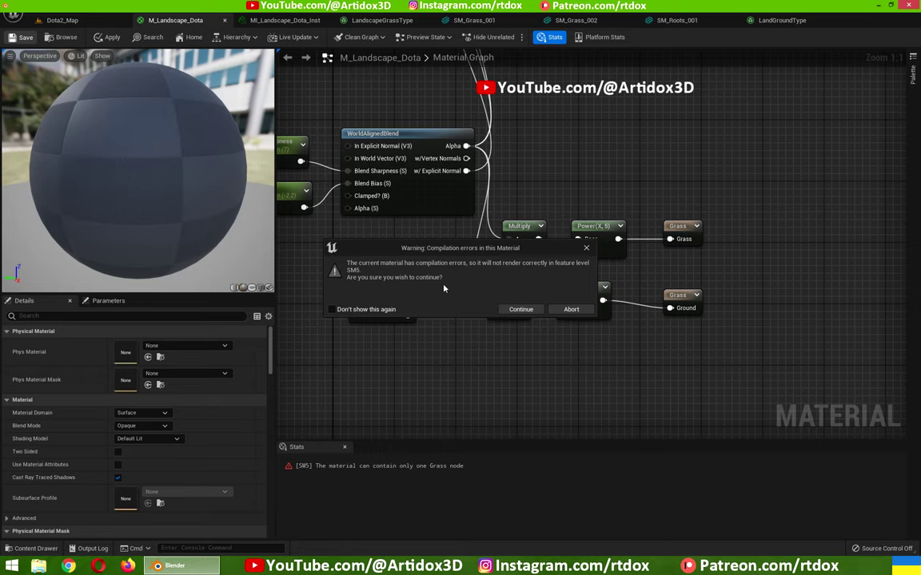
left_click(515, 310)
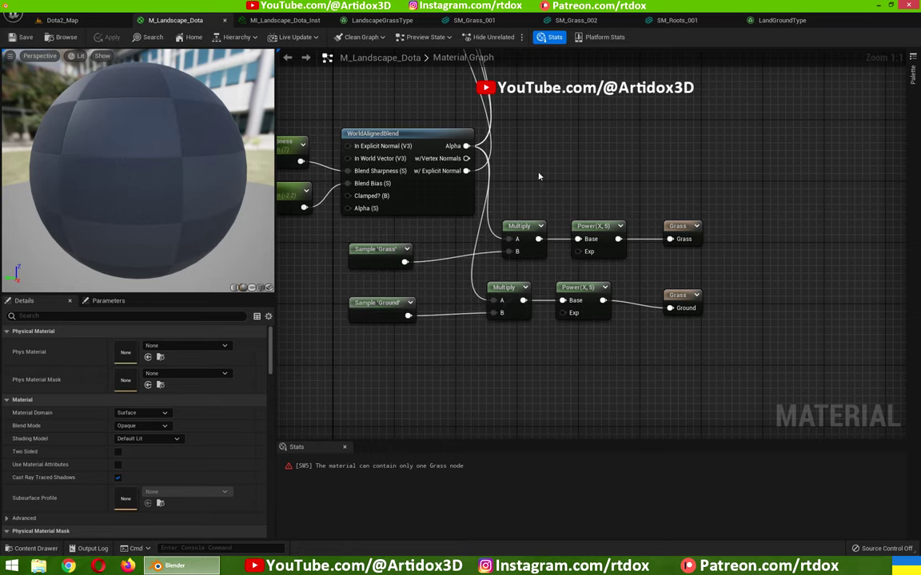
right_click_drag(555, 338, 599, 371)
left_click(70, 17)
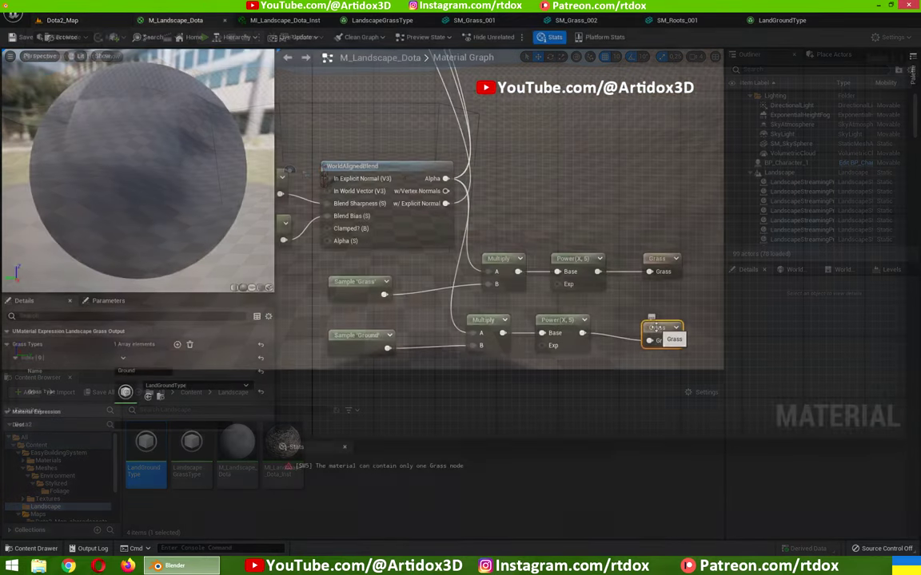
Step: Delete the extra Grass node, set the Ground entry to LandGroundType, wire its weight, and save
key("Delete")
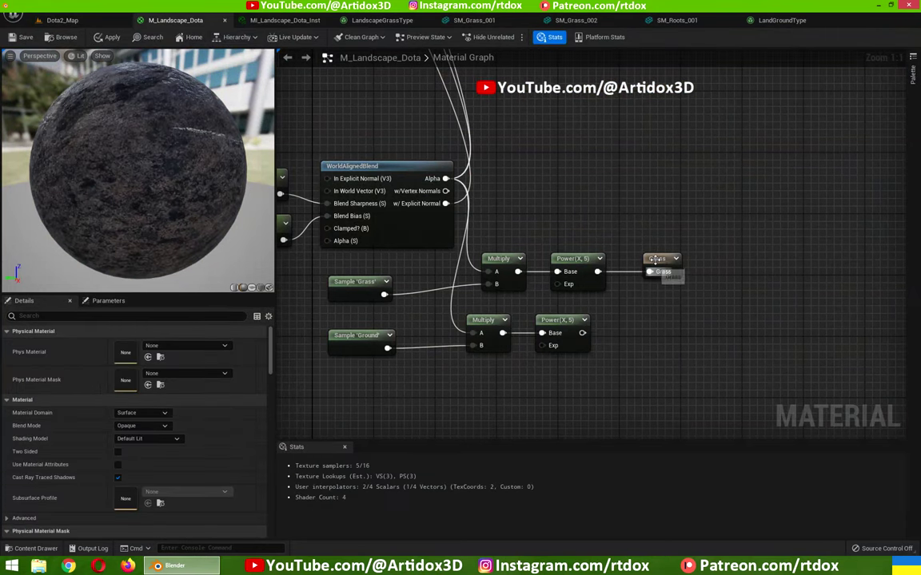
left_click(654, 260)
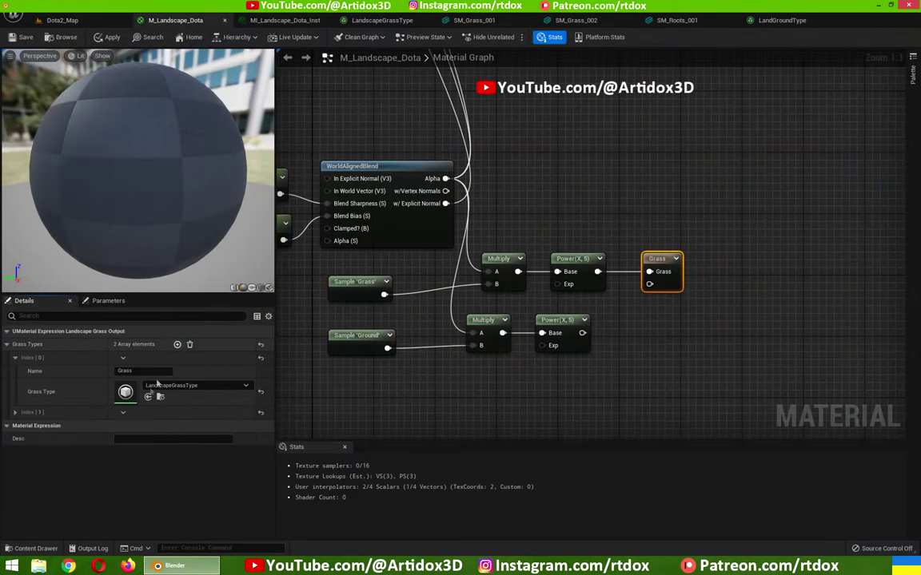
left_click(148, 414)
type("Ground")
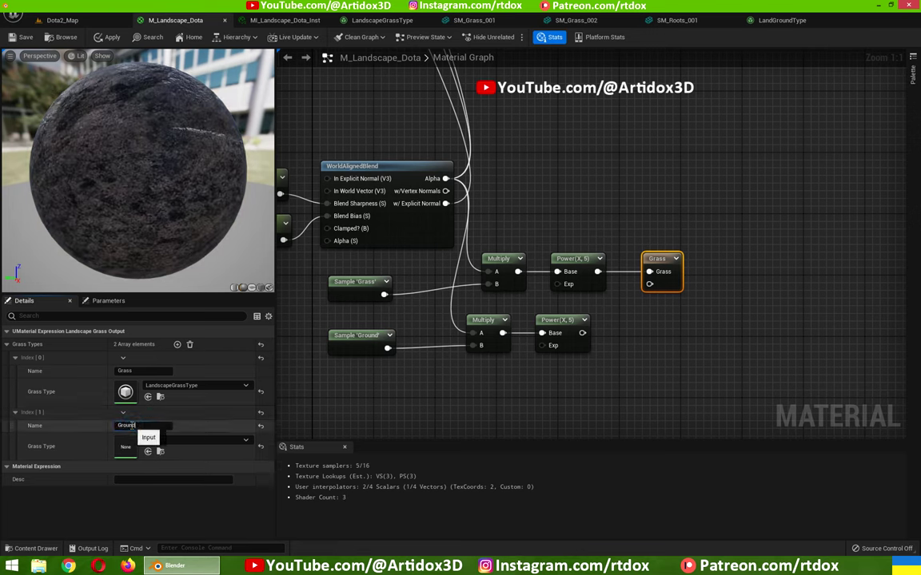
left_click(179, 439)
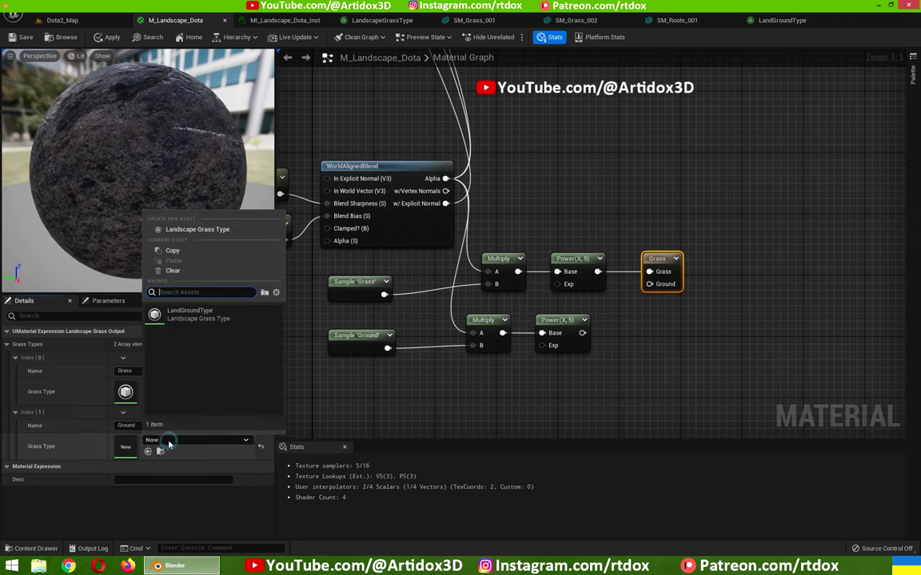
left_click(198, 314)
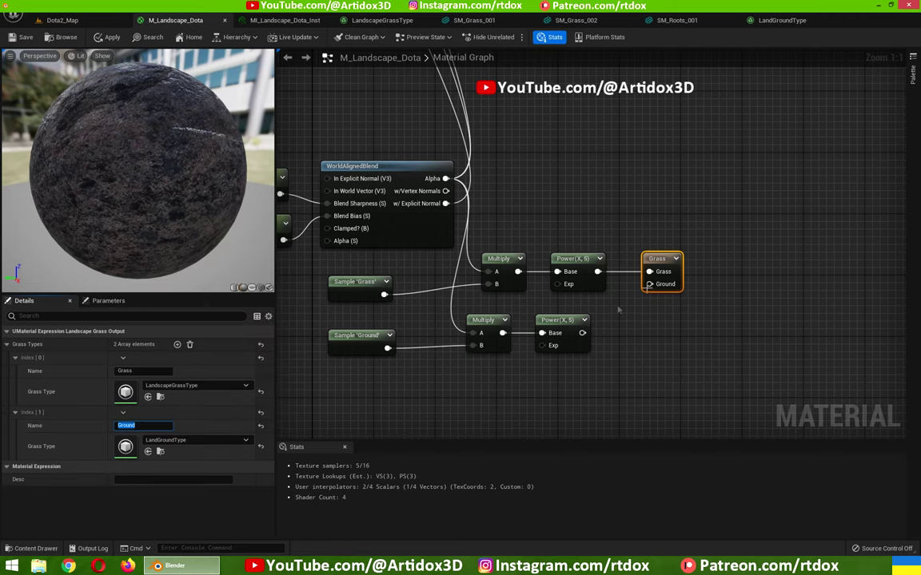
left_click_drag(583, 333, 649, 285)
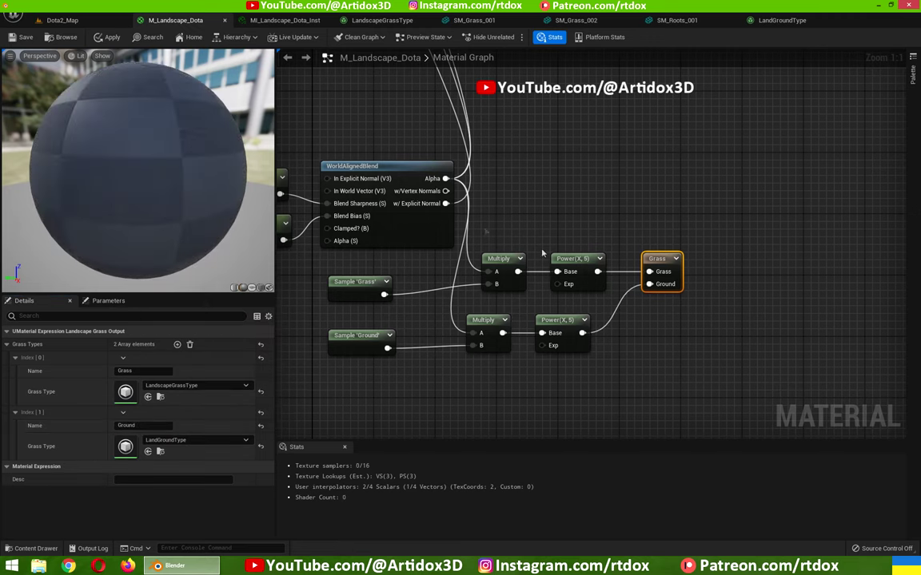
left_click(22, 38)
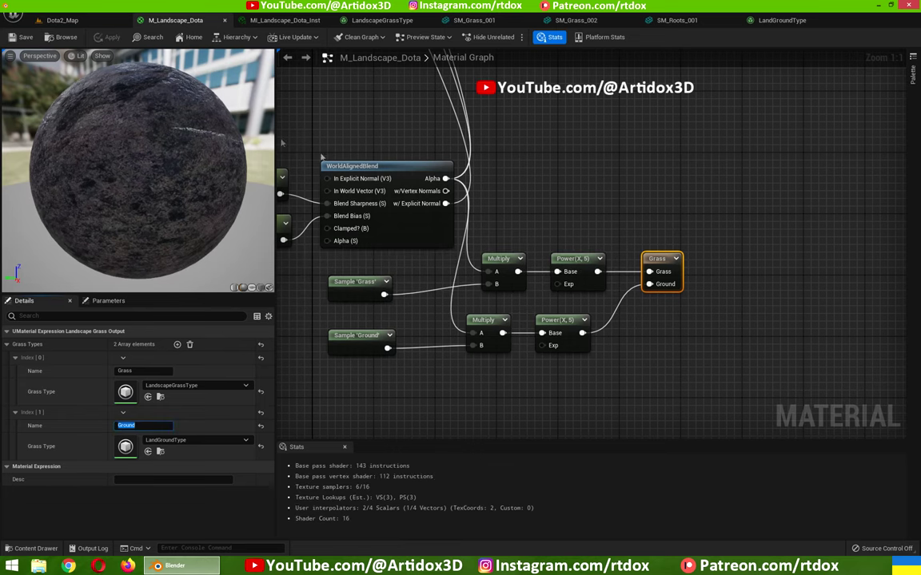
Step: Fly over Dota2_Map's grassy hills to inspect the scattered grass, then bring up LandscapeGrassType
left_click(72, 22)
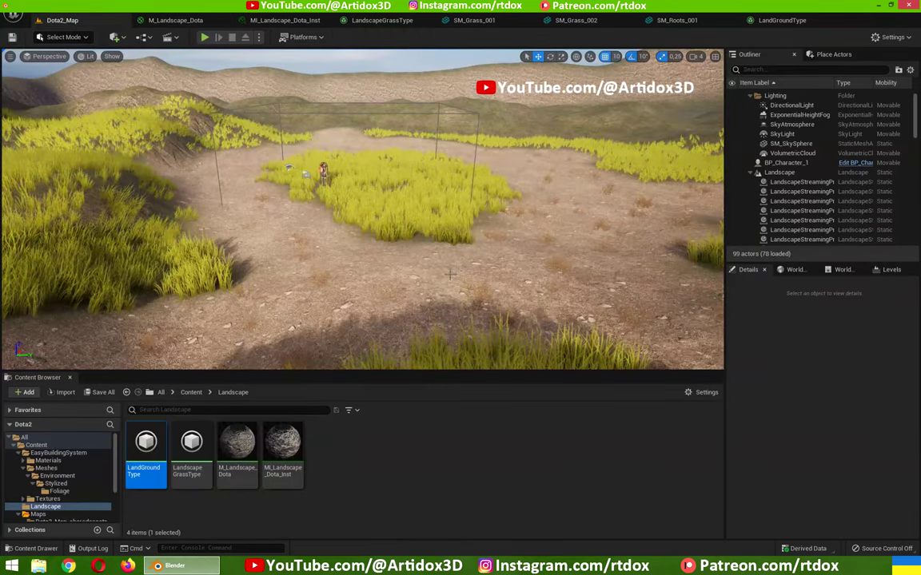
mouse_move(360, 208)
right_mouse_down()
mouse_move(425, 216)
mouse_move(352, 216)
mouse_move(340, 195)
mouse_move(328, 199)
right_mouse_up()
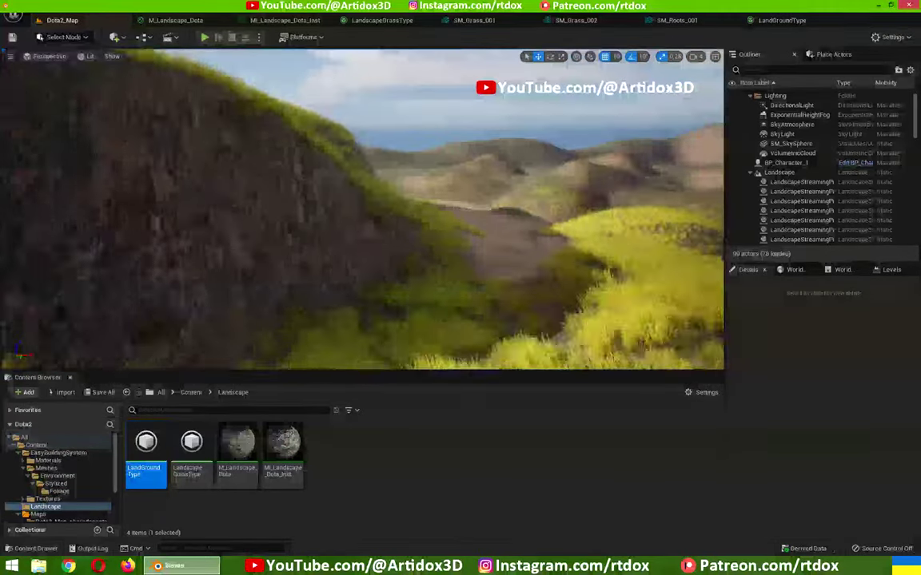
mouse_move(328, 200)
right_mouse_down()
mouse_move(641, 192)
mouse_move(308, 132)
right_mouse_up()
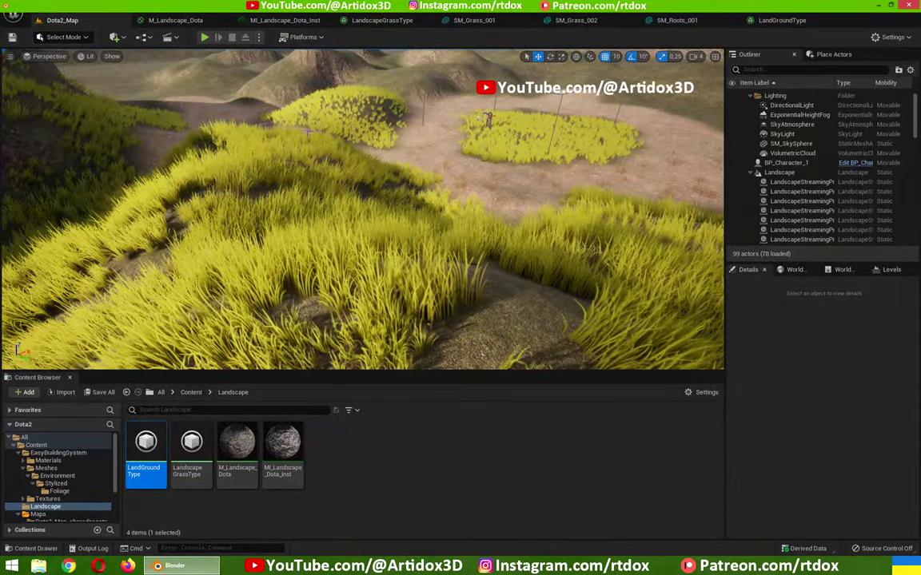
left_click(382, 20)
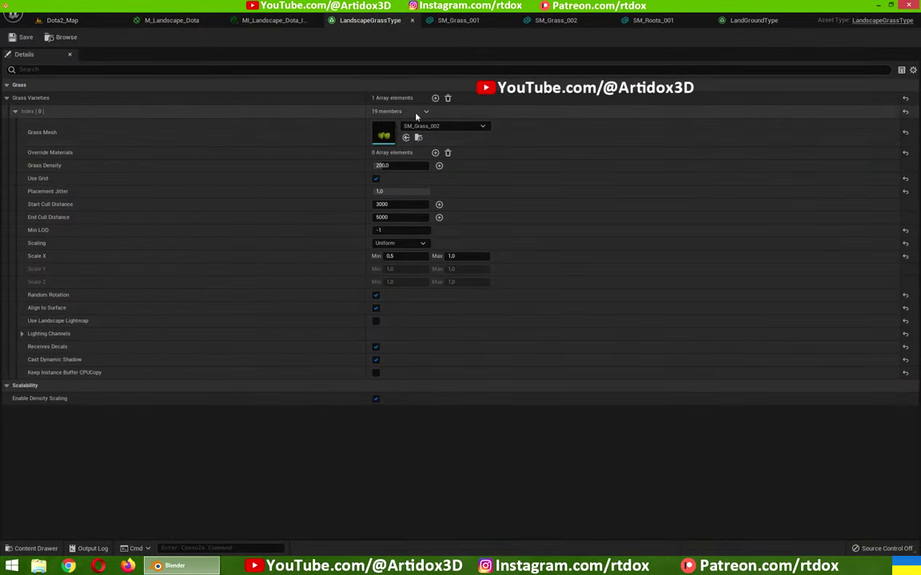
Step: Duplicate the first grass variety and give the copy the SM_Grass_003 mesh
left_click(486, 113)
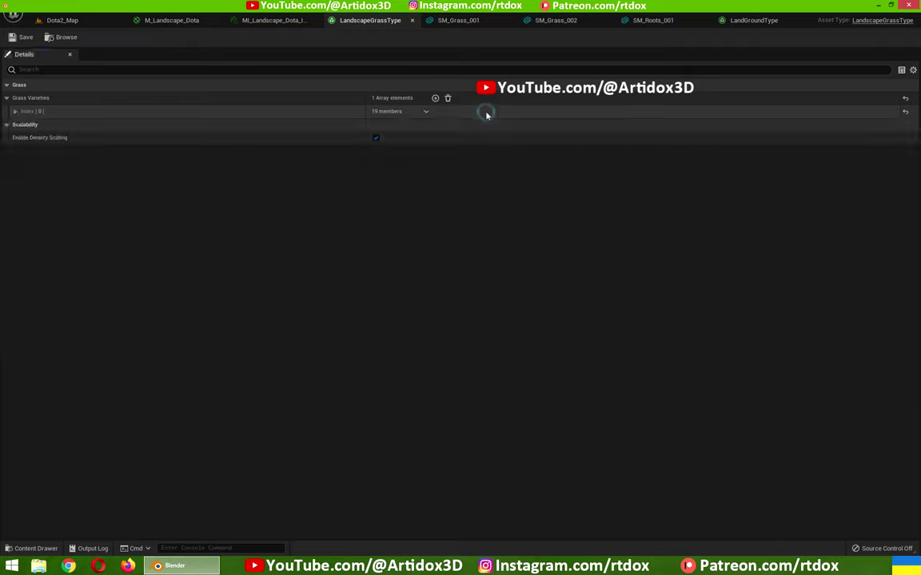
left_click(428, 112)
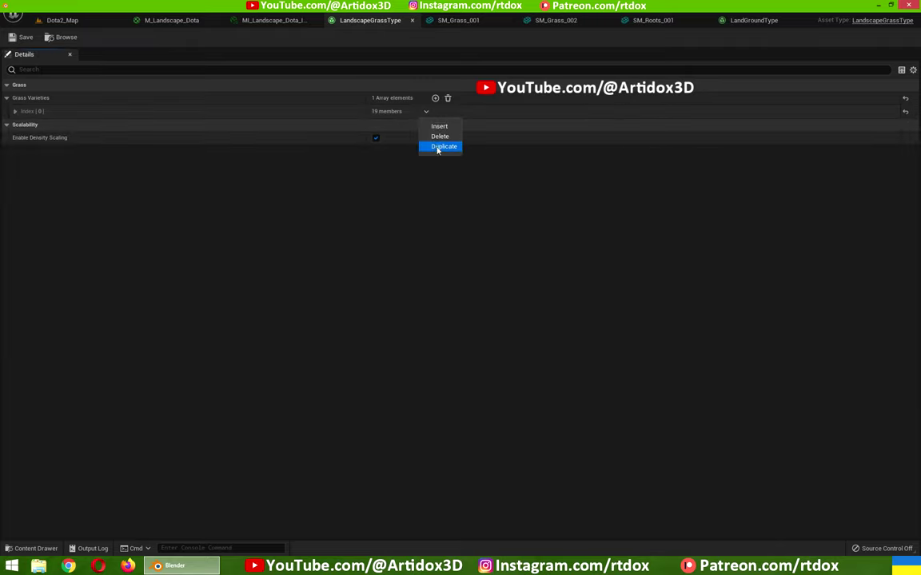
left_click(437, 149)
left_click(441, 127)
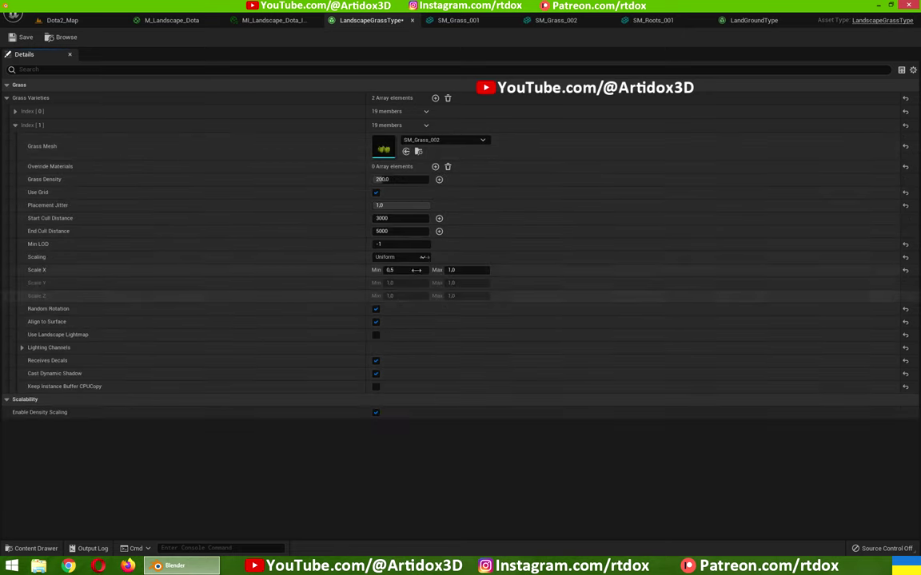
left_click(477, 140)
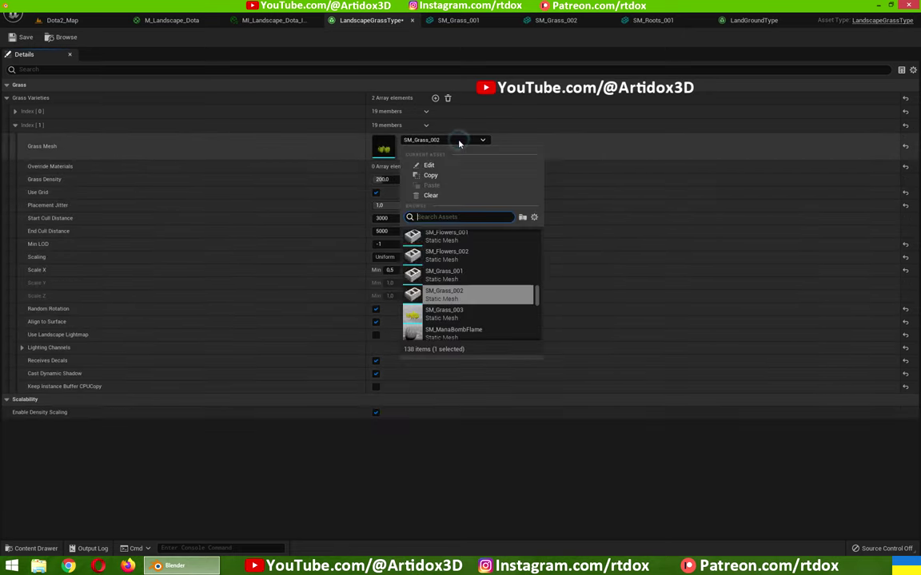
left_click(458, 316)
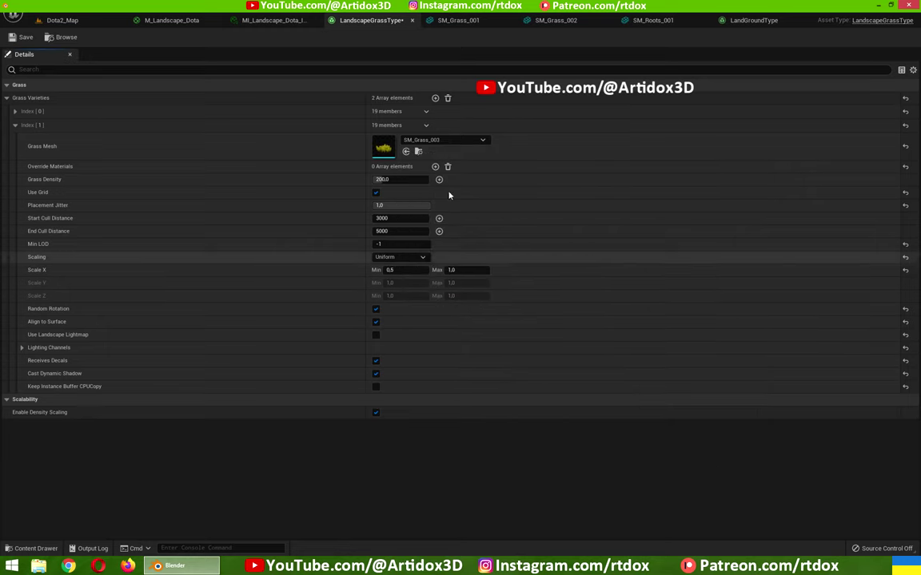
Step: Set grass density to 20 on both the SM_Grass_002 and SM_Grass_003 varieties
left_click(393, 179)
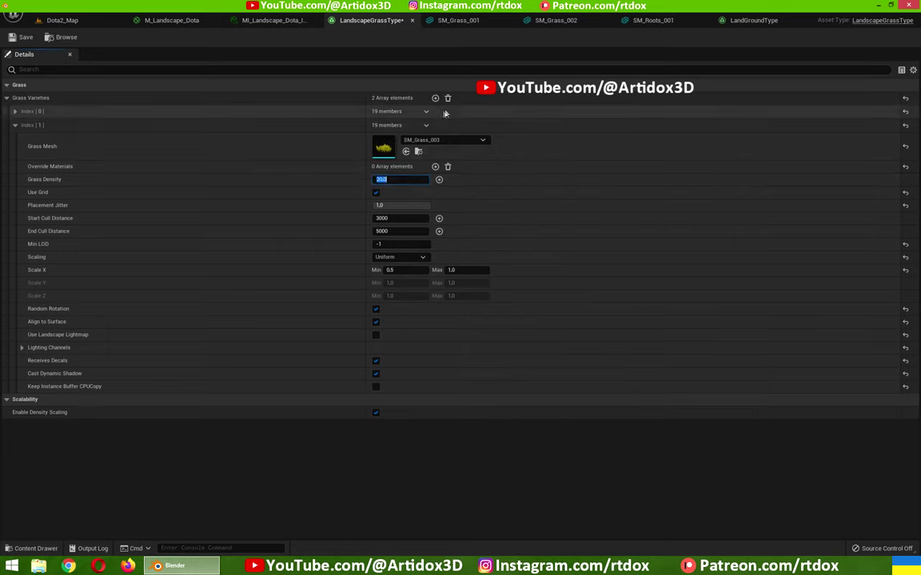
left_click(400, 111)
left_click(396, 165)
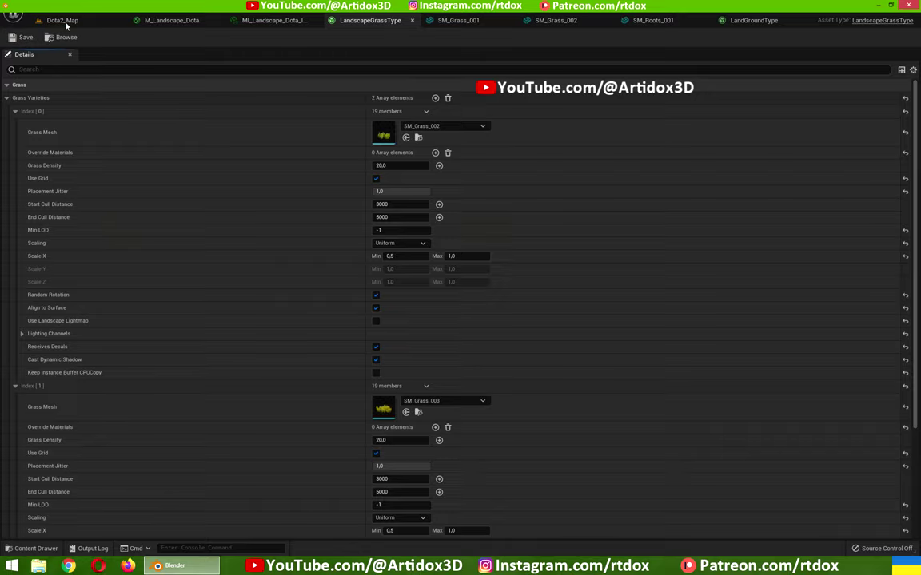
left_click(67, 23)
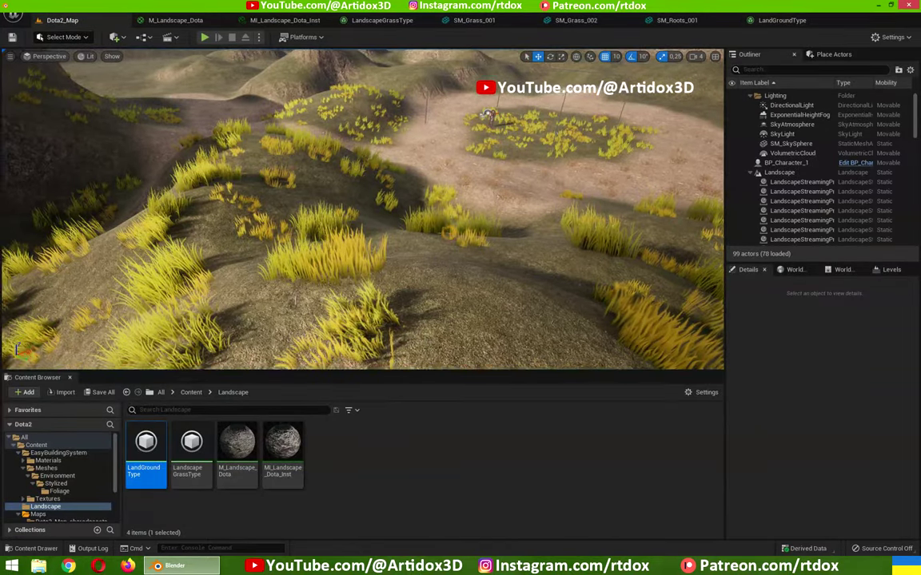
right_click_drag(360, 208, 328, 200)
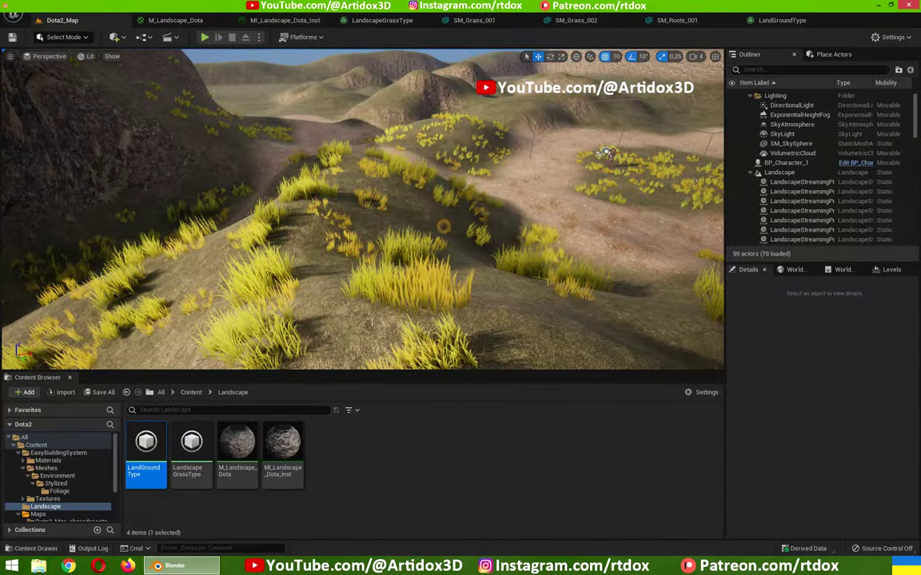
right_click_drag(443, 226, 385, 283)
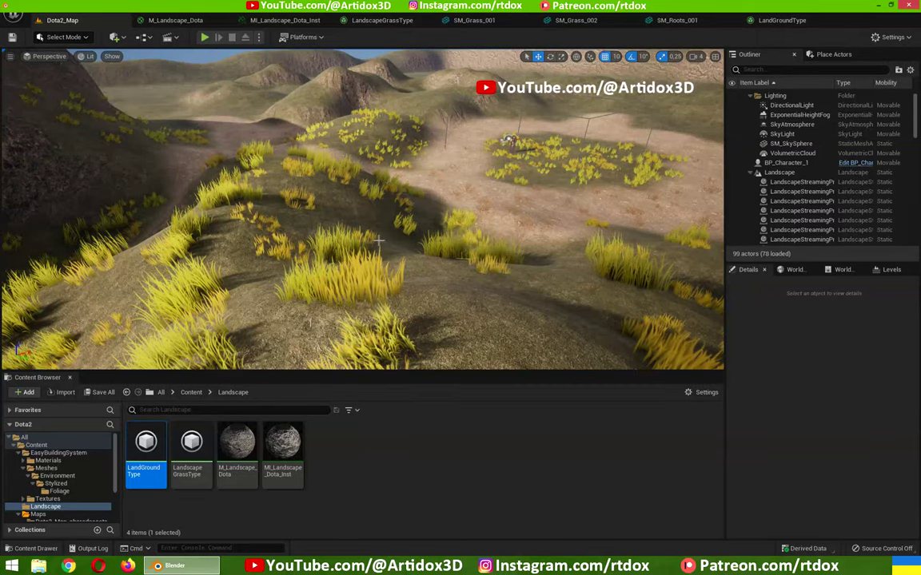
right_click_drag(379, 240, 551, 182)
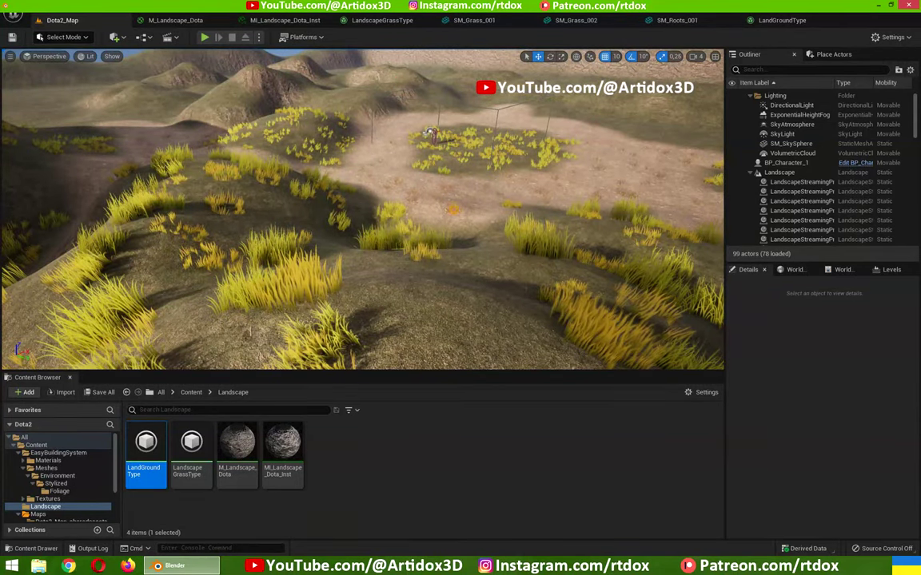
right_click(463, 211)
left_click(381, 41)
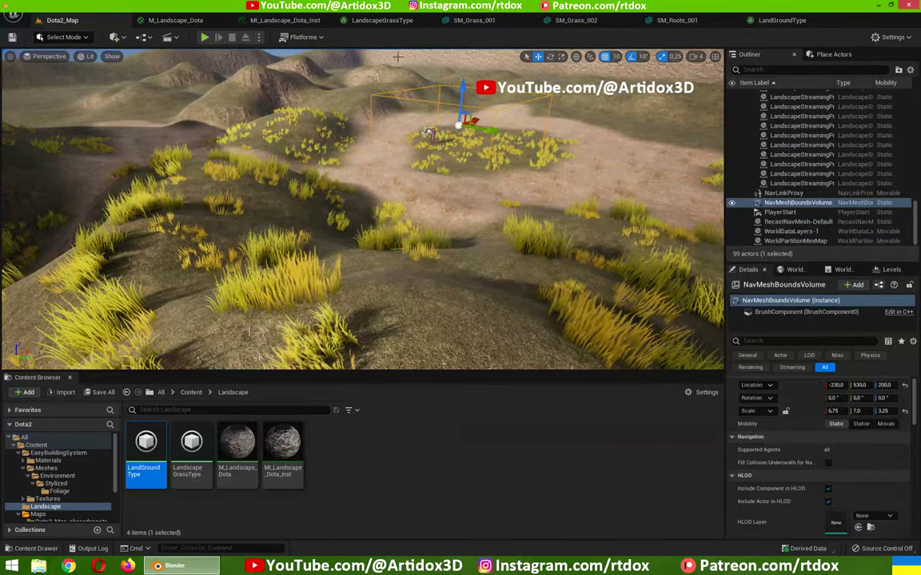
left_click(371, 20)
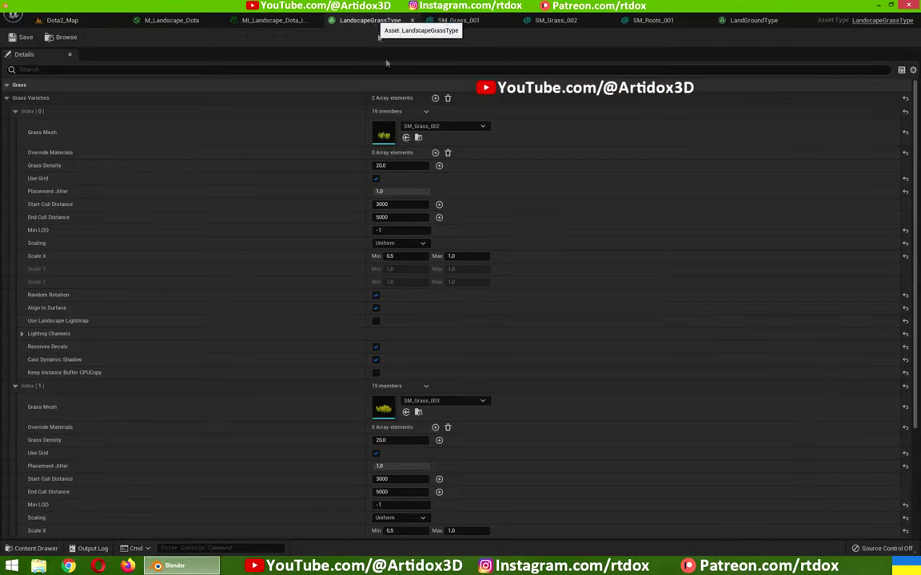
Step: Duplicate the second variety into a third using the SM_Flowers_001 mesh
left_click(40, 111)
left_click(56, 125)
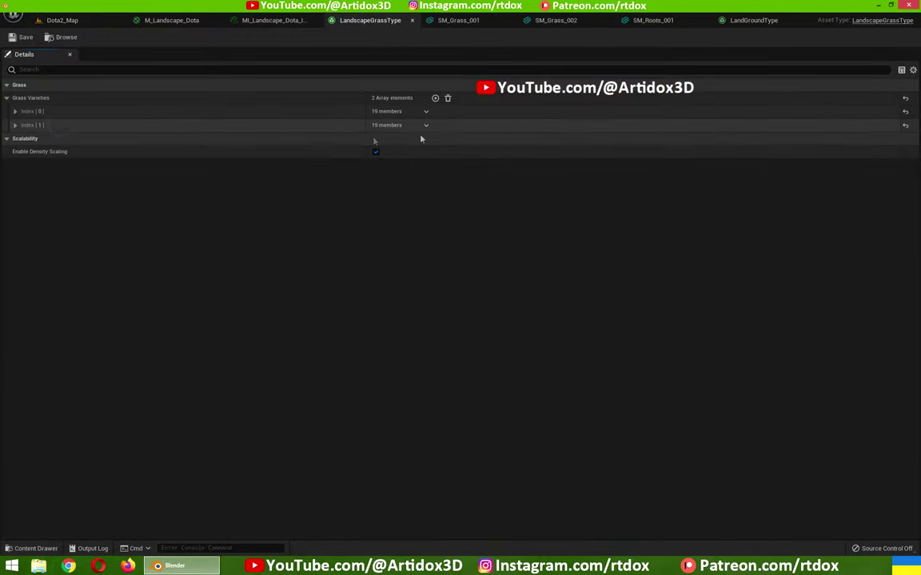
left_click(425, 125)
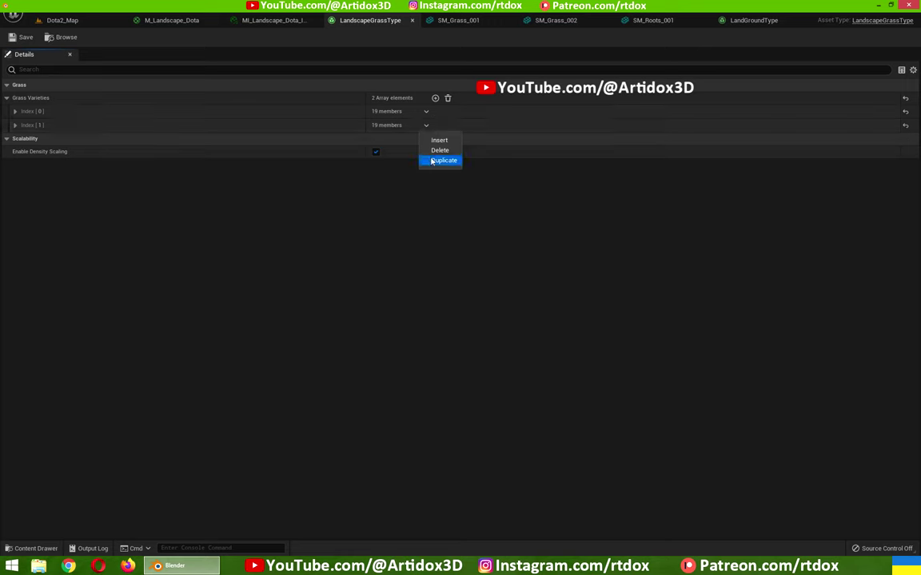
left_click(438, 158)
left_click(439, 141)
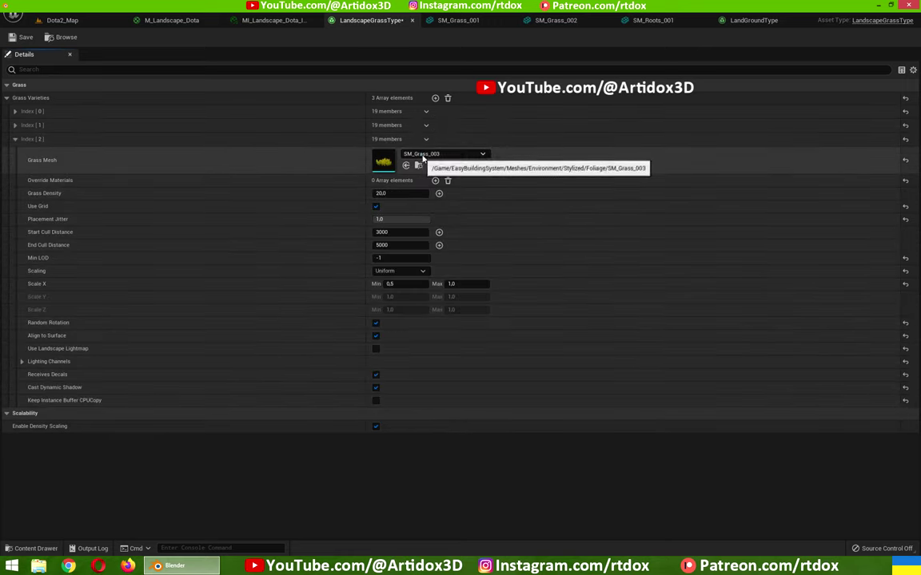
left_click(424, 155)
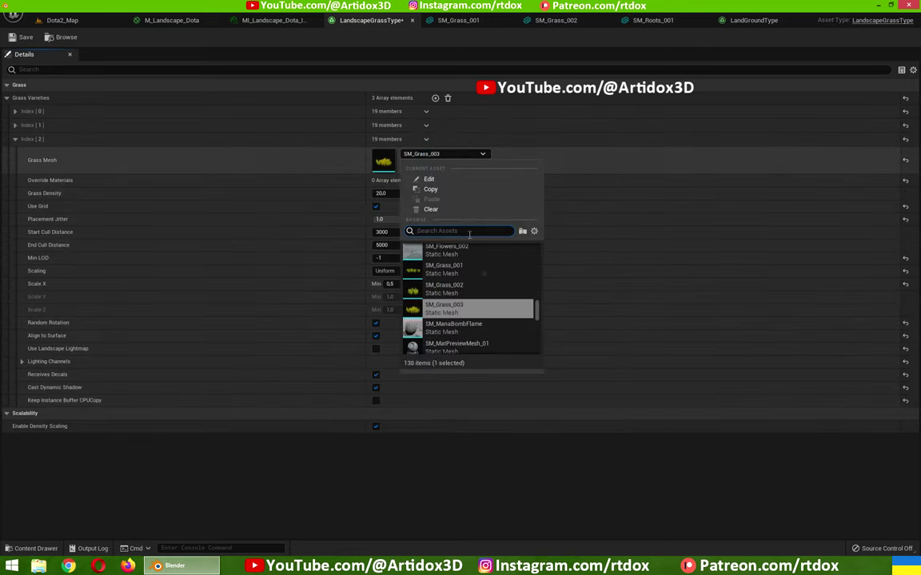
scroll(482, 304, "up", 3)
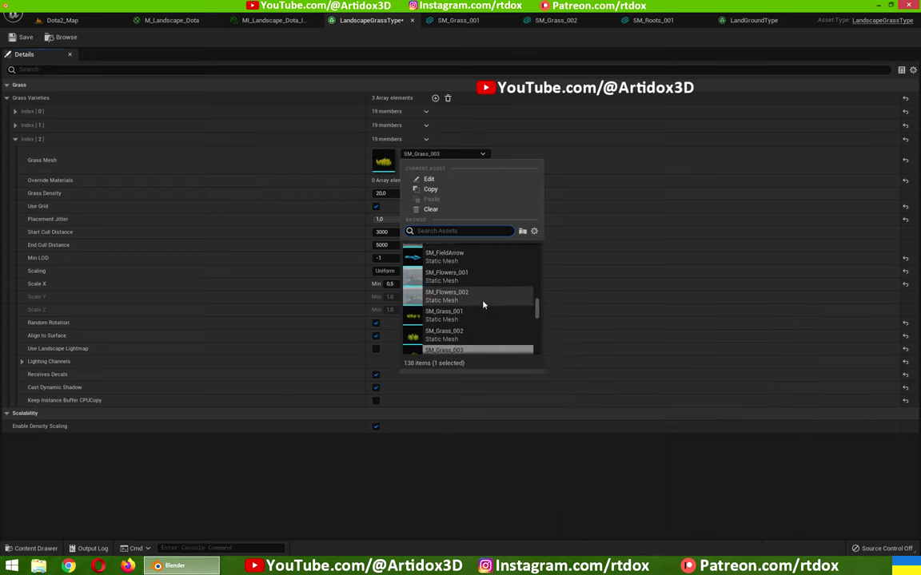
left_click(448, 275)
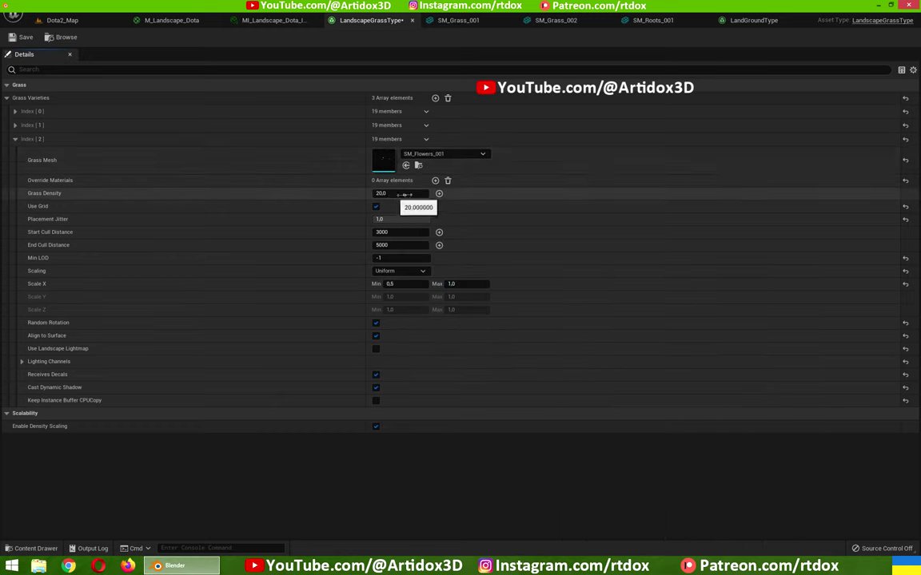
Step: Duplicate the third variety into a fourth using SM_Flowers_002, then collapse both entries
left_click(425, 139)
left_click(443, 175)
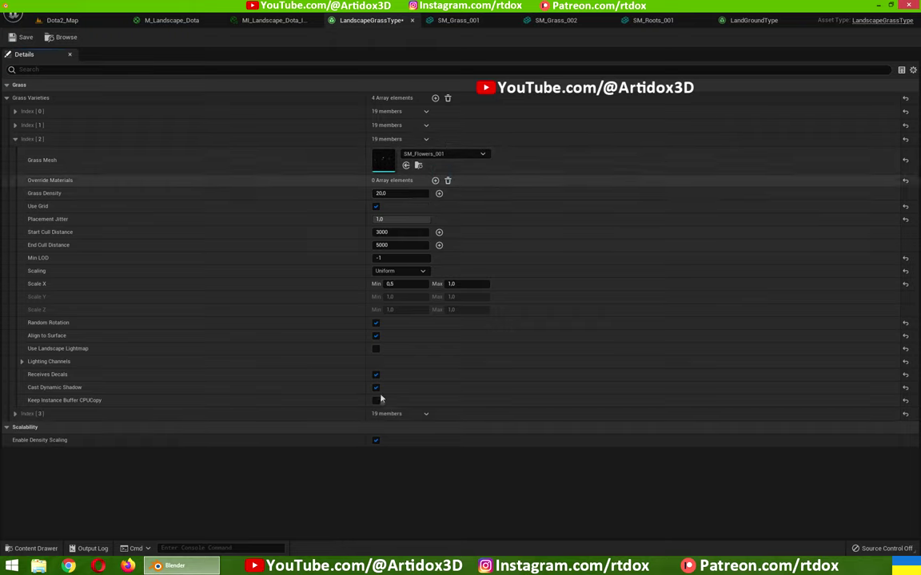
left_click(443, 413)
scroll(462, 381, "down", 2)
scroll(462, 381, "down", 1)
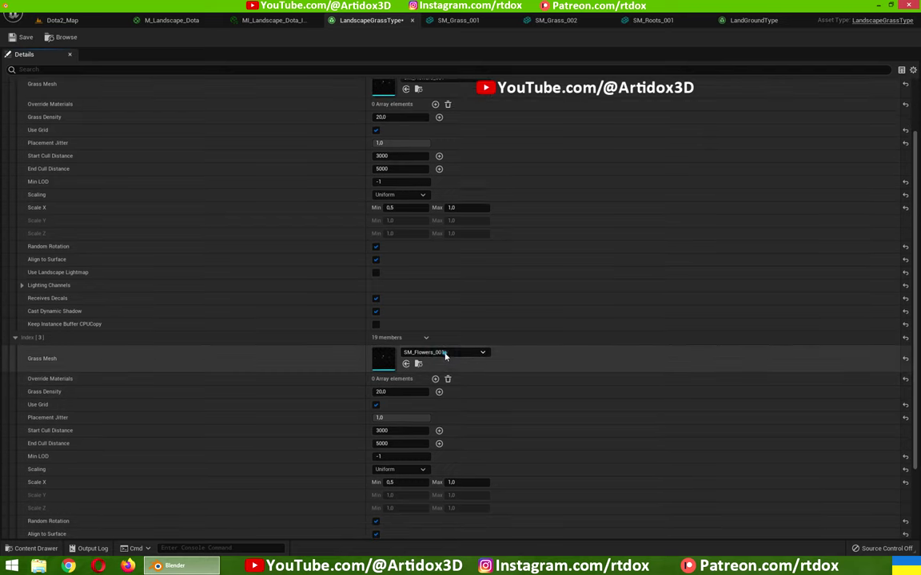
left_click(448, 353)
left_click(466, 304)
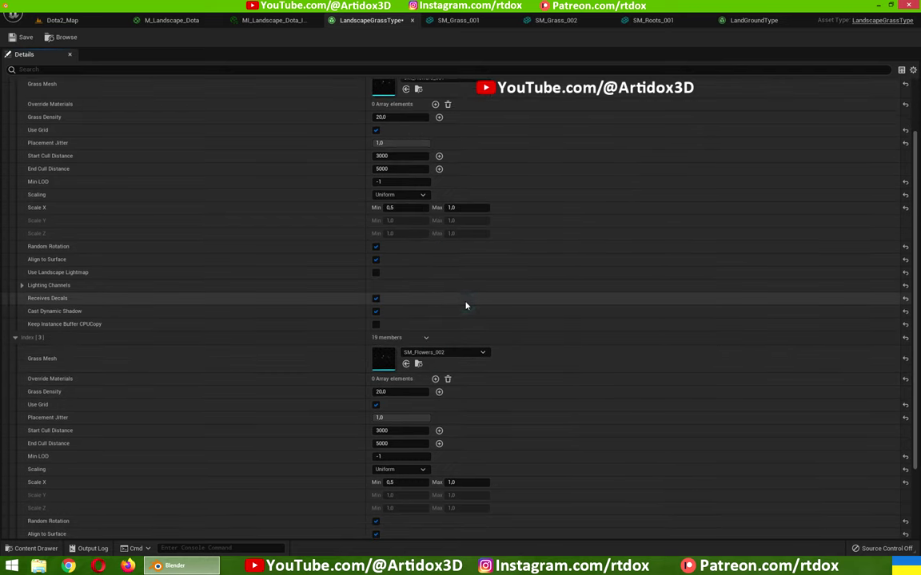
scroll(58, 134, "up", 2)
scroll(57, 134, "up", 1)
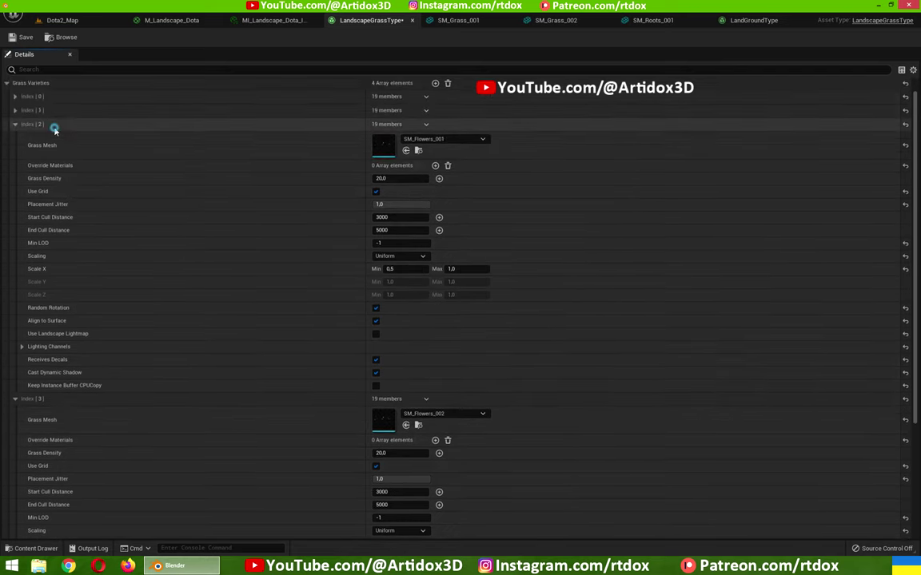
left_click(53, 125)
left_click(55, 152)
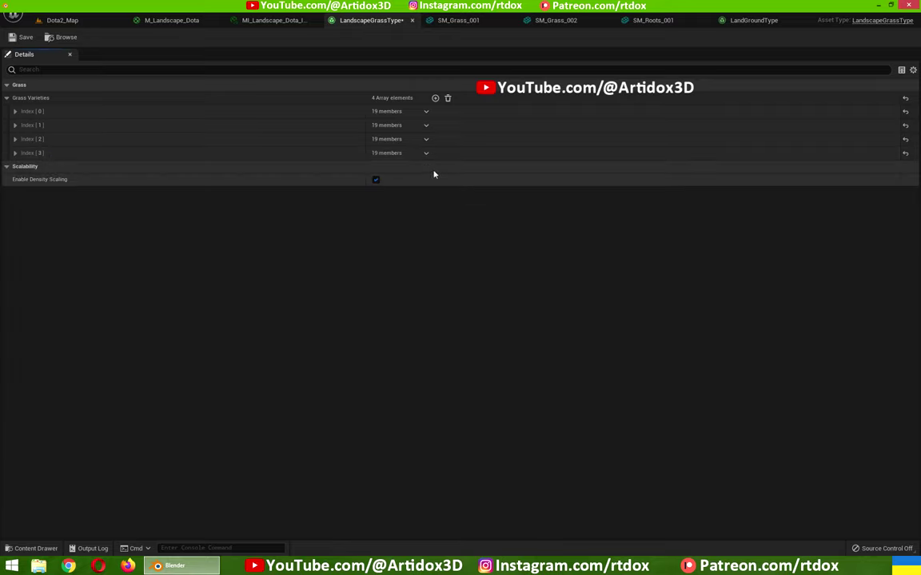
Step: Add a fifth grass variety using the SM_Tree_001 mesh
left_click(435, 98)
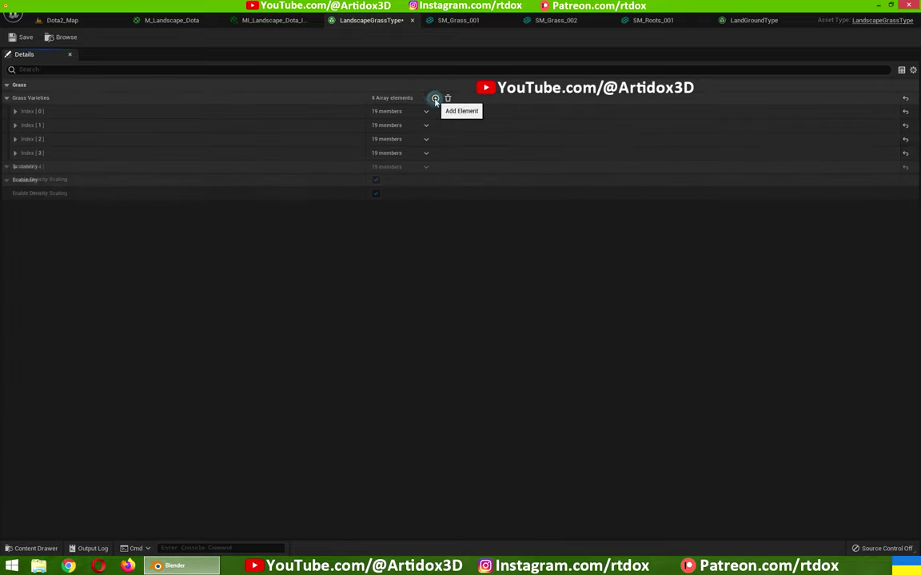
left_click(426, 168)
left_click(424, 160)
left_click(420, 166)
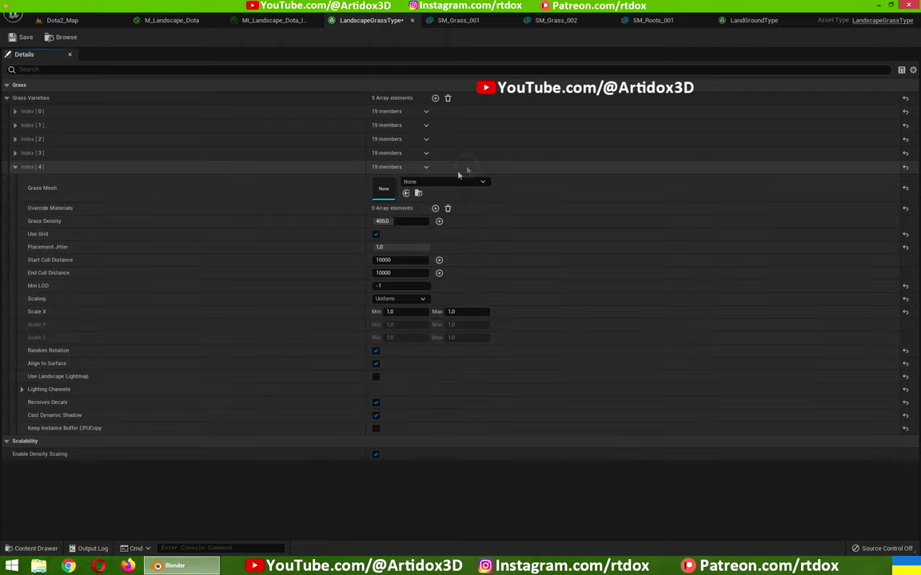
left_click(436, 182)
type("tree")
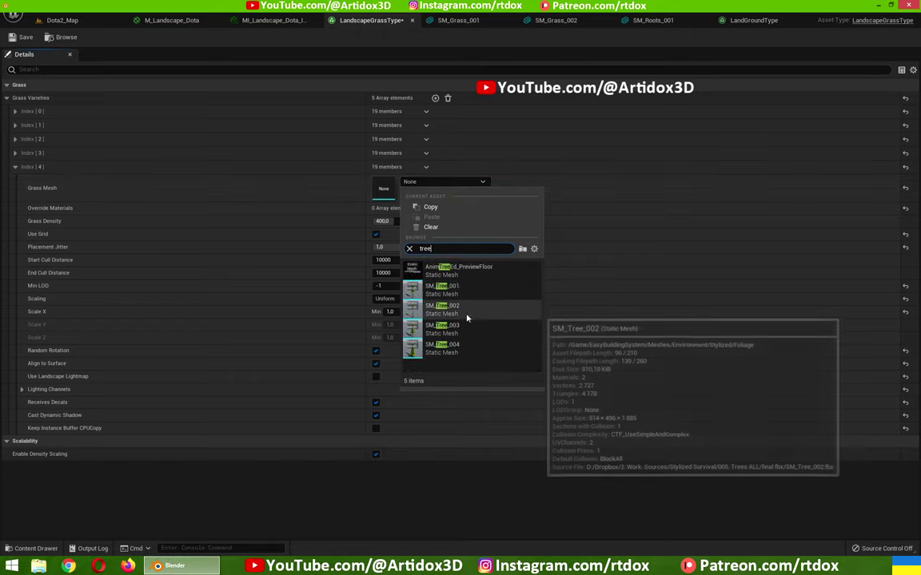
left_click(466, 293)
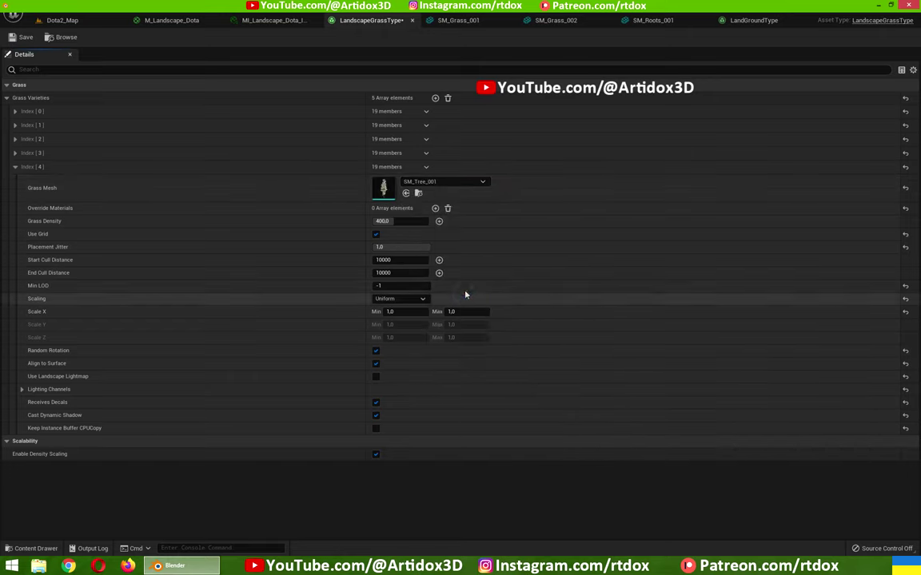
Step: Give the tree variety density 5.0, cull 3000–5000, Align to Surface off, and save
left_click(393, 223)
type("5")
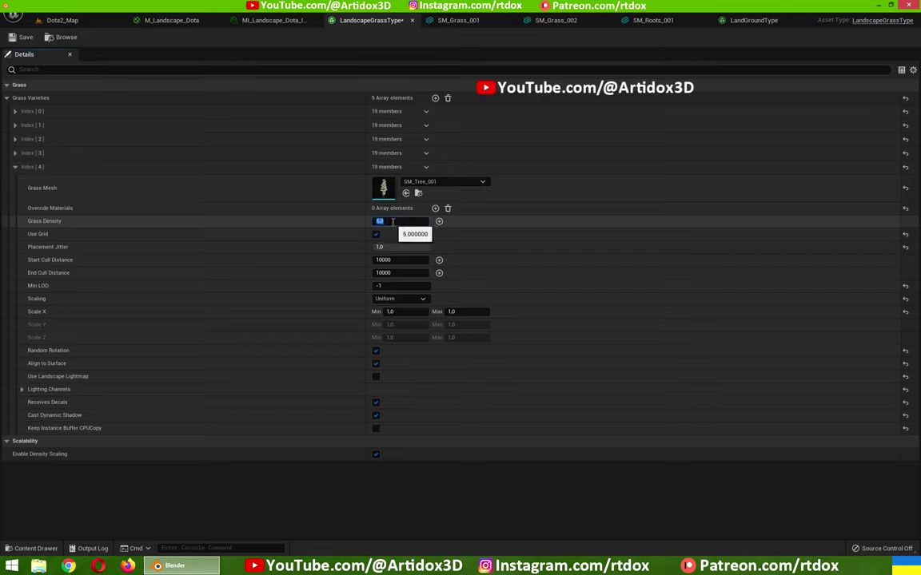
left_click(396, 261)
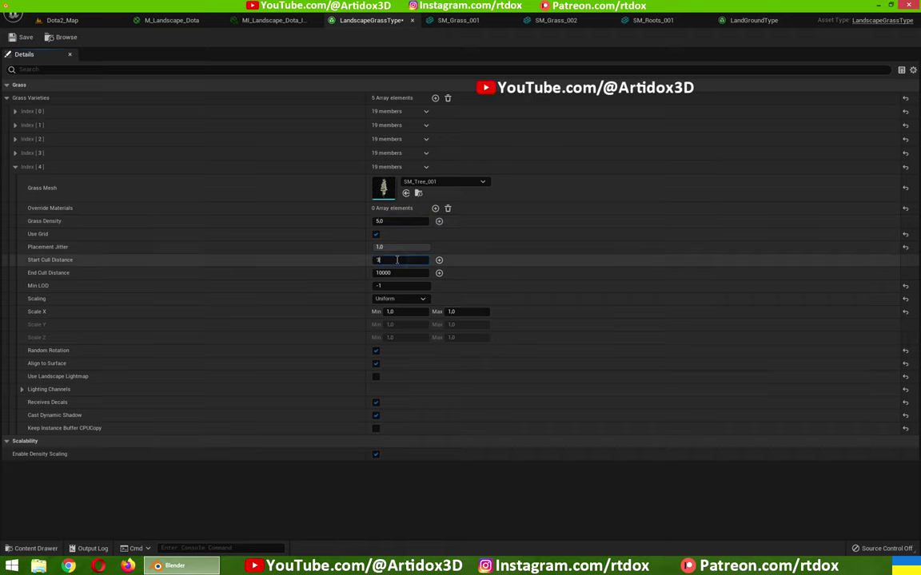
type("000")
left_click(401, 273)
type("5000")
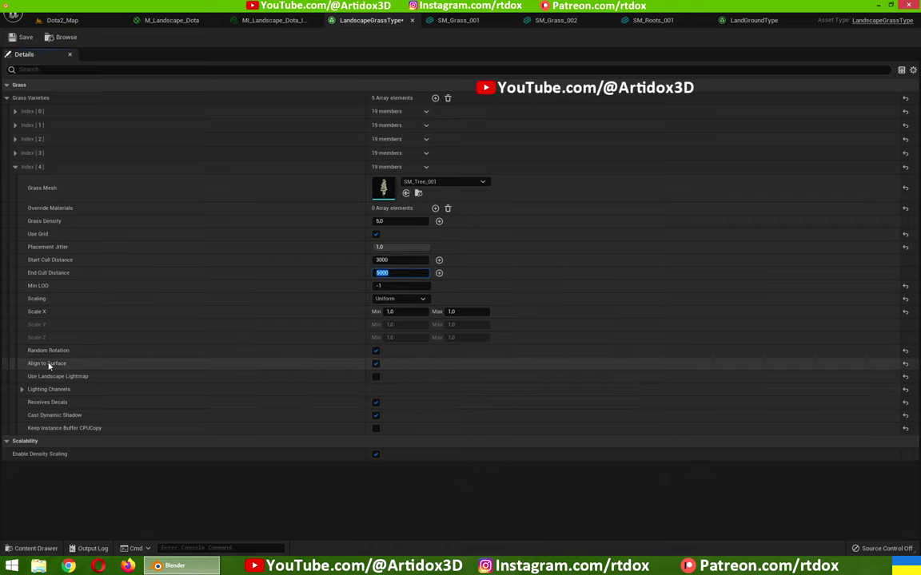
left_click(376, 364)
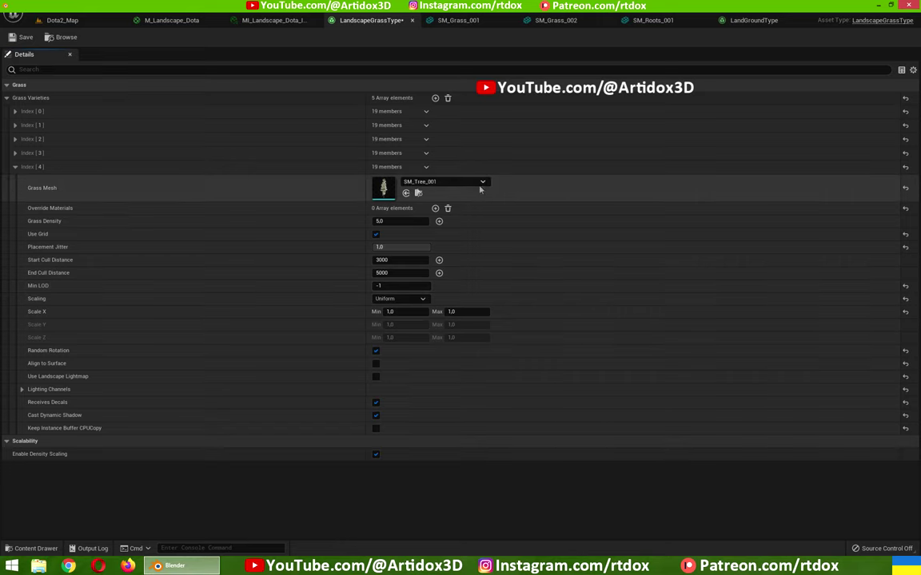
left_click(28, 44)
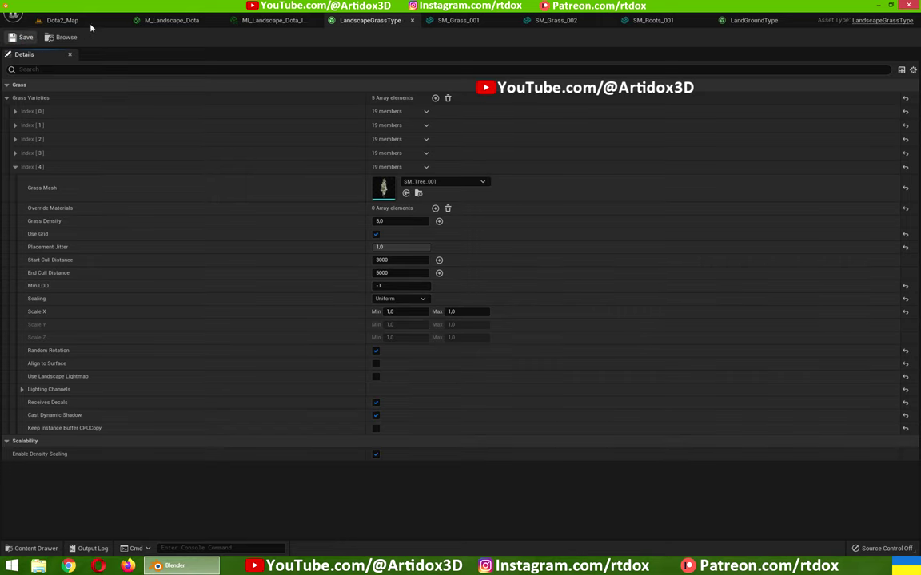
left_click(62, 20)
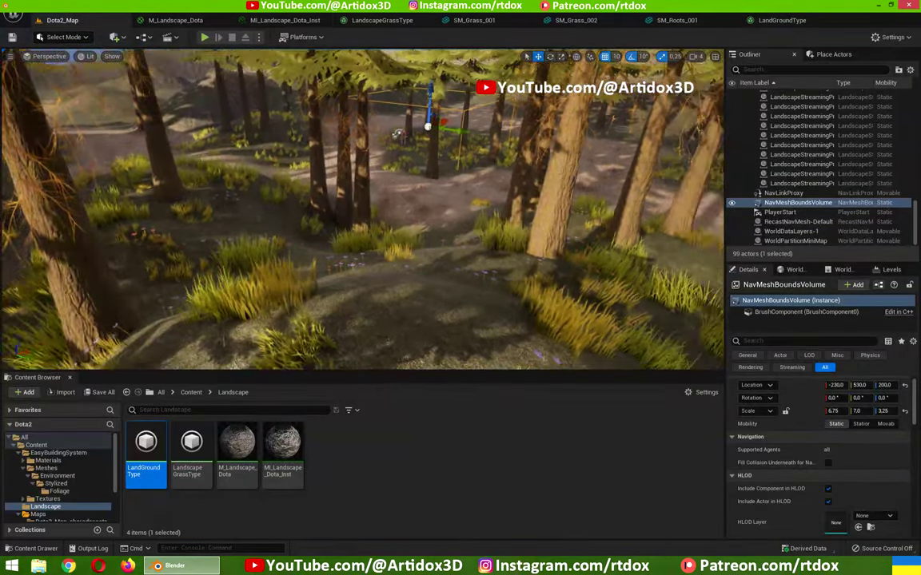
Step: Lower SM_Tree_001 density to 1.0, save, and fly over Dota2_Map to see sparser trees
key("w")
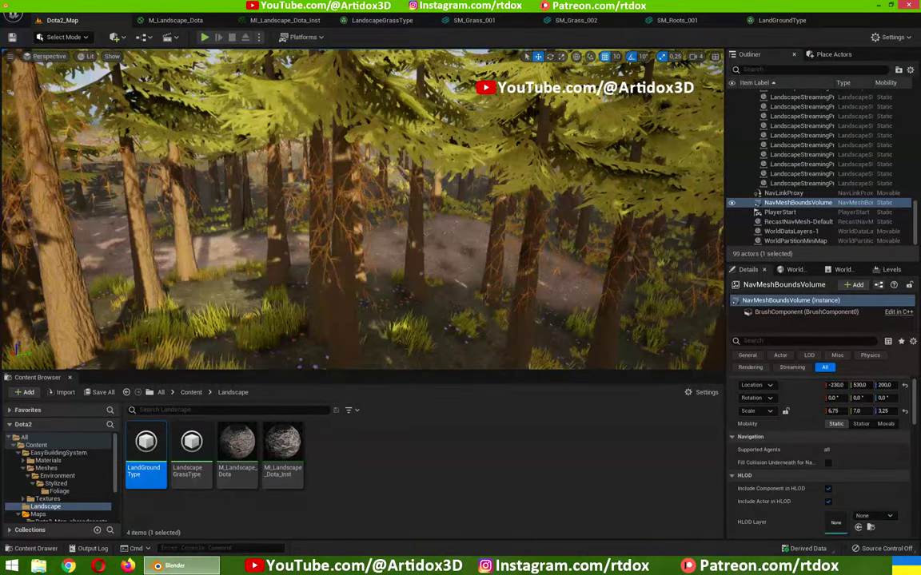
key("w")
left_click(183, 23)
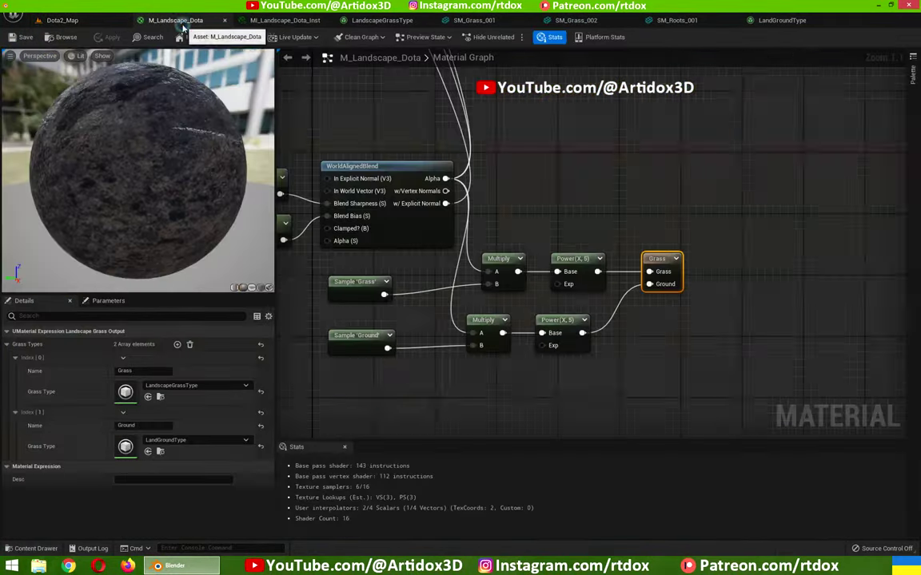
left_click(381, 22)
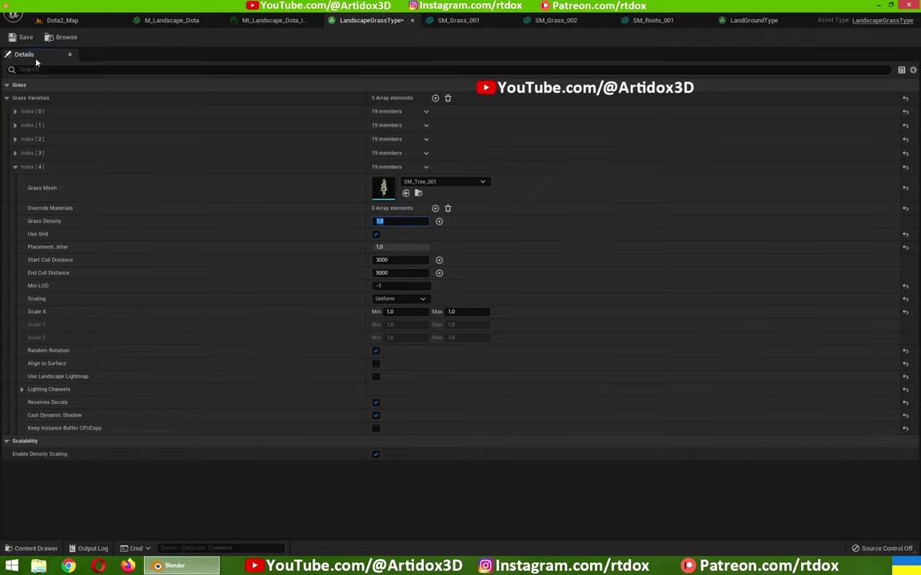
left_click(21, 36)
left_click(63, 20)
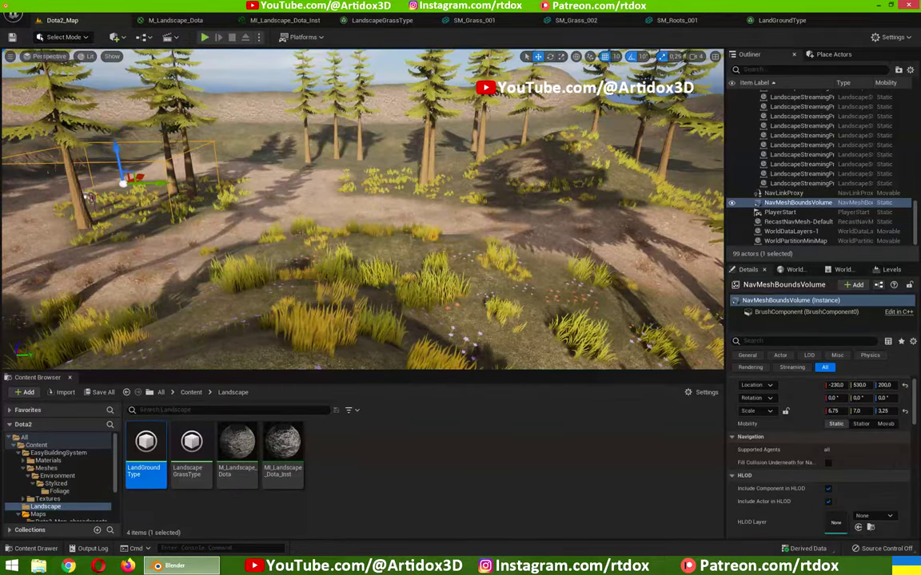
mouse_move(362, 208)
right_mouse_down()
mouse_move(336, 200)
mouse_move(292, 208)
right_mouse_up()
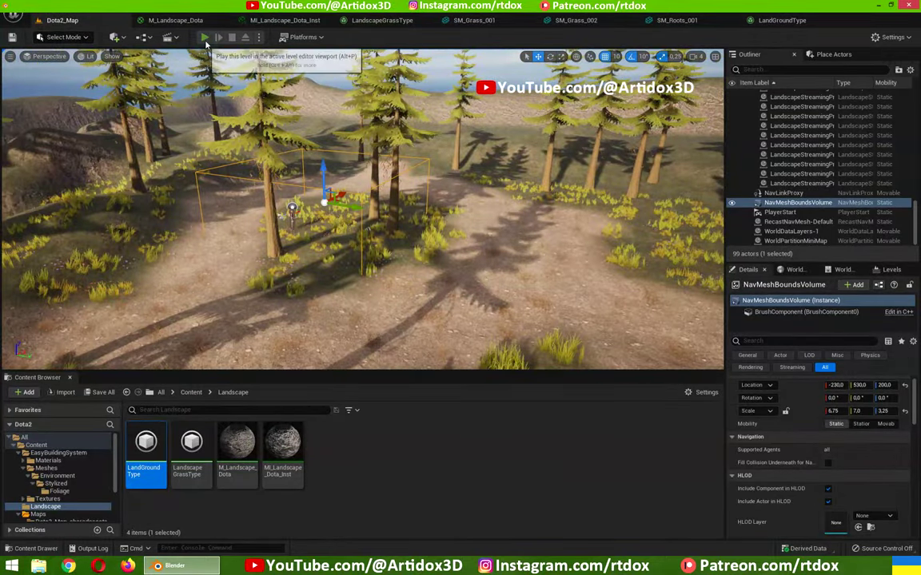
Step: Play the level, walk the character to several spots through the grass and trees, then stop
left_click(205, 38)
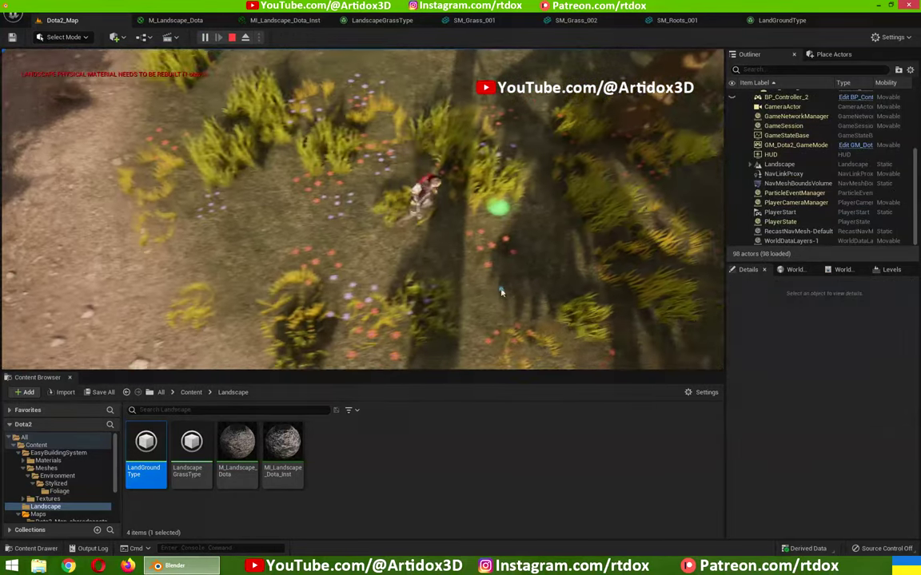
left_click(315, 282)
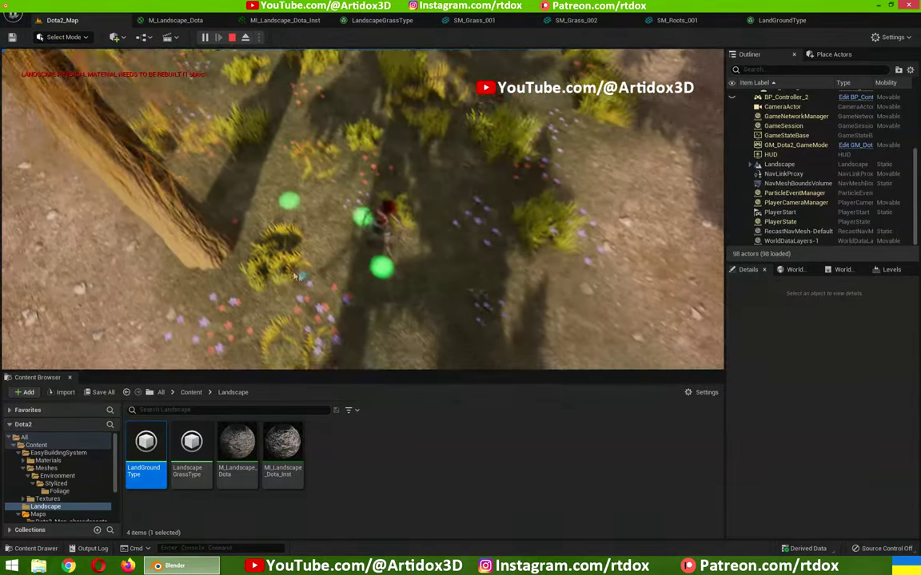
left_click(117, 239)
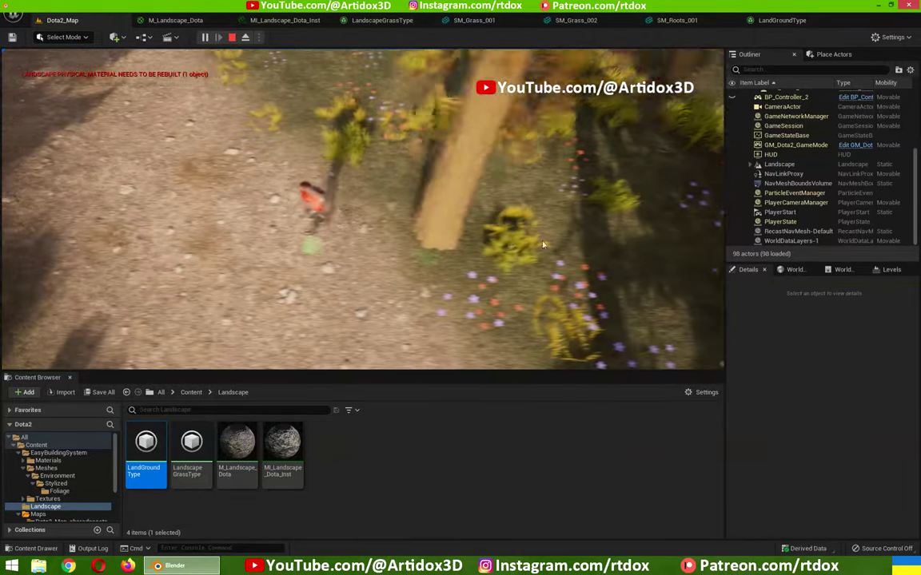
left_click(576, 242)
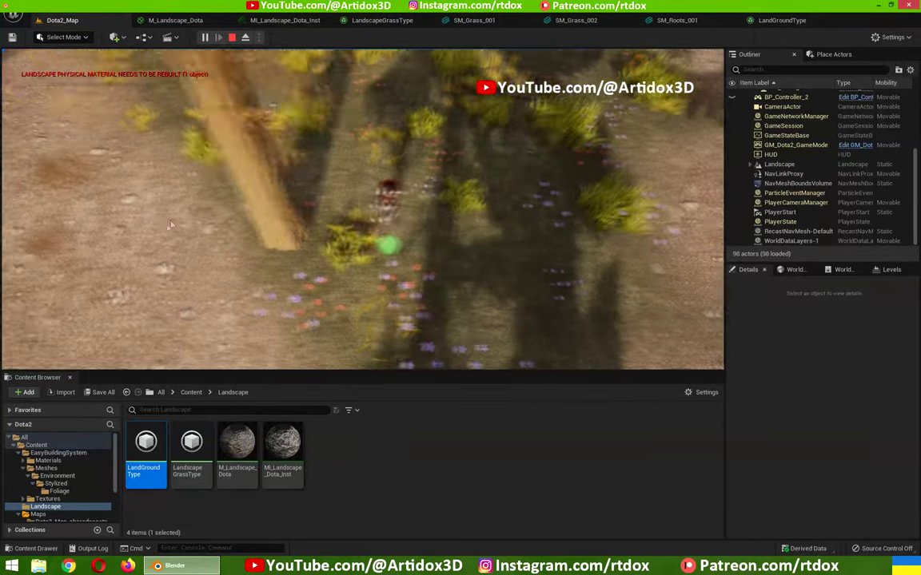
left_click(180, 216)
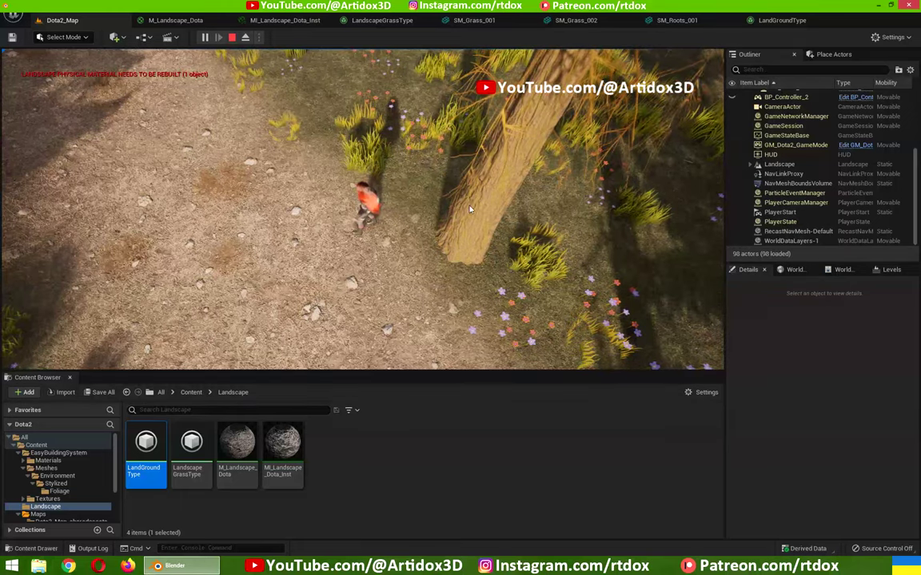
left_click(428, 177)
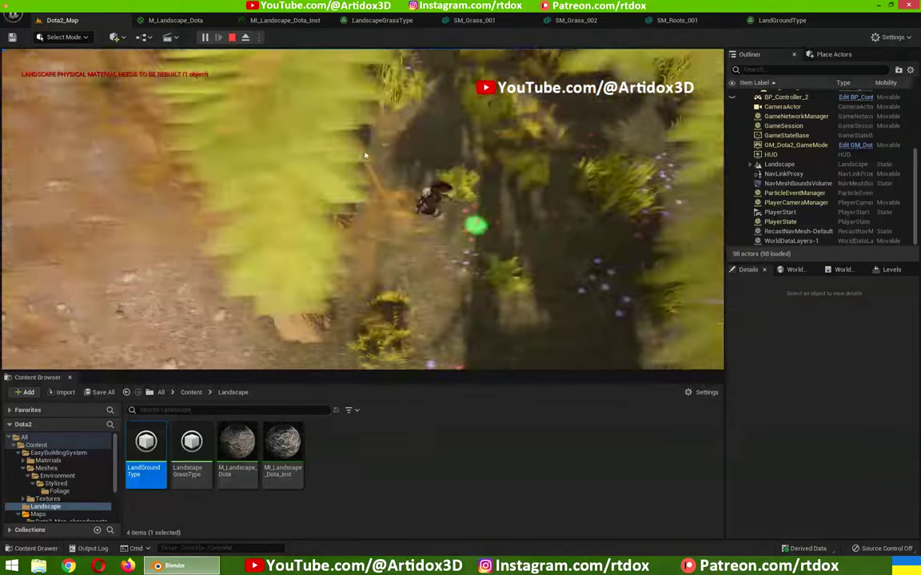
left_click(303, 142)
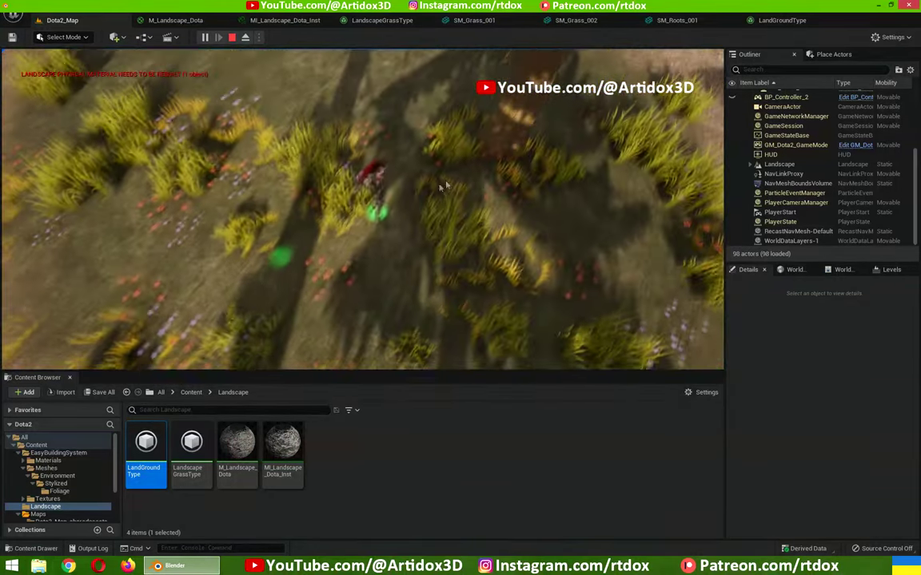
left_click(515, 230)
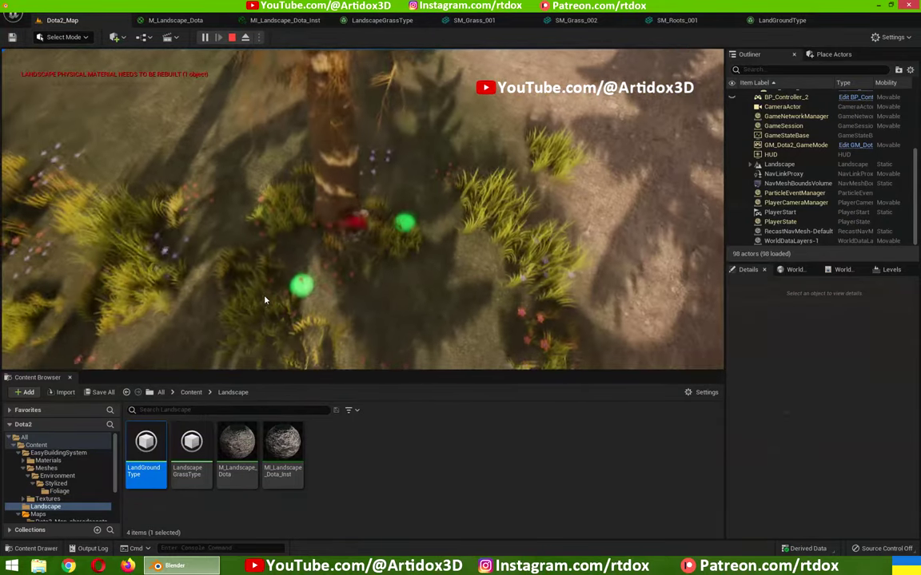
key("Escape")
Step: Delete the fifth SM_Tree_001 variety from LandscapeGrassType, leaving four, and return to Dota2_Map
left_click(370, 20)
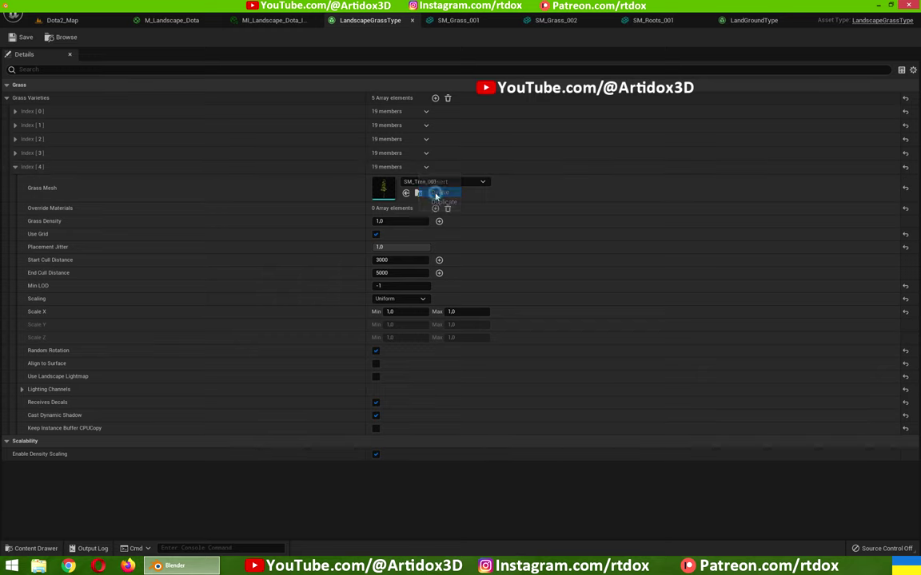
left_click(436, 195)
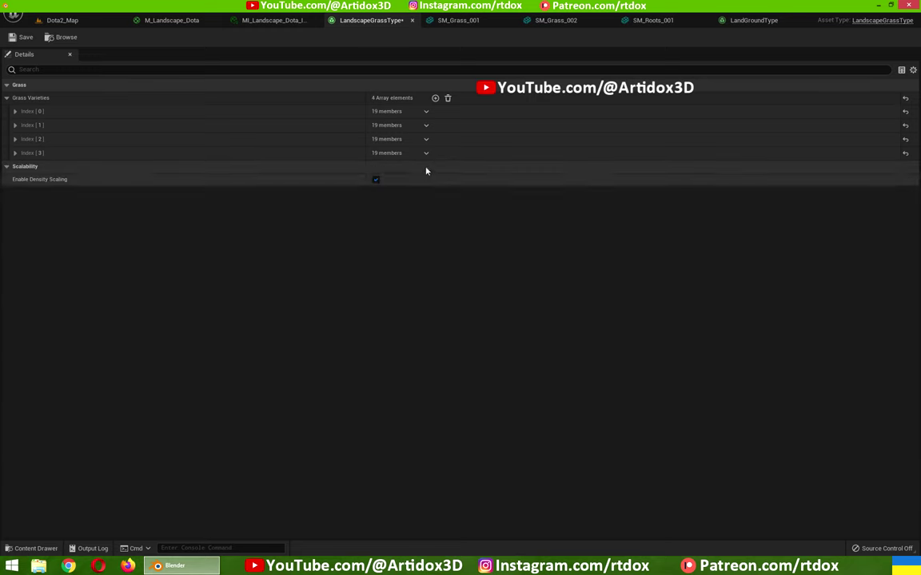
left_click(73, 19)
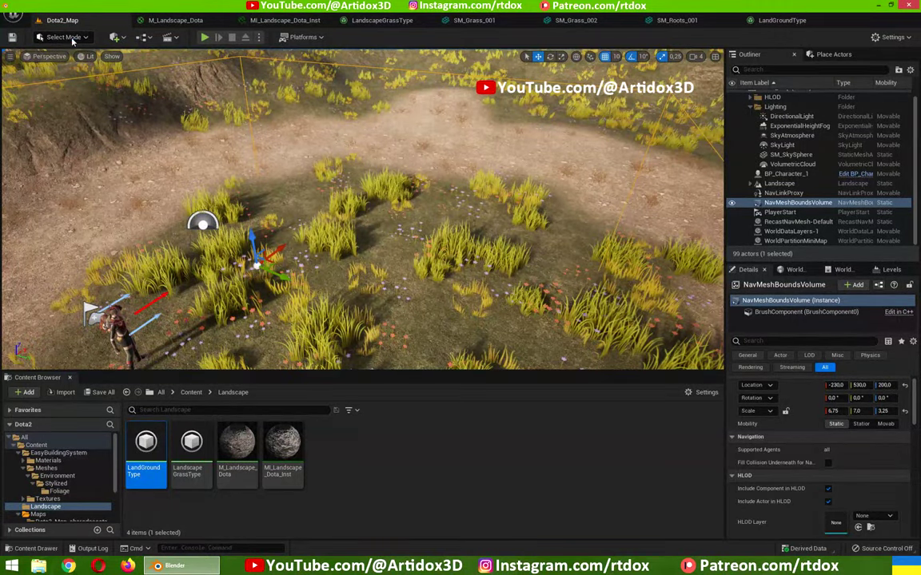
Step: Switch the level editor to Landscape Paint, then to Foliage mode with its empty foliage list
left_click(73, 39)
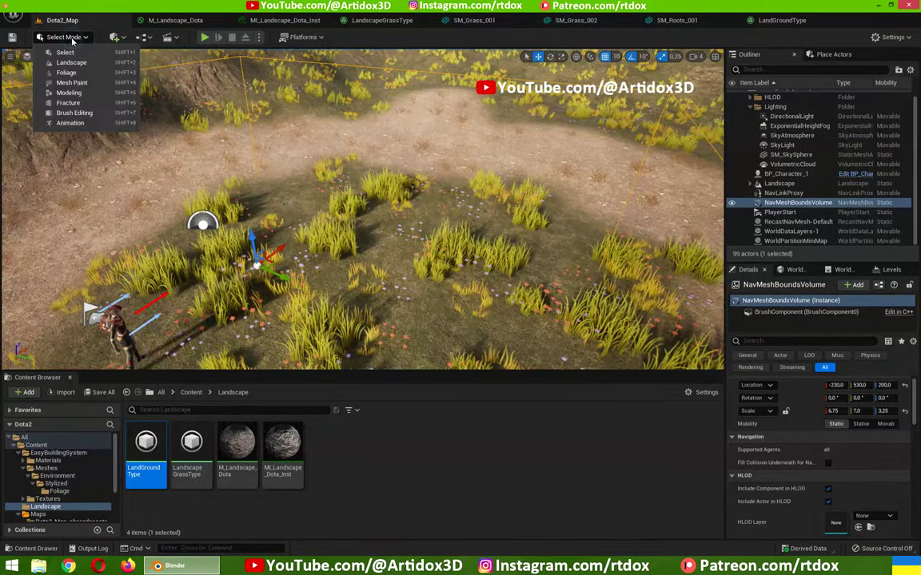
left_click(70, 63)
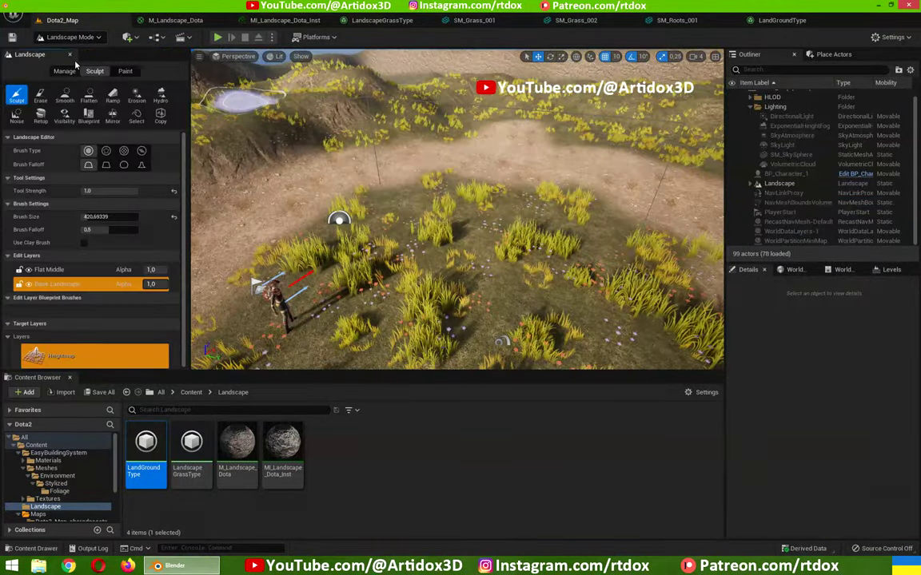
left_click(126, 71)
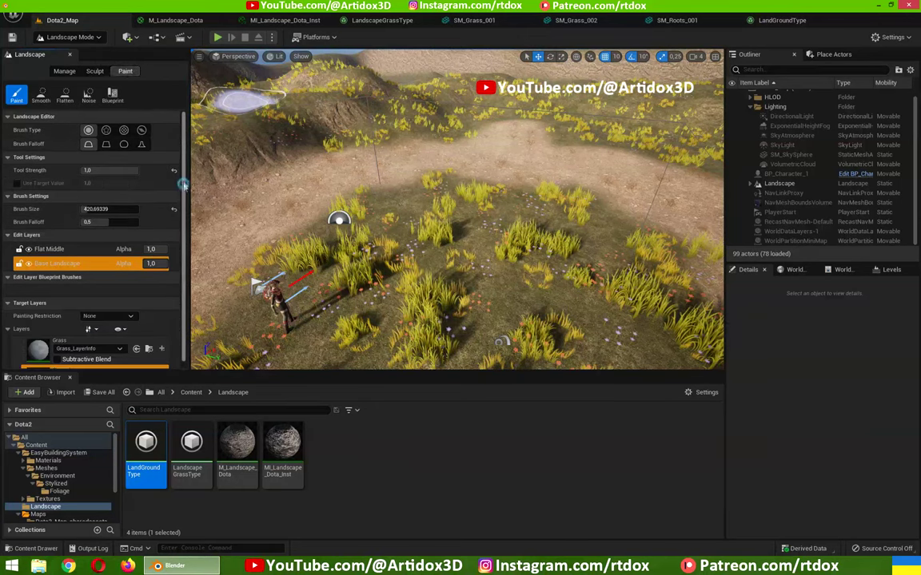
left_click(88, 37)
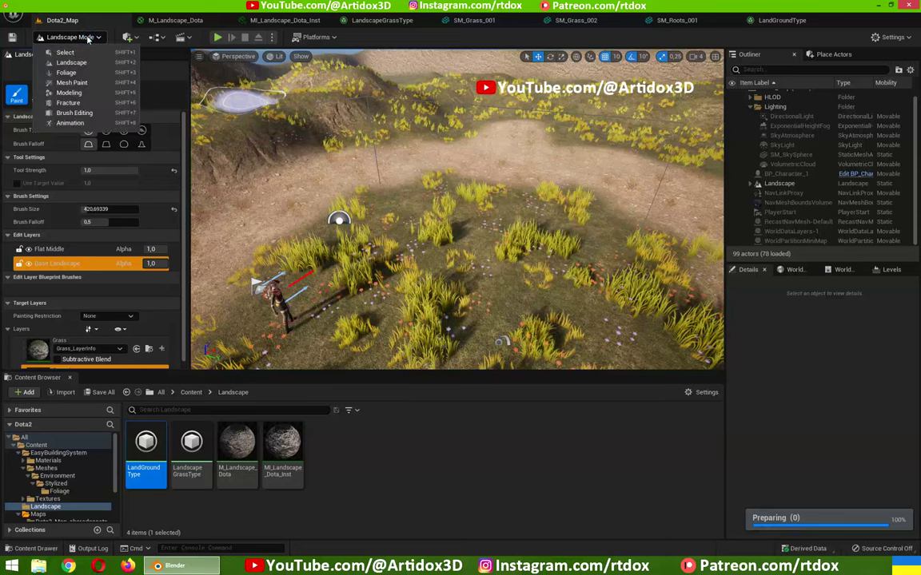
left_click(72, 74)
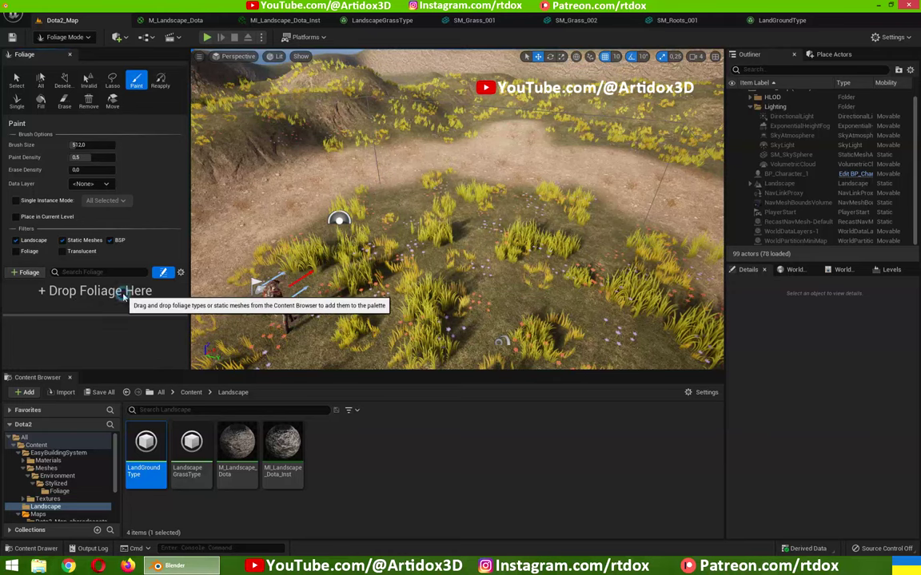
Step: Drag SM_Tree_001 from the Foliage folder into the foliage list, save it as SM_Tree_001_FoliageType, and select it
left_click(60, 491)
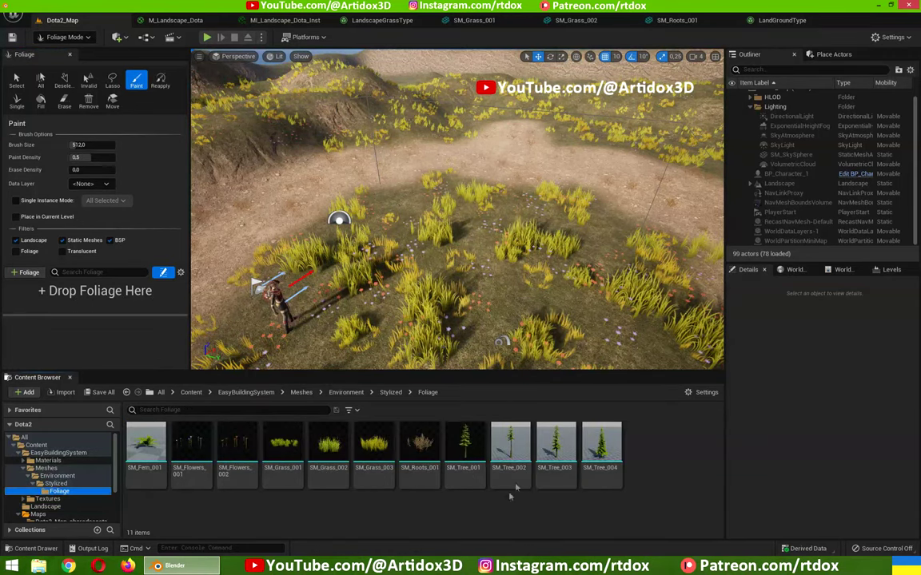
left_click(465, 446)
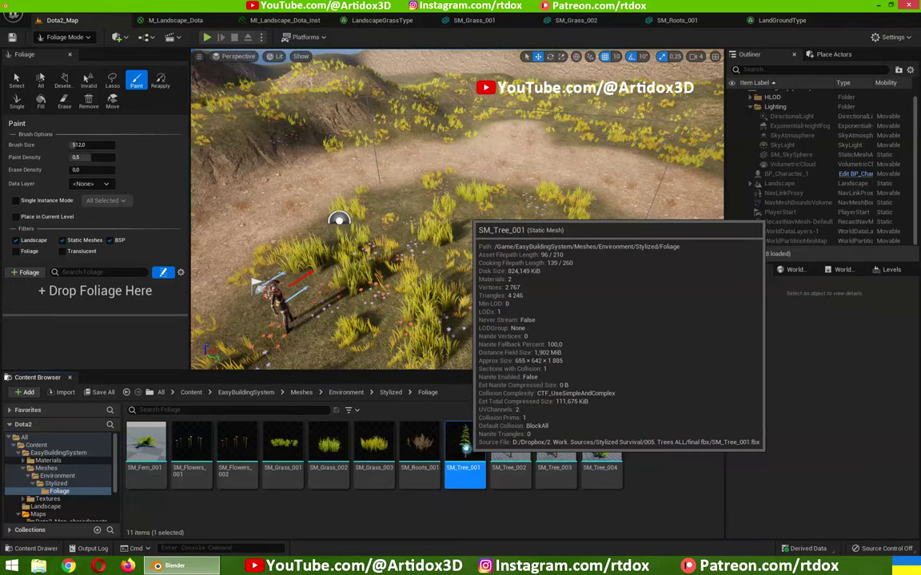
left_click_drag(466, 448, 109, 306)
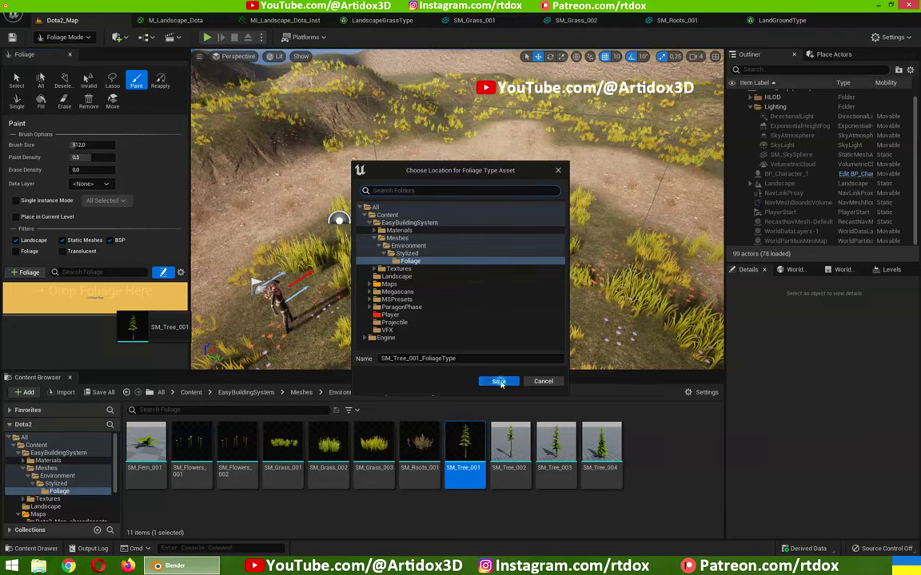
left_click(499, 382)
left_click(650, 442)
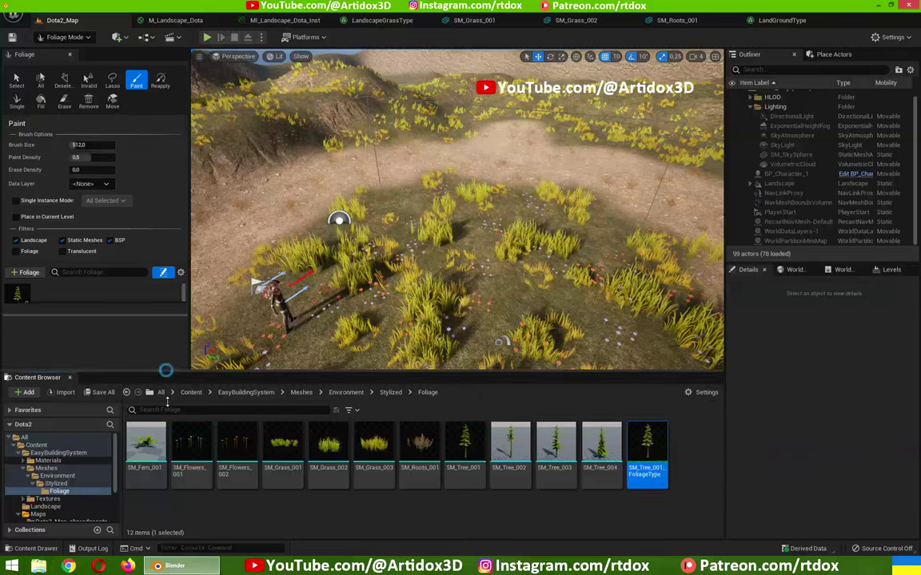
left_click_drag(167, 374, 168, 411)
left_click(14, 294)
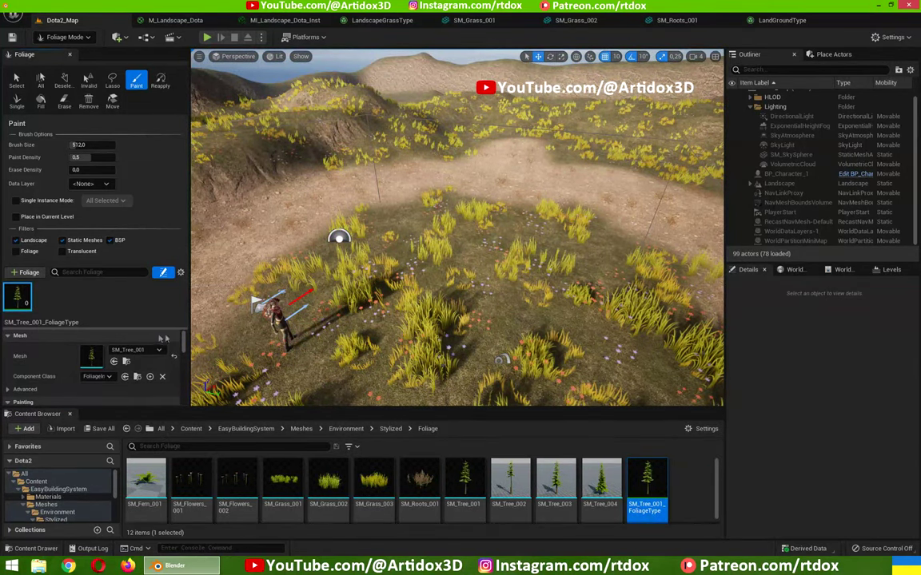
scroll(183, 341, "down", 3)
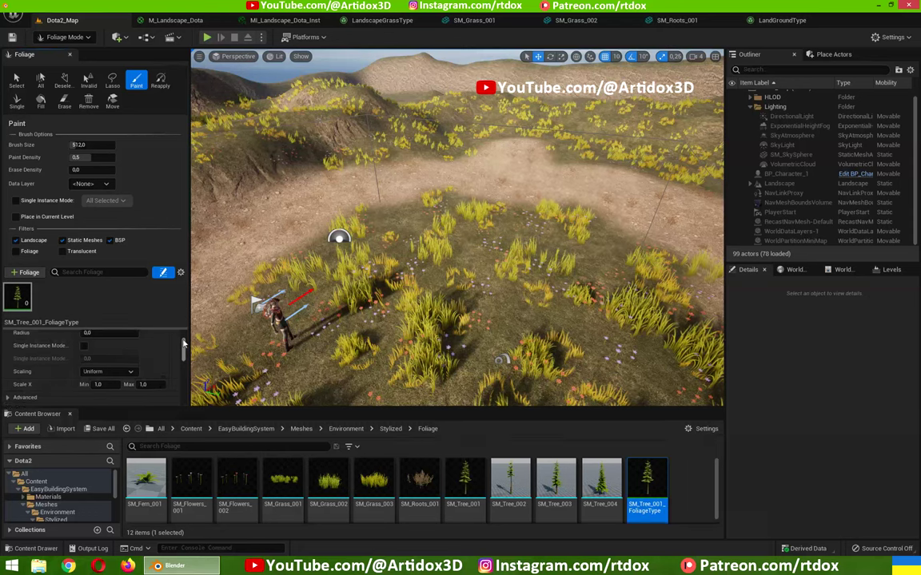
scroll(119, 360, "up", 2)
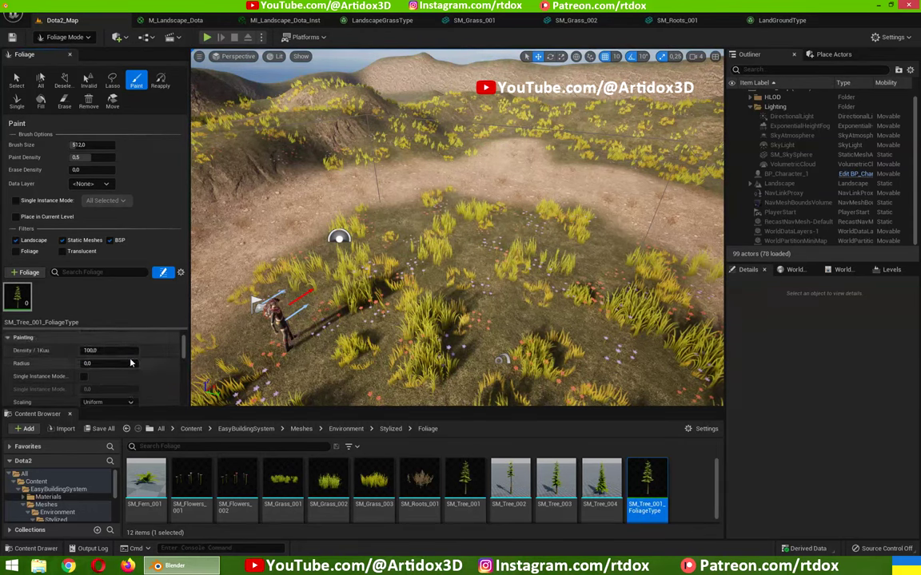
scroll(128, 364, "down", 2)
scroll(80, 369, "down", 3)
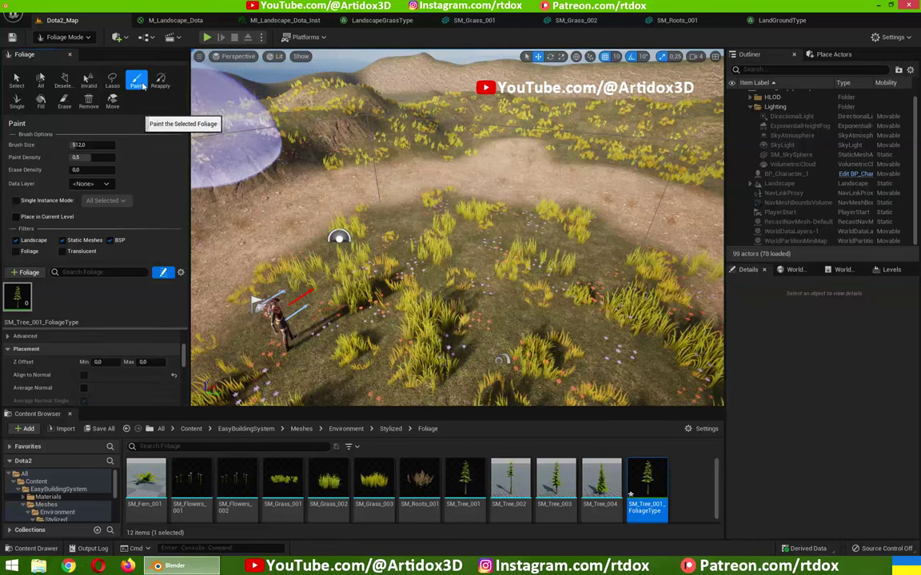
left_click(498, 222)
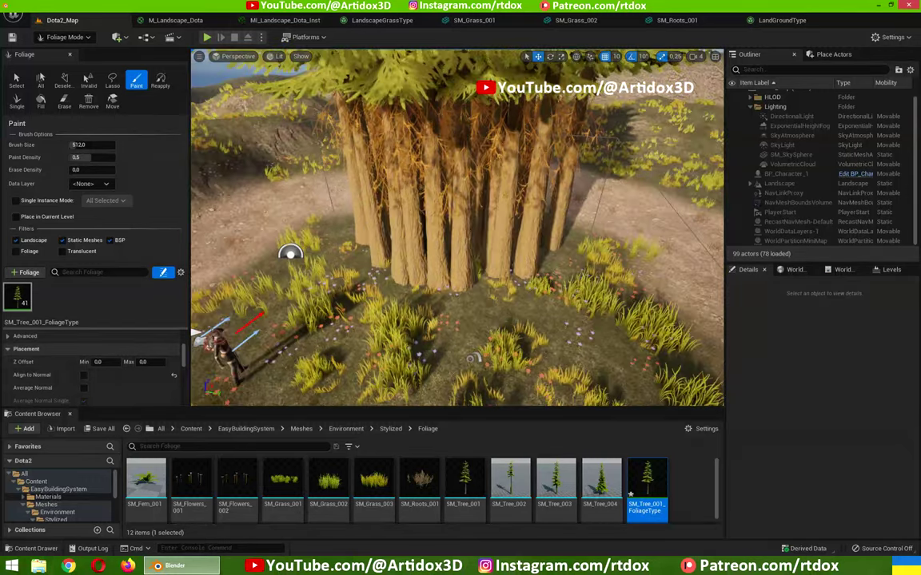
right_click_drag(457, 277, 457, 277)
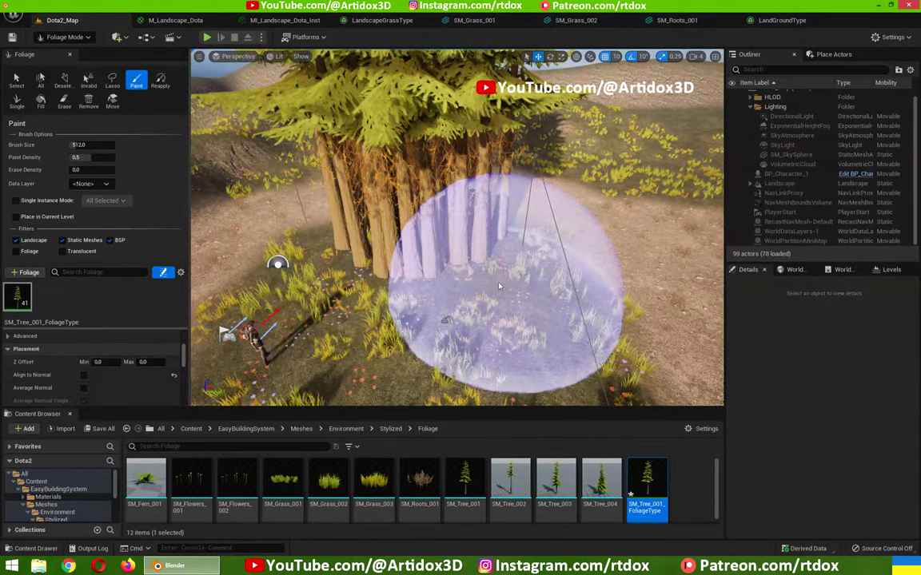
key("ctrl+z")
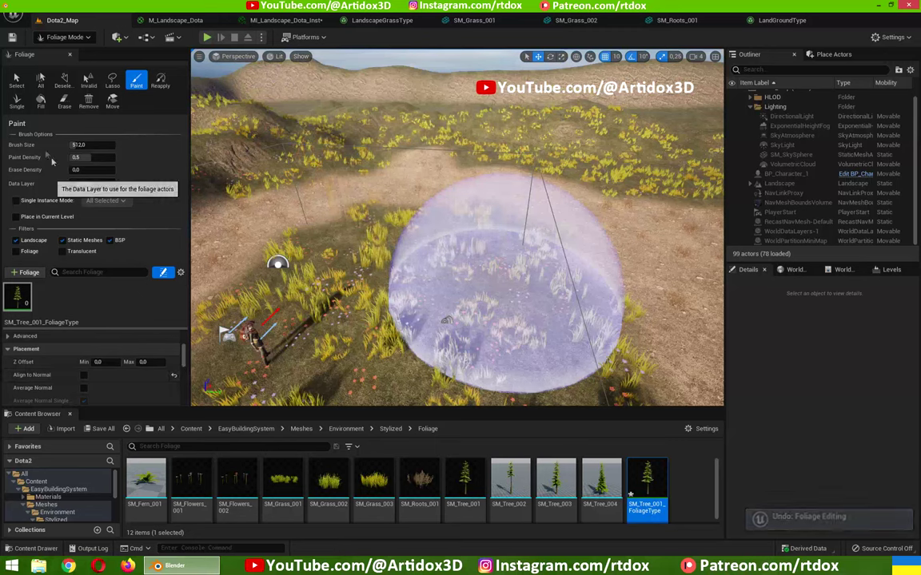
Step: Choose the Single tool and place four SM_Tree_001 trees in the clearing and on the hillsides
left_click(16, 201)
left_click(17, 100)
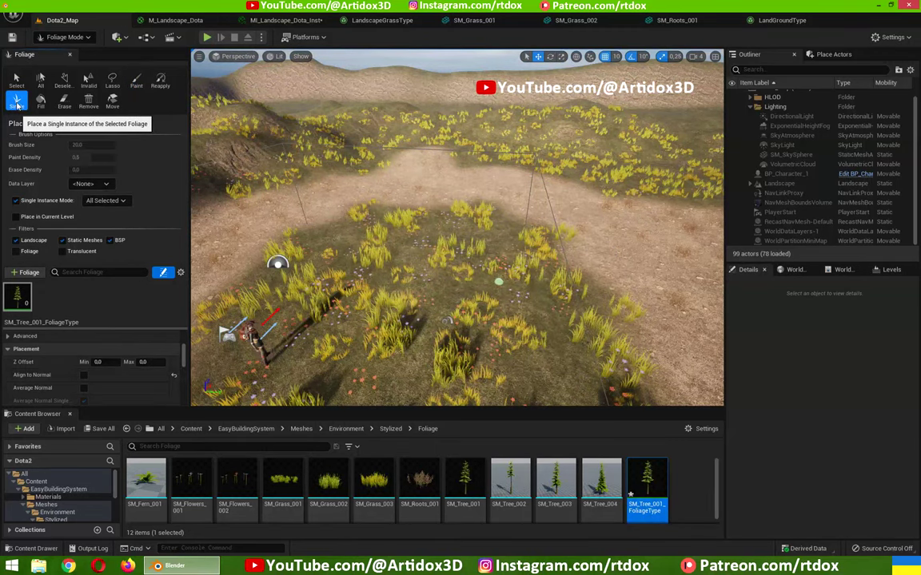
left_click(438, 229)
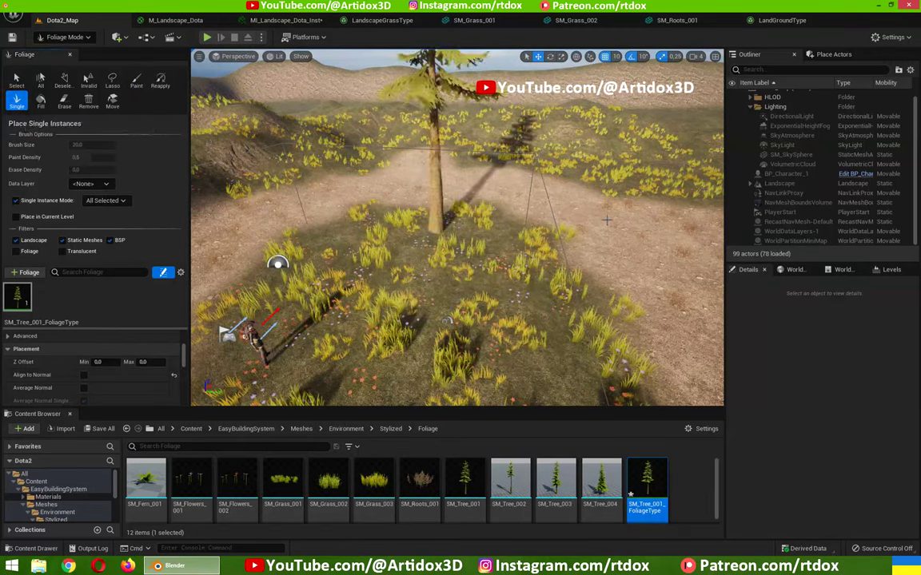
left_click(609, 219)
left_click(519, 155)
left_click(366, 179)
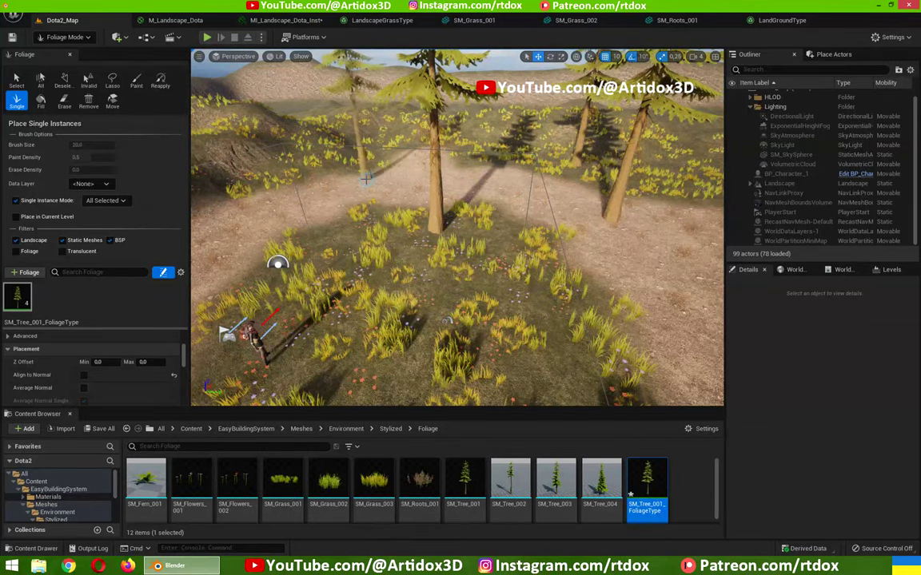
Step: Place six more SM_Tree_001 trees around the clearing, bringing the total to ten
mouse_move(456, 240)
right_mouse_down()
mouse_move(480, 232)
mouse_move(384, 255)
right_mouse_up()
left_click(357, 173)
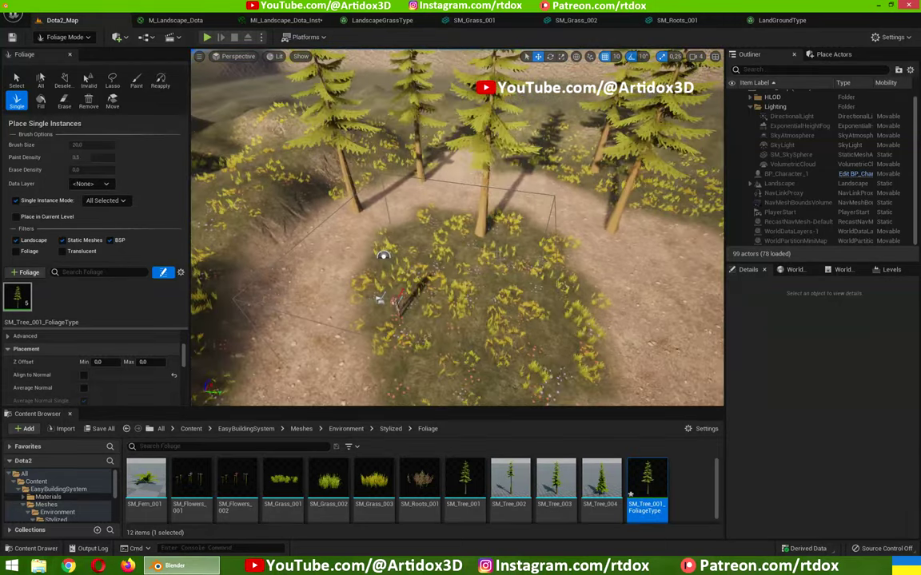
left_click(508, 289)
left_click(336, 270)
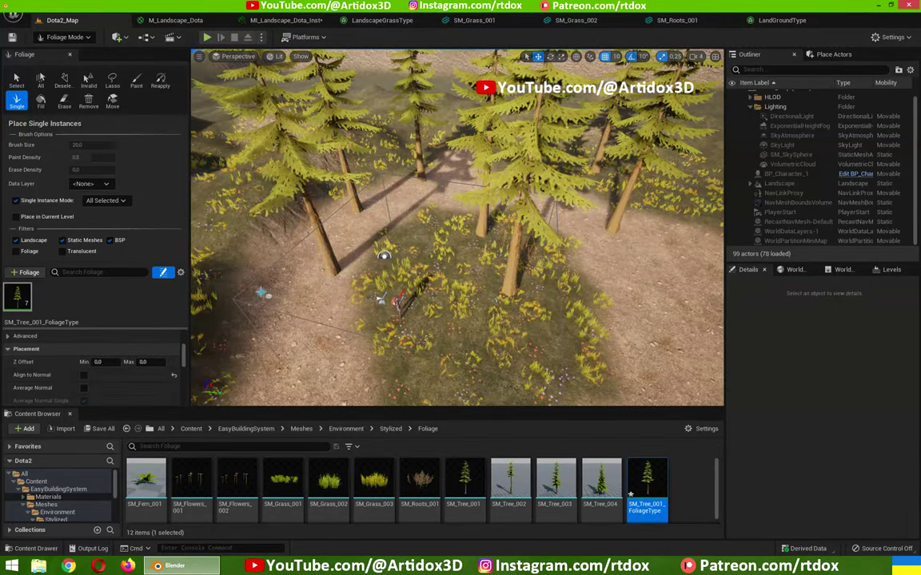
left_click(276, 268)
right_click_drag(311, 267, 310, 267)
left_click(535, 267)
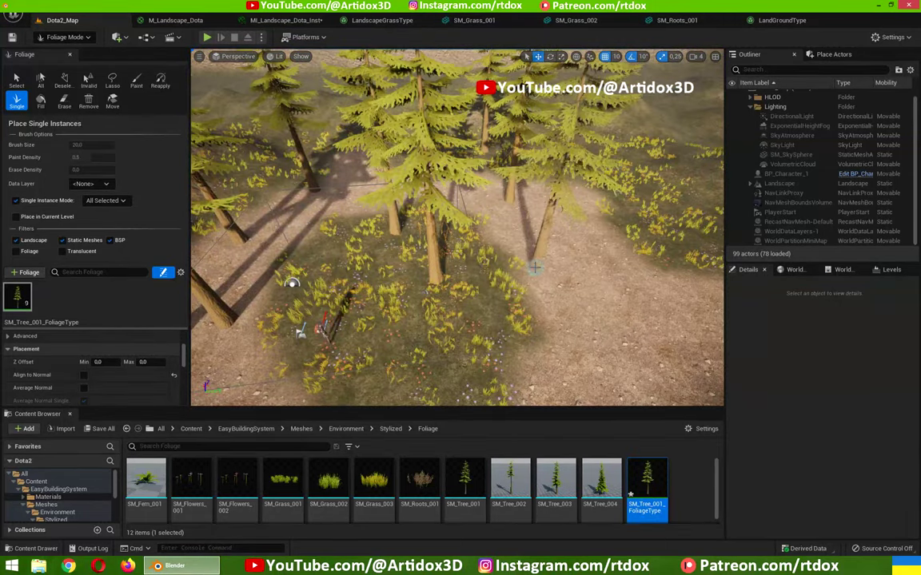
left_click(661, 256)
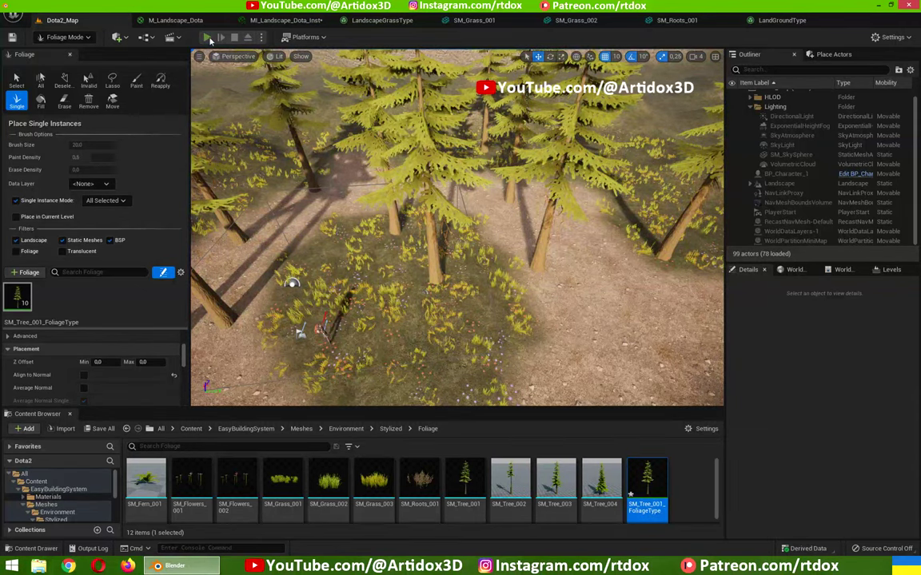
Step: Start a Play-In-Editor test of the level among the newly placed trees
left_click(207, 38)
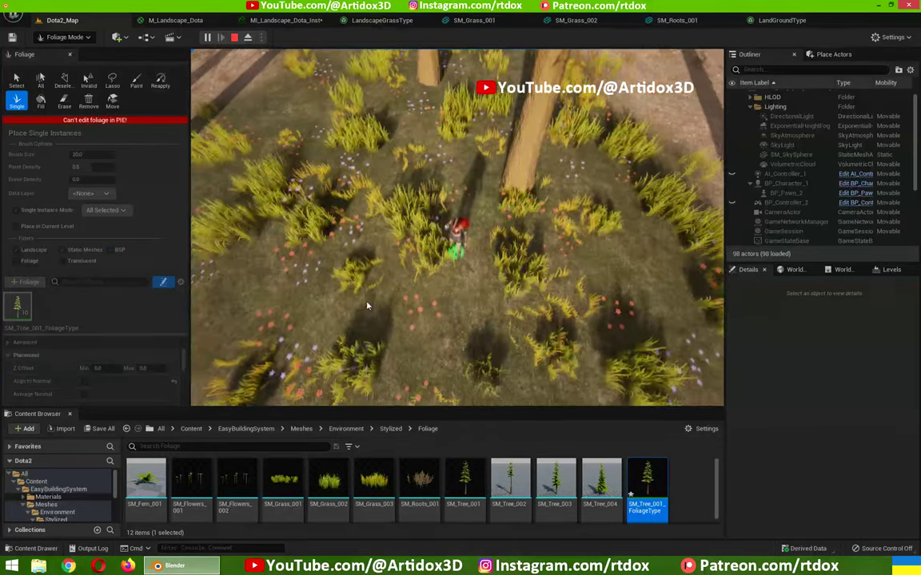
Step: End the play test and change SM_Tree_001_FoliageType's collision preset from NoCollision to BlockAllDynamic
left_click(234, 36)
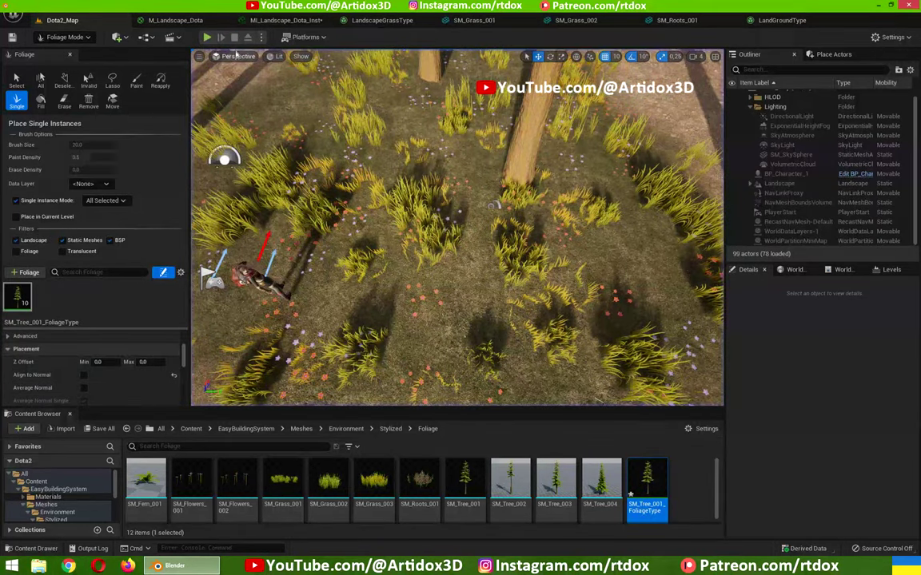
scroll(183, 354, "up", 1)
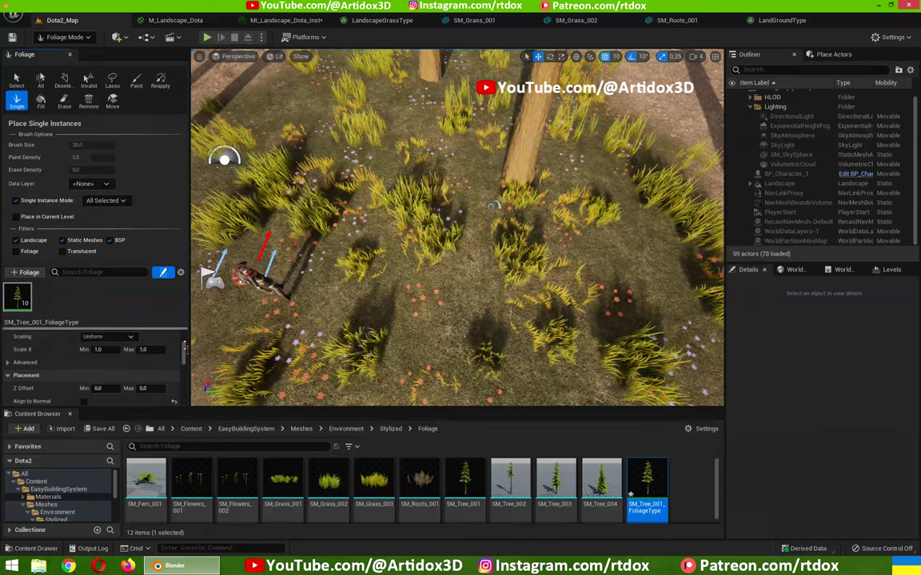
scroll(185, 352, "up", 2)
scroll(183, 354, "down", 2)
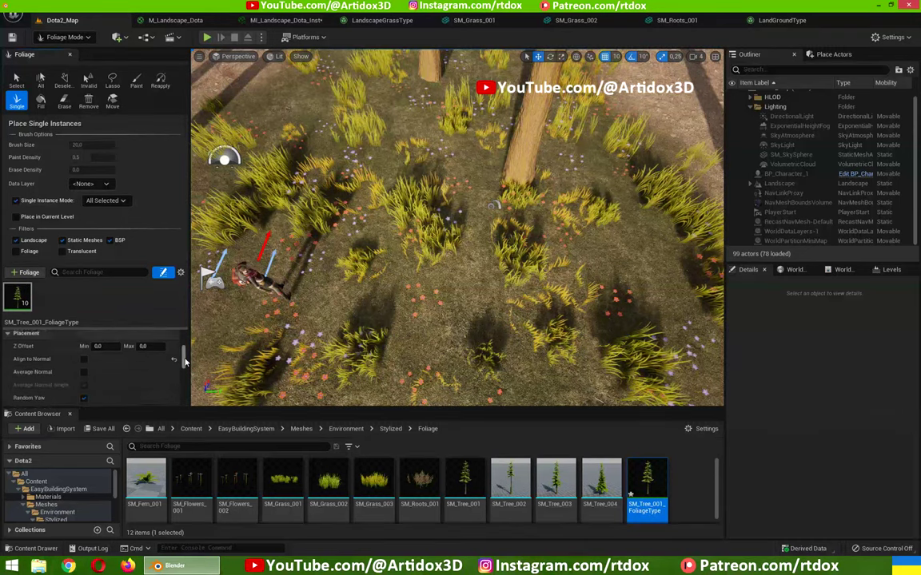
scroll(184, 360, "down", 1)
scroll(185, 365, "down", 1)
scroll(185, 366, "down", 2)
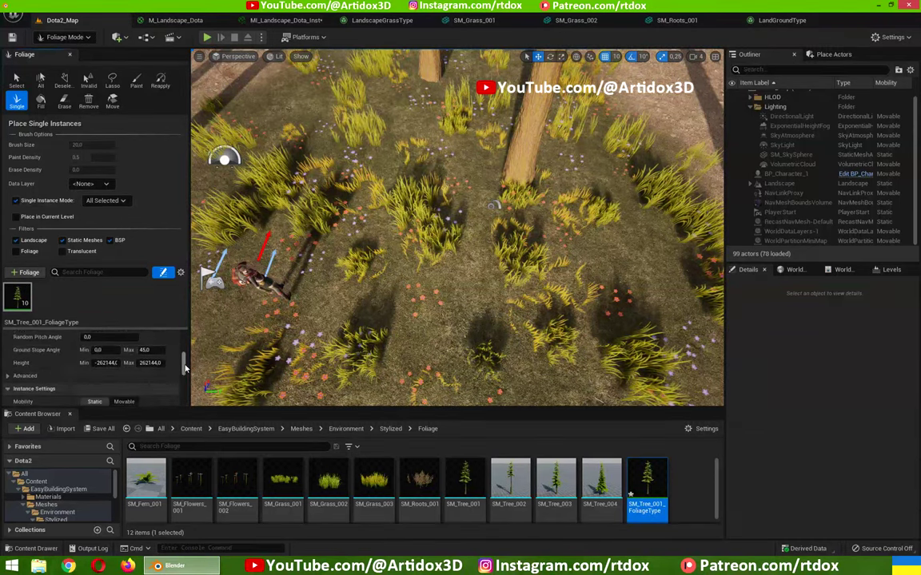
scroll(185, 368, "down", 1)
scroll(185, 369, "down", 1)
scroll(100, 384, "down", 2)
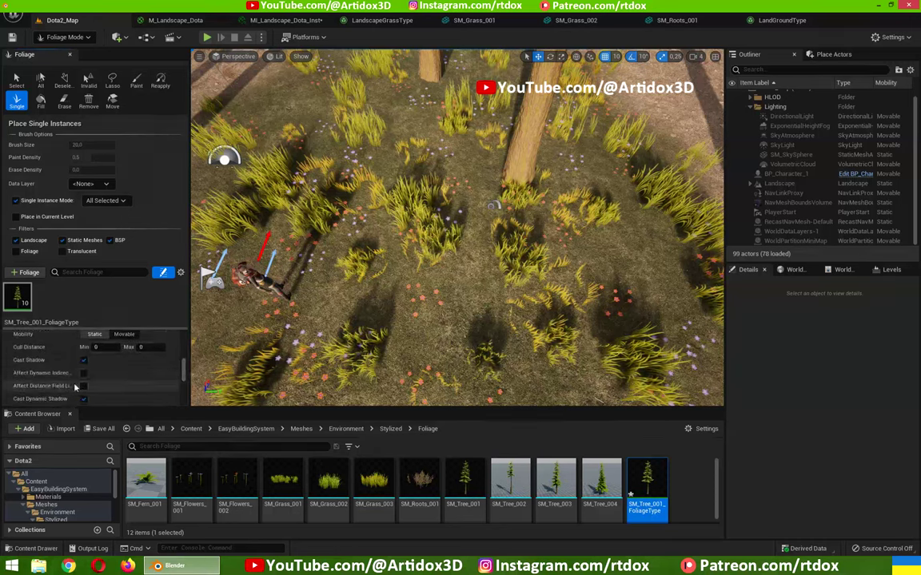
scroll(87, 385, "down", 2)
scroll(76, 387, "down", 1)
scroll(66, 388, "down", 1)
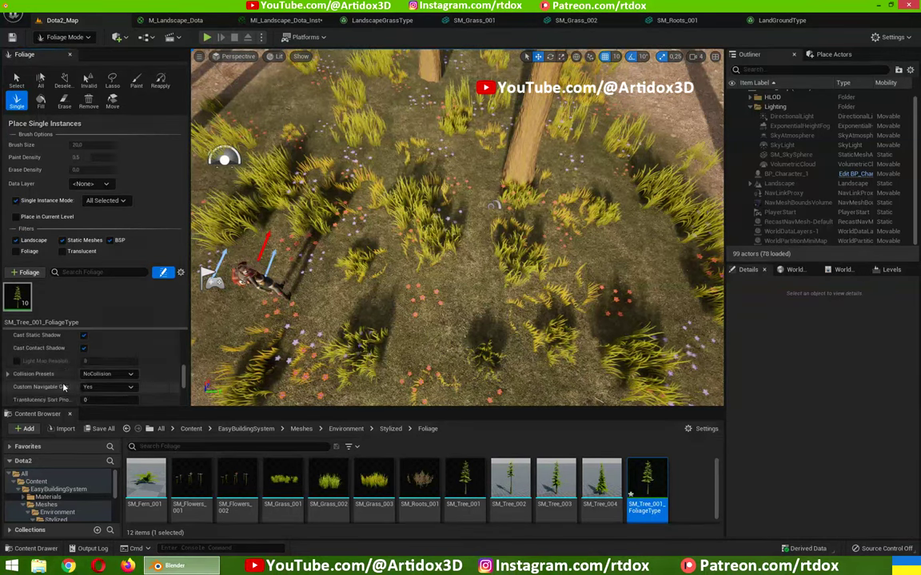
scroll(58, 369, "down", 1)
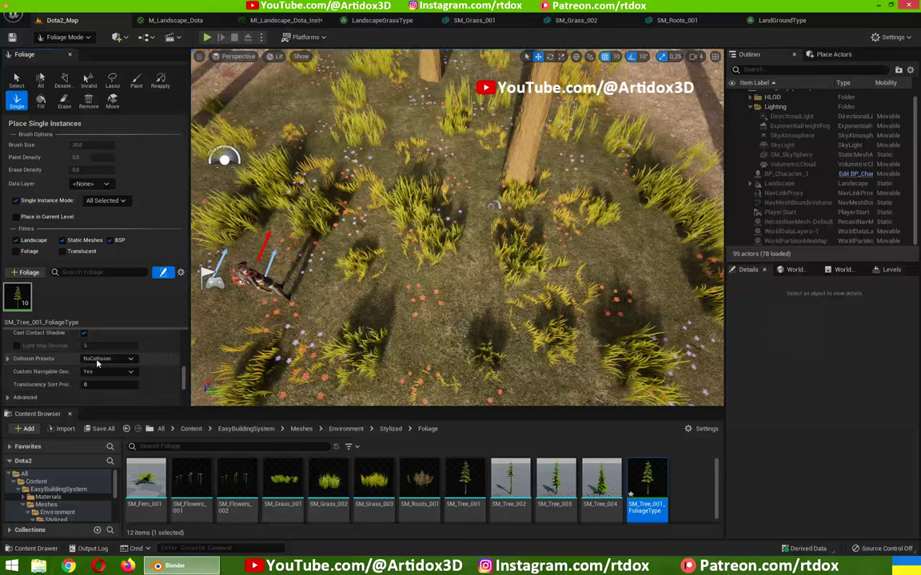
left_click(103, 361)
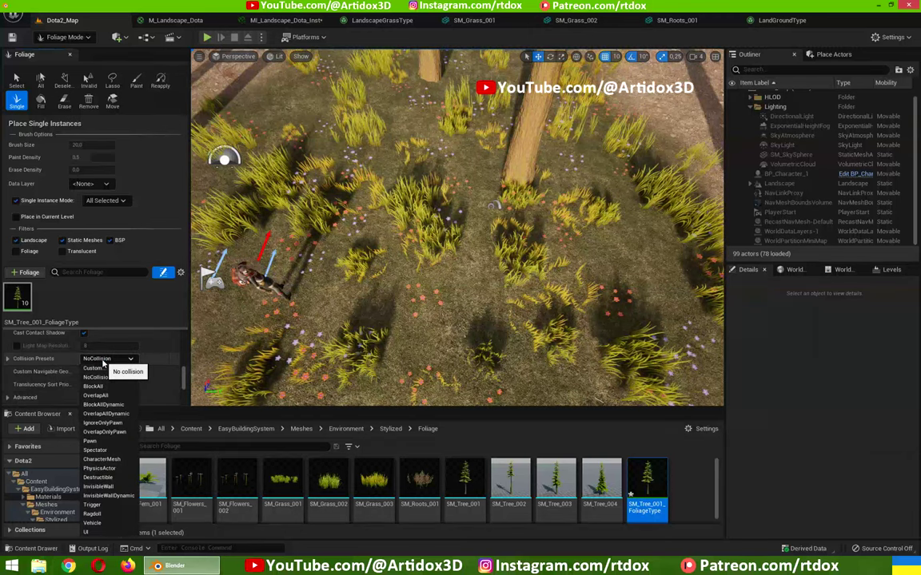
left_click(103, 406)
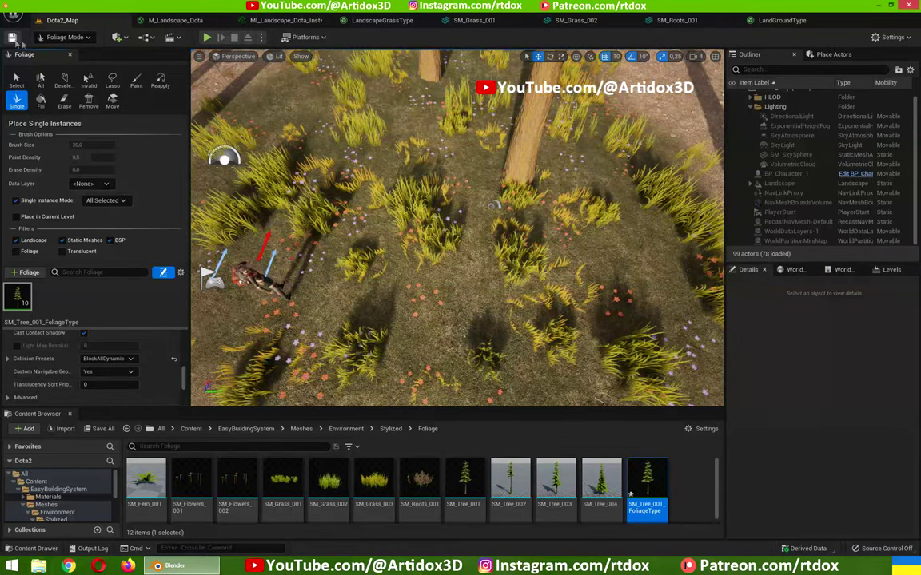
Step: Start a new play test and walk the character around the trees to check their collision
left_click(207, 39)
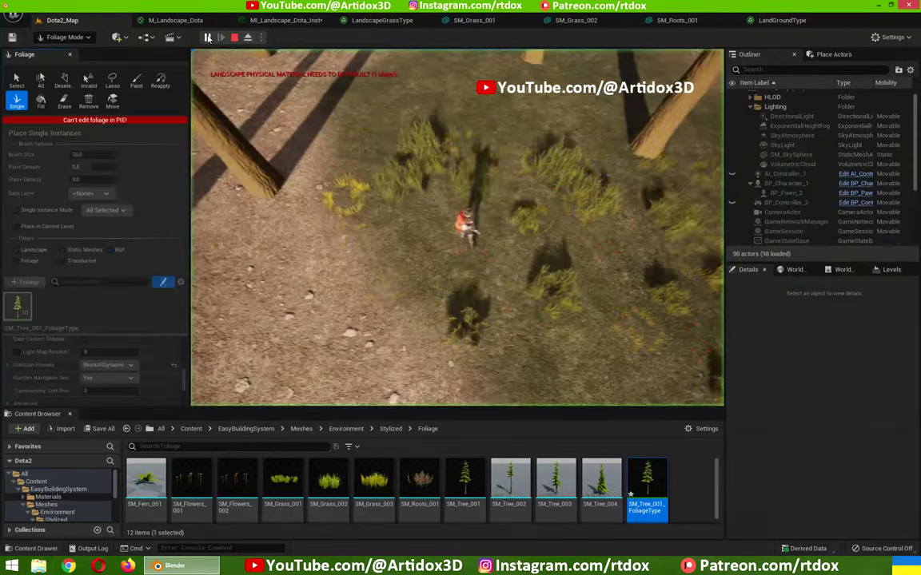
left_click(615, 206)
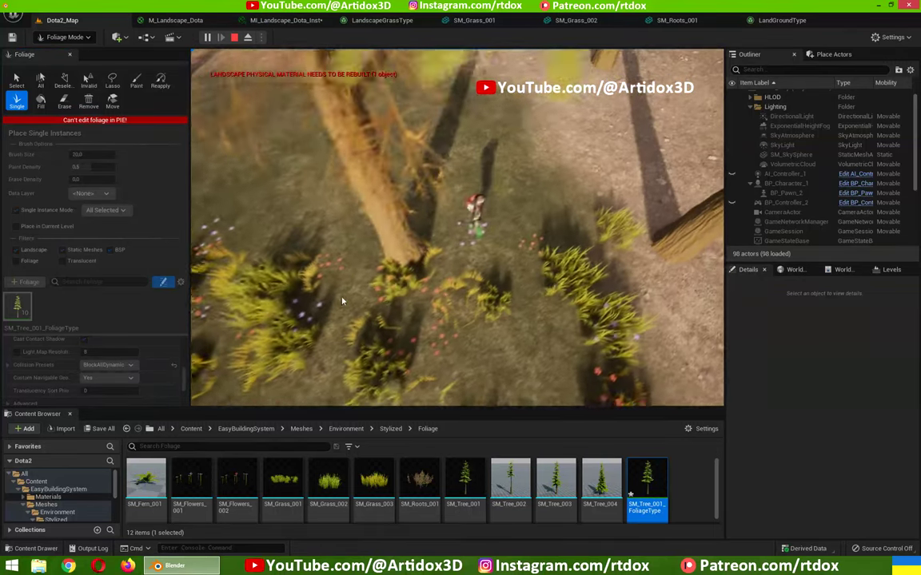
left_click(329, 267)
left_click(550, 243)
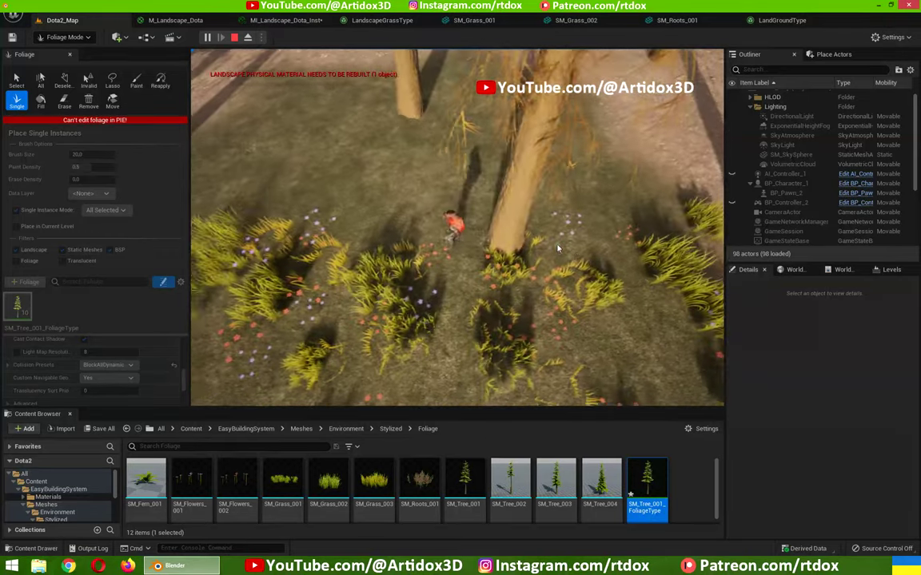
left_click(422, 313)
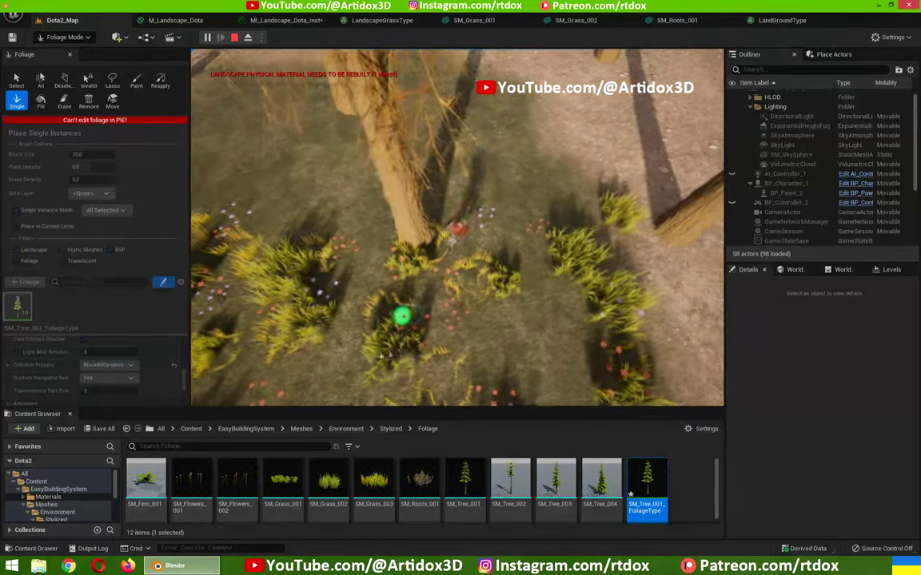
Step: Stop the play test and switch the editor back to Foliage mode
key("Escape")
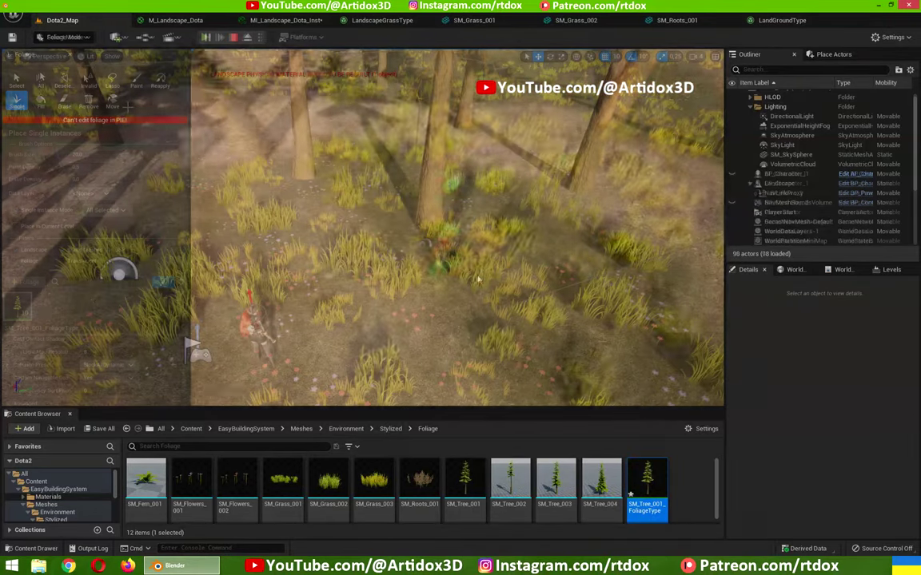
left_click(62, 37)
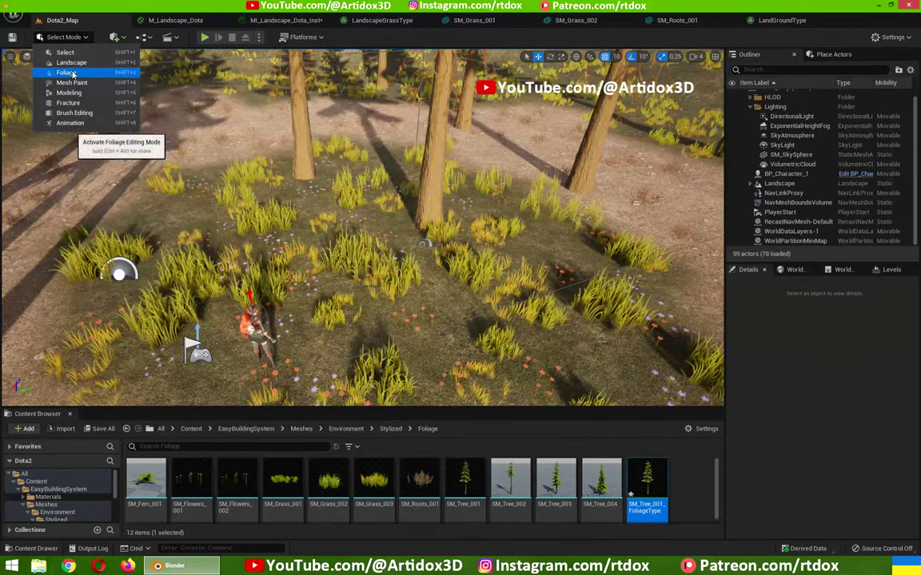
left_click(67, 72)
Step: Turn SM_Tree_002, SM_Tree_003 and SM_Tree_004 into saved foliage types in the palette
left_click(509, 477)
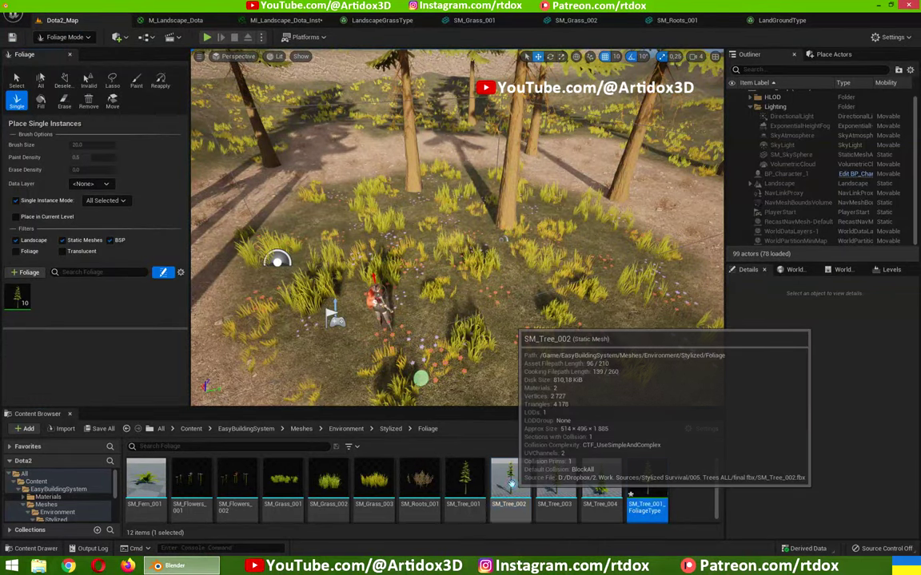
left_click(600, 477, "shift")
left_click_drag(509, 477, 112, 296)
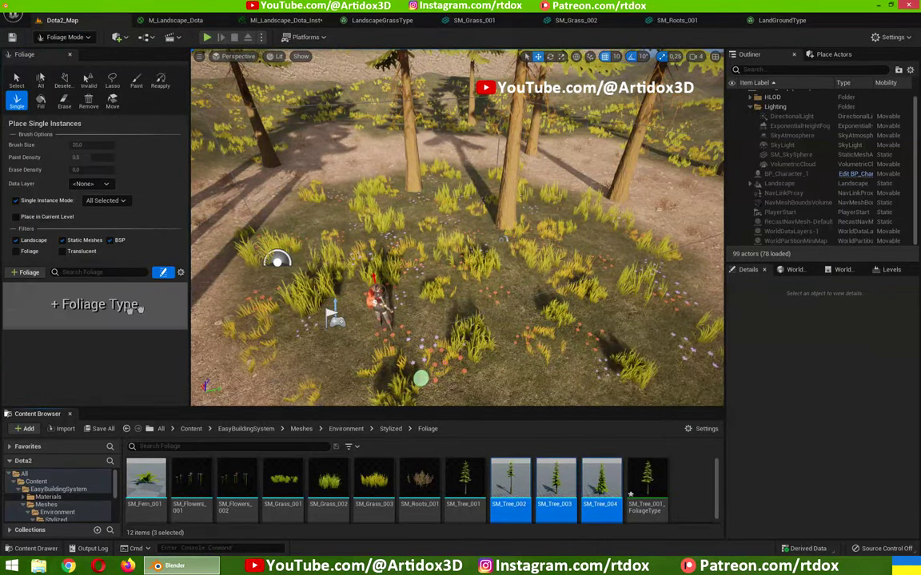
left_click(495, 382)
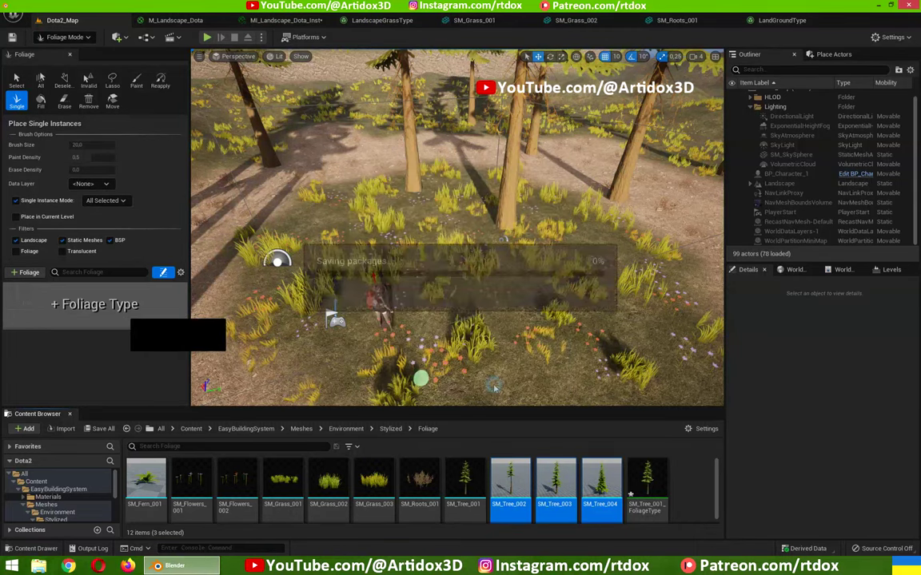
left_click(498, 382)
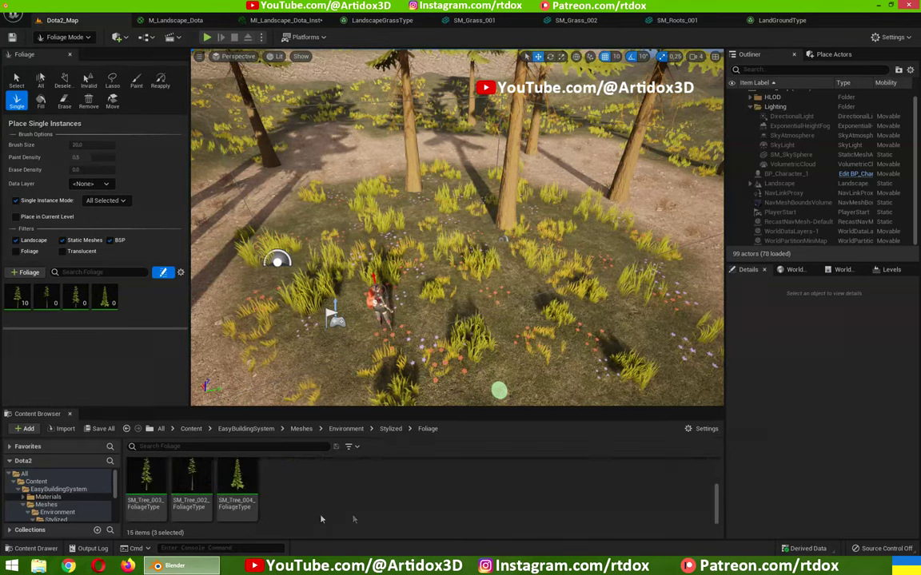
scroll(368, 517, "down", 1)
scroll(368, 516, "up", 1)
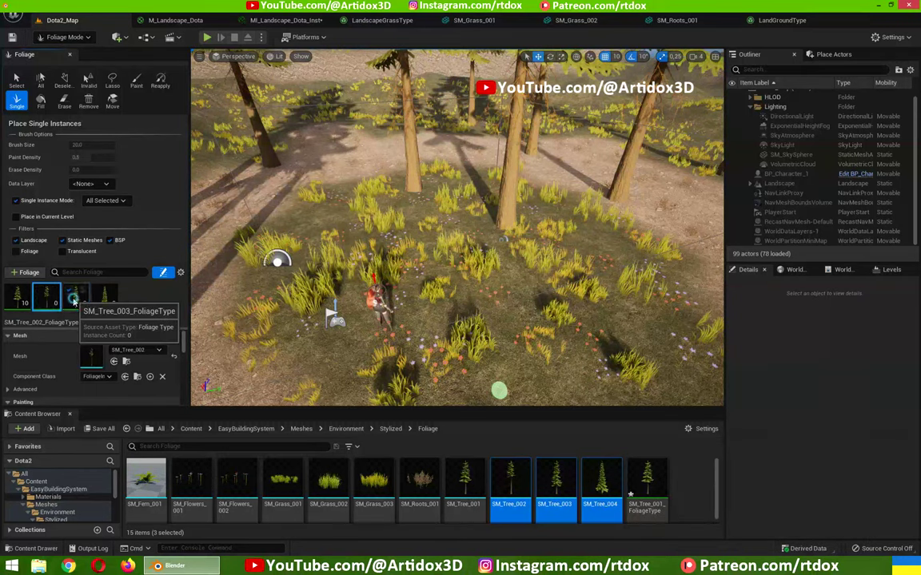
Step: Set the Collision Presets of the SM_Tree_002–004 foliage types to BlockAllDynamic
left_click(104, 298)
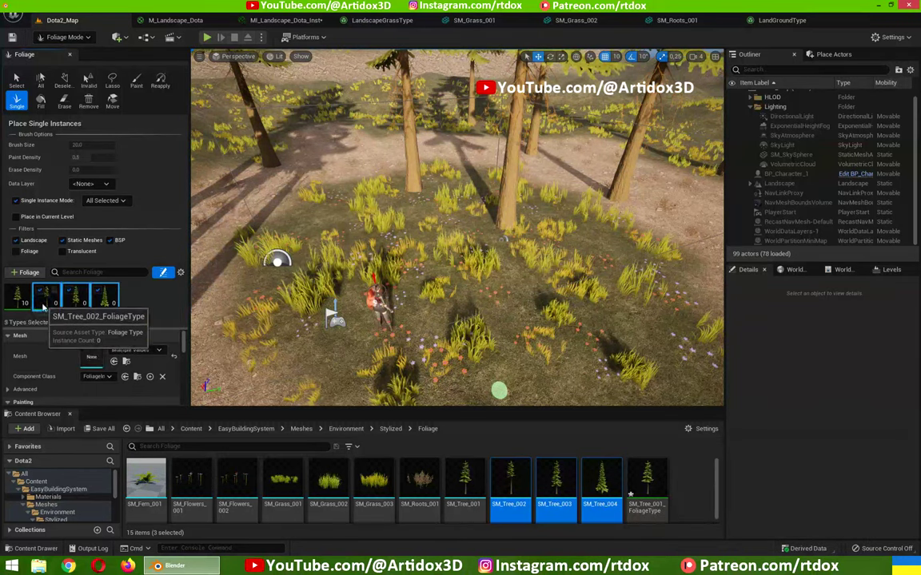
left_click_drag(183, 347, 184, 386)
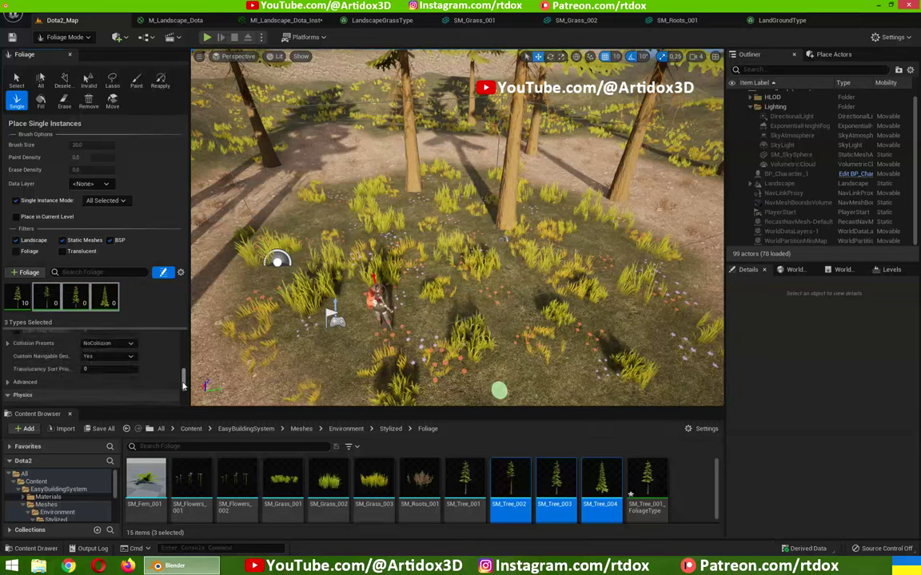
left_click(101, 345)
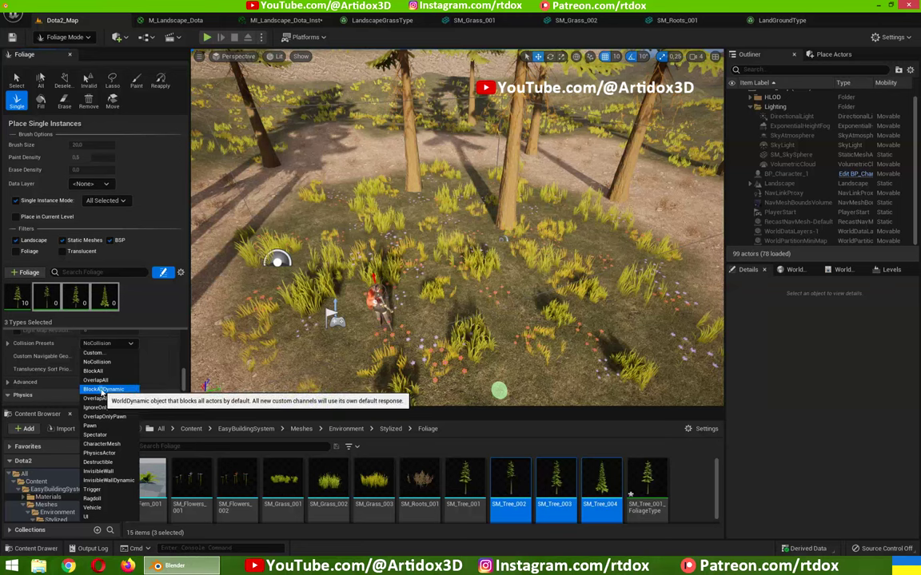
left_click(104, 386)
left_click_drag(183, 384, 184, 357)
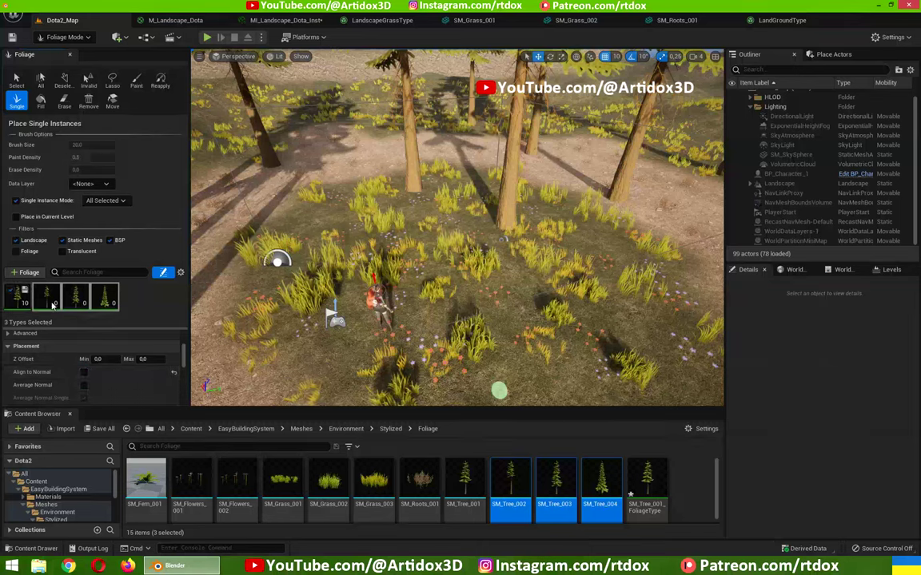
Step: With the Single tool, place five trees along the dirt path, in the forest and on the hillside
left_click(138, 312)
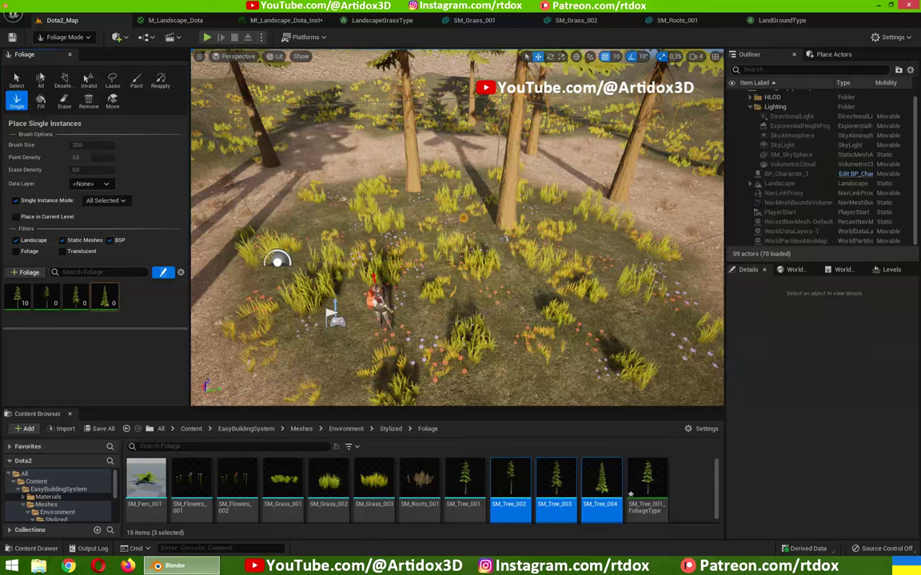
right_click_drag(456, 228, 480, 228)
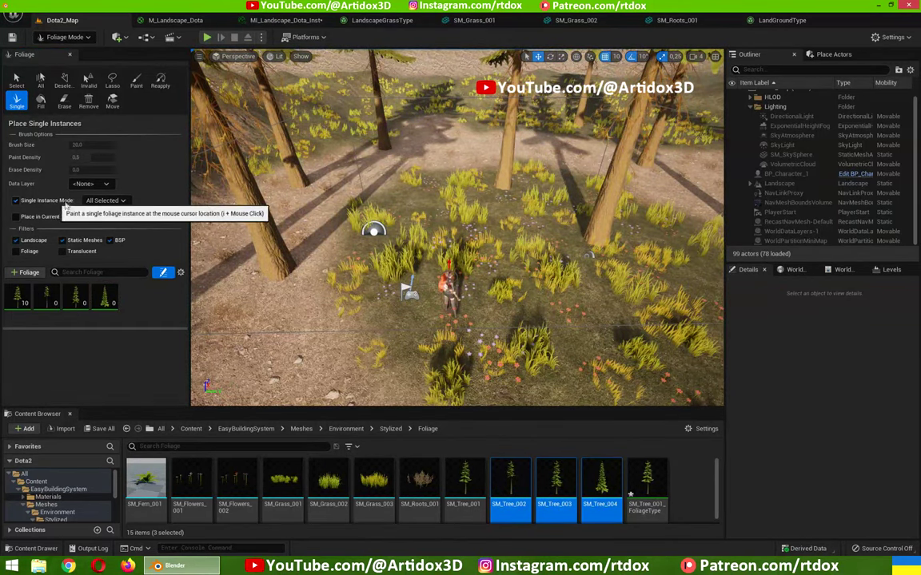
left_click(108, 201)
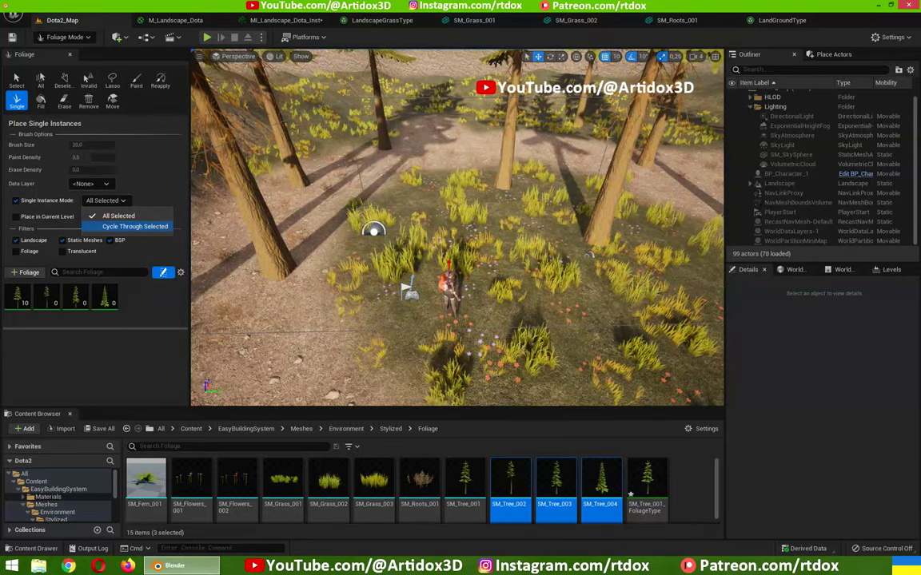
right_click_drag(374, 231, 238, 268)
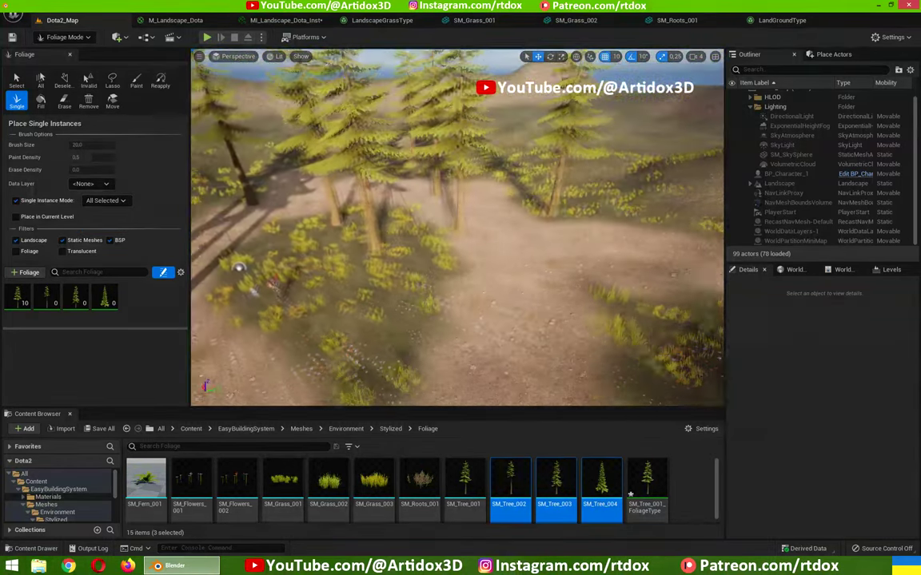
left_click(437, 228)
left_click(485, 238)
left_click(540, 236)
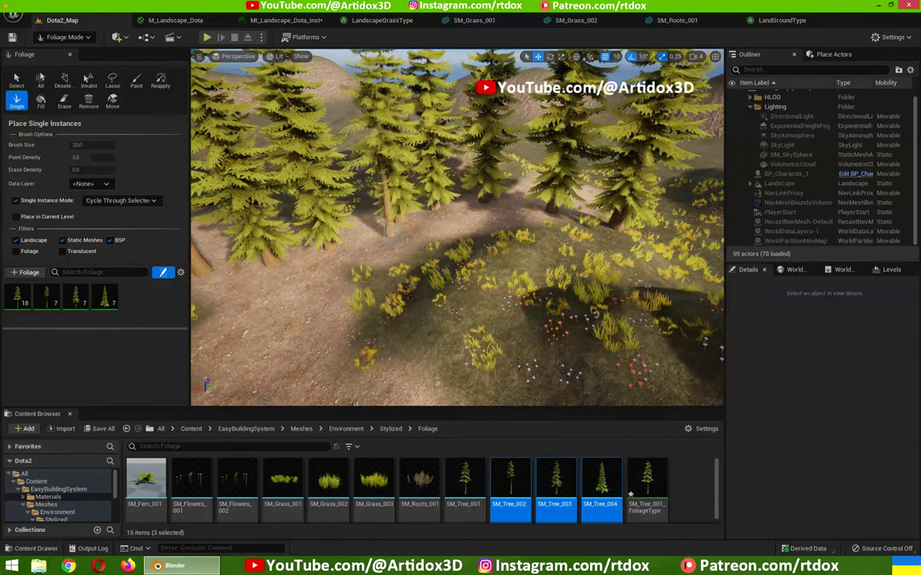
left_click(567, 277)
left_click(384, 333)
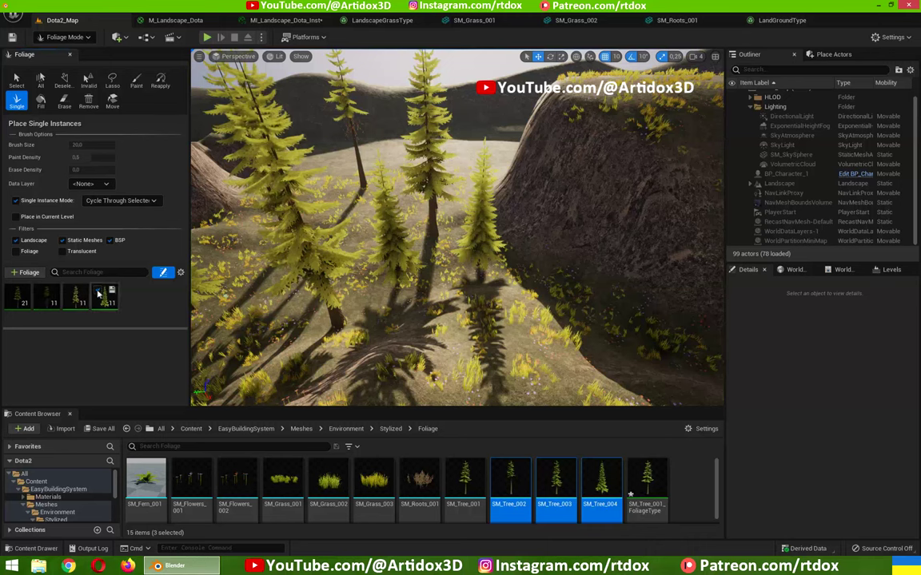
Step: Disable SM_Tree_004 and place SM_Tree_003 and SM_Tree_002 pines on the hillside and in the forest
left_click(97, 291)
left_click(73, 304)
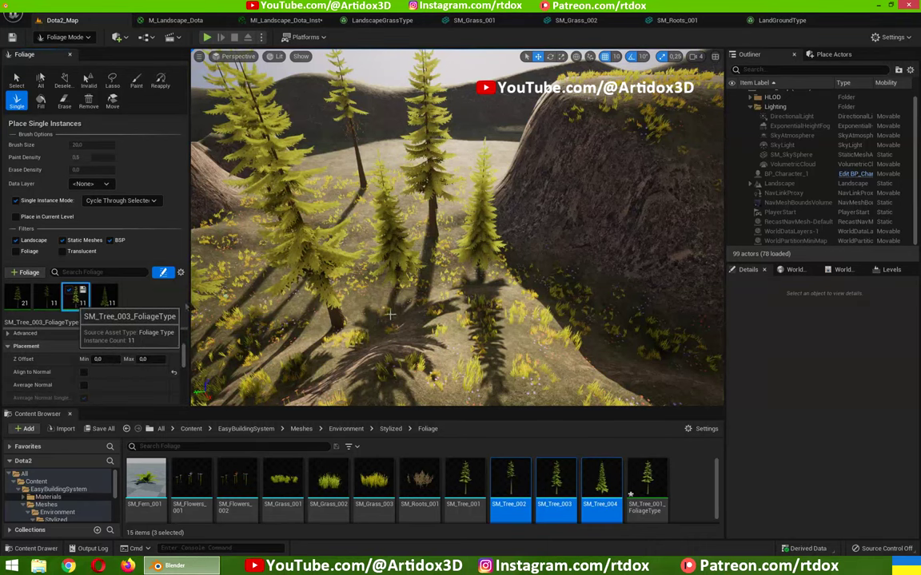
left_click(586, 300)
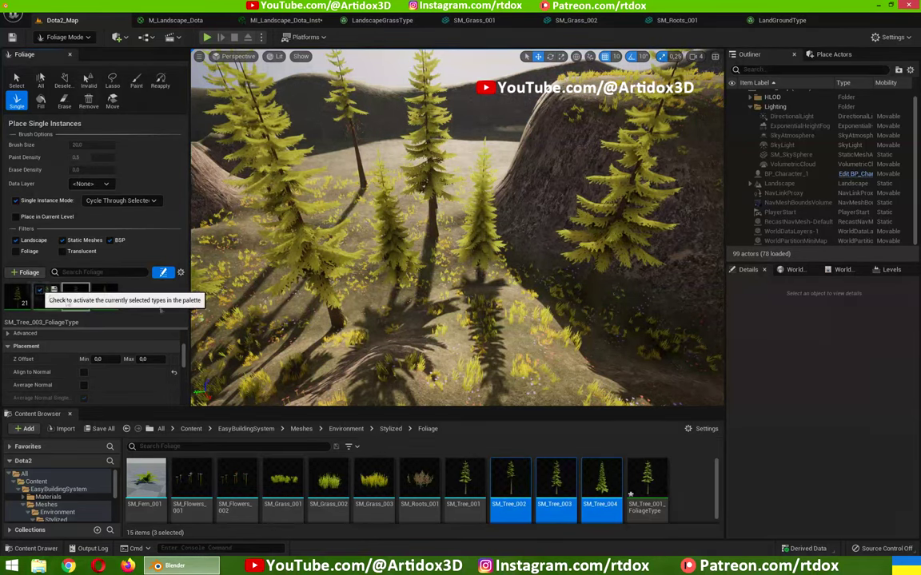
left_click(335, 270)
mouse_move(335, 270)
right_mouse_down()
mouse_move(296, 222)
mouse_move(352, 239)
mouse_move(371, 228)
right_mouse_up()
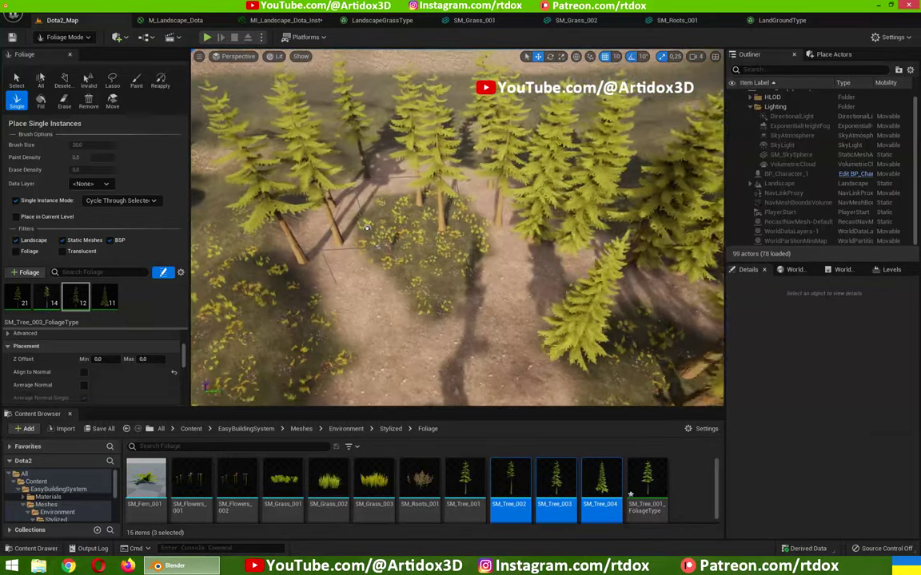
left_click(84, 39)
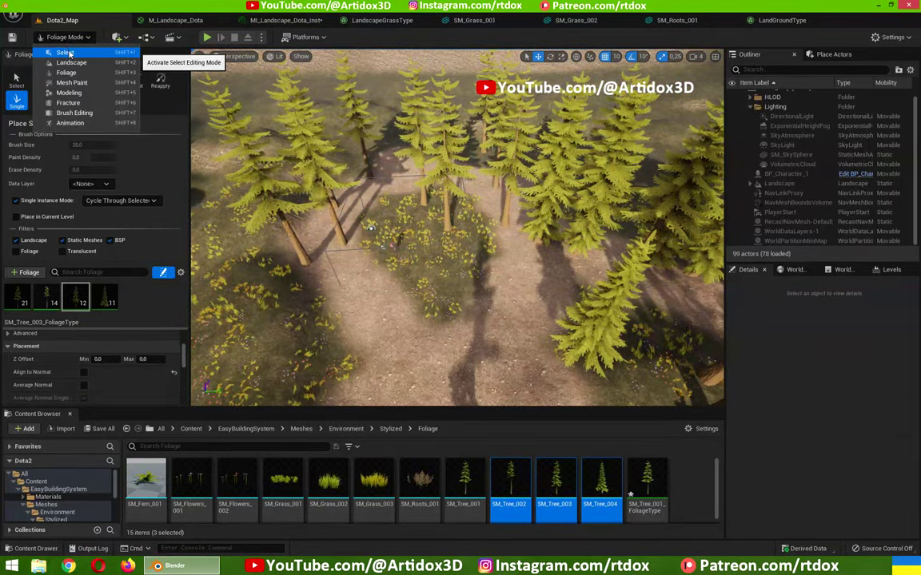
Step: Select the NavMeshBoundsVolume, frame it, and show the navigation mesh overlay
left_click(69, 53)
left_click(333, 226)
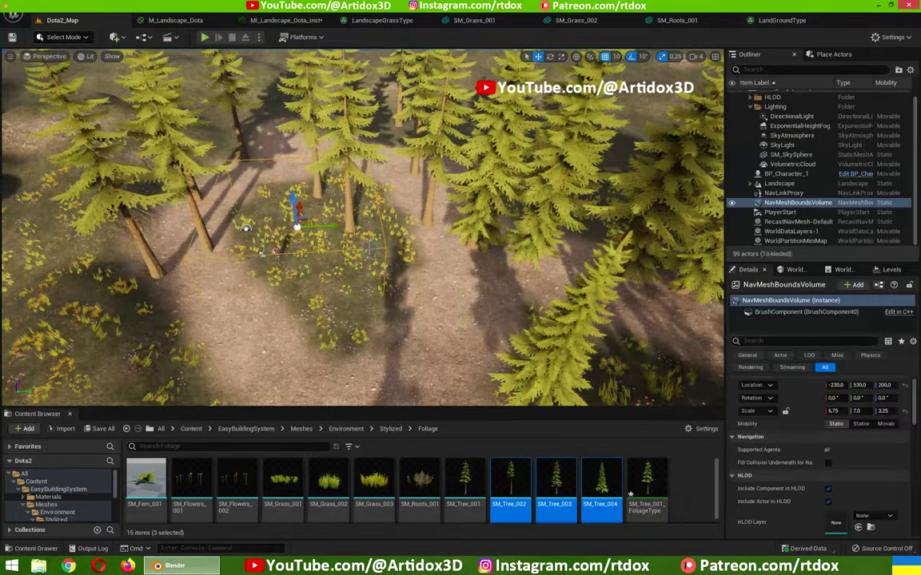
key("f")
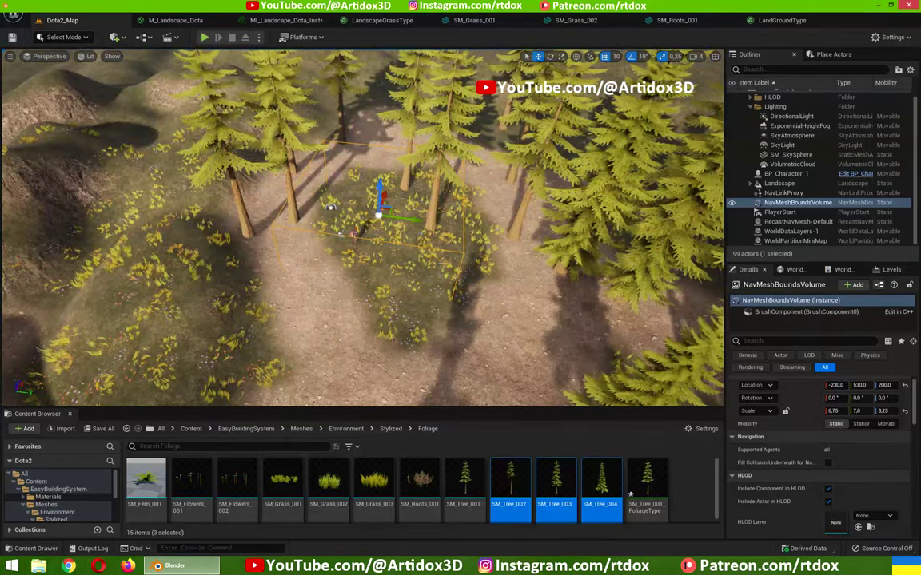
right_click_drag(359, 223, 344, 216)
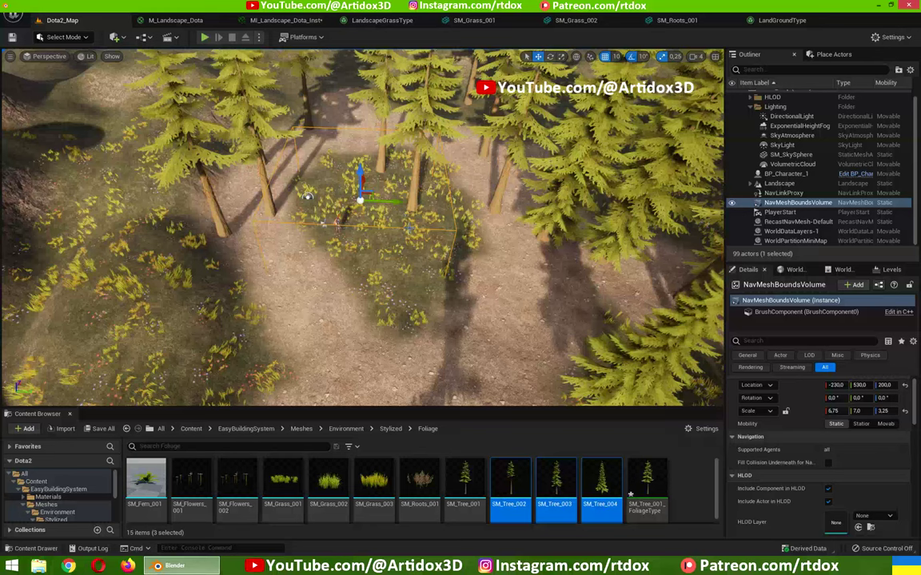
key("p")
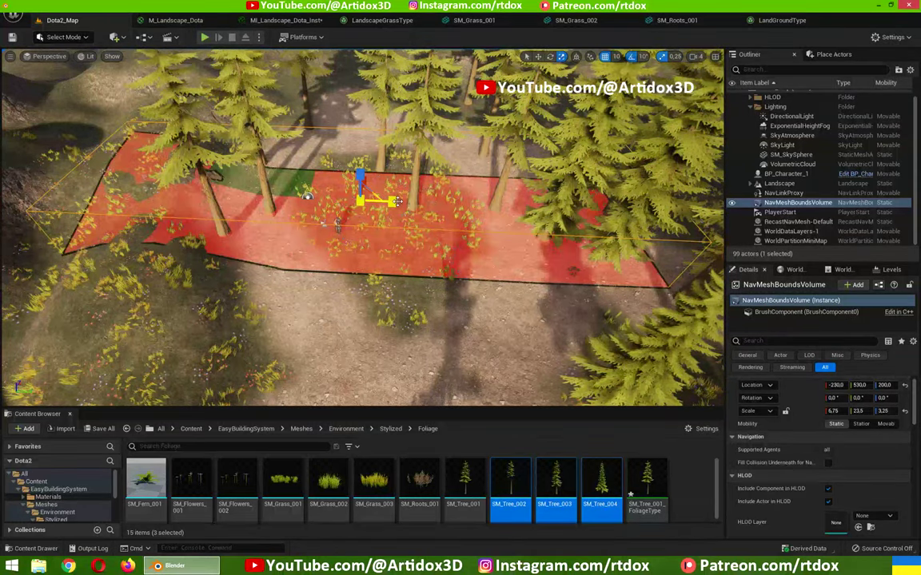
right_click_drag(360, 224, 416, 224)
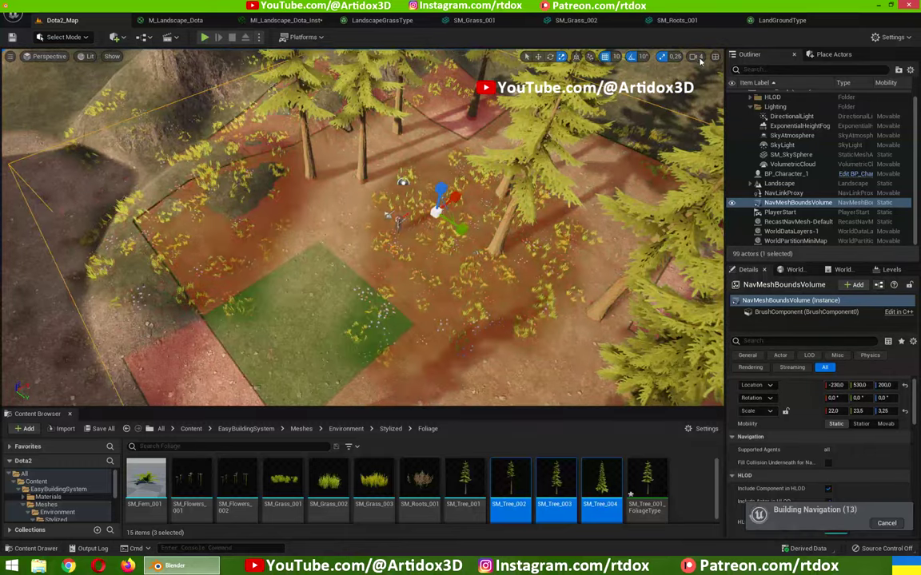
Step: Scale the volume to 89.5 × 91 × 22, raise it to Z 1590, and inspect coverage
left_click(694, 56)
right_click_drag(360, 224, 376, 208)
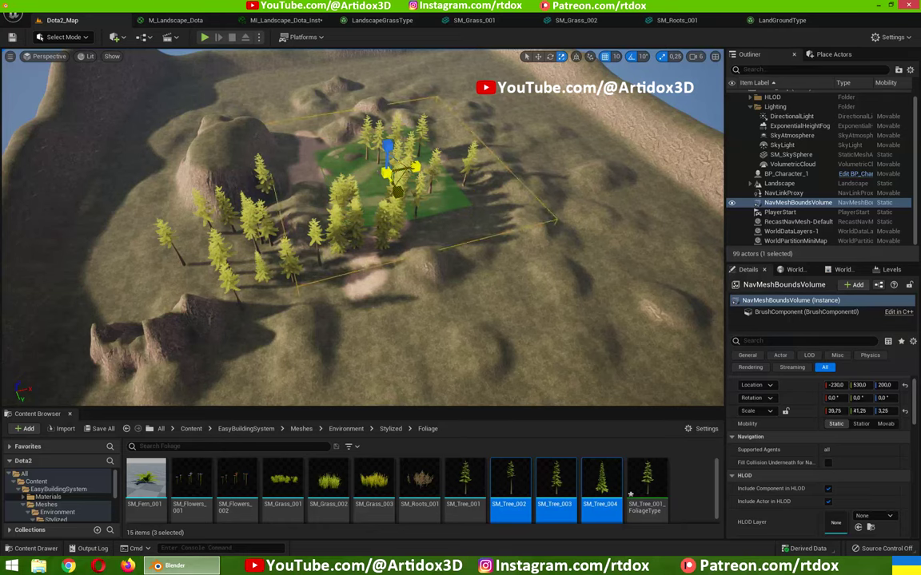
scroll(354, 162, "down", 10)
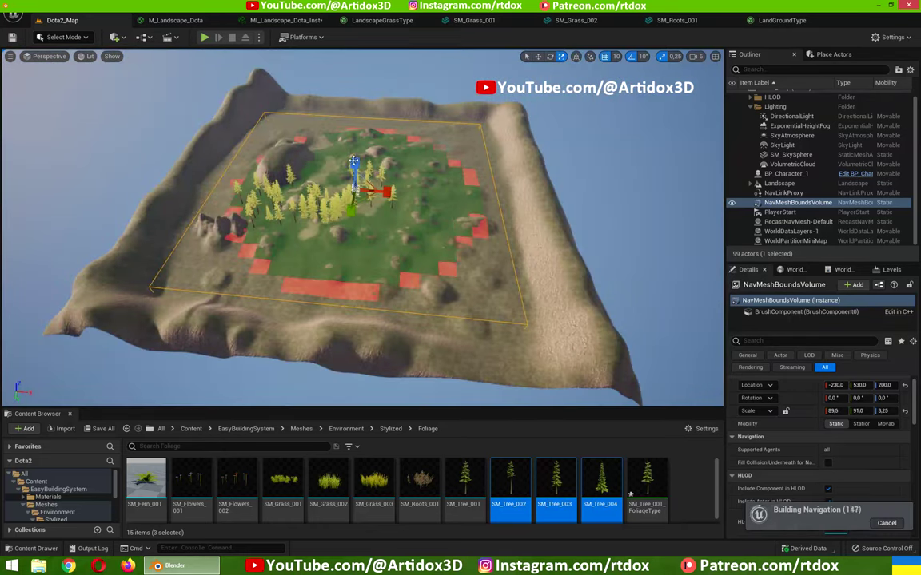
mouse_move(883, 411)
left_mouse_down()
mouse_move(911, 411)
mouse_move(899, 410)
left_mouse_up()
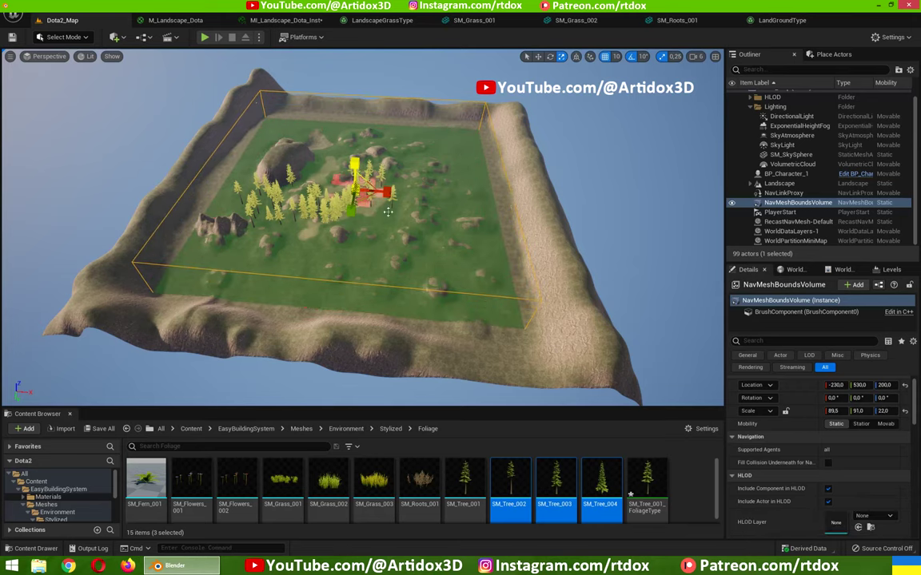
left_click_drag(362, 240, 362, 184, "alt")
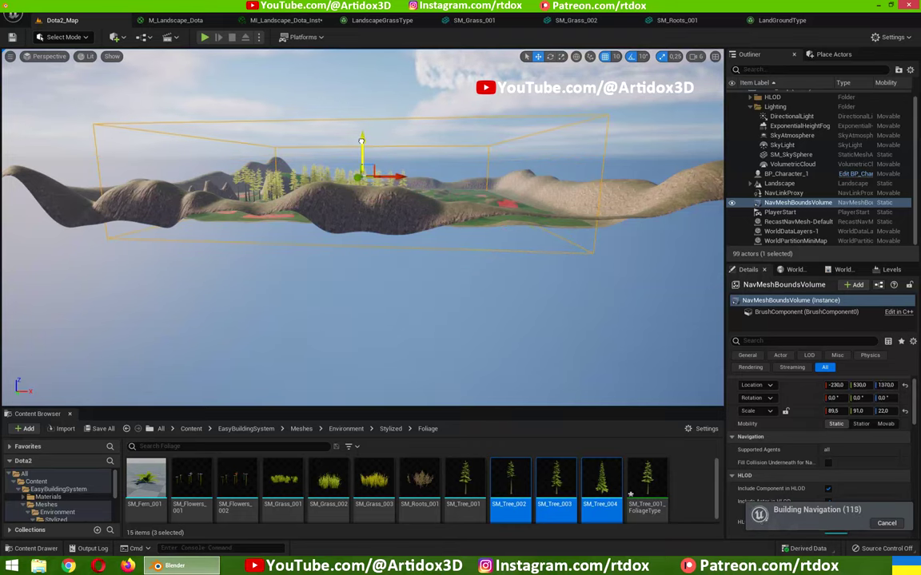
left_click_drag(410, 182, 409, 232, "alt")
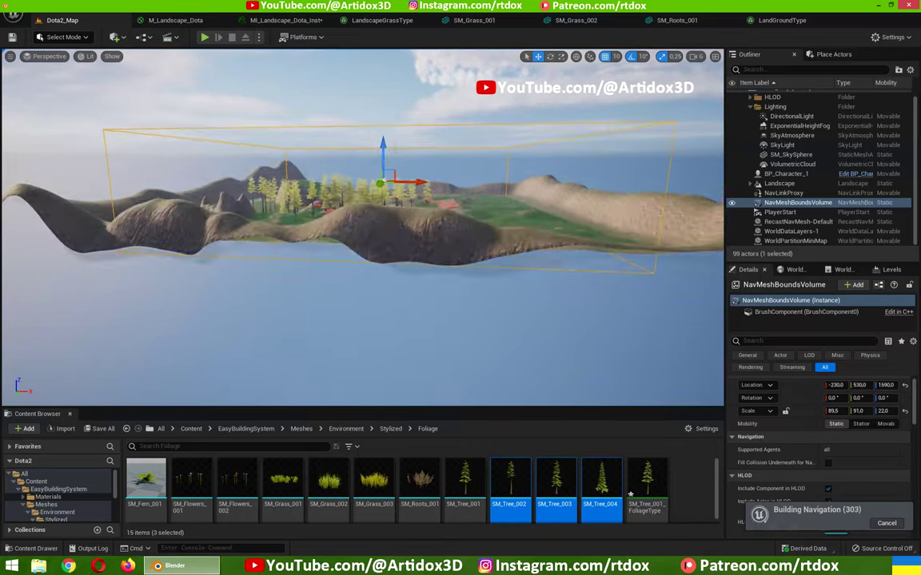
left_click_drag(406, 182, 405, 232, "alt")
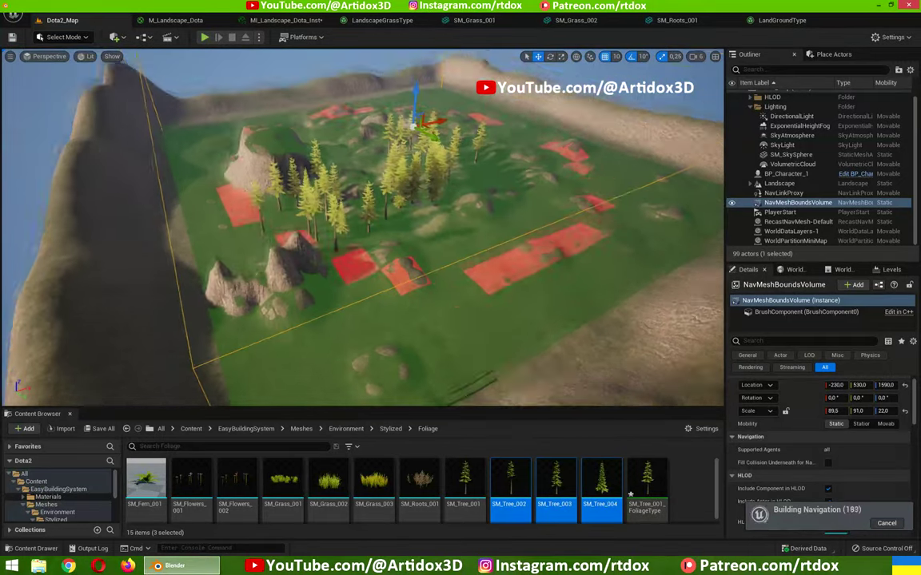
left_click_drag(398, 183, 264, 145)
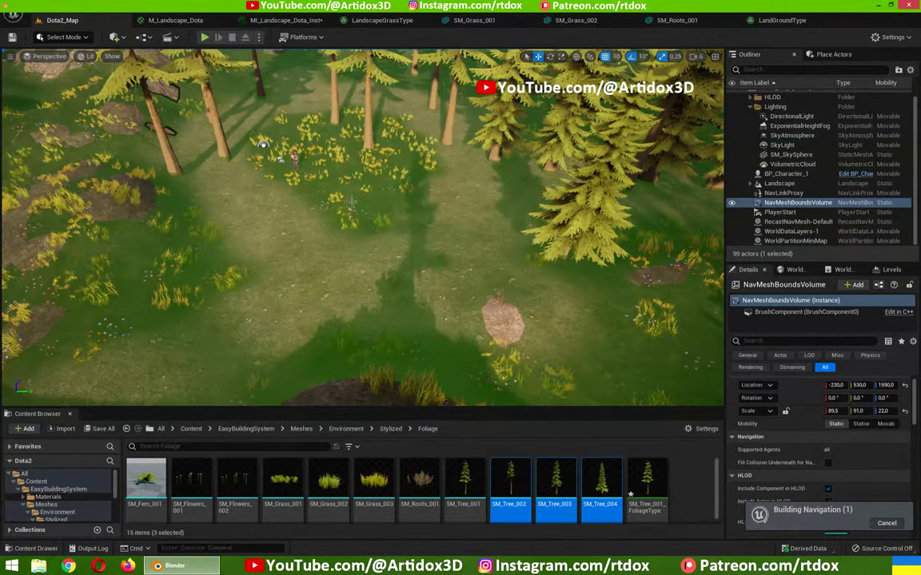
Step: Start Play mode and walk the character through the grass toward the lower right
left_click(205, 37)
left_click(155, 262)
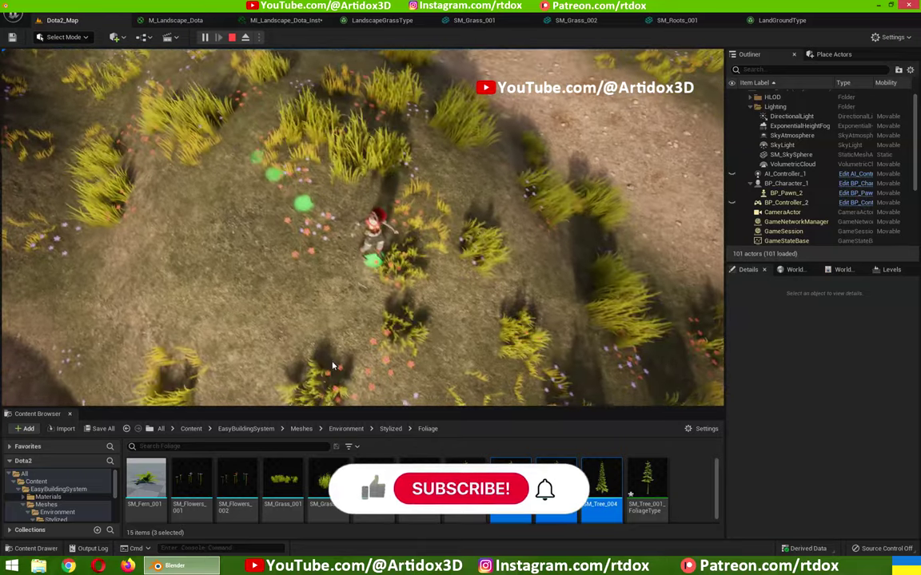
left_click(349, 374)
left_click(477, 364)
left_click(543, 352)
left_click(575, 335)
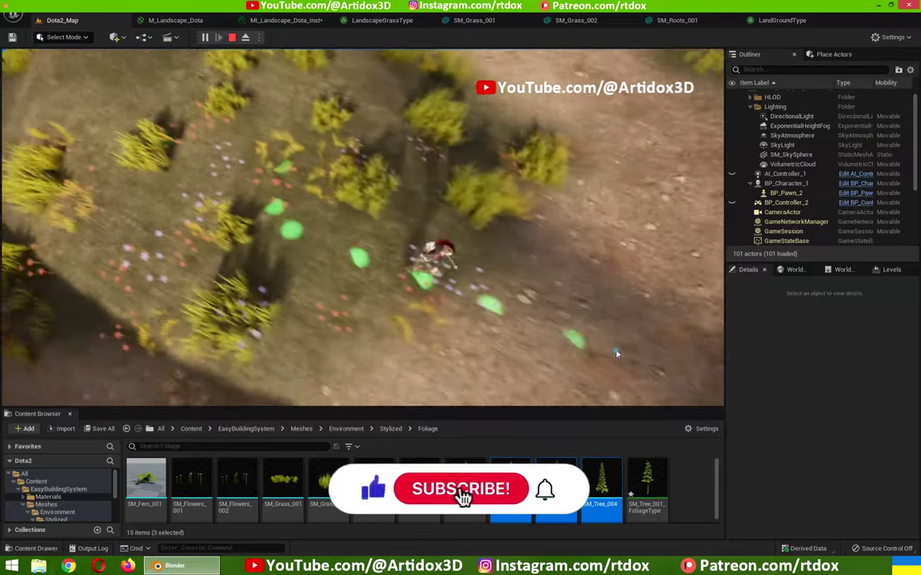
Step: Fire several projectiles and walk the character toward the upper right
left_click(550, 201)
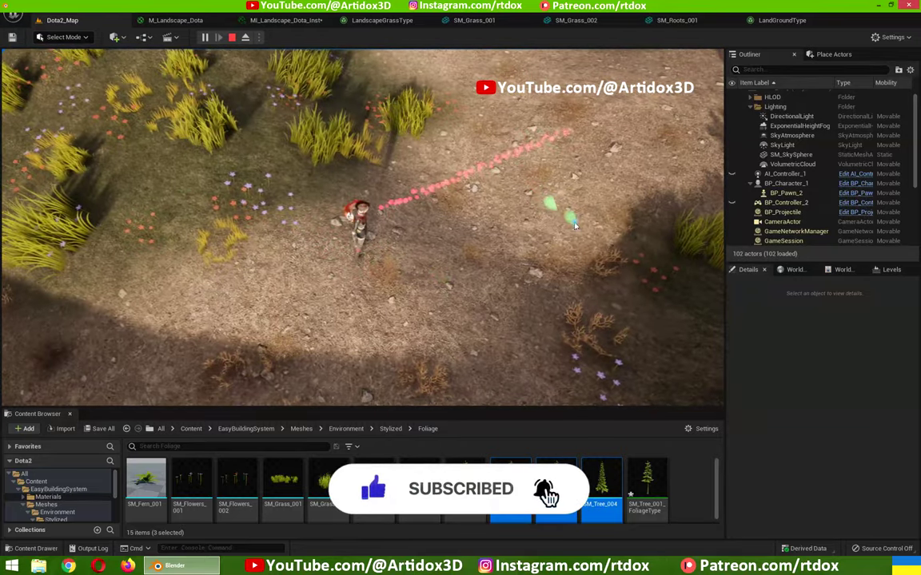
left_click(619, 208)
left_click(522, 312)
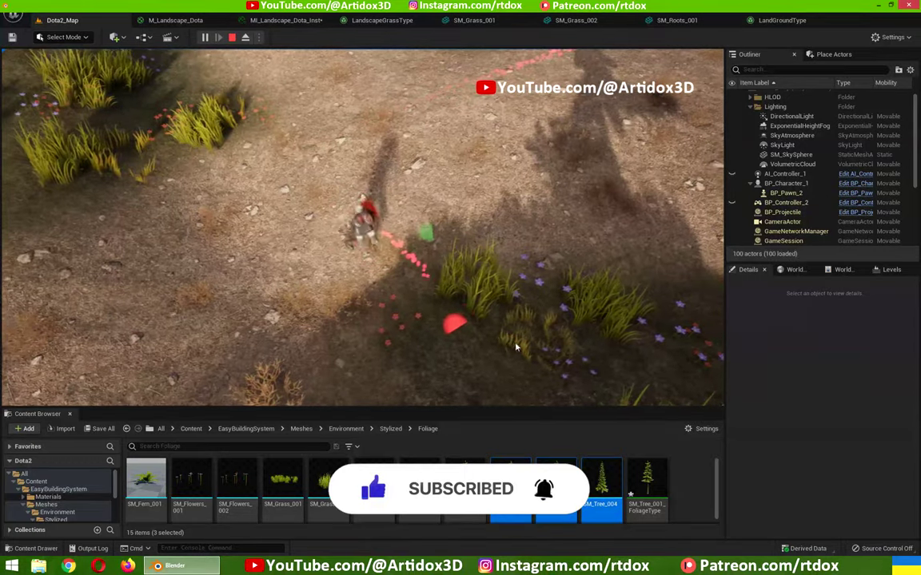
left_click(523, 352)
left_click(598, 294)
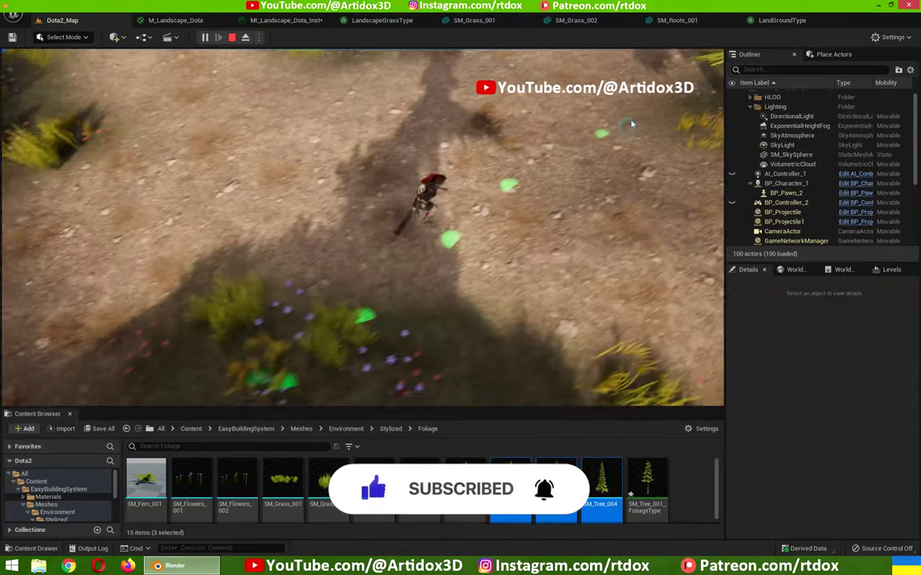
left_click(595, 168)
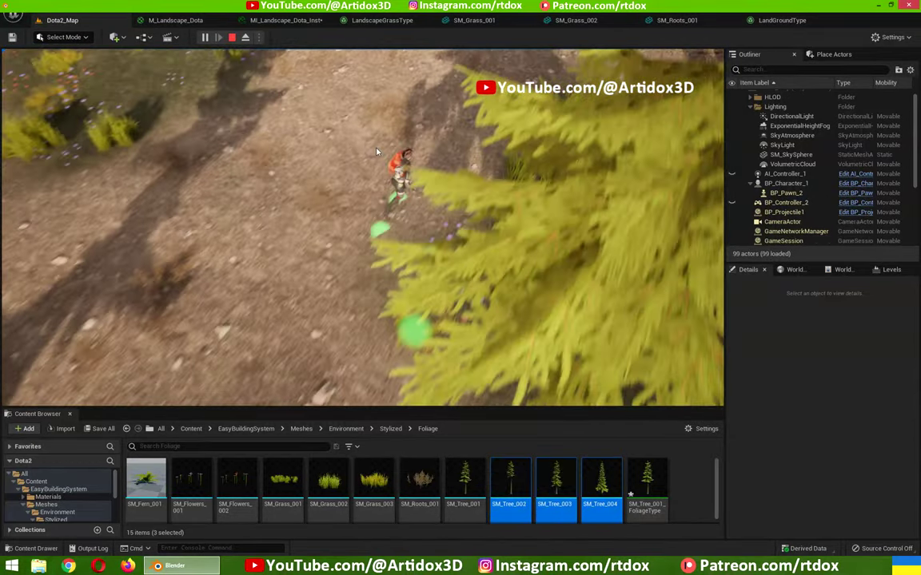
Step: Switch to a fullscreen game view and walk through the grassy clearing between trees
key("F11")
left_click(349, 153)
left_click(349, 154)
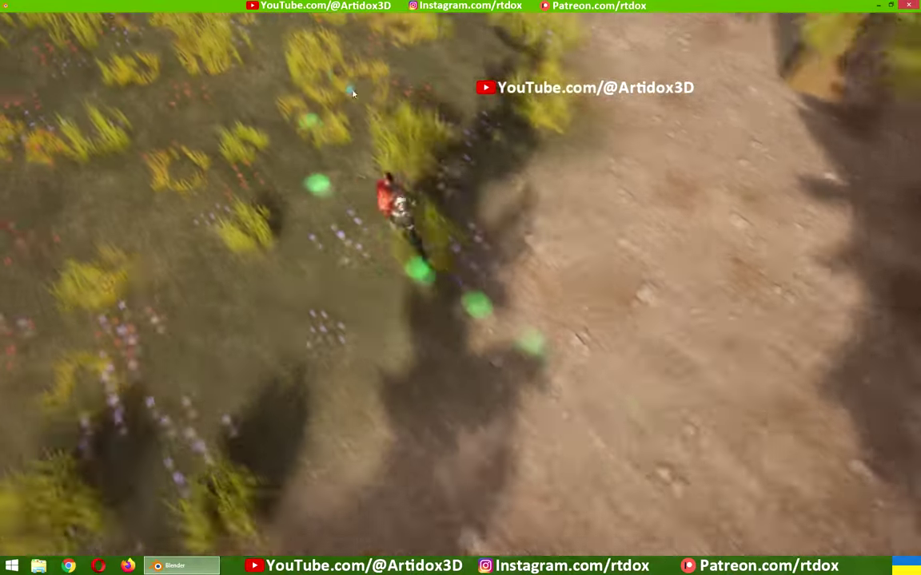
left_click(434, 151)
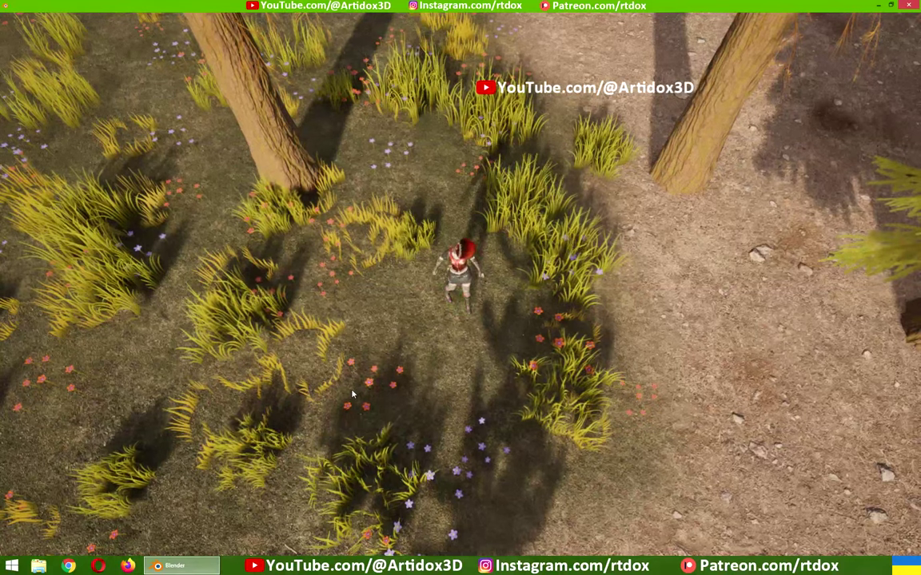
left_click(301, 432)
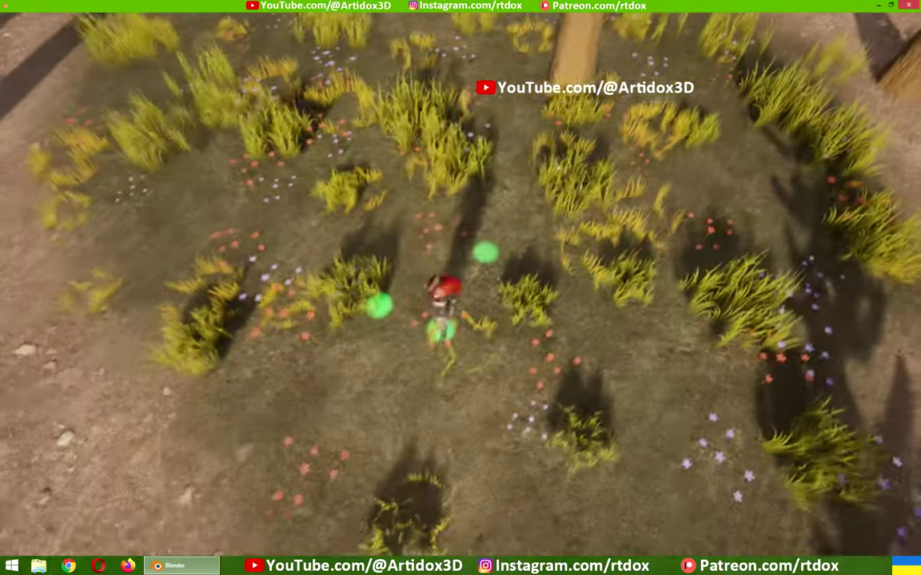
left_click(550, 150)
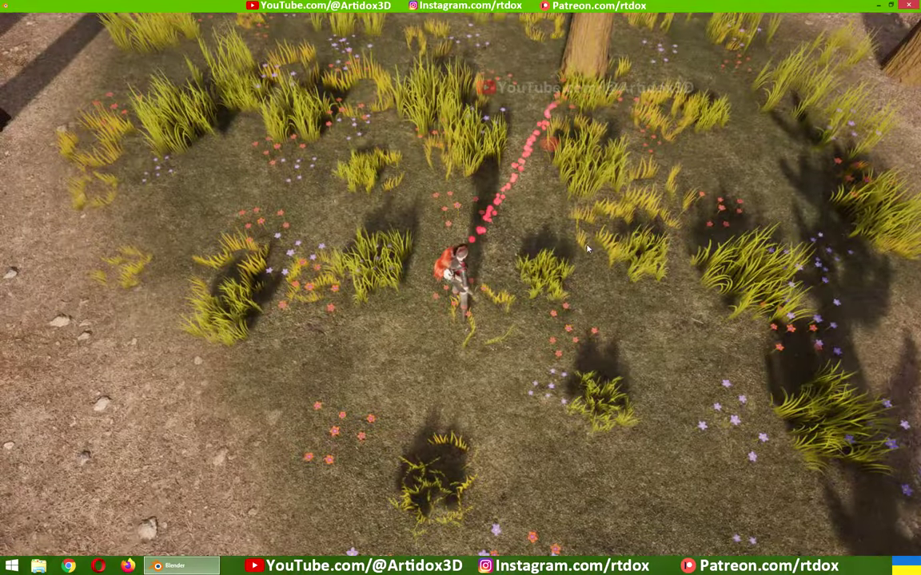